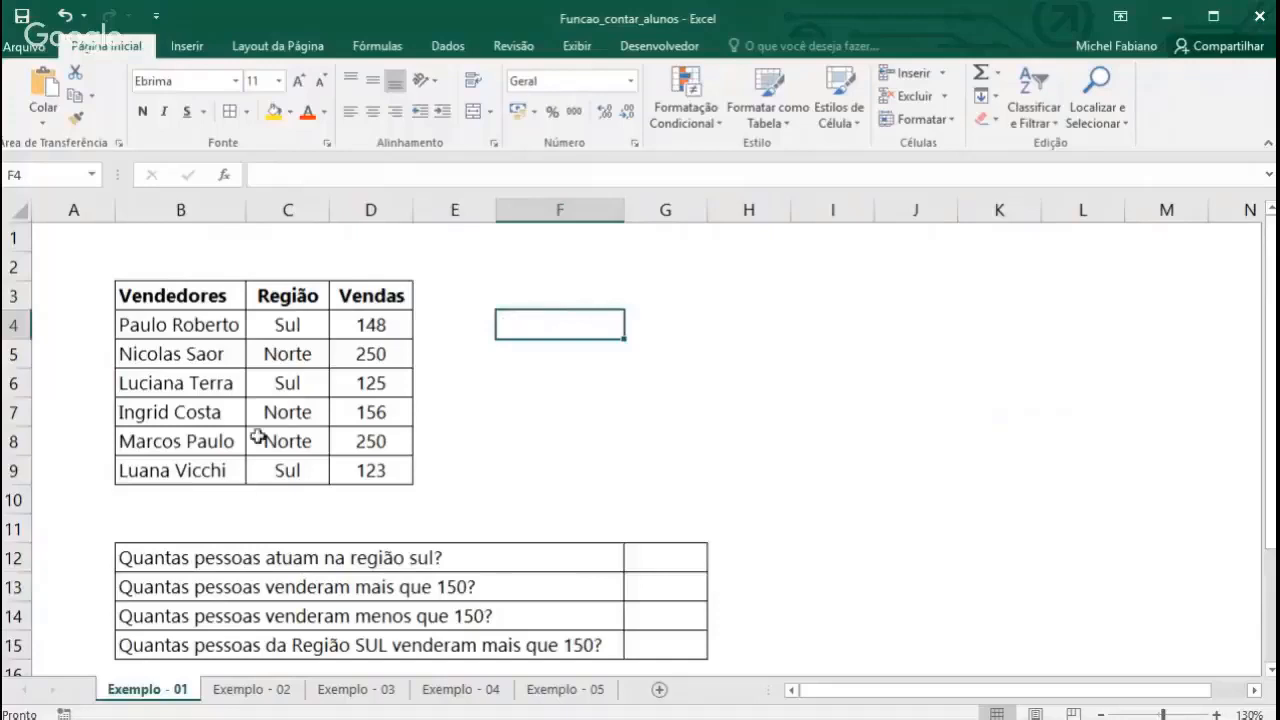
Examine the Vendedores, Região and Vendas columns, the empty answer cell G12, and the rows whose region is Sul
{"action": "left_click_drag", "start_coordinate": [215, 300], "coordinate": [215, 470]}
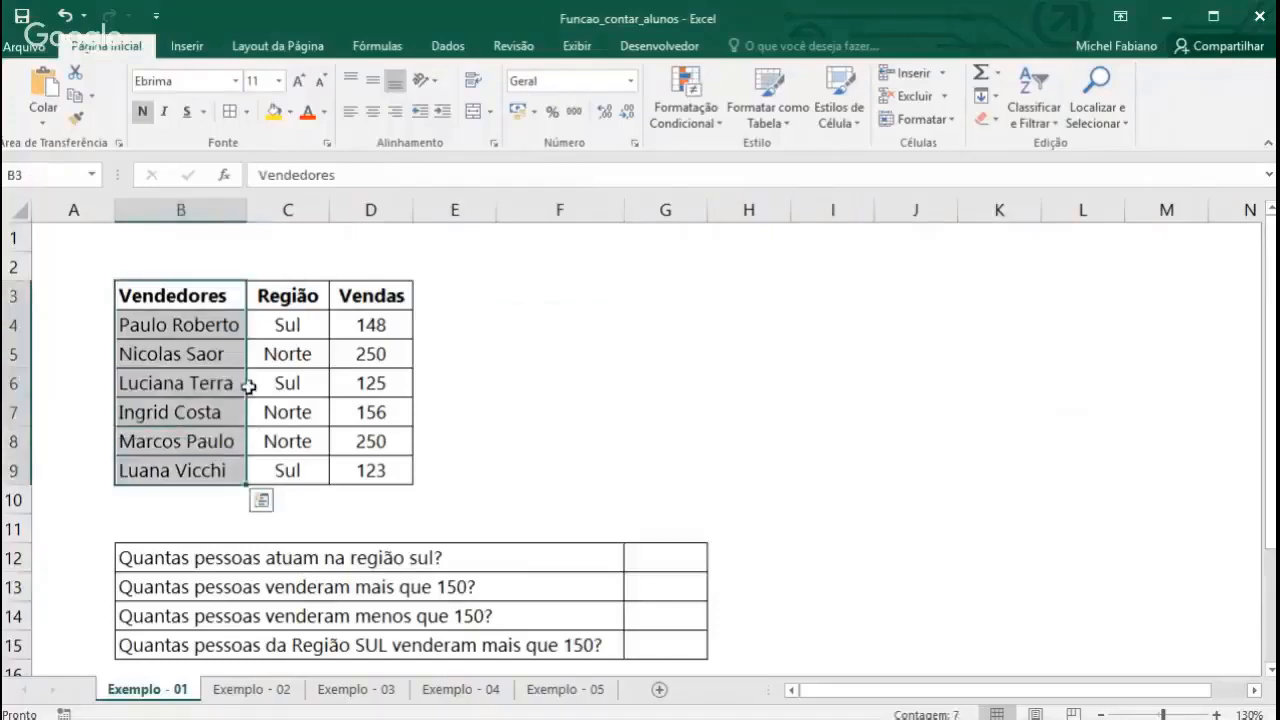
{"action": "left_click_drag", "start_coordinate": [287, 296], "coordinate": [301, 483]}
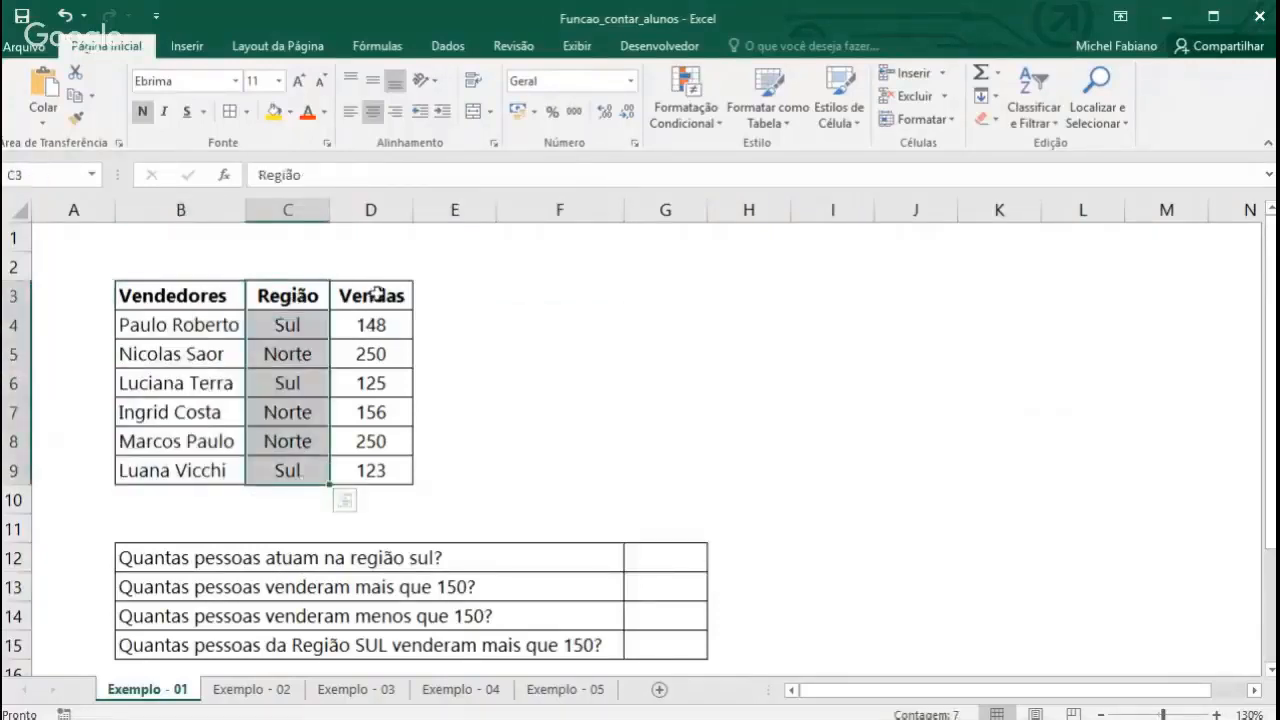
{"action": "left_click_drag", "start_coordinate": [370, 296], "coordinate": [372, 476]}
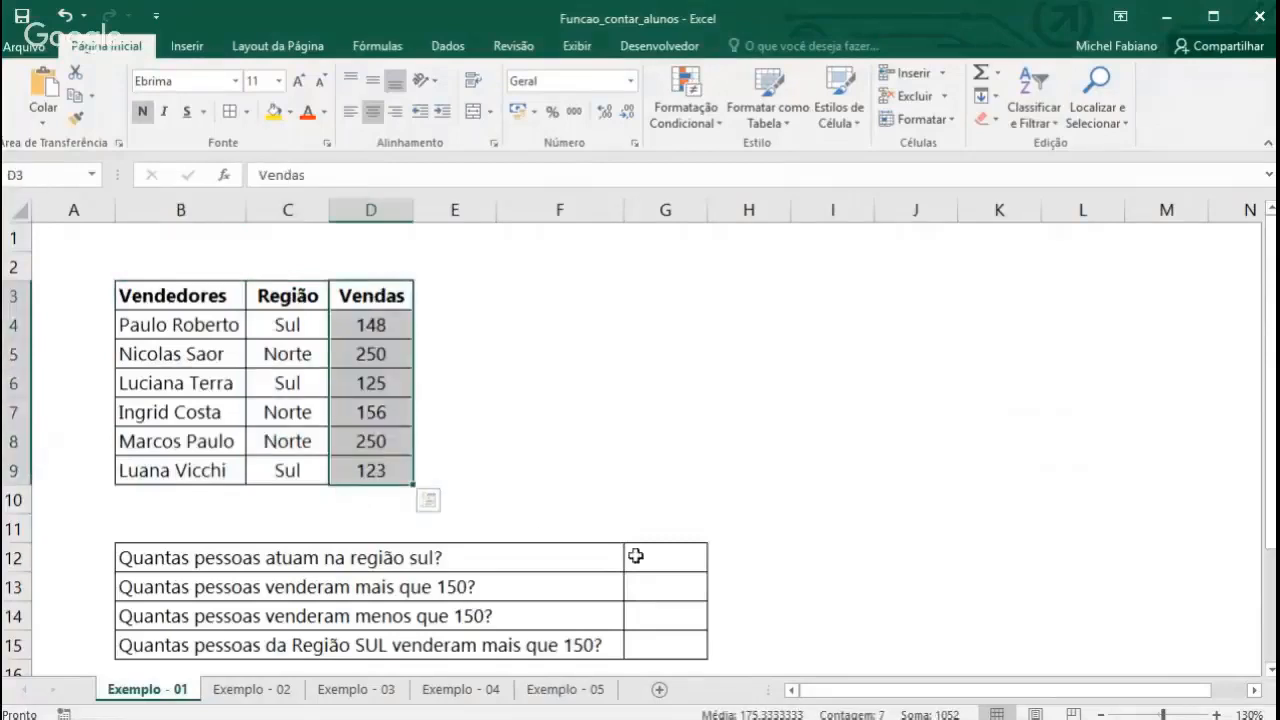
{"action": "mouse_move", "coordinate": [664, 555]}
{"action": "left_mouse_down"}
{"action": "mouse_move", "coordinate": [667, 647]}
{"action": "mouse_move", "coordinate": [680, 560]}
{"action": "left_mouse_up"}
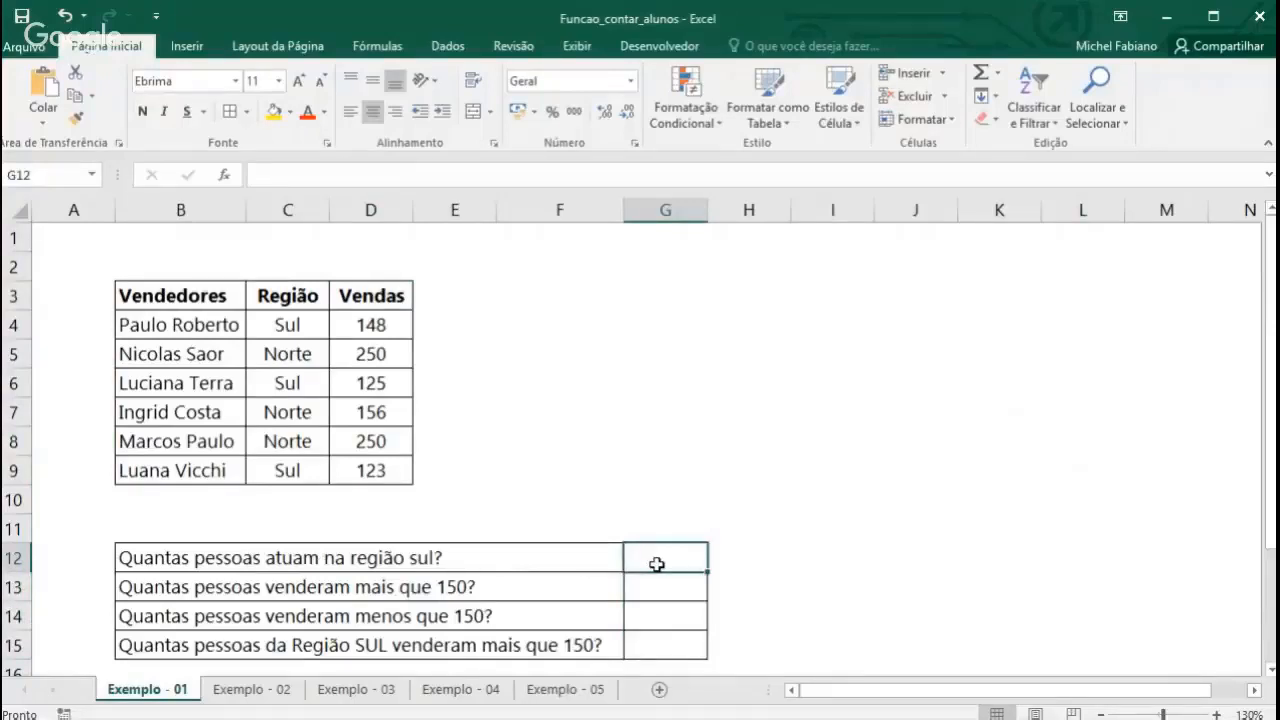
{"action": "left_click", "coordinate": [310, 327]}
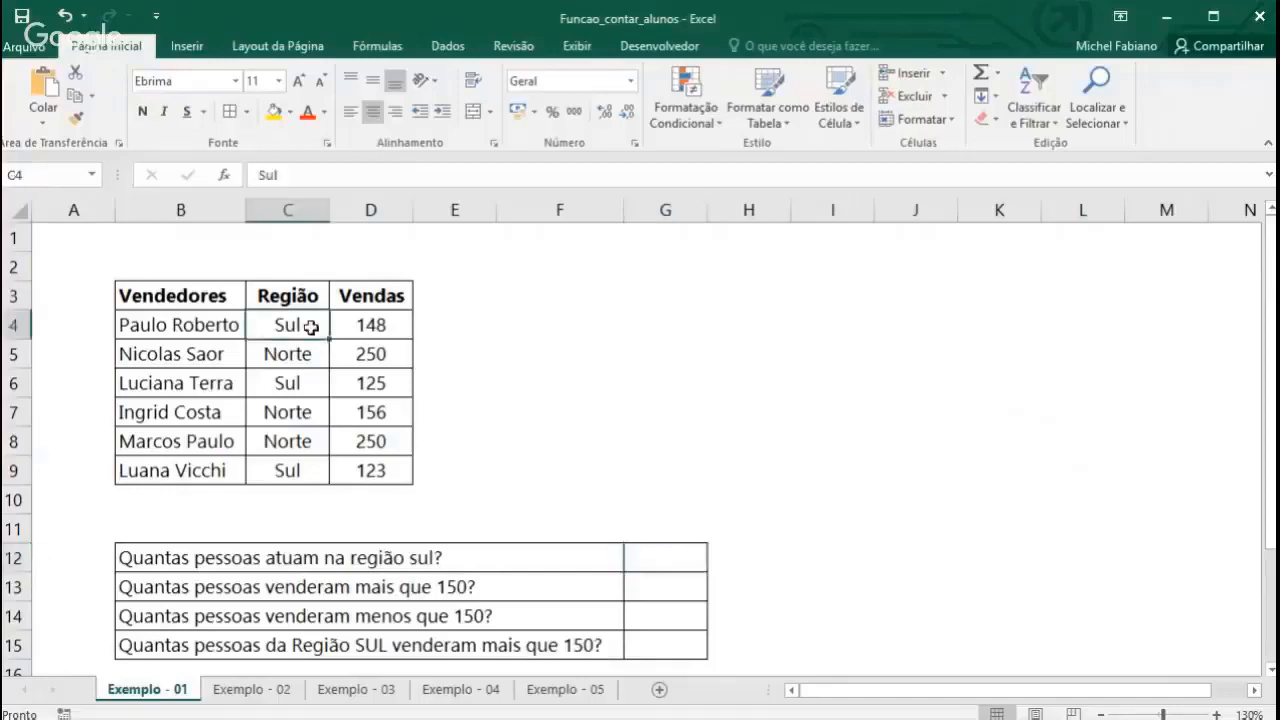
{"action": "left_click", "coordinate": [318, 469]}
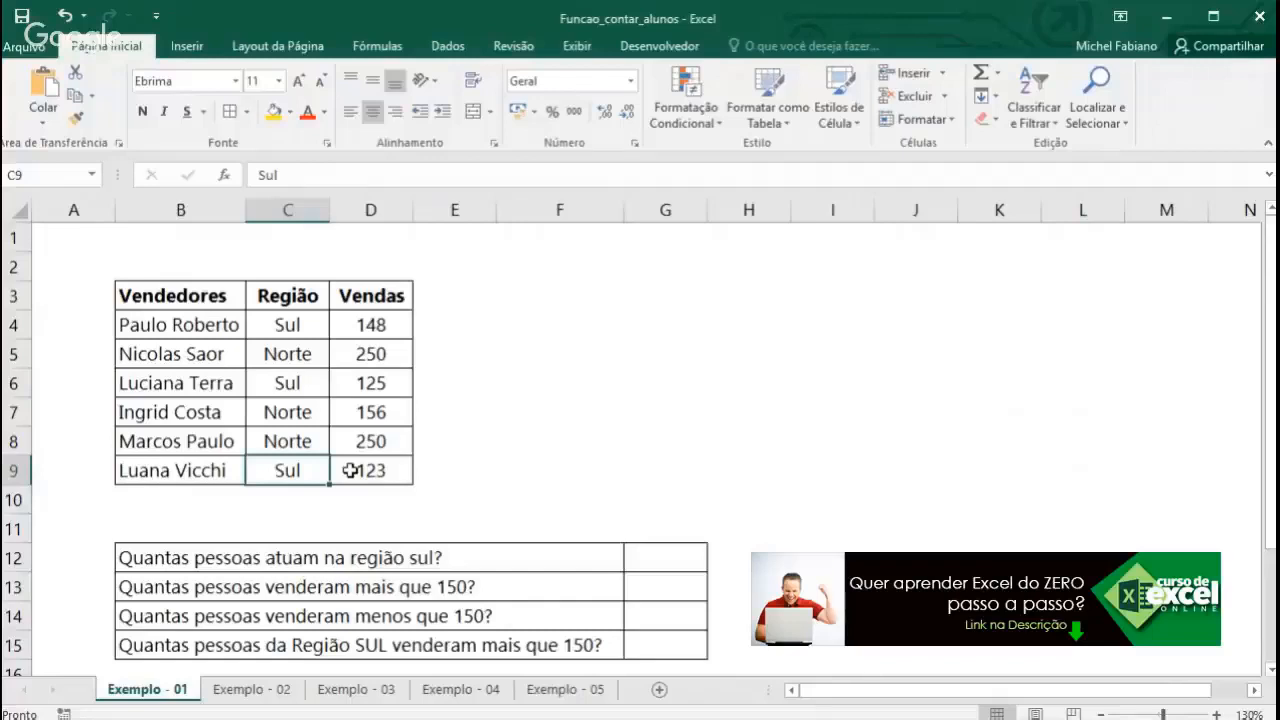
{"action": "left_click", "coordinate": [305, 316]}
{"action": "left_click", "coordinate": [303, 386]}
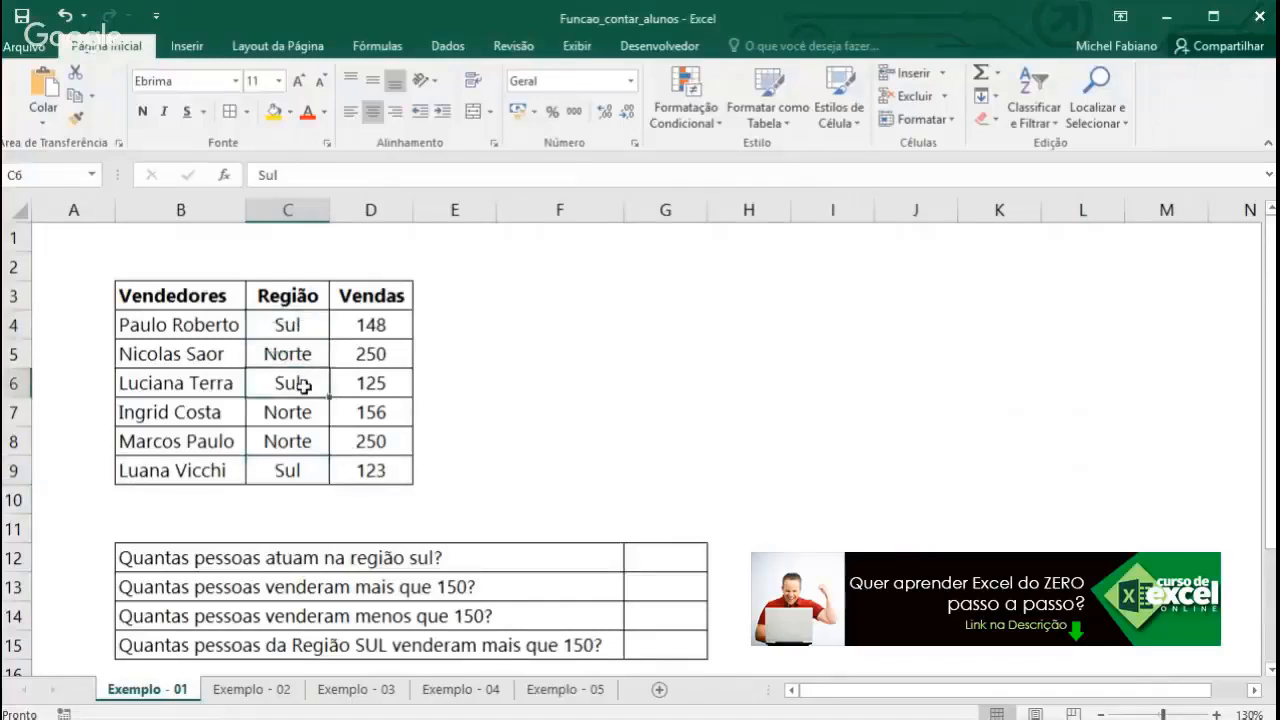
{"action": "left_click", "coordinate": [299, 470]}
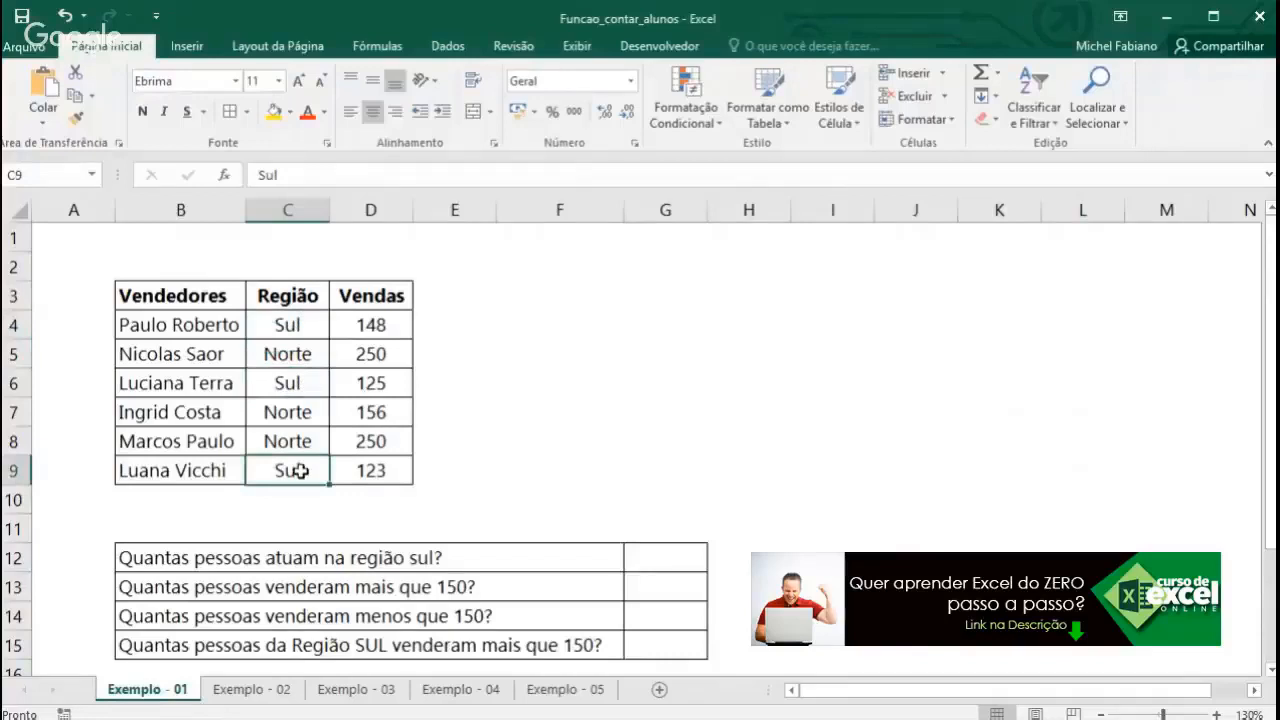
Enter =cont.se(C4:C9;"sul") in G12 to count the people working in the Sul region
{"action": "left_click", "coordinate": [681, 562]}
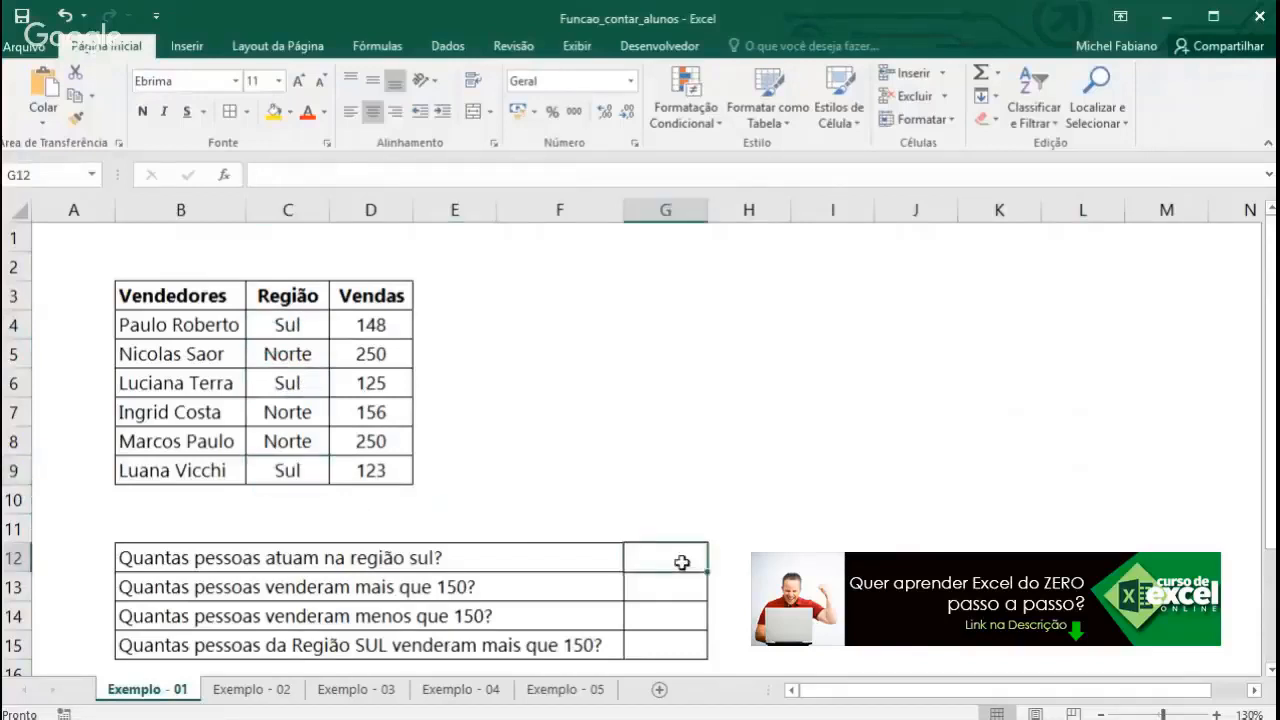
{"action": "type", "text": "=cont.se"}
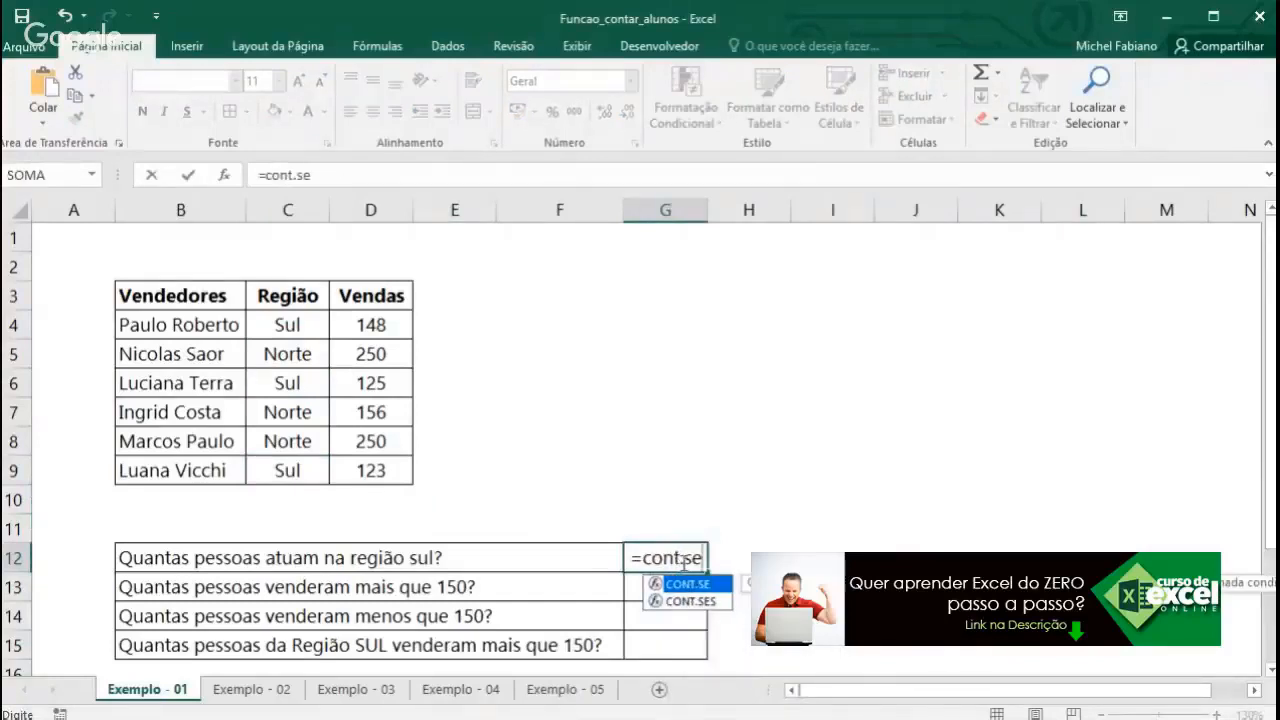
{"action": "type", "text": "("}
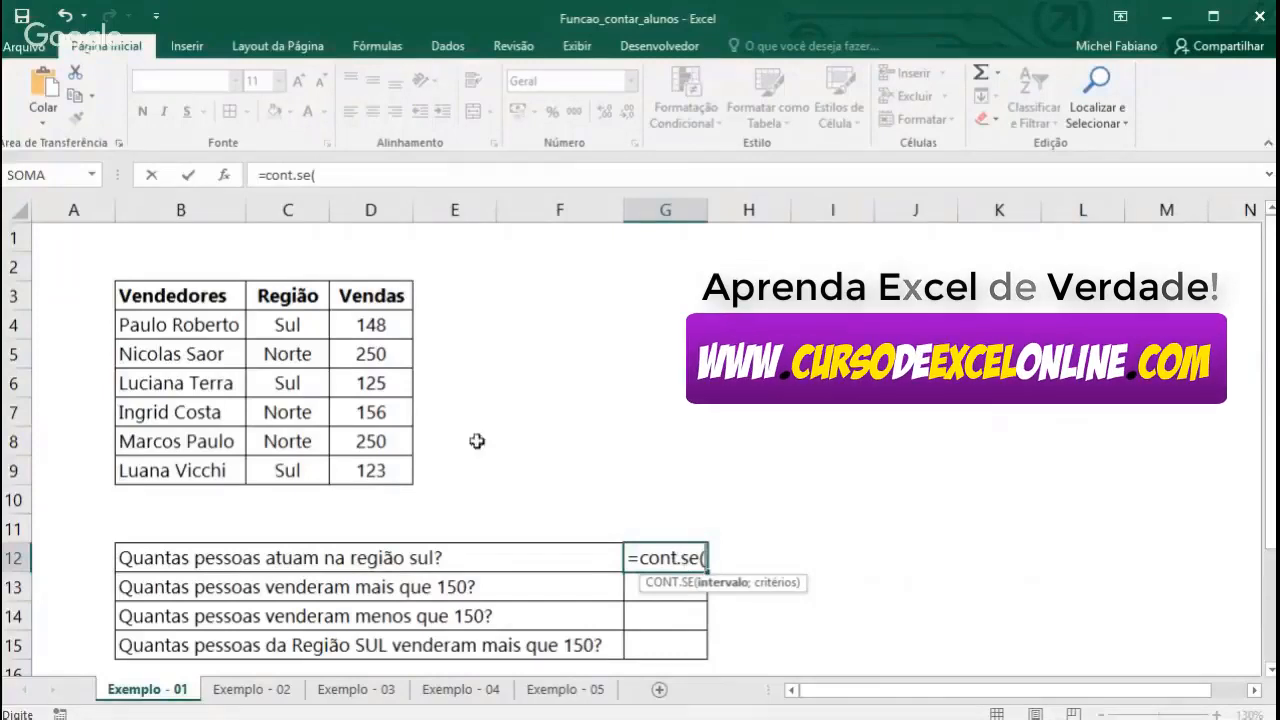
{"action": "left_click_drag", "start_coordinate": [310, 323], "coordinate": [314, 469]}
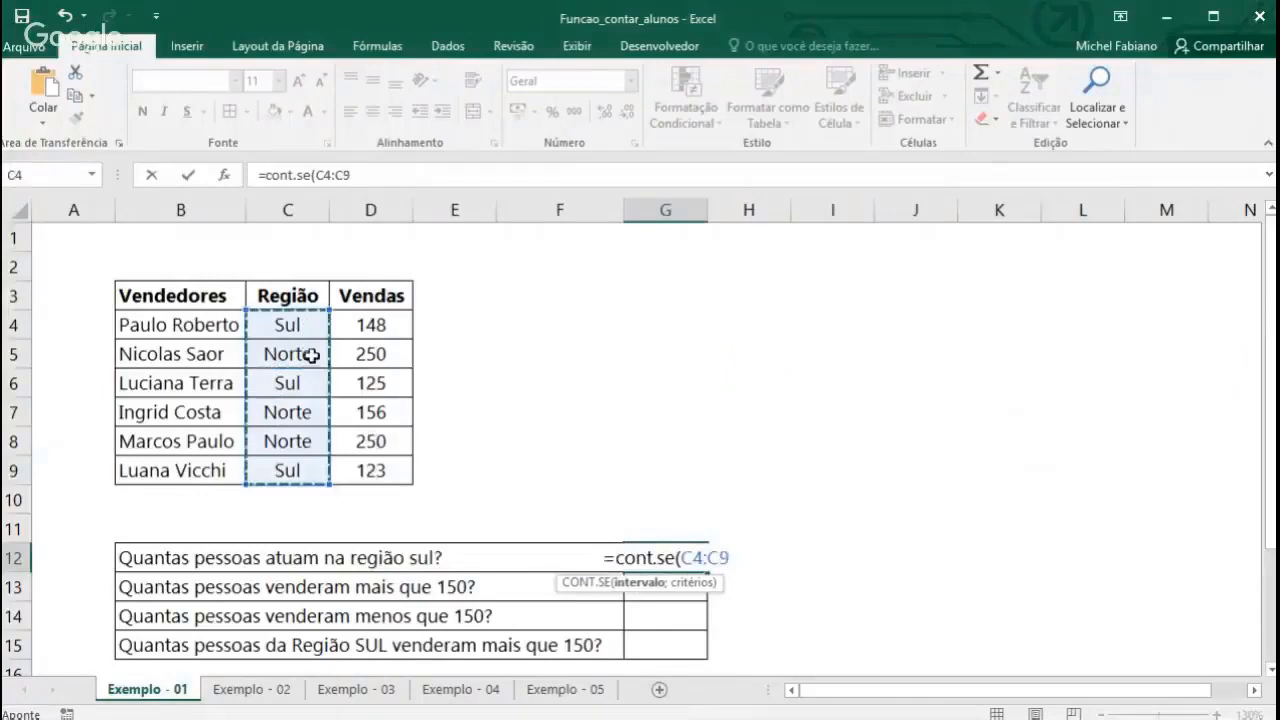
{"action": "left_click", "coordinate": [305, 325]}
{"action": "left_click_drag", "start_coordinate": [305, 325], "coordinate": [303, 467]}
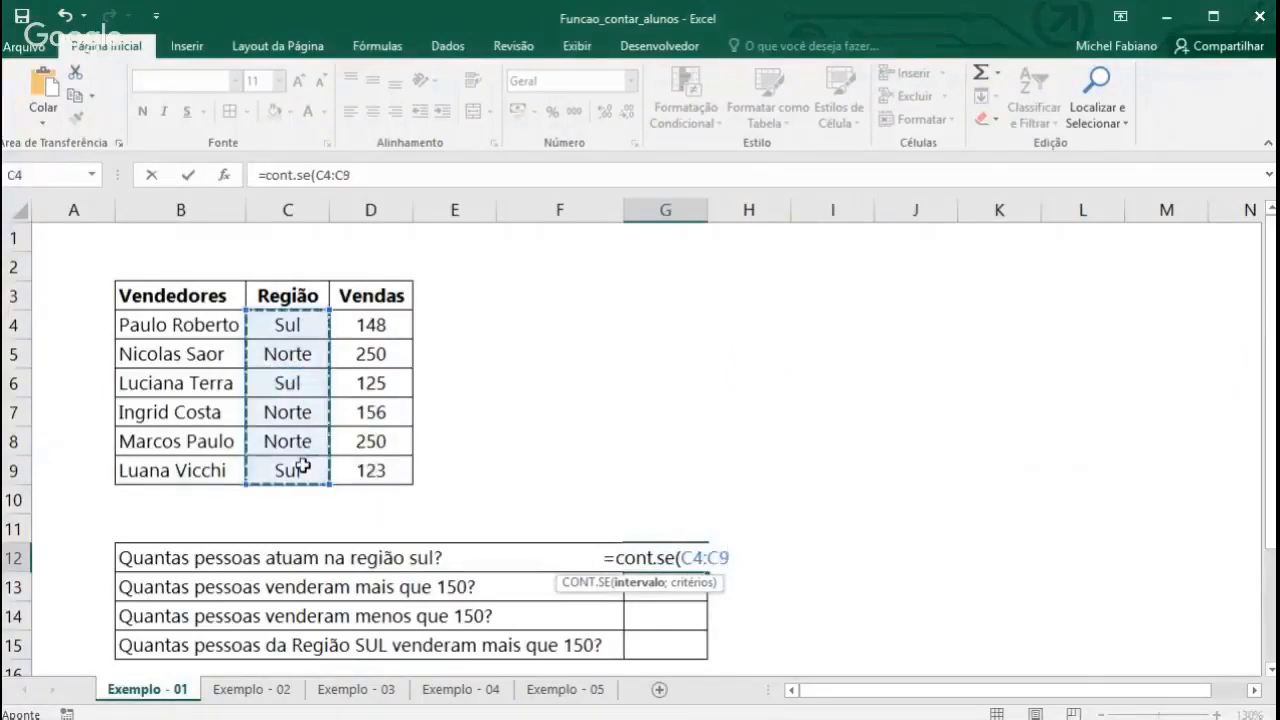
{"action": "type", "text": ";"}
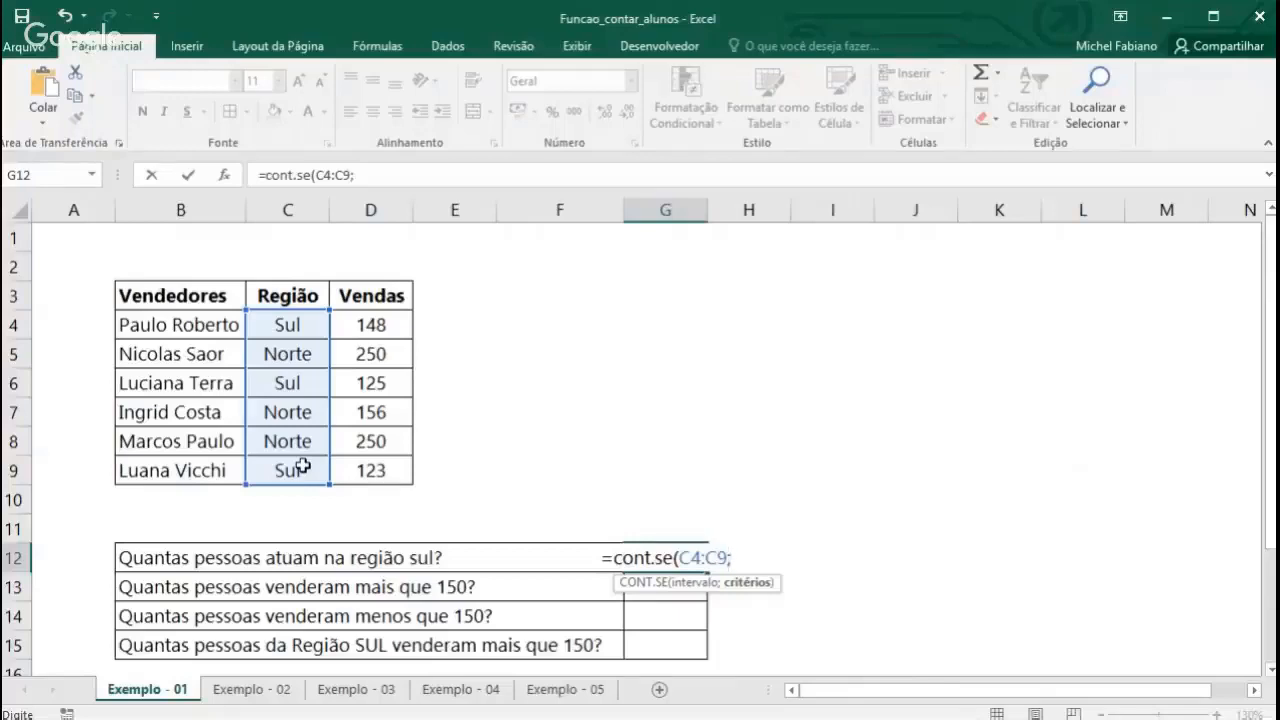
{"action": "type", "text": "\"sul\""}
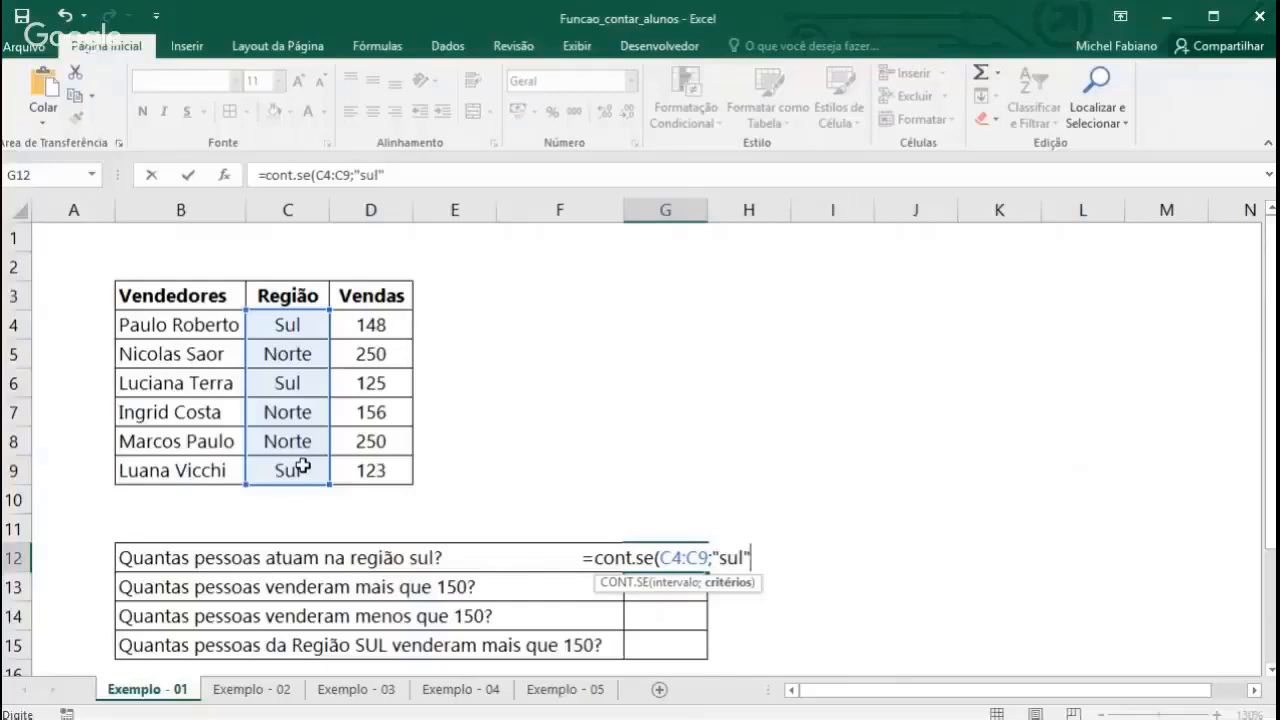
{"action": "type", "text": ")"}
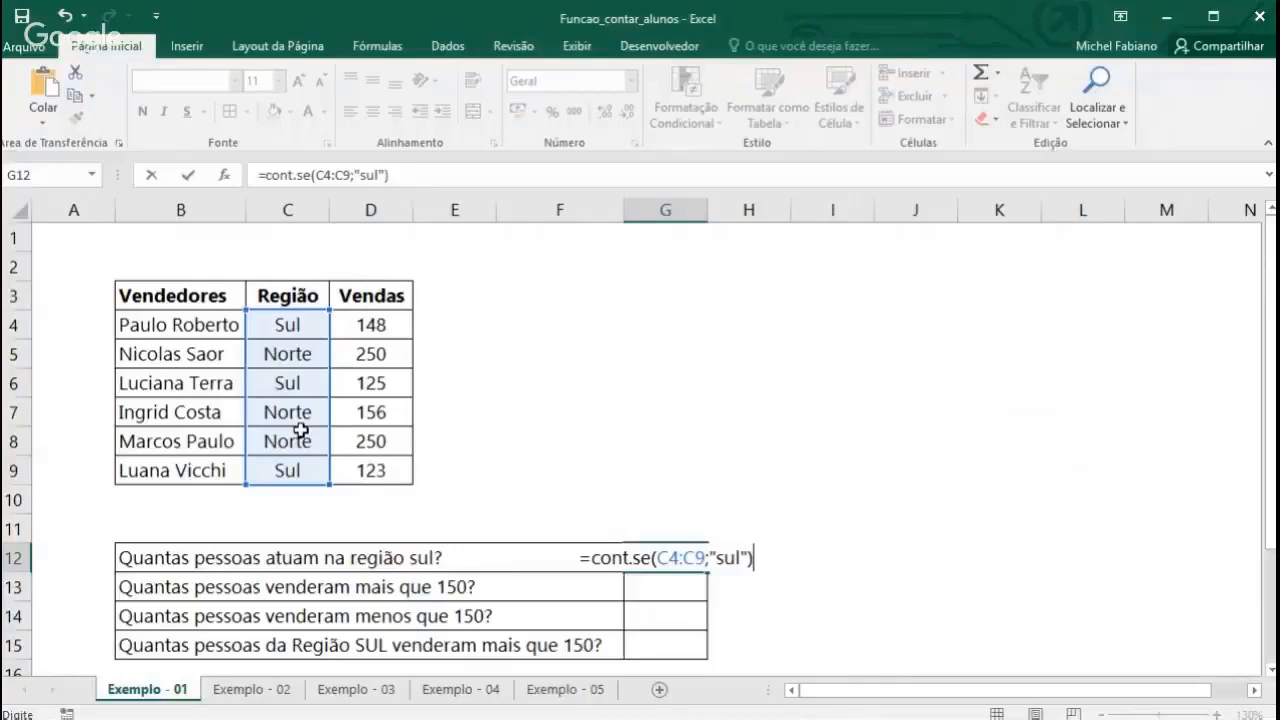
{"action": "key", "text": "Return"}
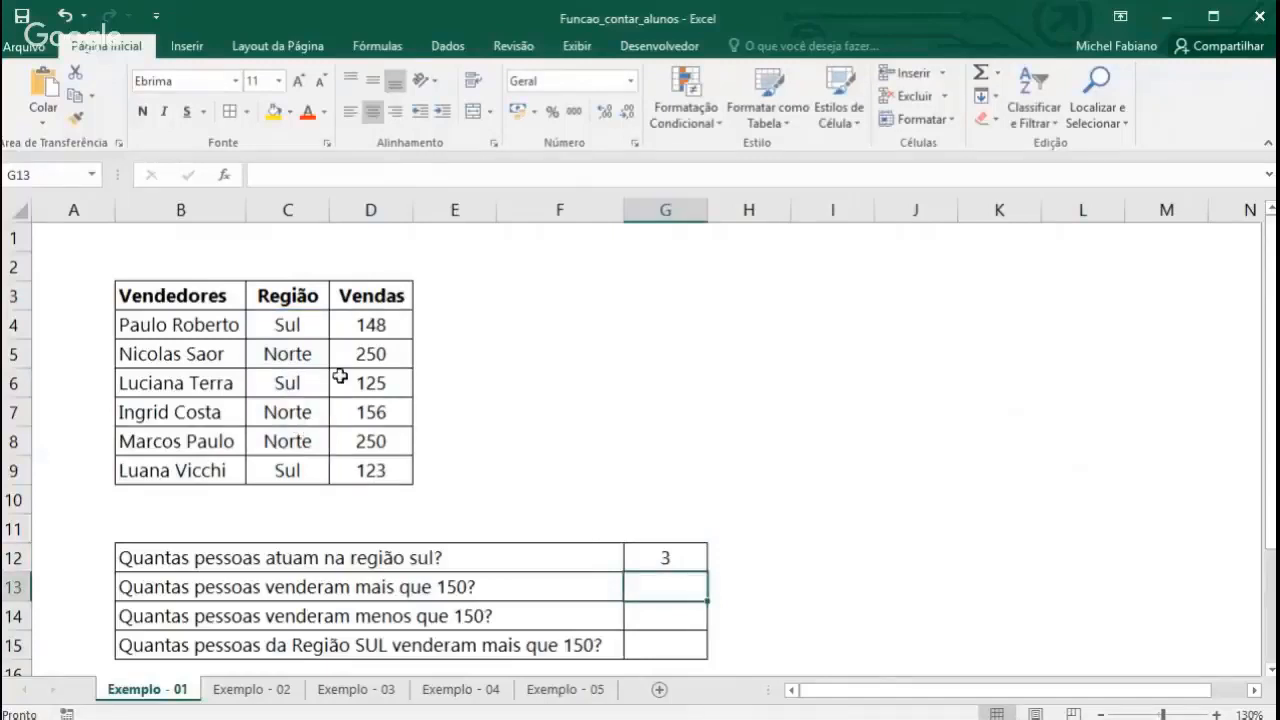
Change the region in cell C5 to Sul
{"action": "left_click", "coordinate": [309, 354]}
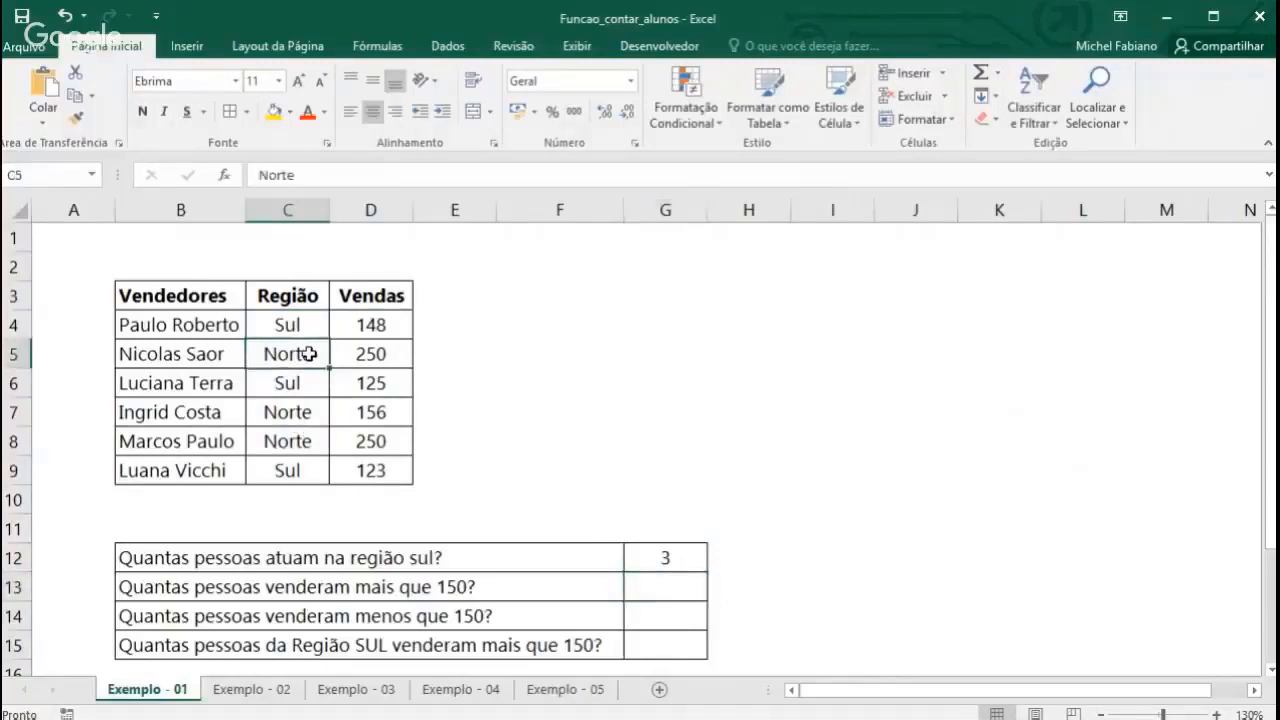
{"action": "type", "text": "Sul"}
{"action": "key", "text": "Return"}
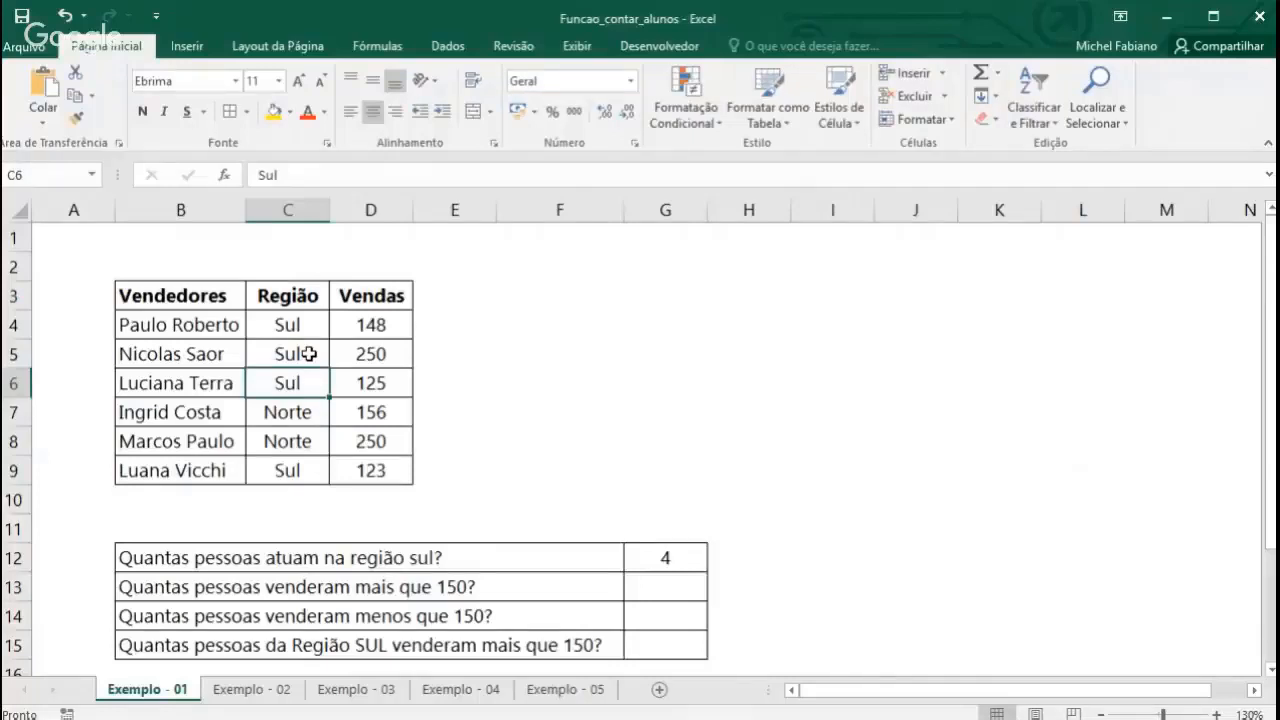
Enter =cont.se(D4:D9;">150") in G13 to count the people who sold more than 150
{"action": "left_click", "coordinate": [673, 588]}
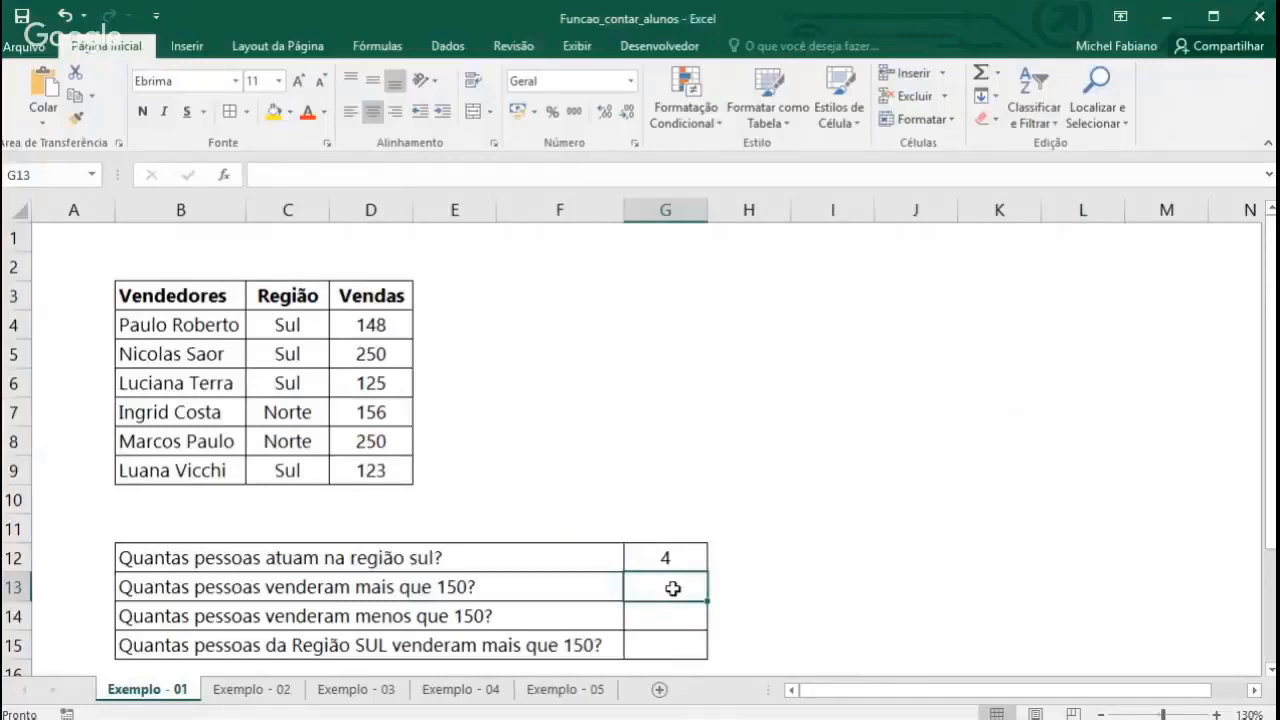
{"action": "type", "text": "=cont.se"}
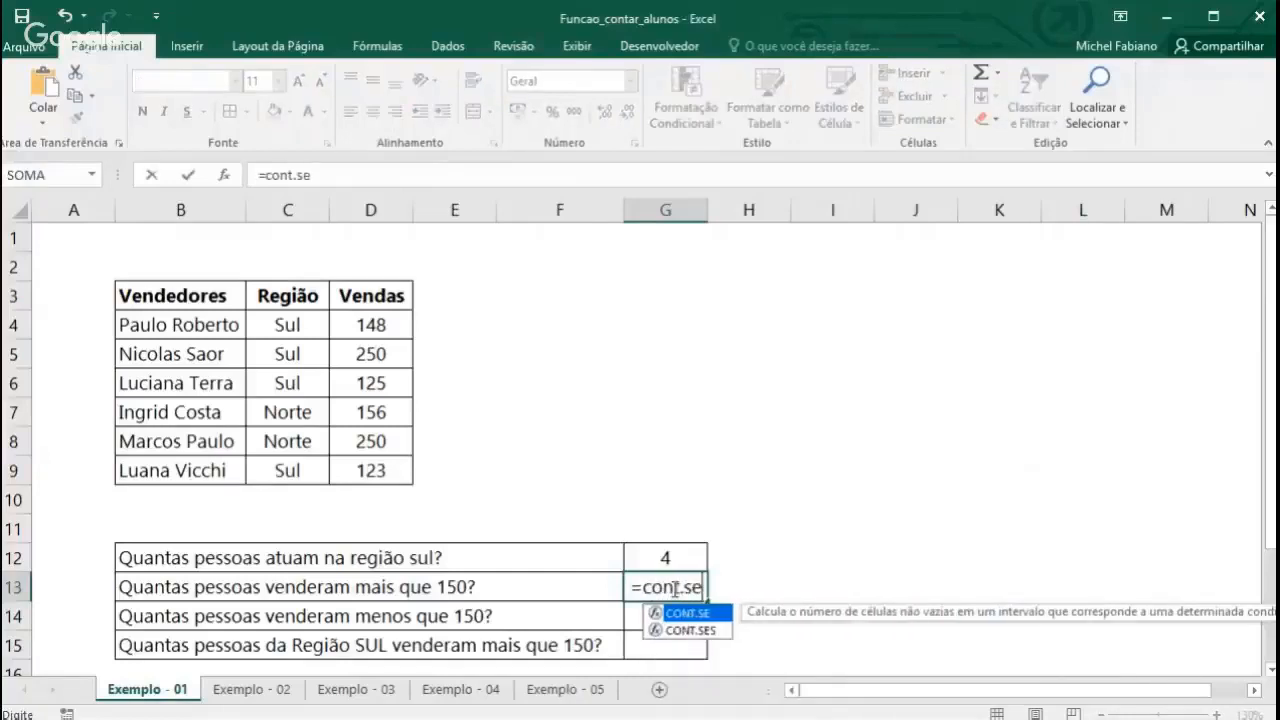
{"action": "type", "text": "("}
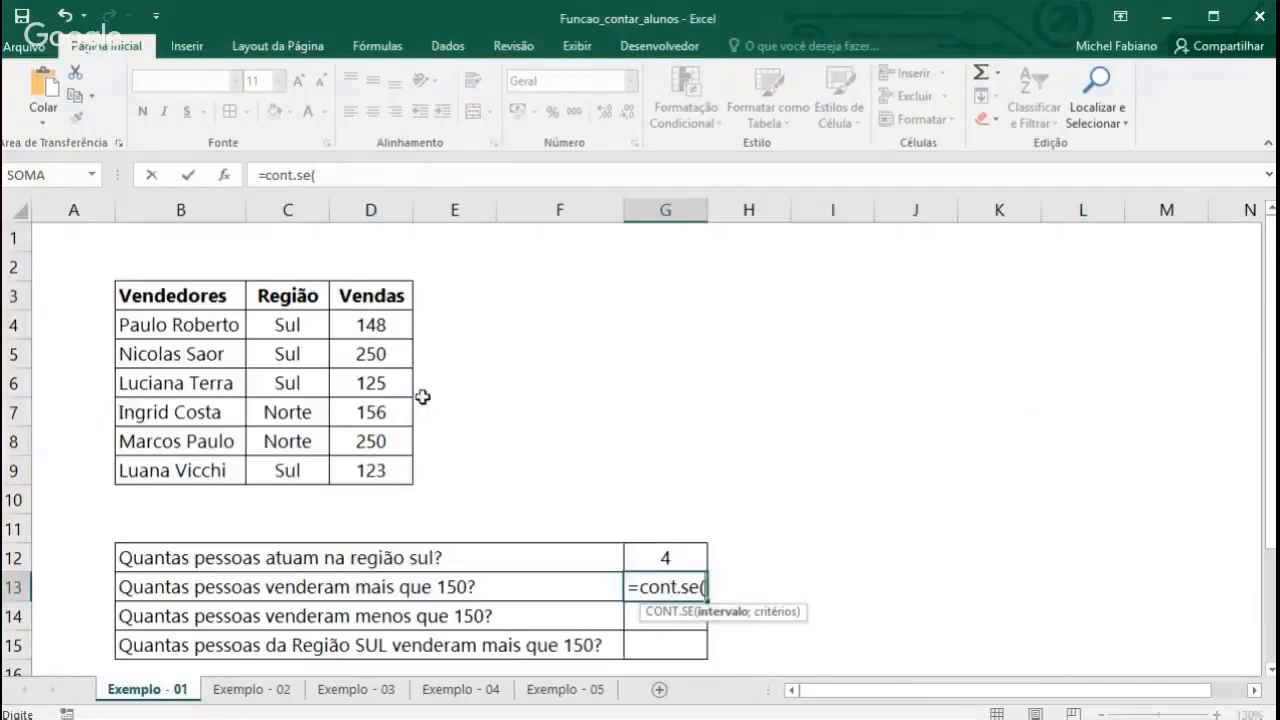
{"action": "left_click_drag", "start_coordinate": [378, 325], "coordinate": [387, 455]}
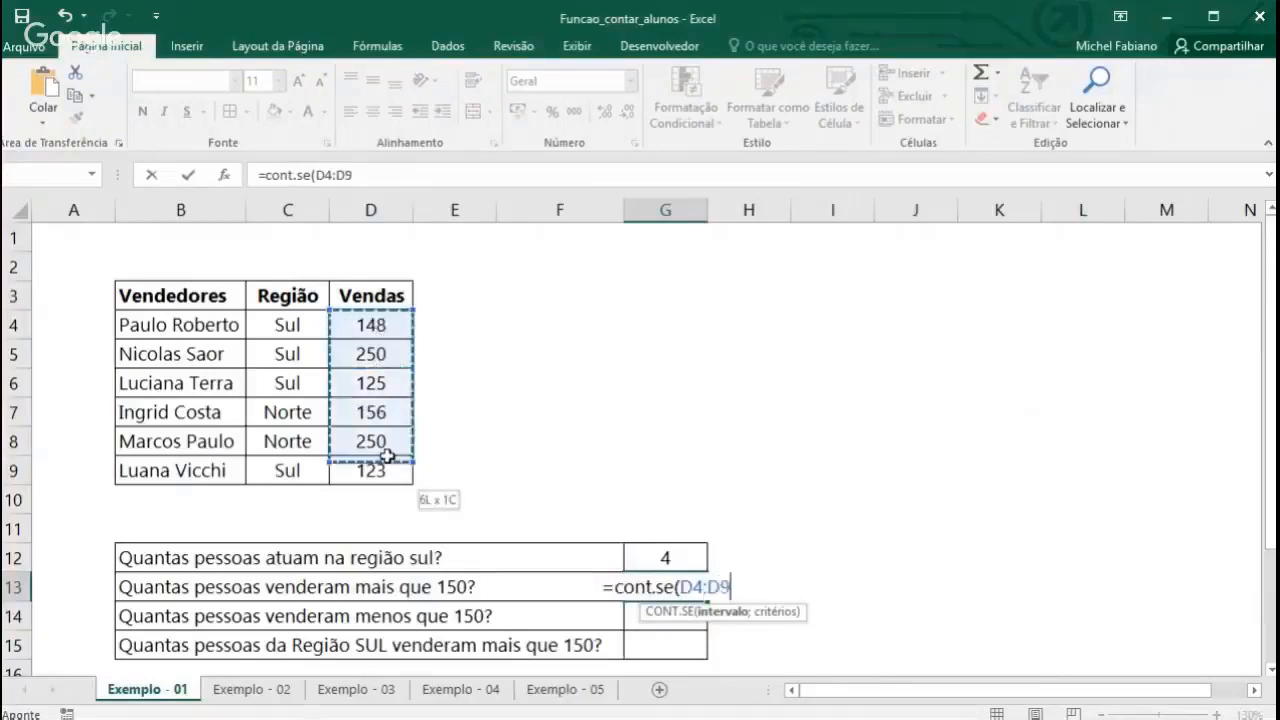
{"action": "type", "text": ";"}
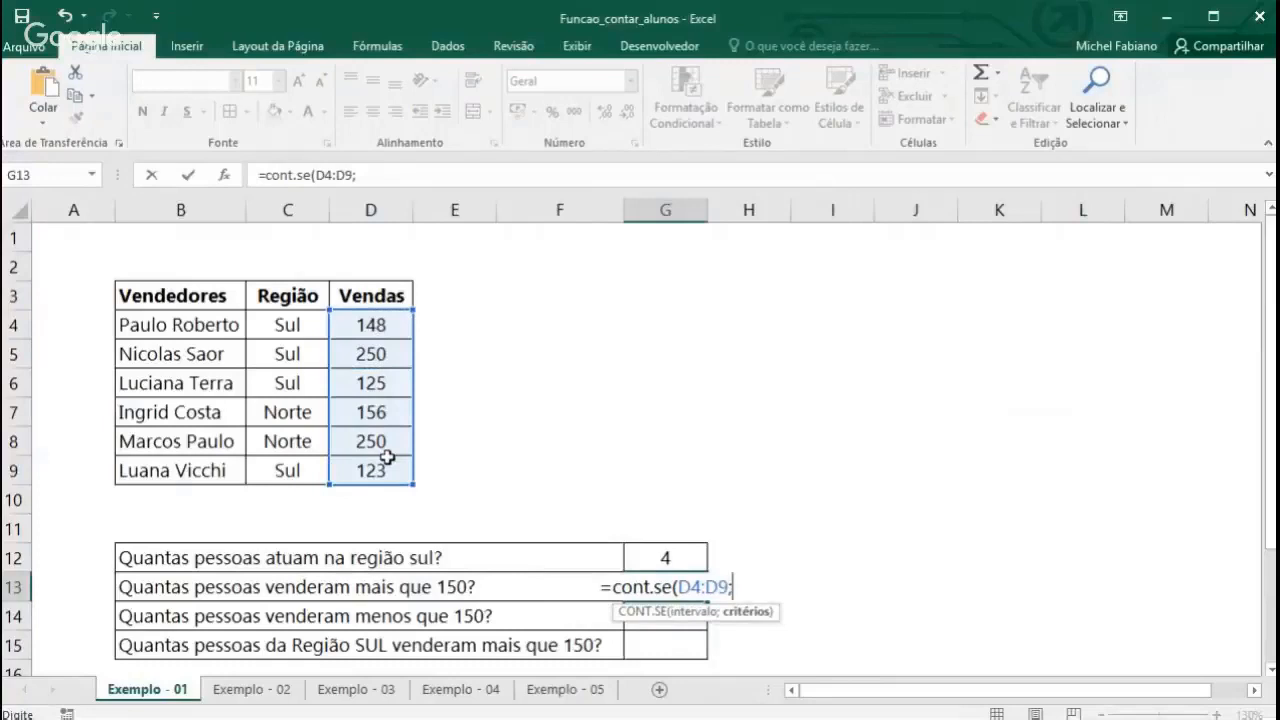
{"action": "type", "text": "\""}
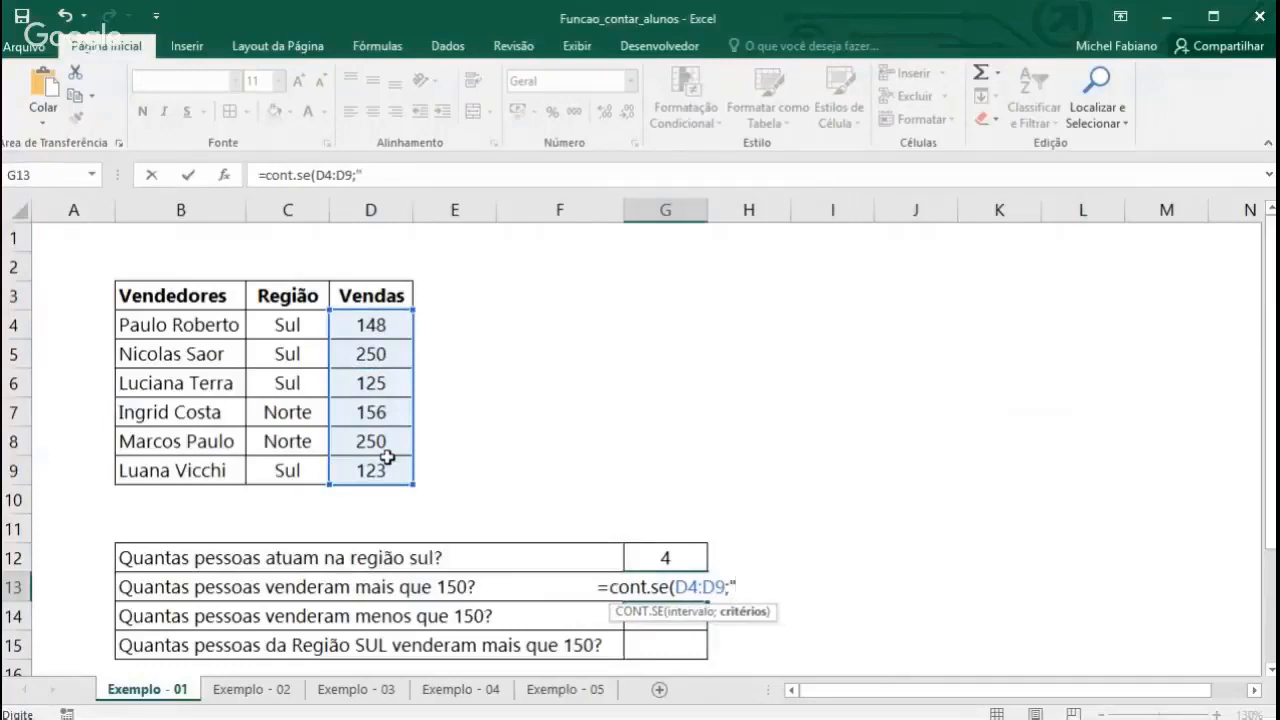
{"action": "type", "text": ">"}
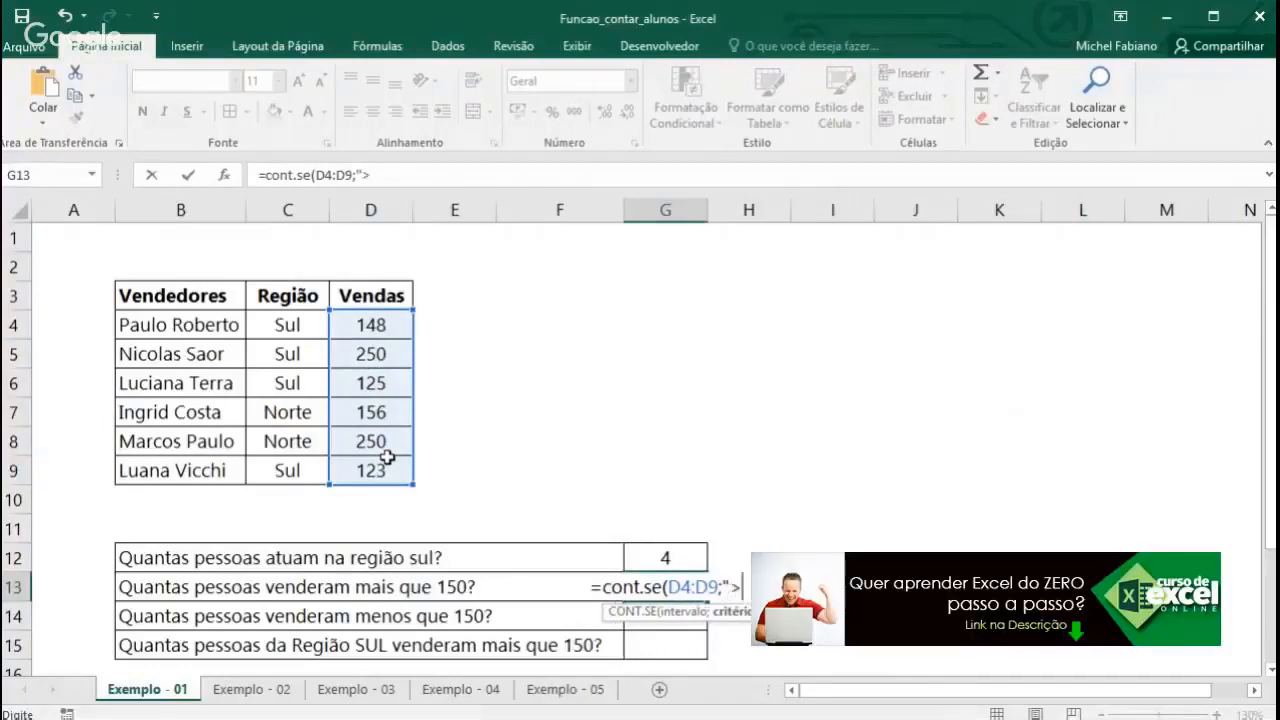
{"action": "type", "text": "15"}
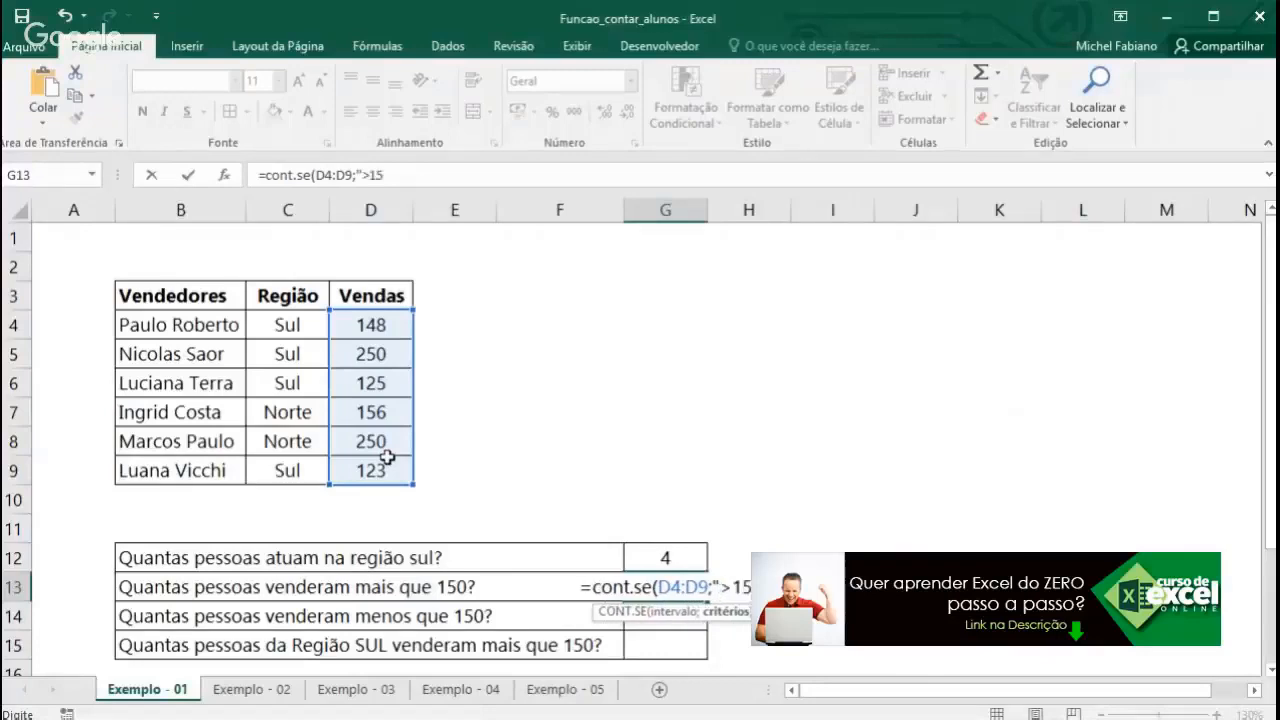
{"action": "type", "text": "0\""}
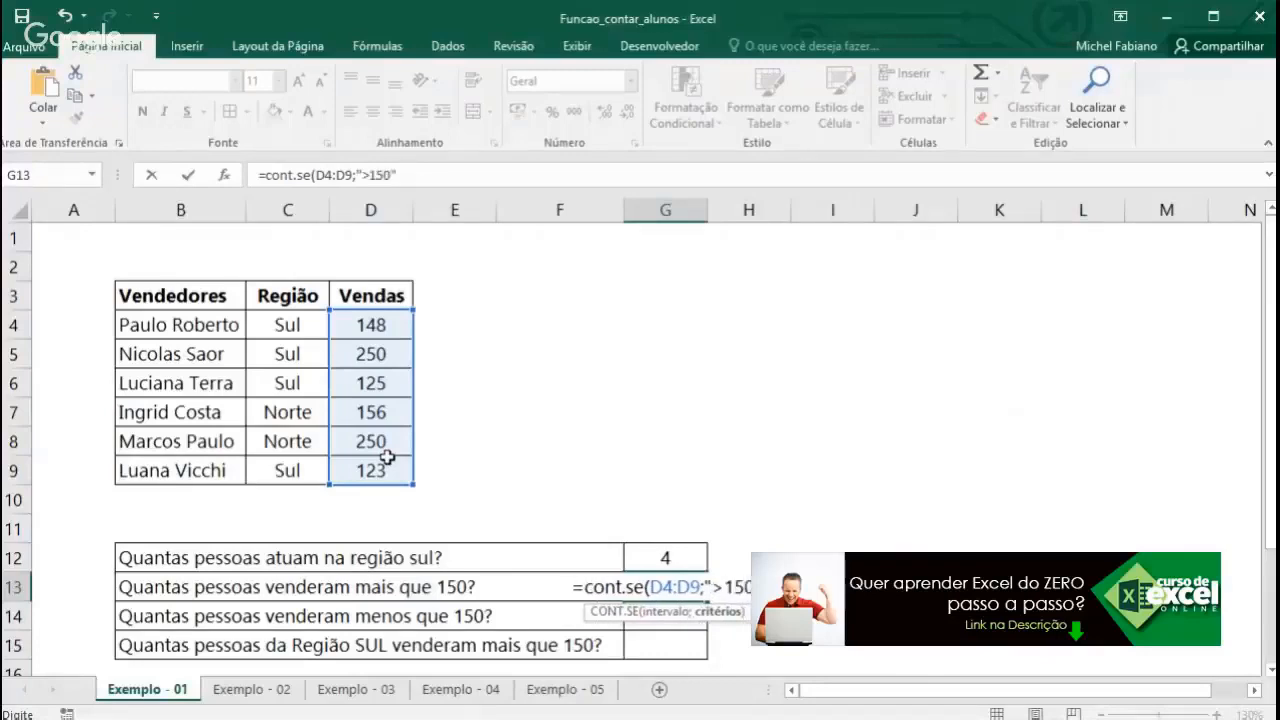
{"action": "type", "text": ")"}
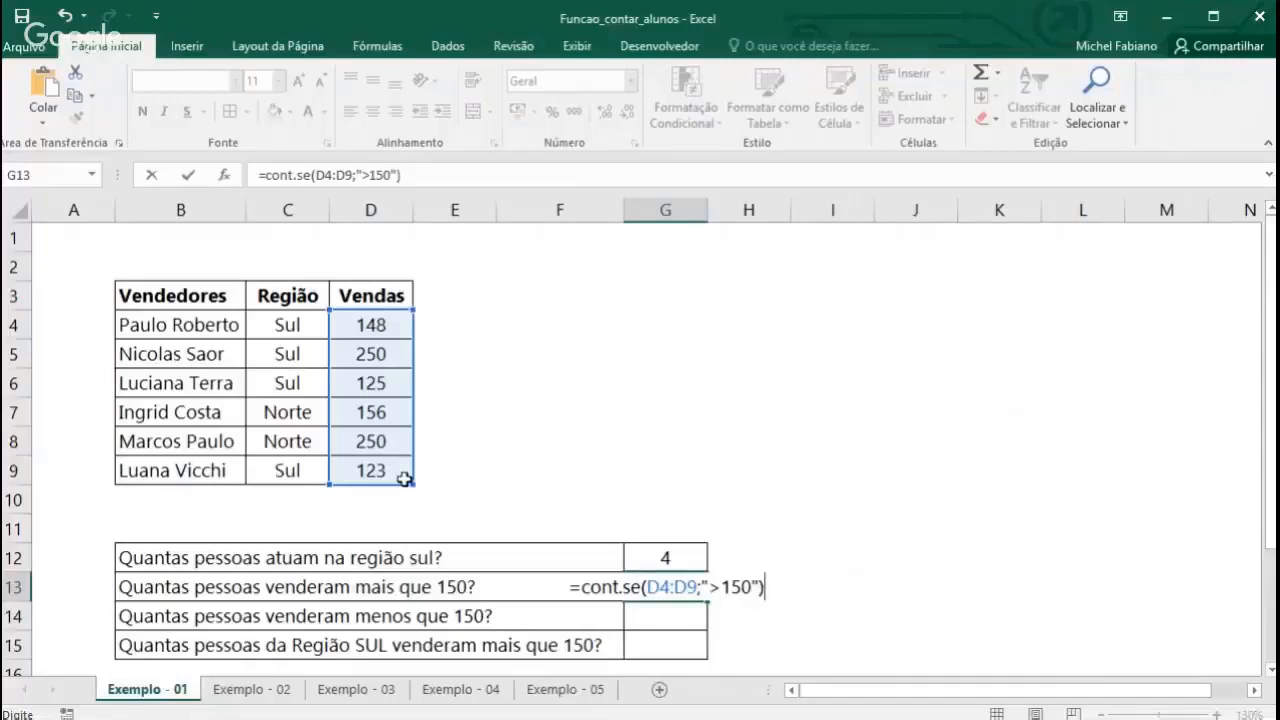
{"action": "key", "text": "Return"}
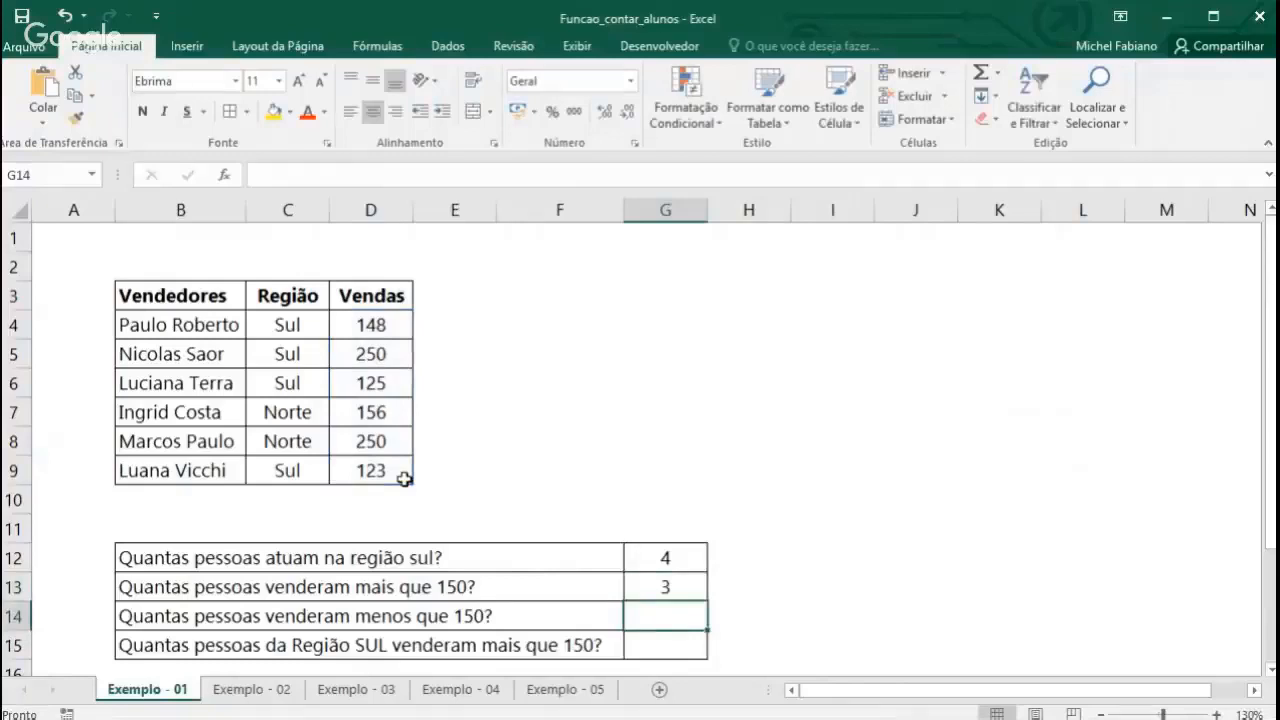
Check the sales values above 150 in the Vendas column and set cell D8 to 125
{"action": "left_click", "coordinate": [392, 355]}
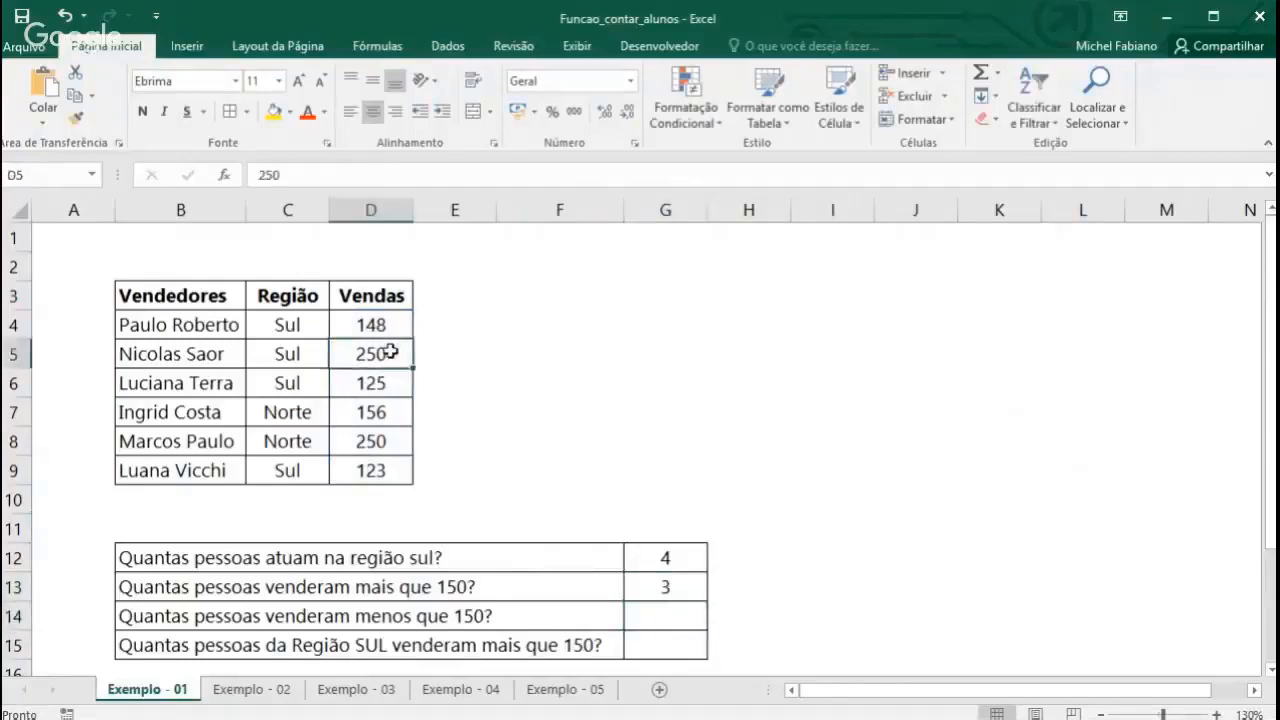
{"action": "left_click", "coordinate": [386, 418]}
{"action": "left_click", "coordinate": [384, 441]}
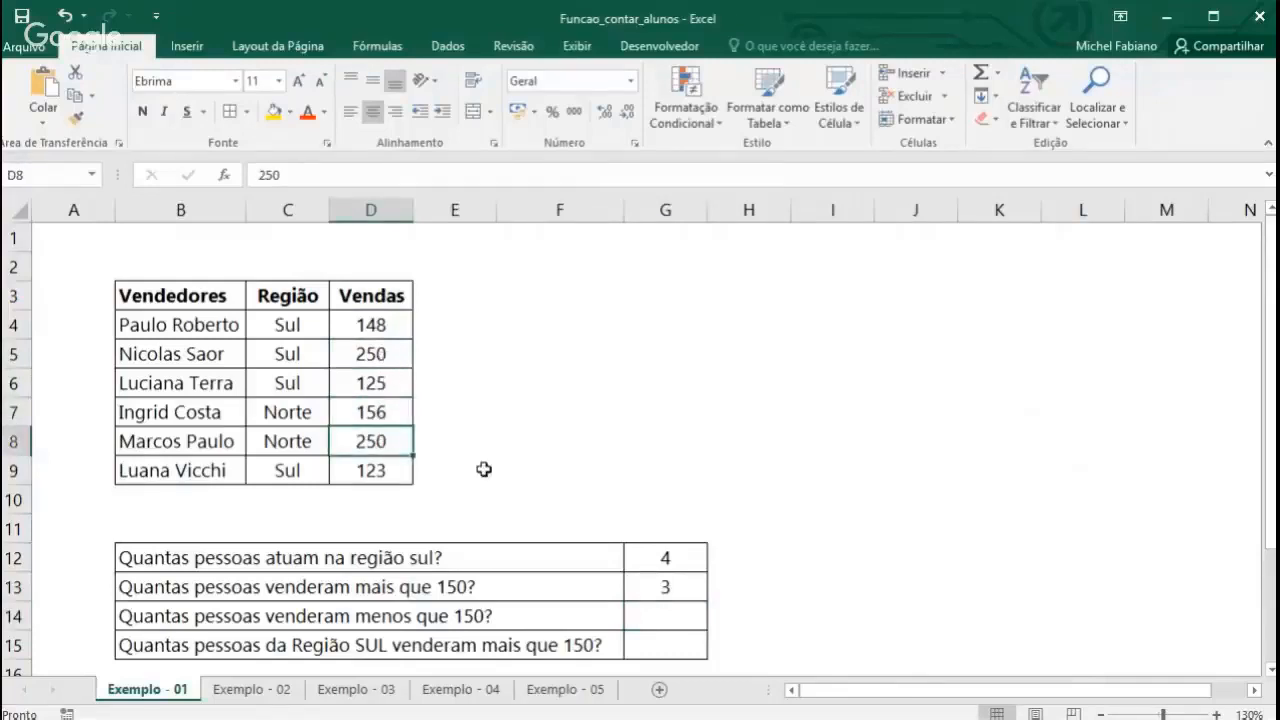
{"action": "type", "text": "125"}
{"action": "key", "text": "Return"}
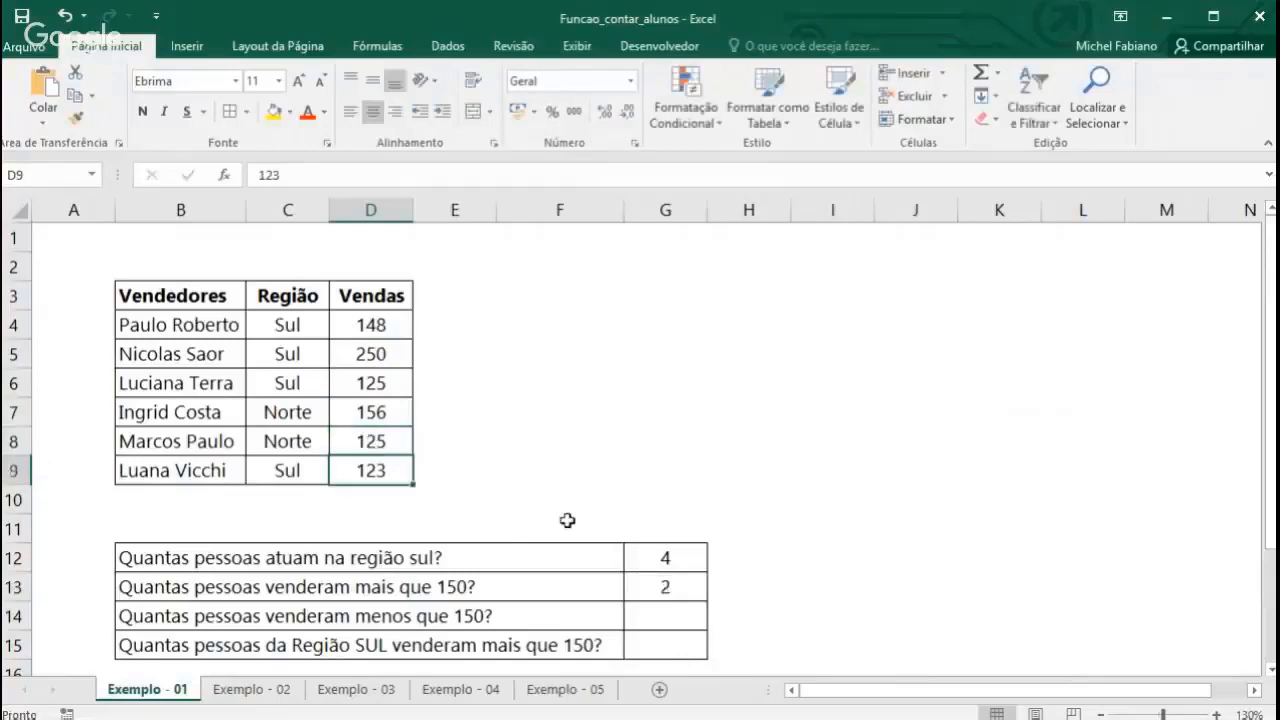
Enter =cont.se(D4:D9;"<150") in G14 to count the people who sold less than 150
{"action": "left_click", "coordinate": [688, 587]}
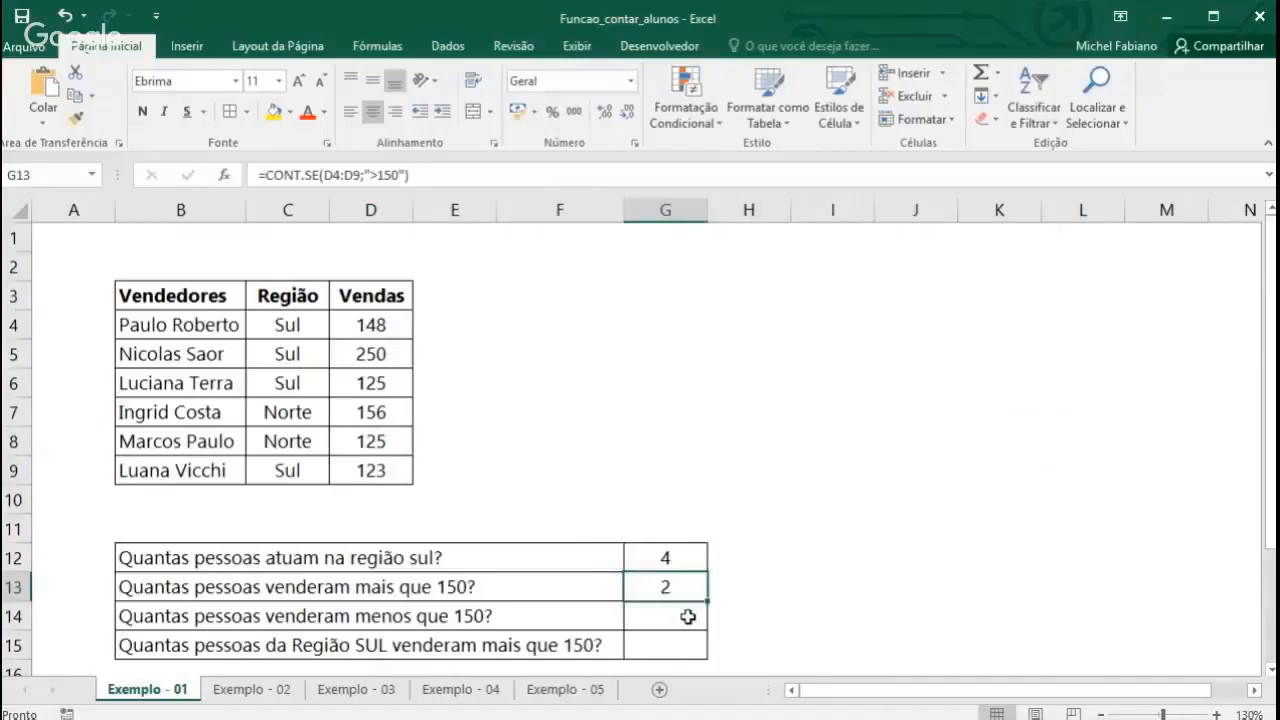
{"action": "left_click", "coordinate": [688, 617]}
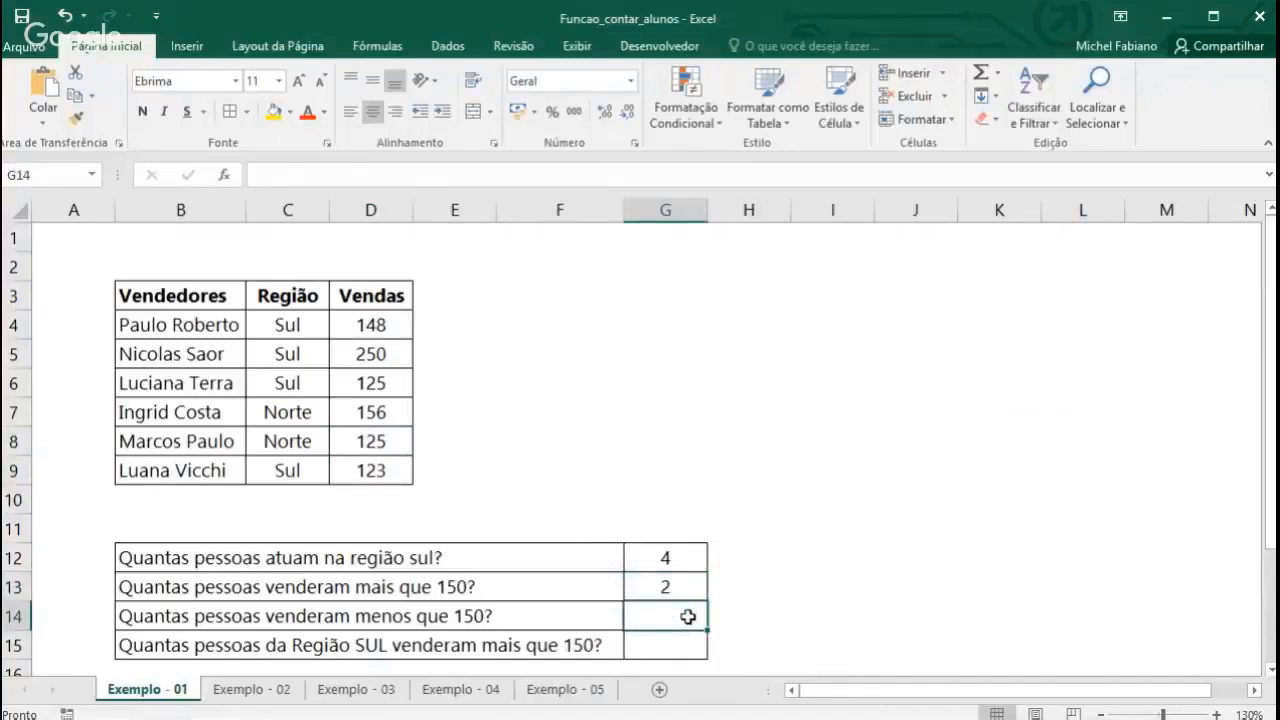
{"action": "type", "text": "=cont.se("}
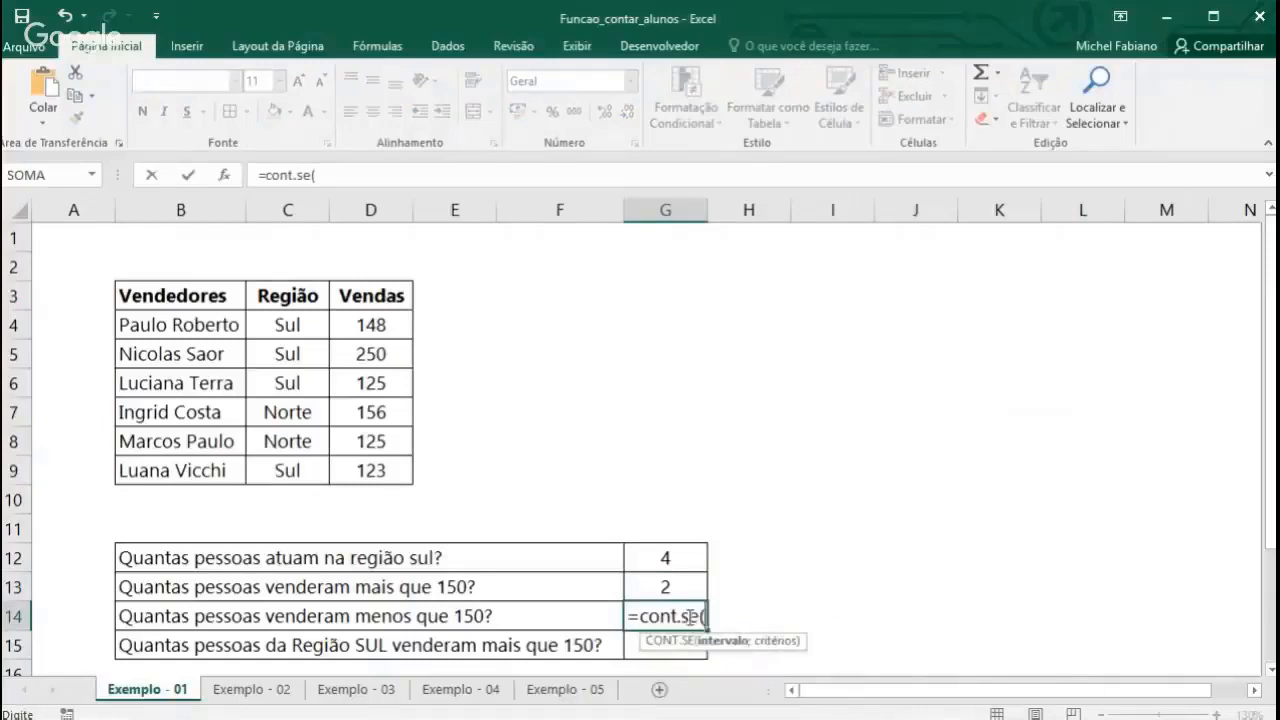
{"action": "left_click_drag", "start_coordinate": [393, 332], "coordinate": [382, 466]}
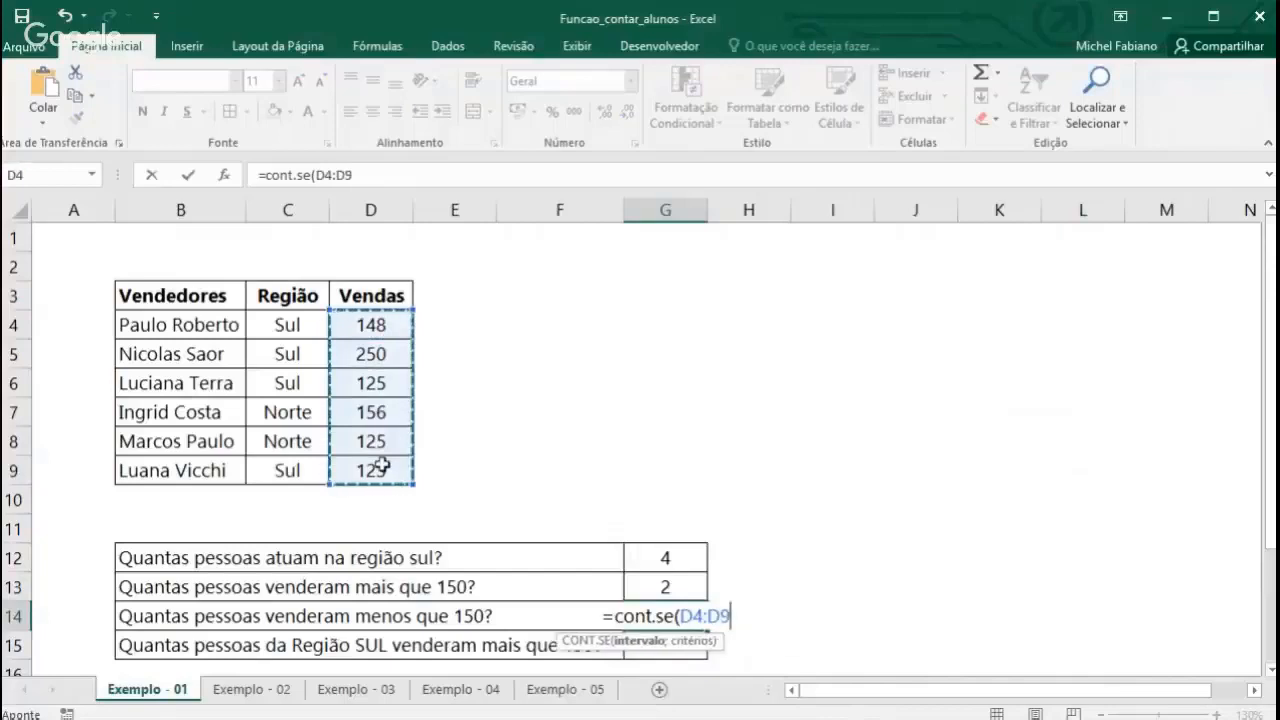
{"action": "type", "text": ";"}
{"action": "type", "text": "\""}
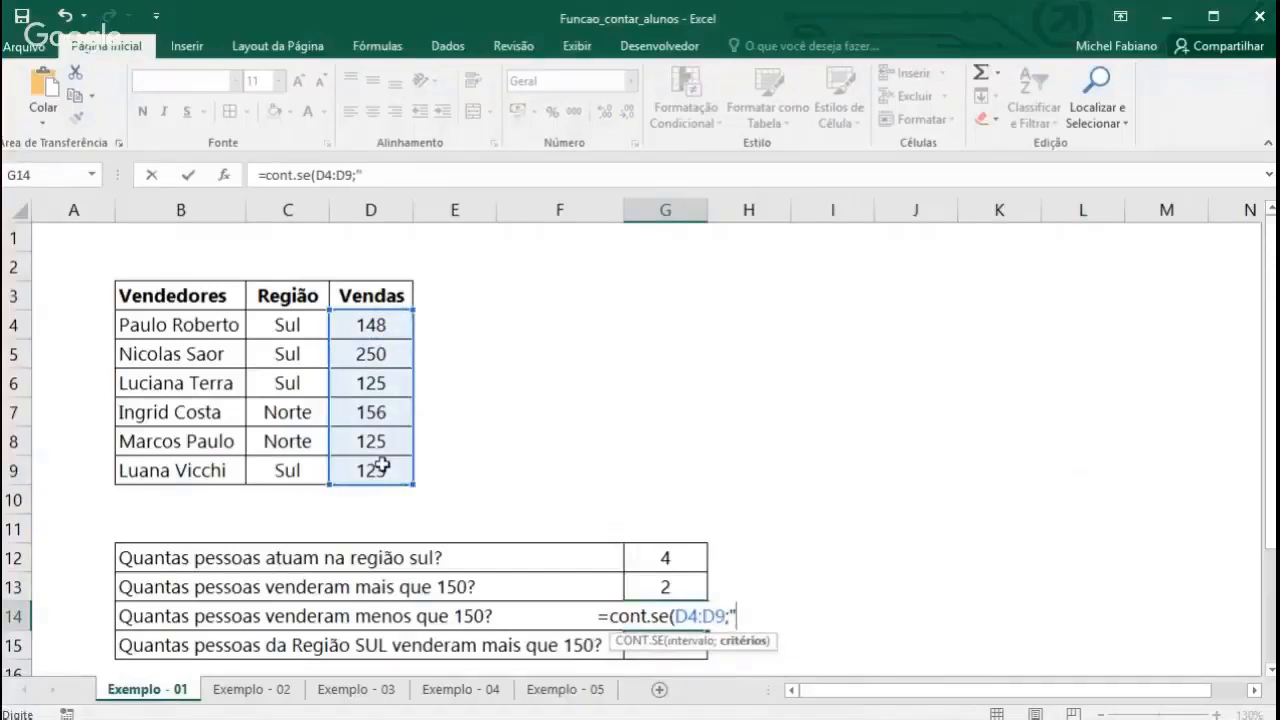
{"action": "type", "text": "<"}
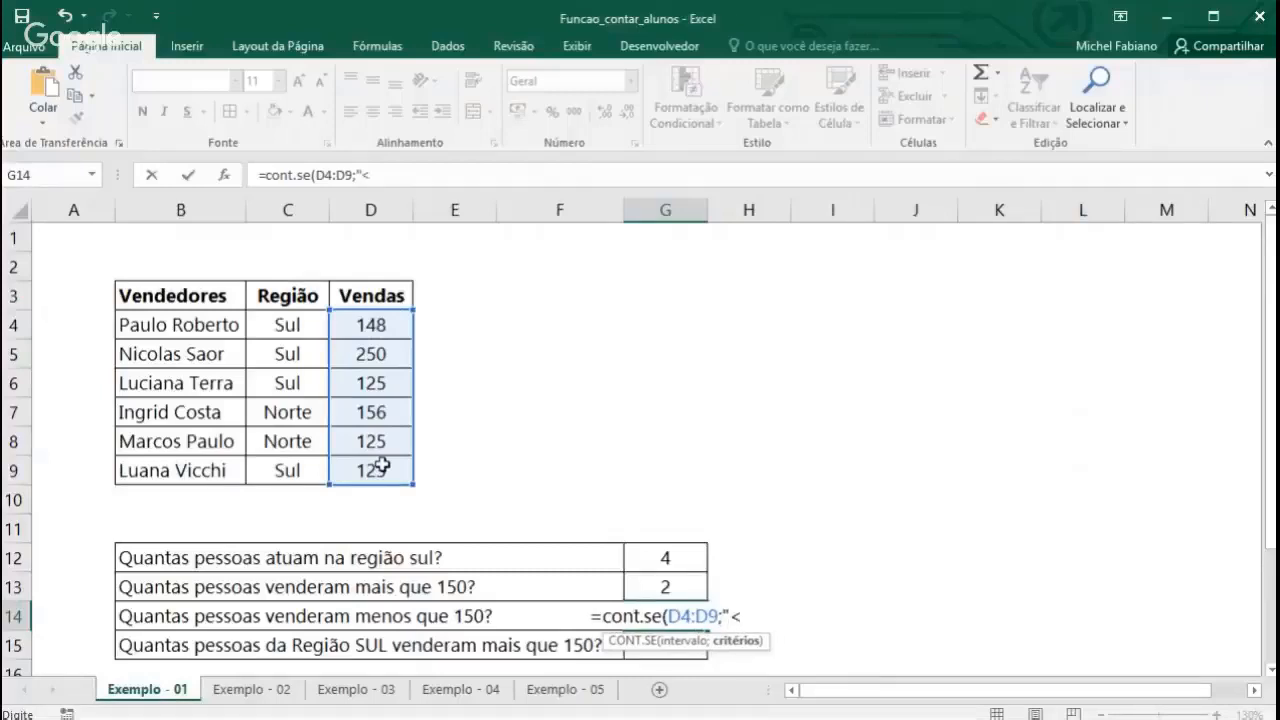
{"action": "type", "text": "150\""}
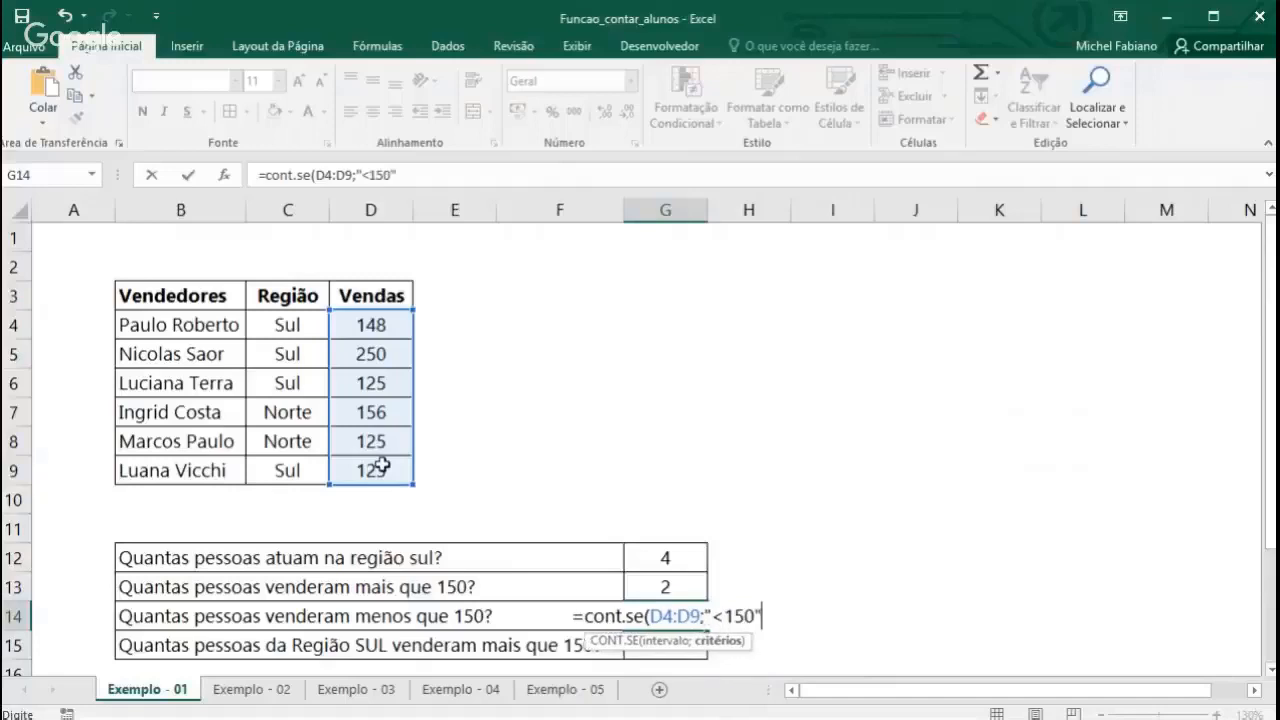
{"action": "type", "text": ")"}
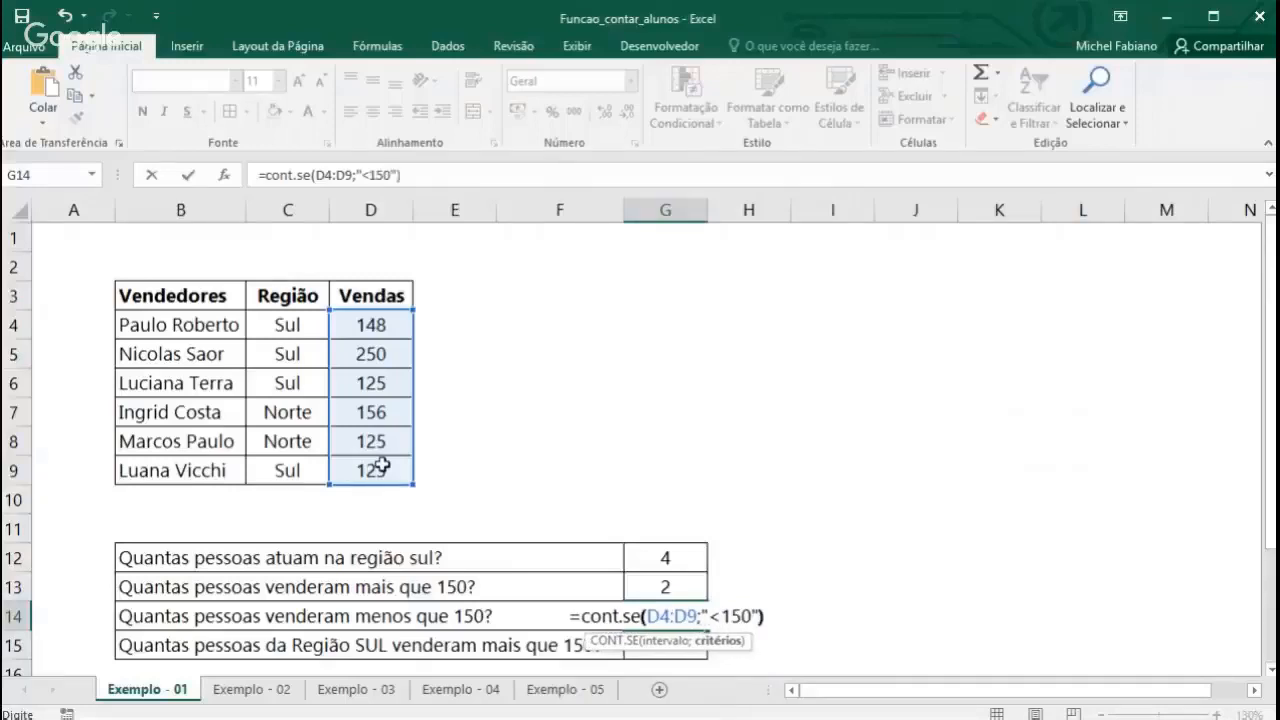
{"action": "key", "text": "Return"}
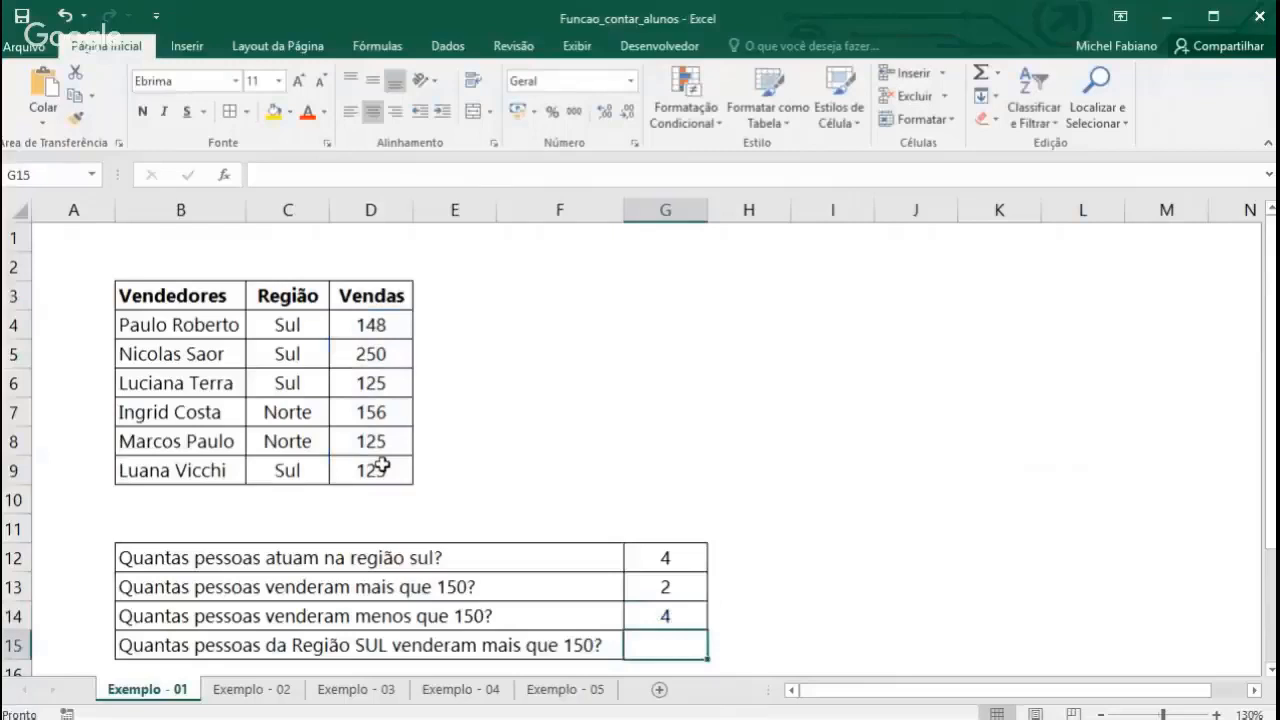
Check the sales values below 150 in the Vendas column and set cell D4 to 152
{"action": "left_click", "coordinate": [388, 468]}
{"action": "left_click", "coordinate": [403, 437]}
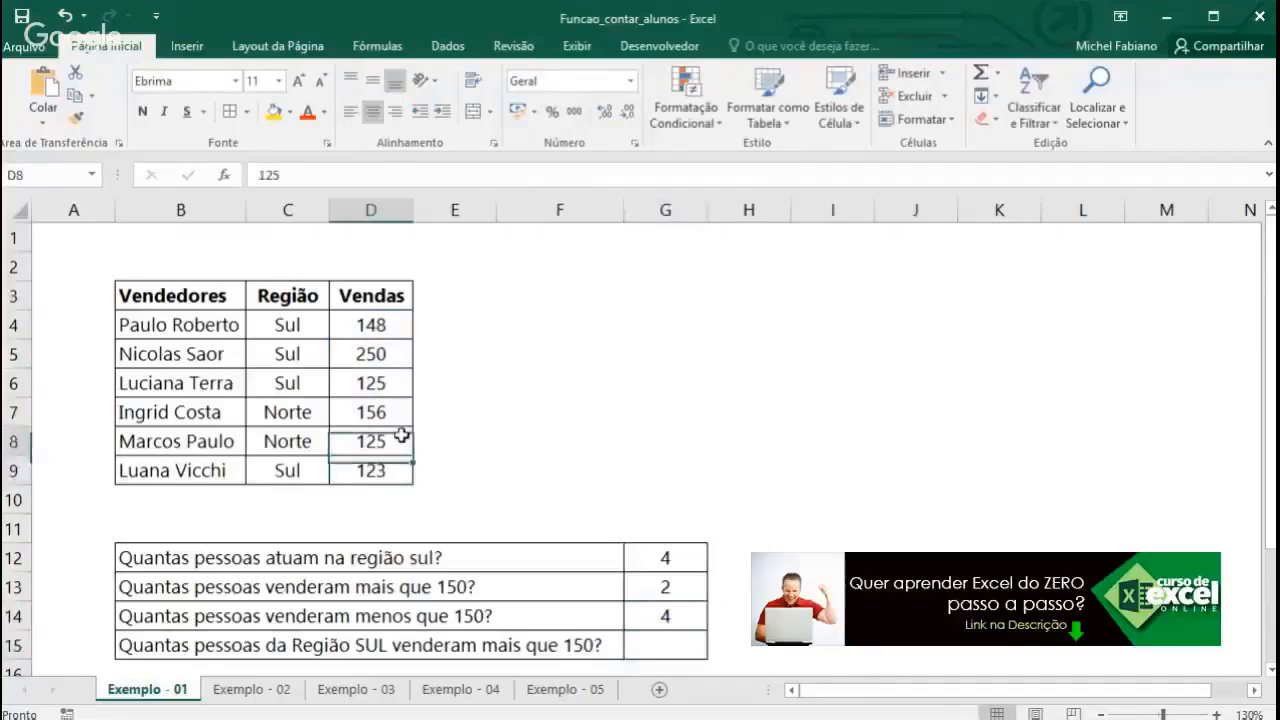
{"action": "left_click", "coordinate": [402, 378]}
{"action": "left_click", "coordinate": [395, 326]}
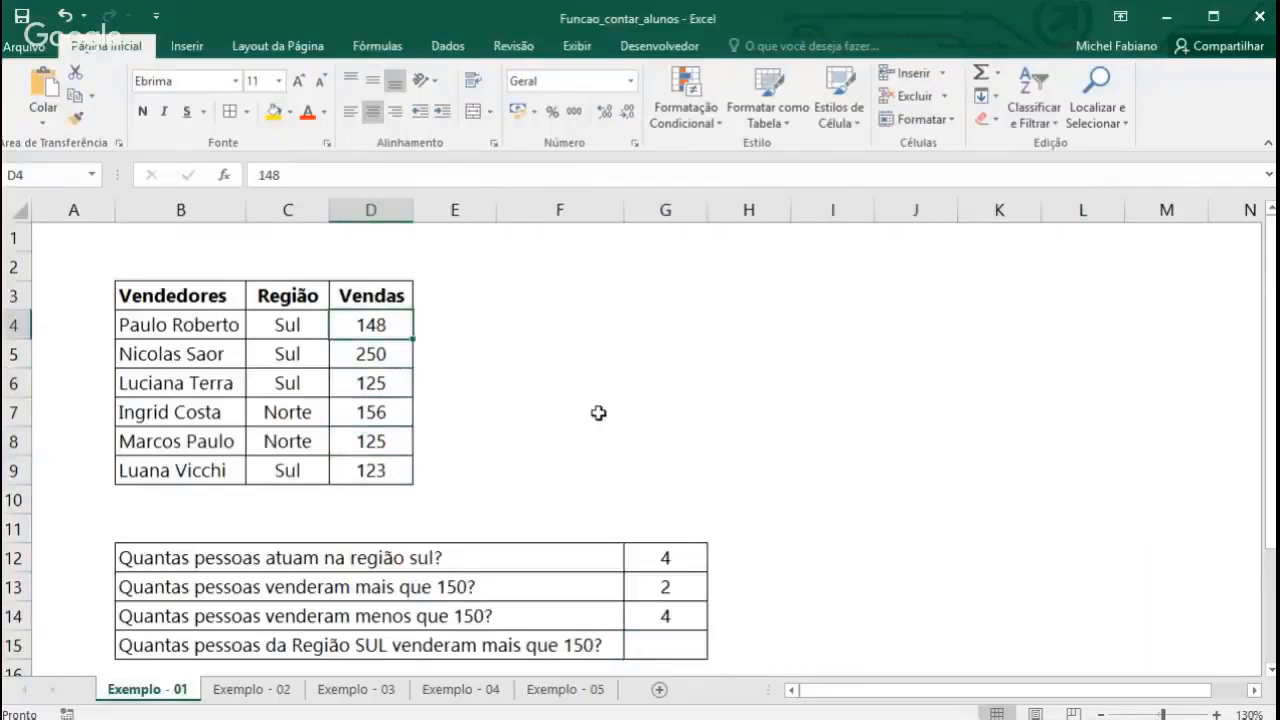
{"action": "type", "text": "152"}
{"action": "key", "text": "Return"}
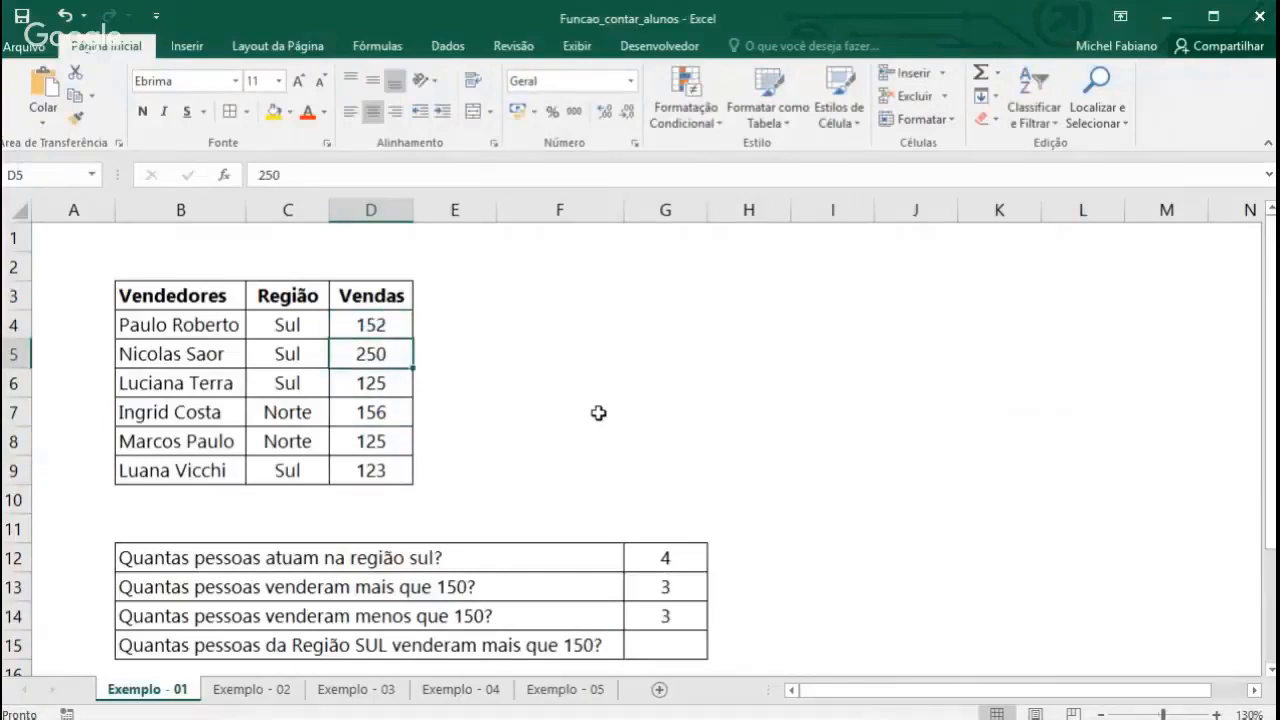
Add the heading Critério in cell I11, beside the questions table
{"action": "left_click", "coordinate": [777, 556]}
{"action": "left_click", "coordinate": [808, 556]}
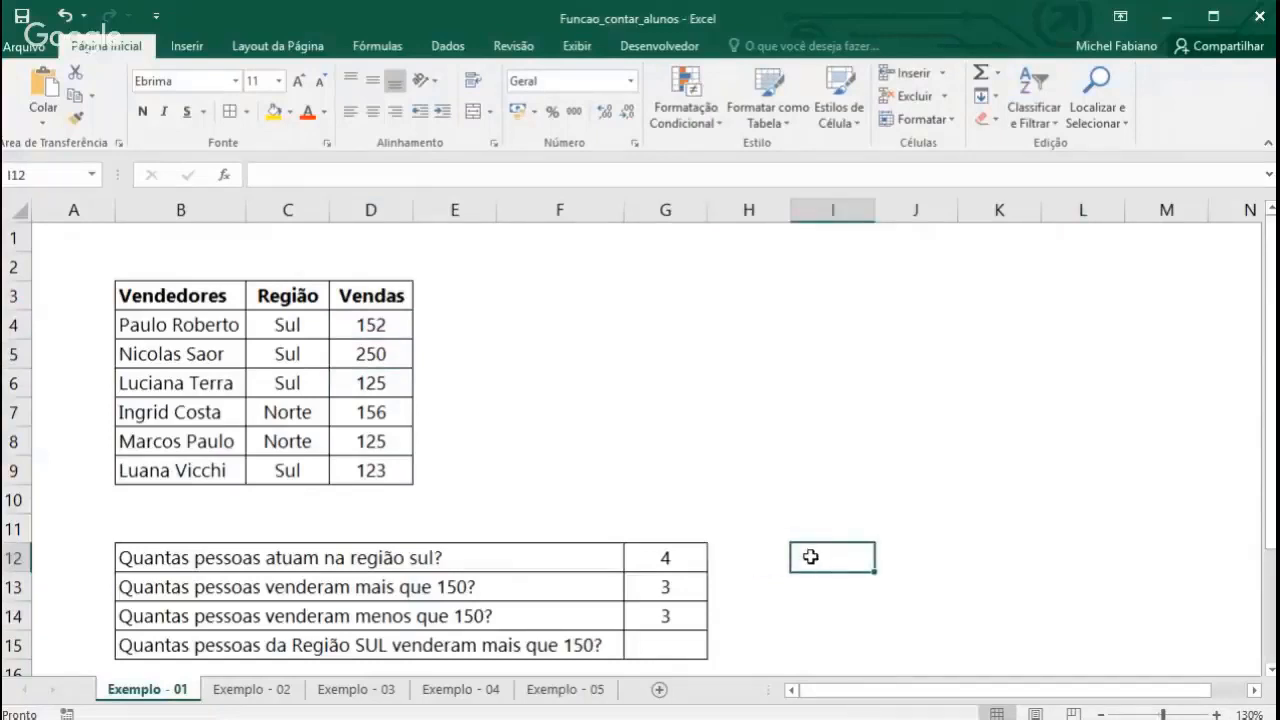
{"action": "key", "text": "Up"}
{"action": "type", "text": "Crit"}
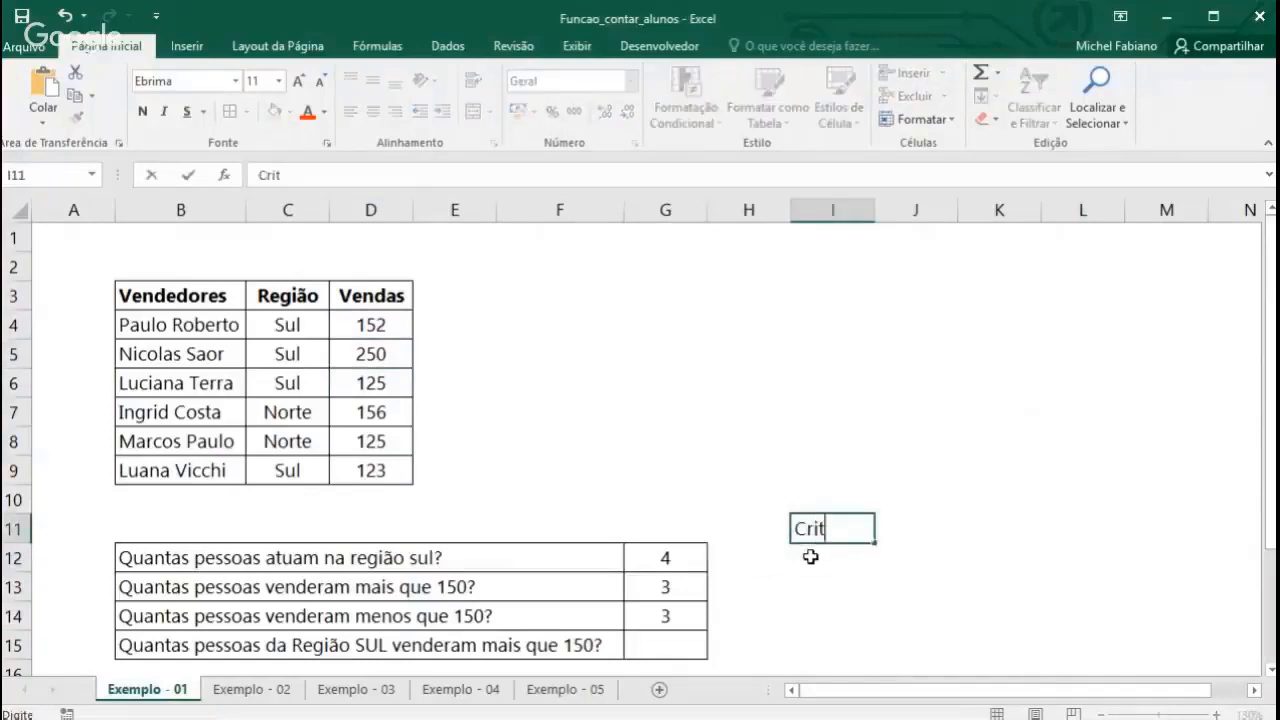
{"action": "type", "text": "ério"}
{"action": "key", "text": "ctrl+Return"}
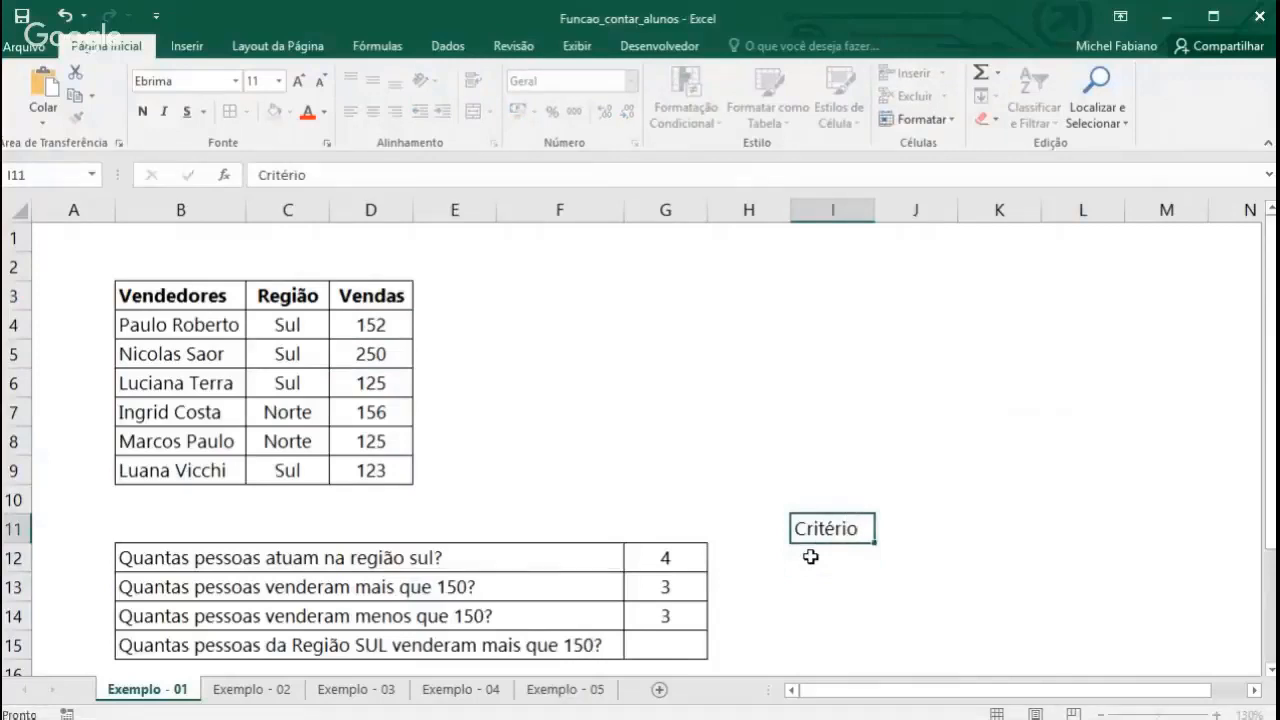
List the sample criteria "", ">100" and "<100", including their quotation marks, in cells I12 to I14 under Critério
{"action": "left_click", "coordinate": [810, 556]}
{"action": "type", "text": "\"\""}
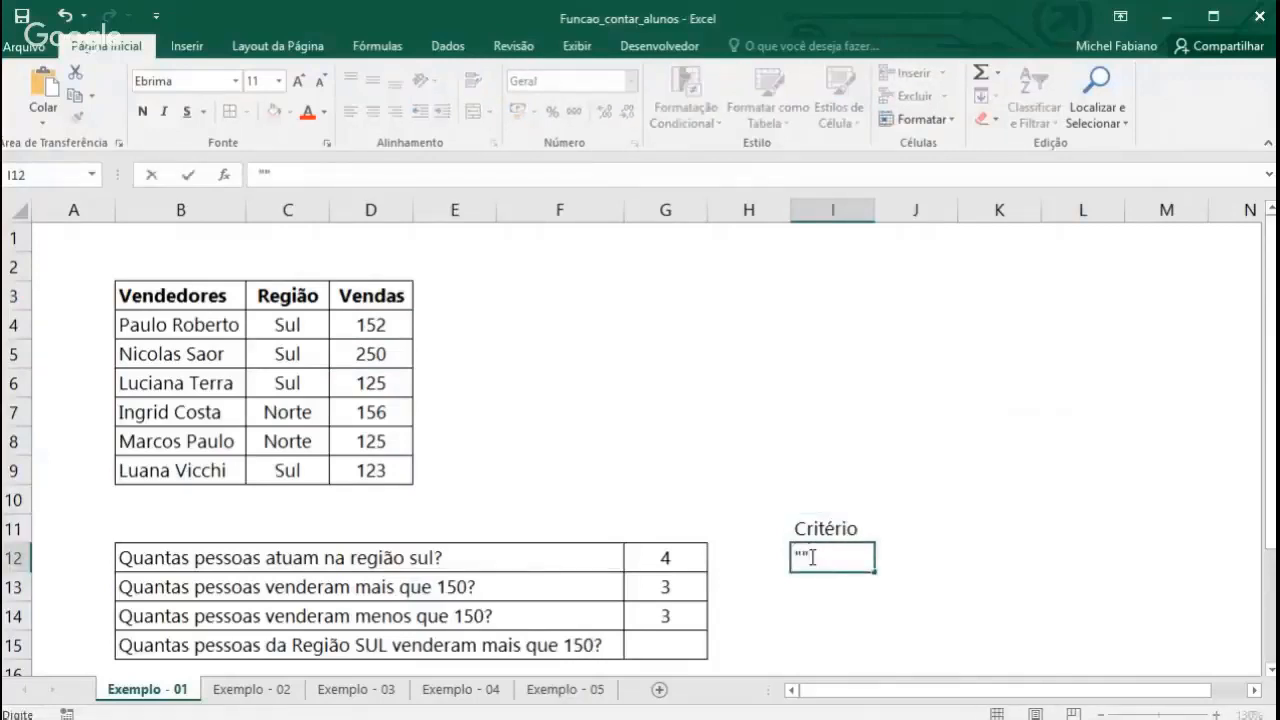
{"action": "key", "text": "Return"}
{"action": "type", "text": "\">"}
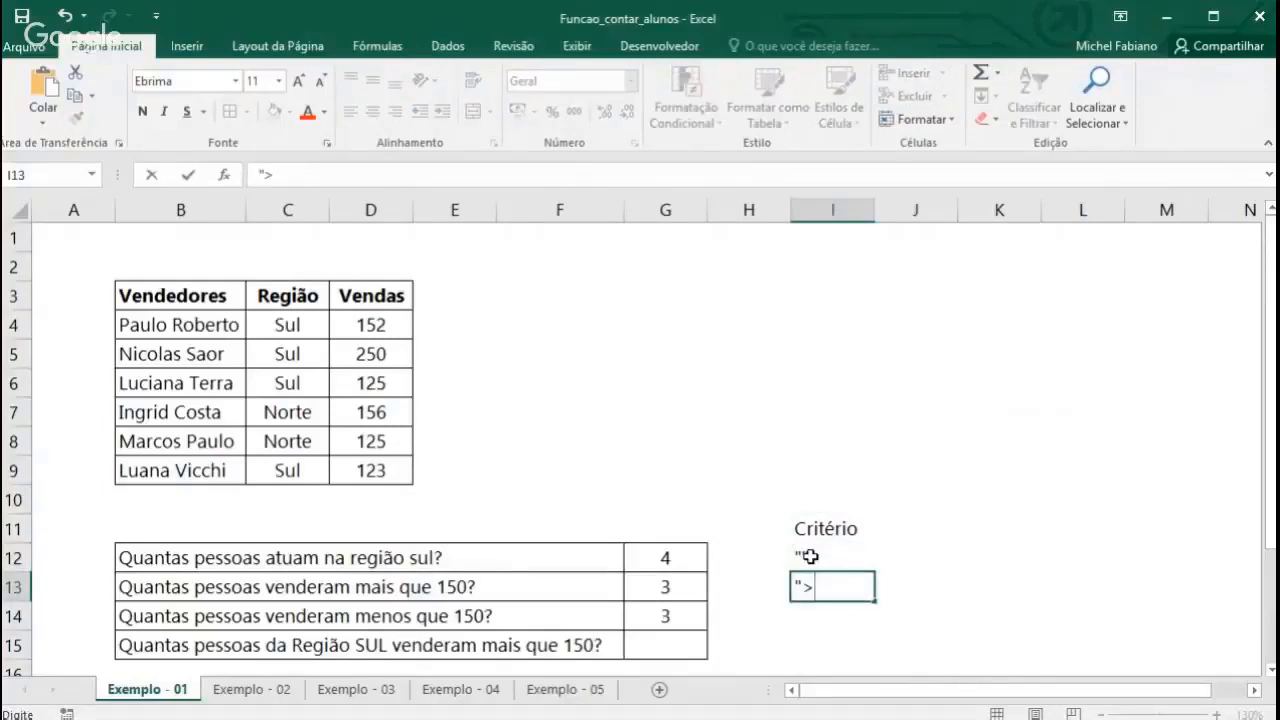
{"action": "type", "text": "100\""}
{"action": "key", "text": "Return"}
{"action": "type", "text": "\""}
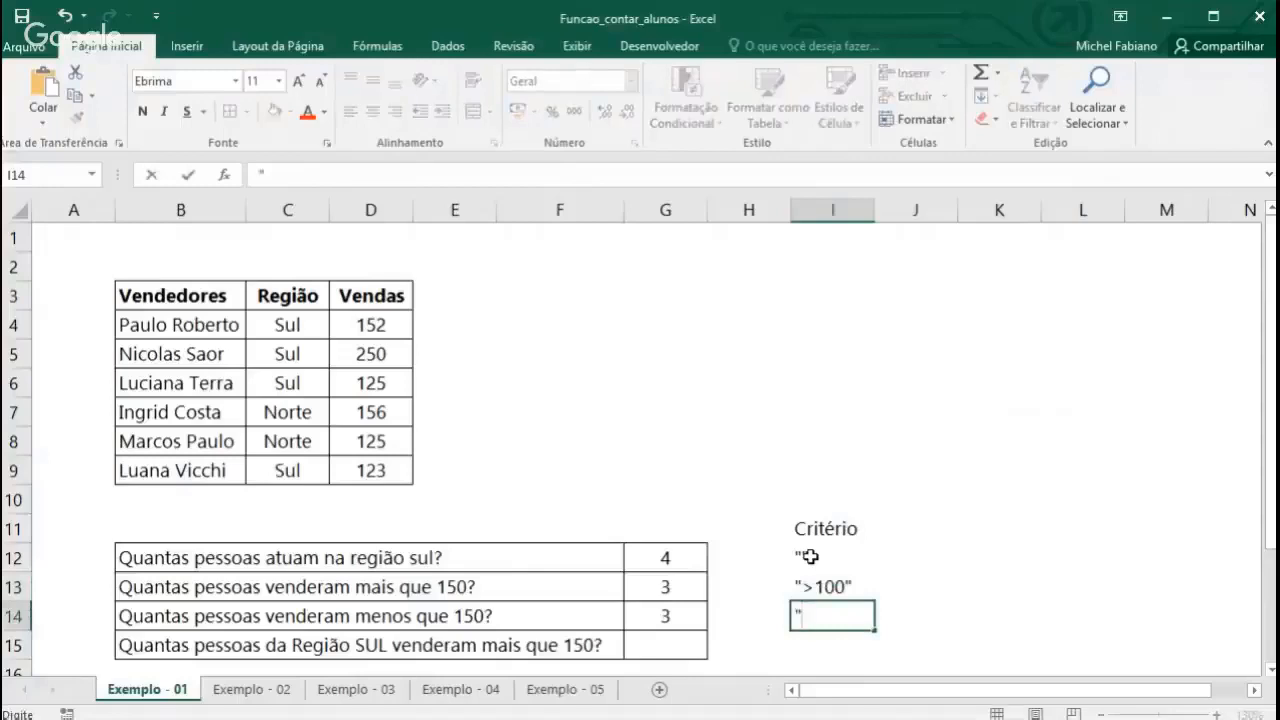
{"action": "type", "text": "<100\""}
{"action": "key", "text": "Return"}
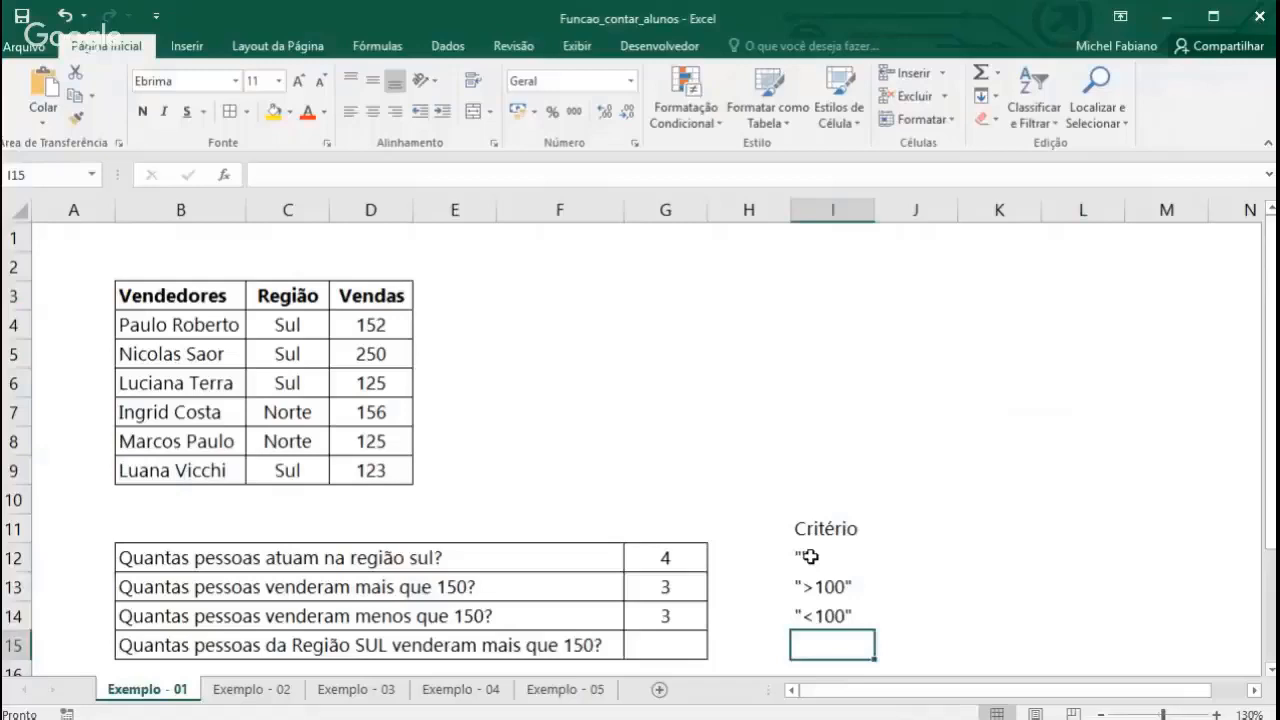
Delete the empty row 10 between the two tables and the empty row 1 above the sellers table
{"action": "left_click", "coordinate": [14, 498]}
{"action": "right_click", "coordinate": [14, 498]}
{"action": "left_click", "coordinate": [60, 657]}
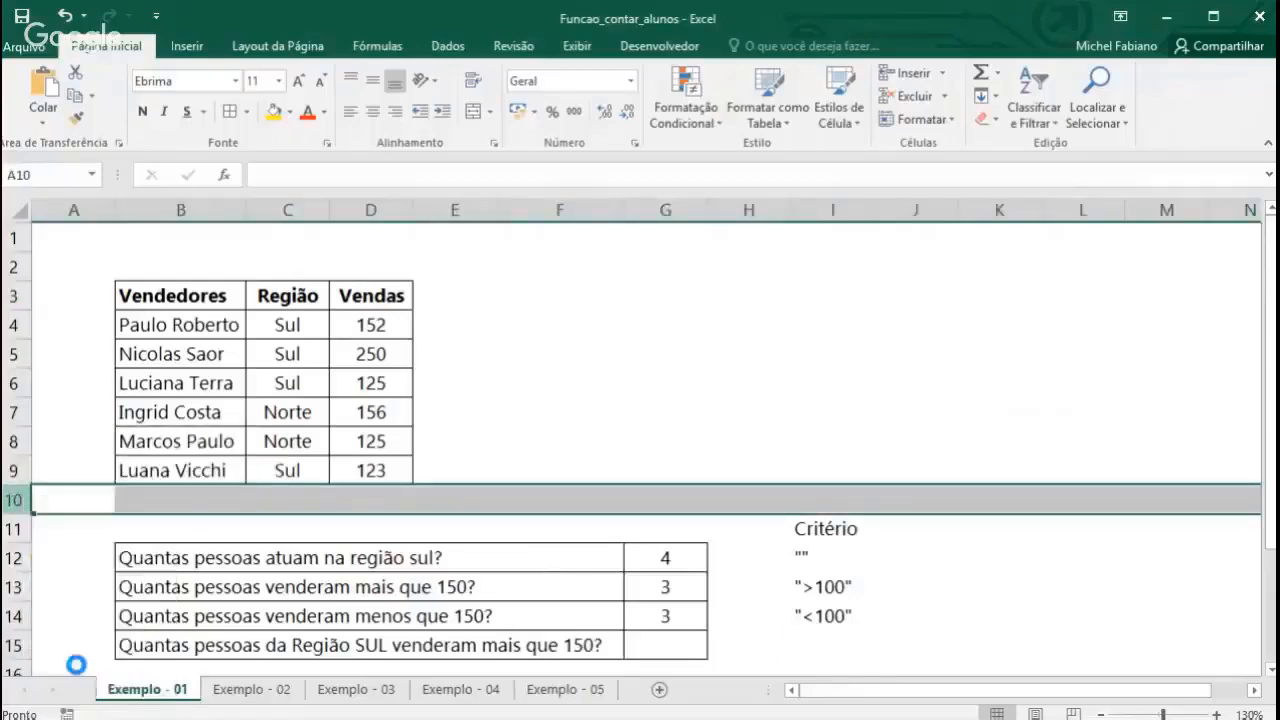
{"action": "left_click", "coordinate": [860, 622]}
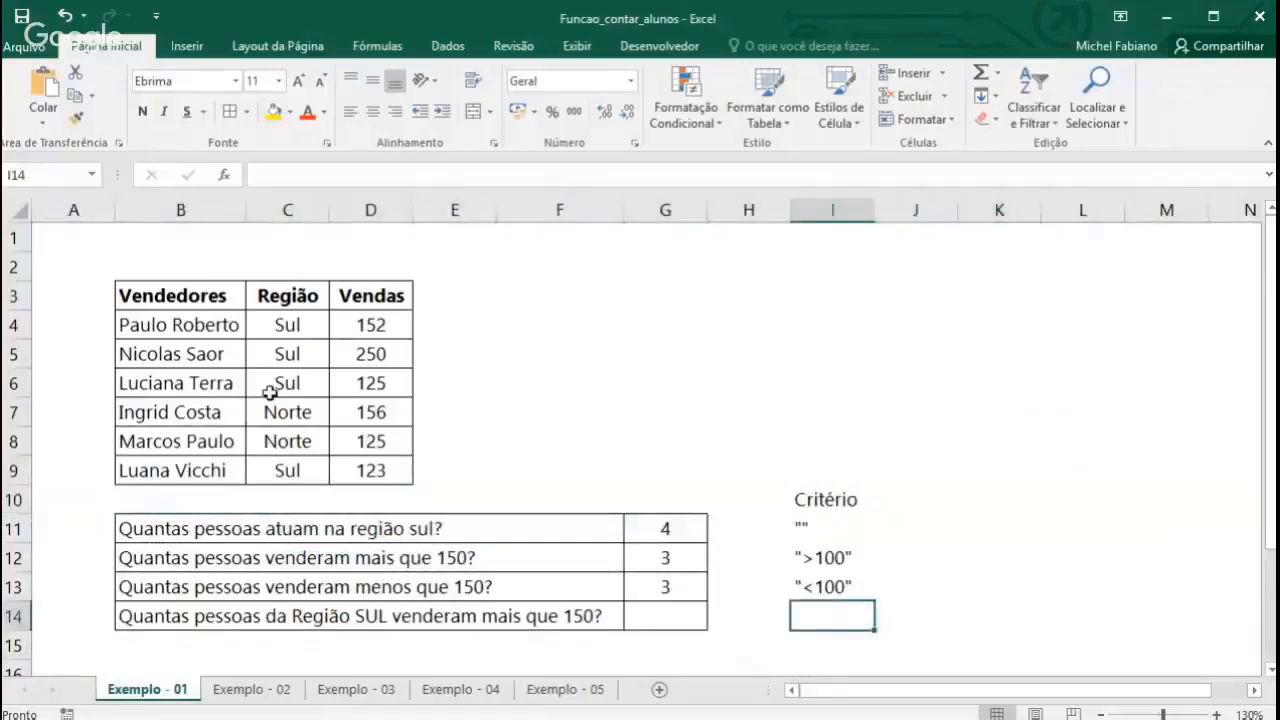
{"action": "left_click", "coordinate": [16, 238]}
{"action": "right_click", "coordinate": [16, 238]}
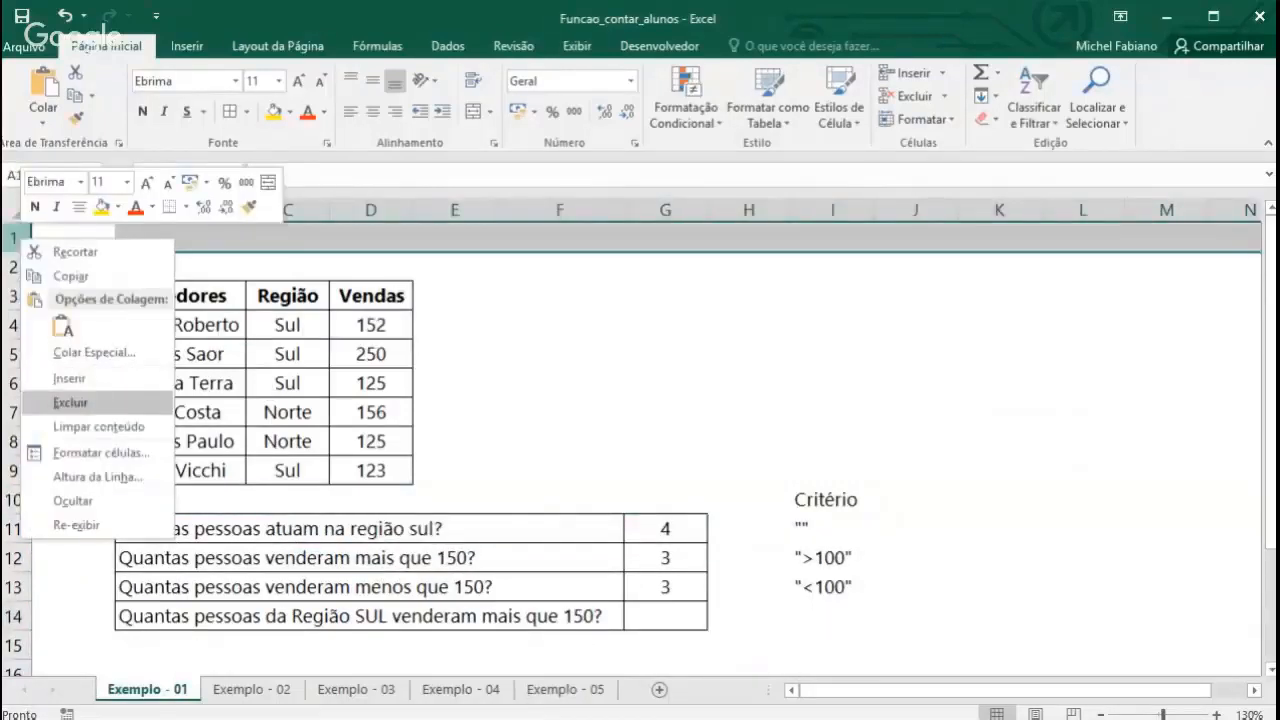
{"action": "left_click", "coordinate": [88, 398]}
{"action": "left_click", "coordinate": [812, 592]}
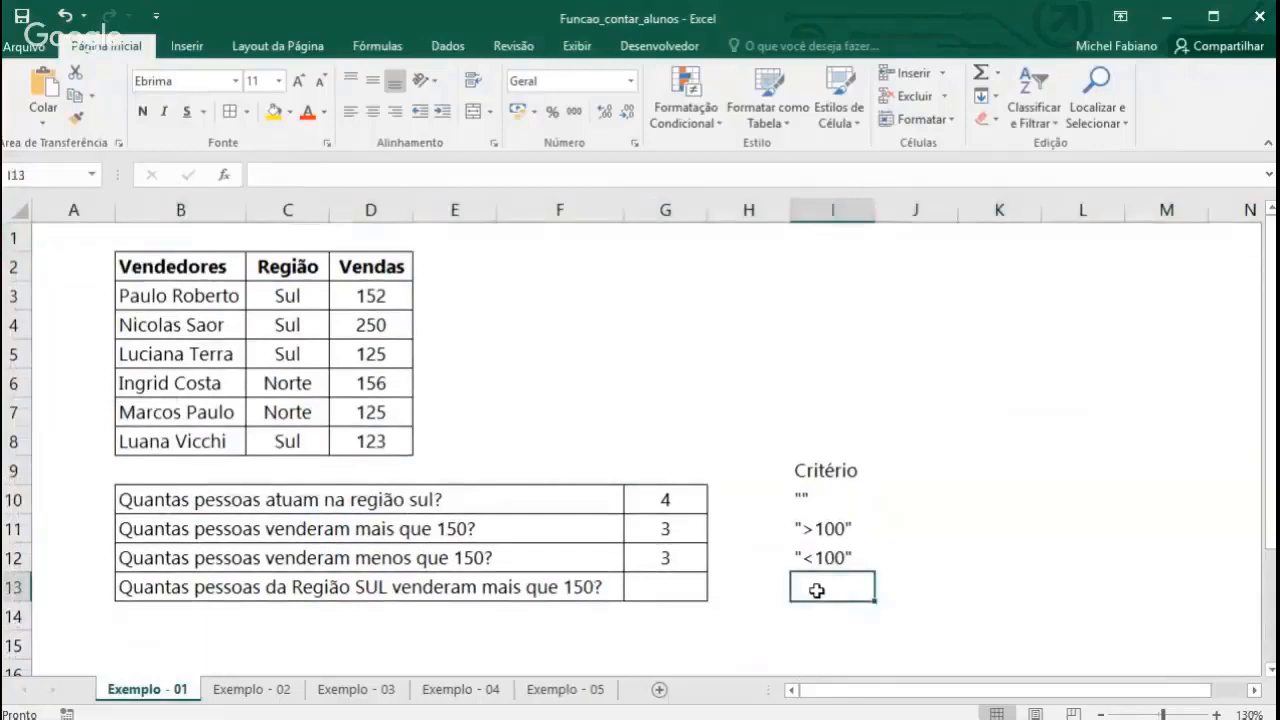
Enter =CONT.SES(D3:D8;">150";C3:C8;"Sul") in cell G13 to count the Sul sellers with sales above 150
{"action": "left_click", "coordinate": [667, 581]}
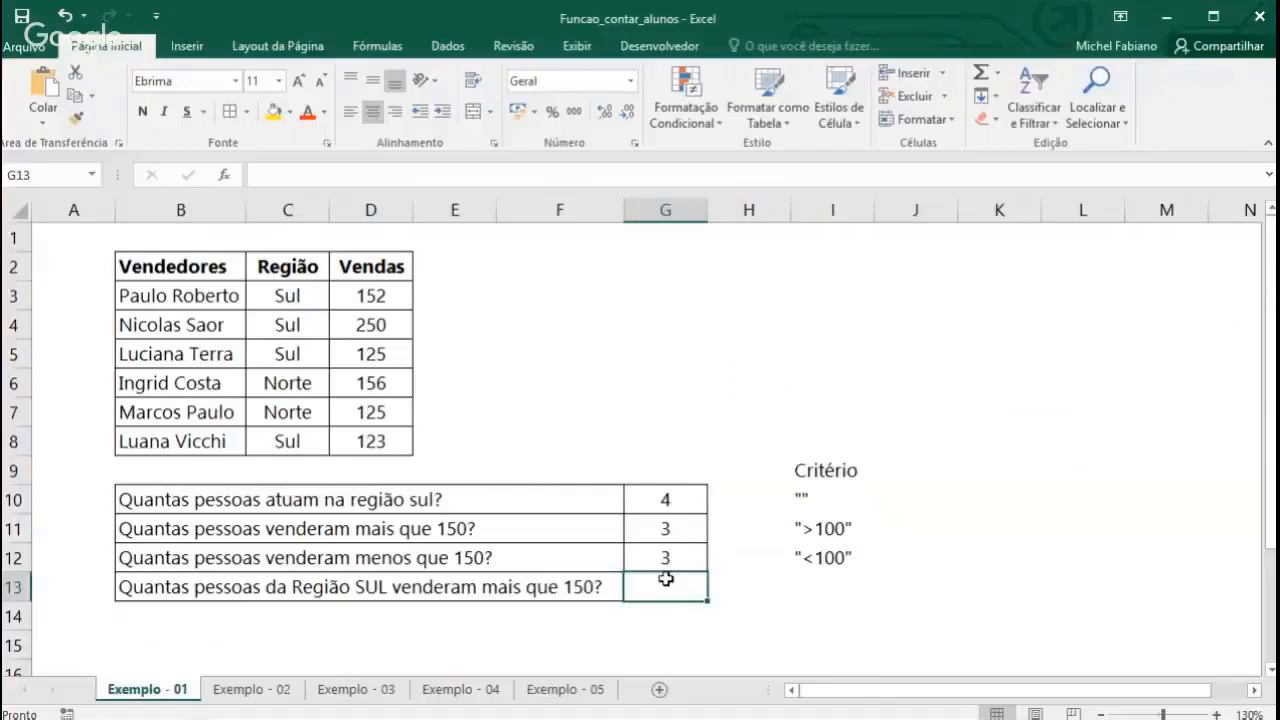
{"action": "type", "text": "="}
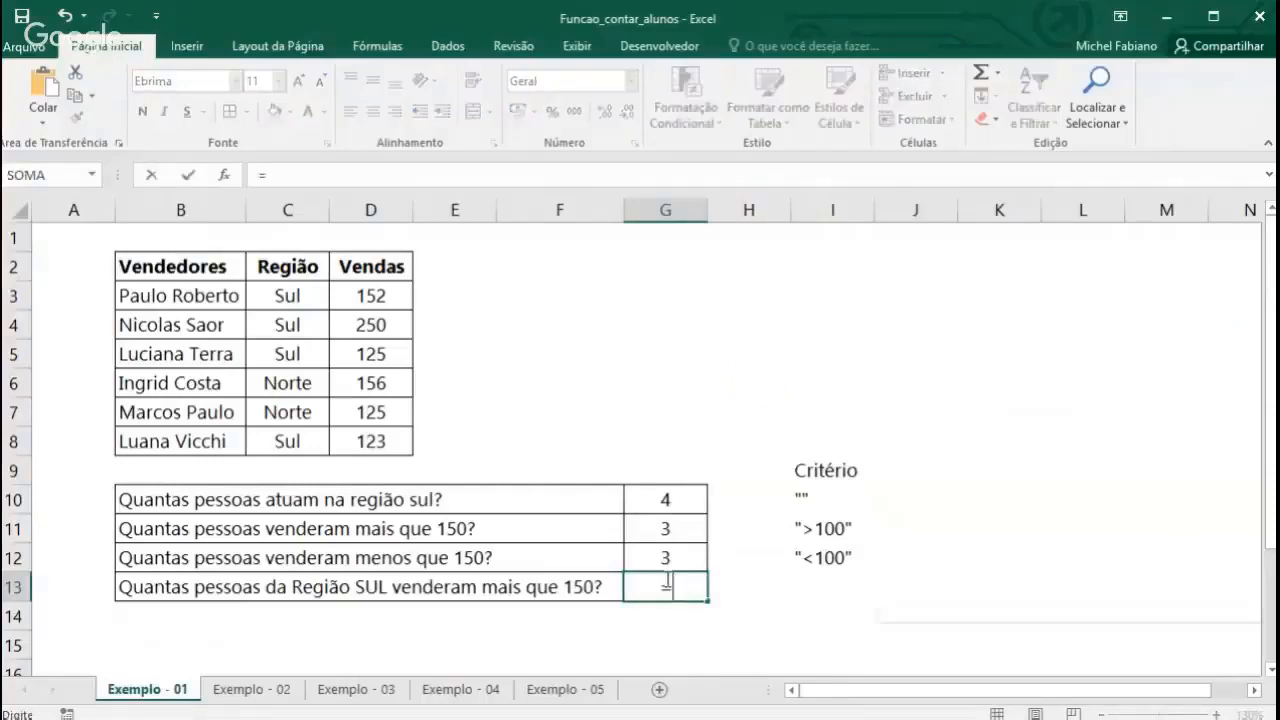
{"action": "type", "text": "cont.ses("}
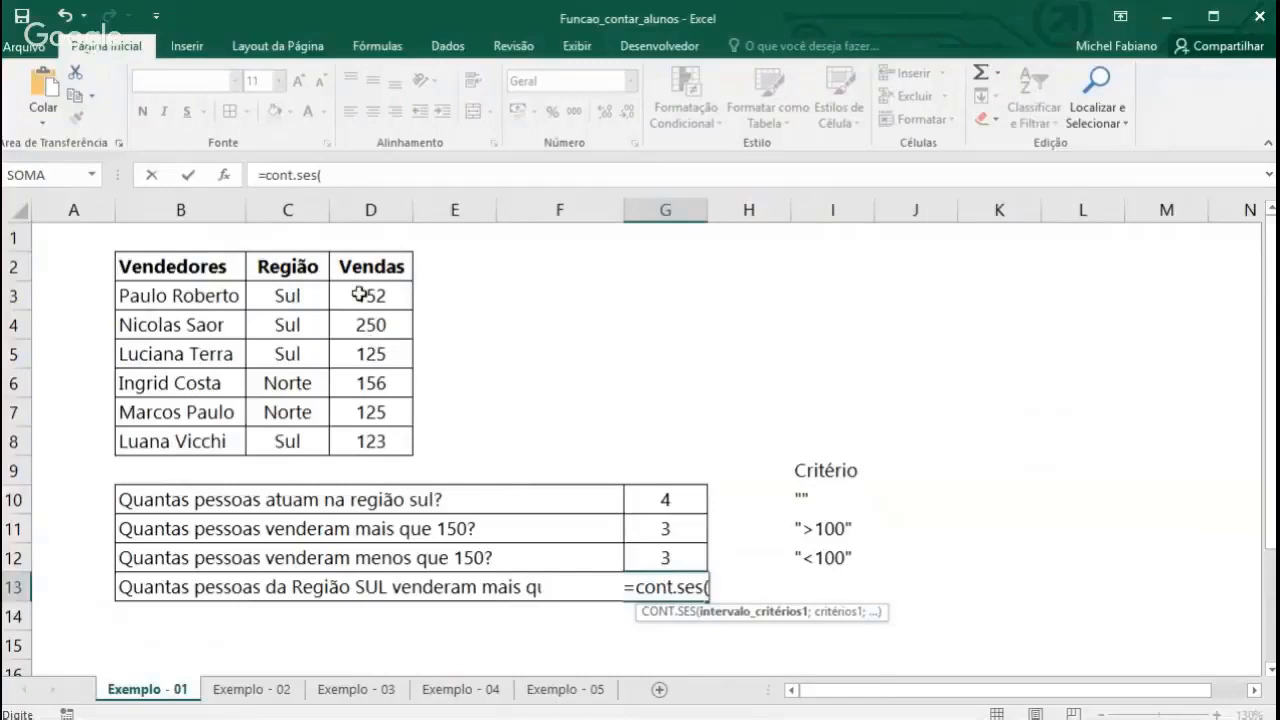
{"action": "left_click_drag", "start_coordinate": [360, 294], "coordinate": [370, 437]}
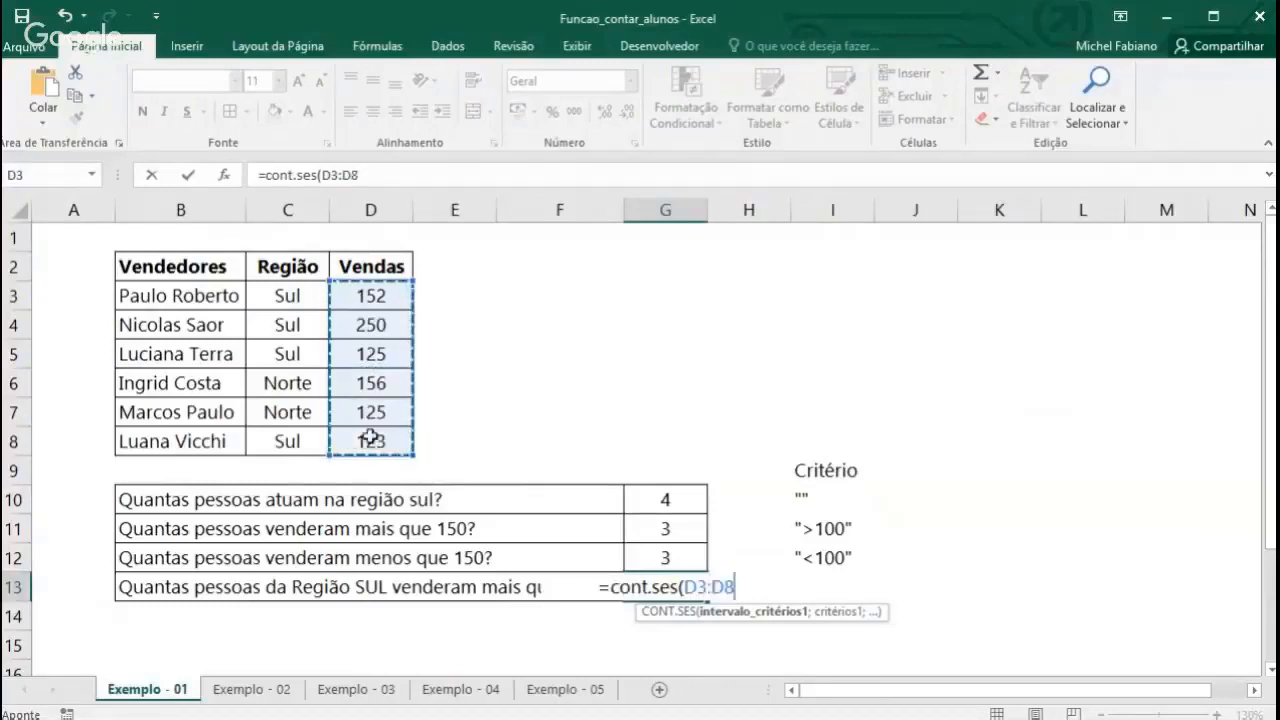
{"action": "type", "text": ";\""}
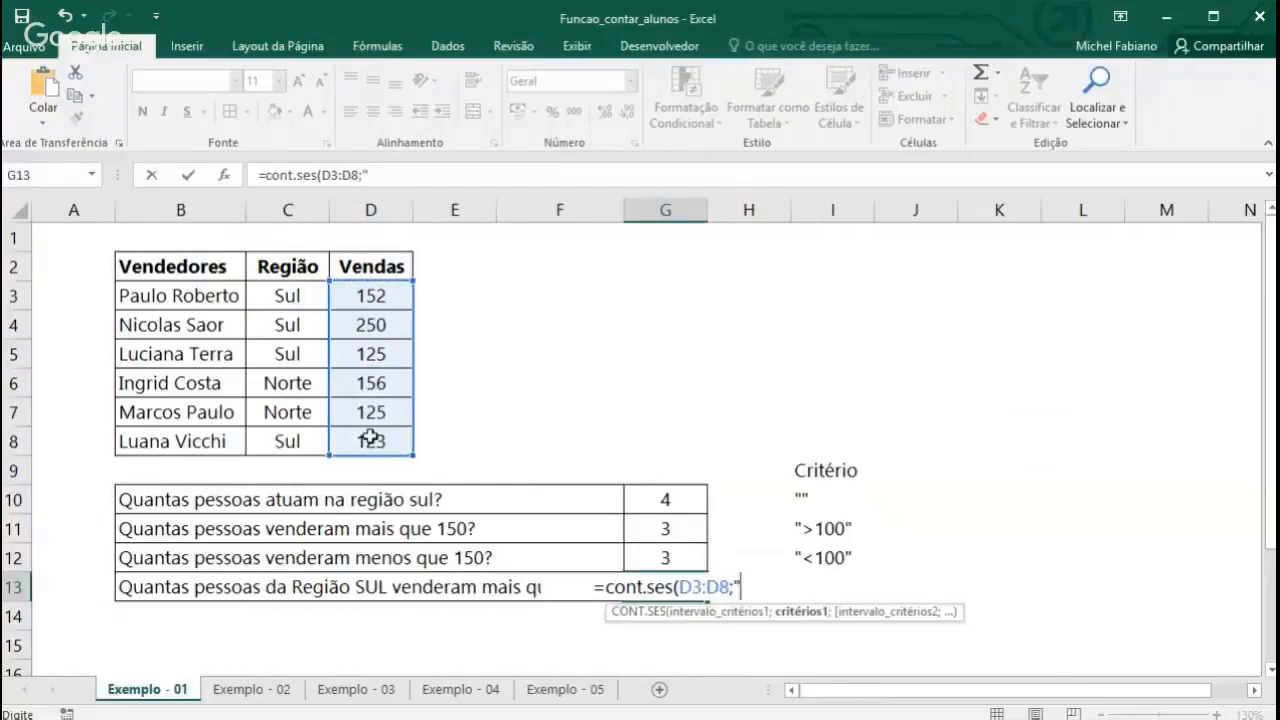
{"action": "type", "text": ">"}
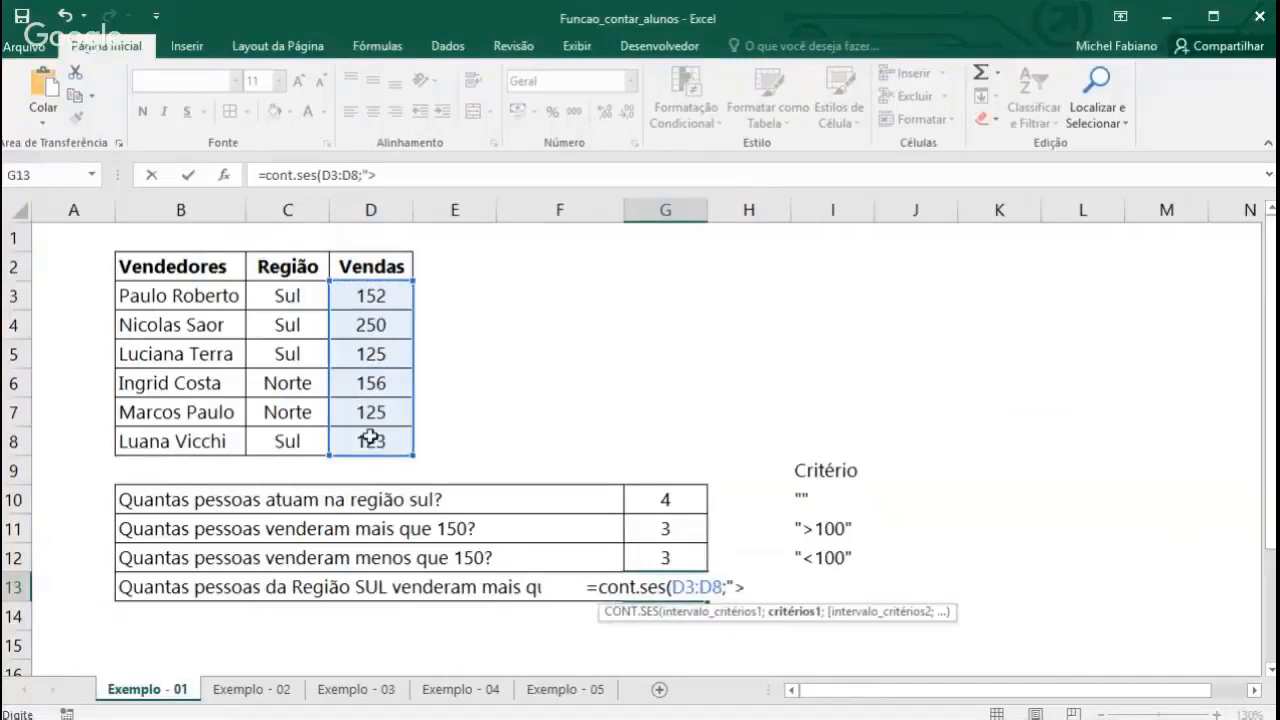
{"action": "type", "text": "150\""}
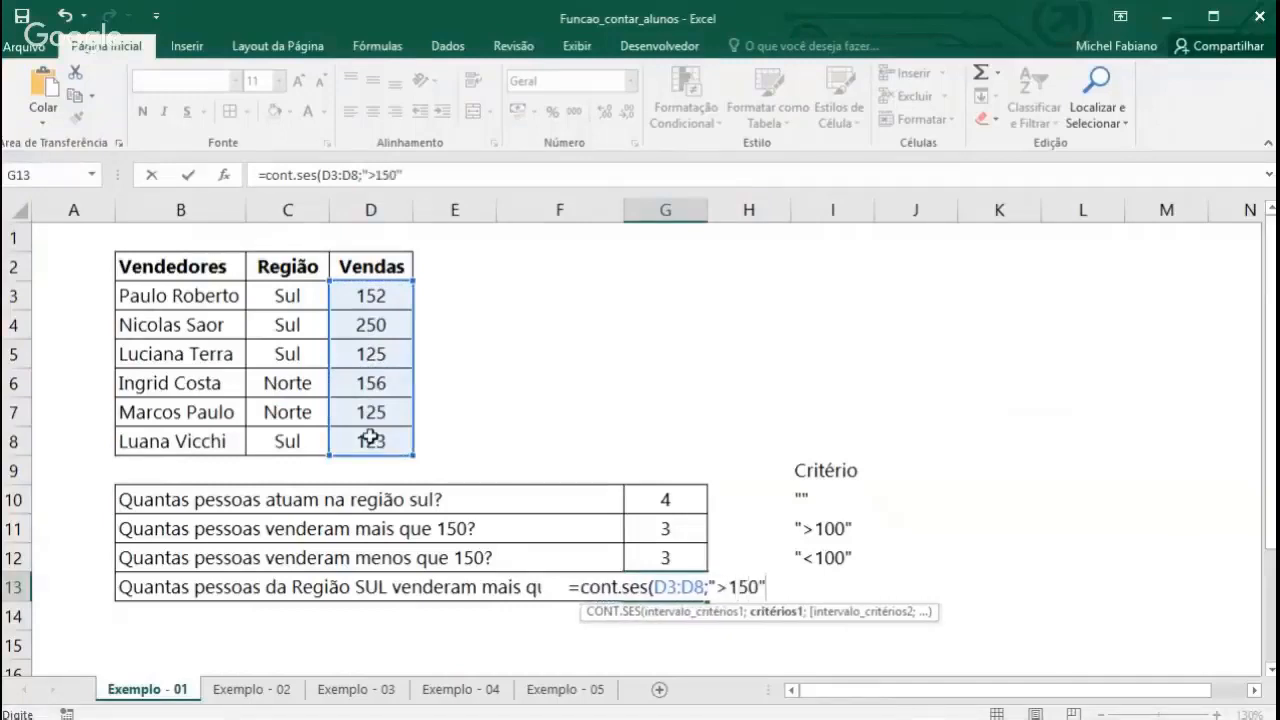
{"action": "type", "text": ";"}
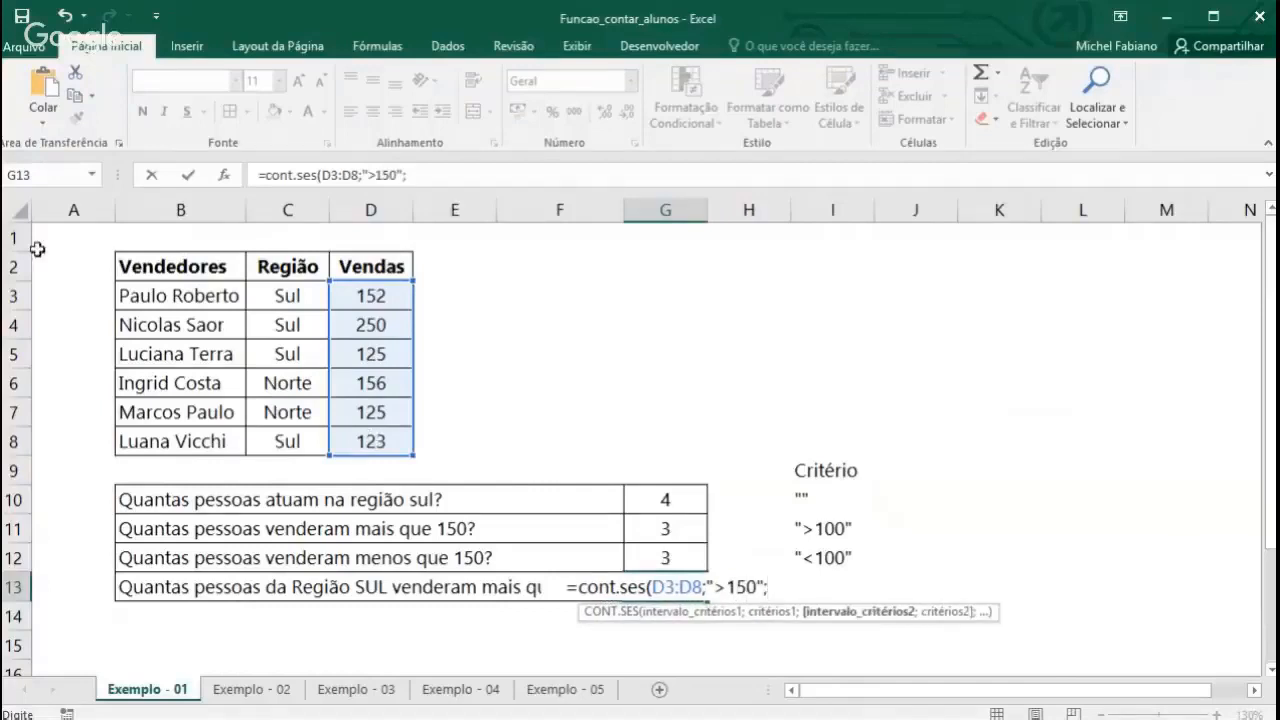
{"action": "left_click_drag", "start_coordinate": [288, 303], "coordinate": [288, 433]}
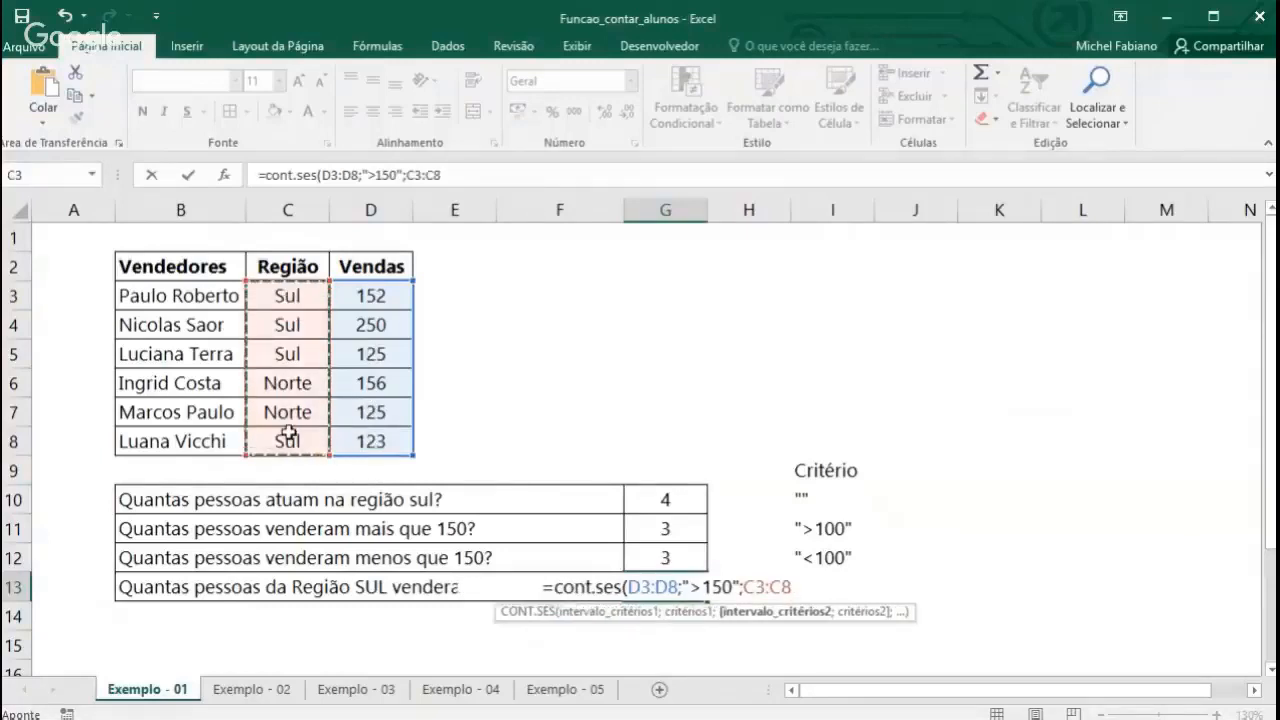
{"action": "type", "text": ";\""}
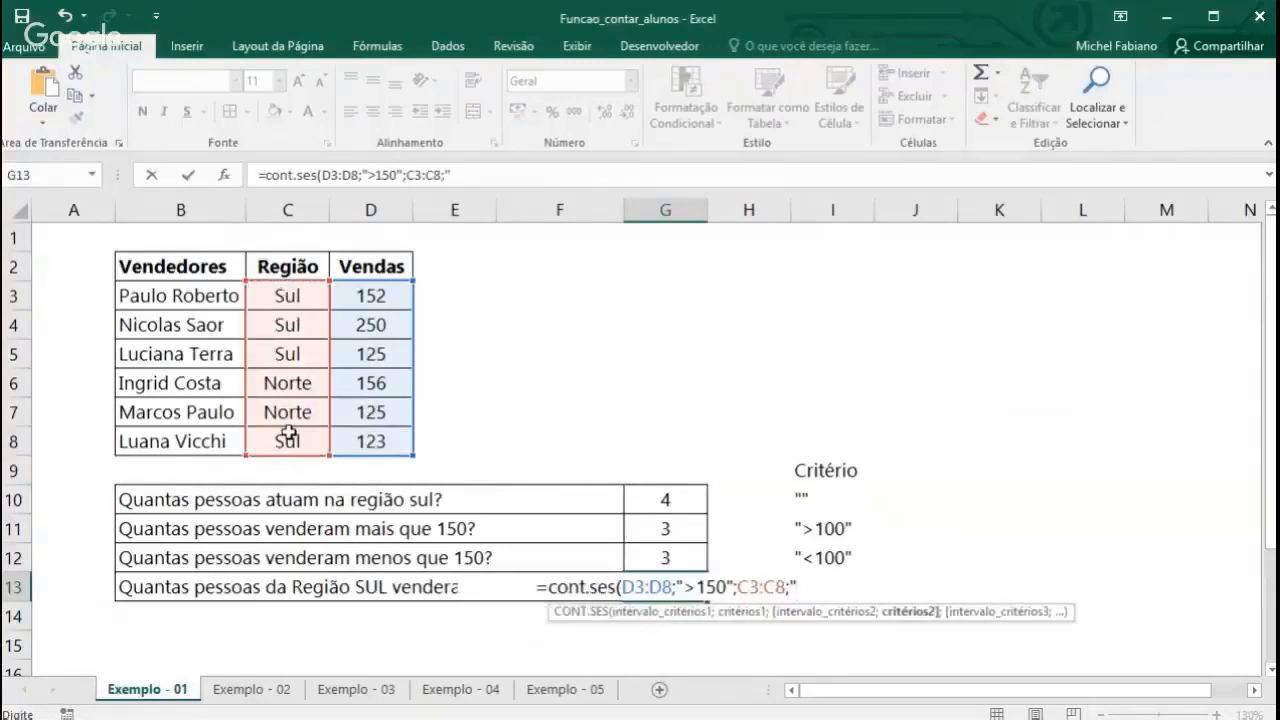
{"action": "type", "text": "S"}
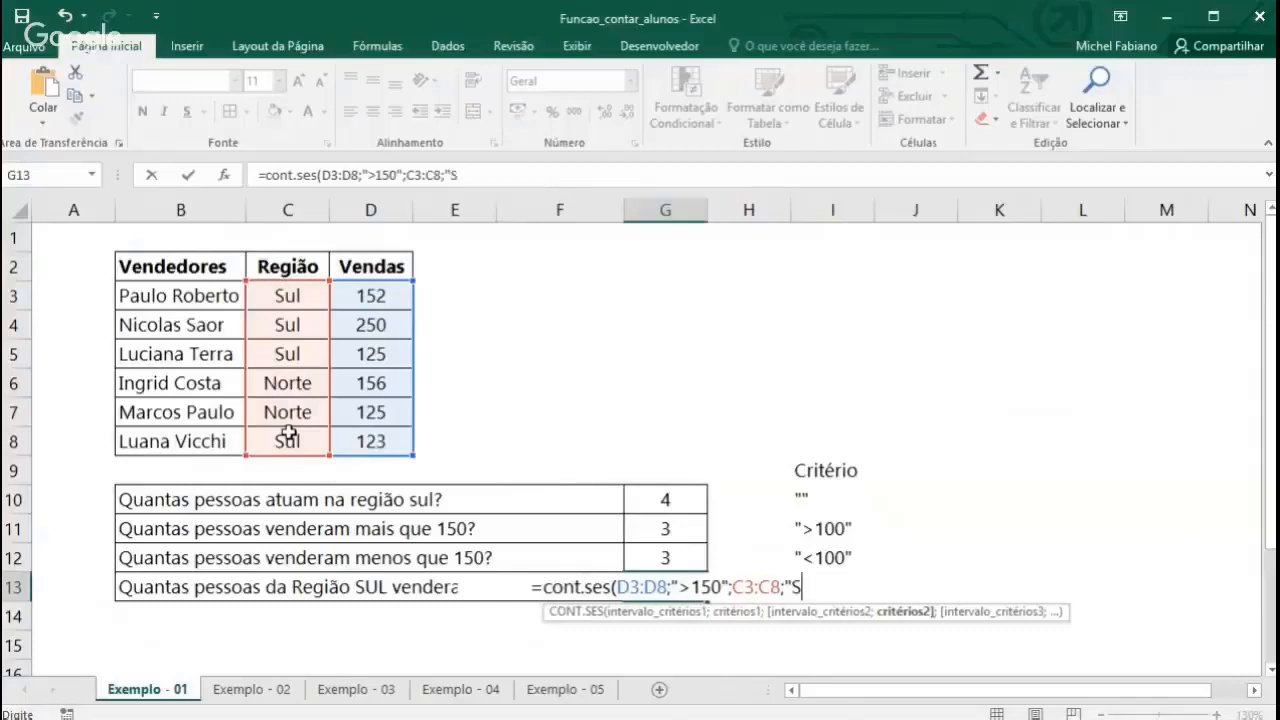
{"action": "type", "text": "ul\")"}
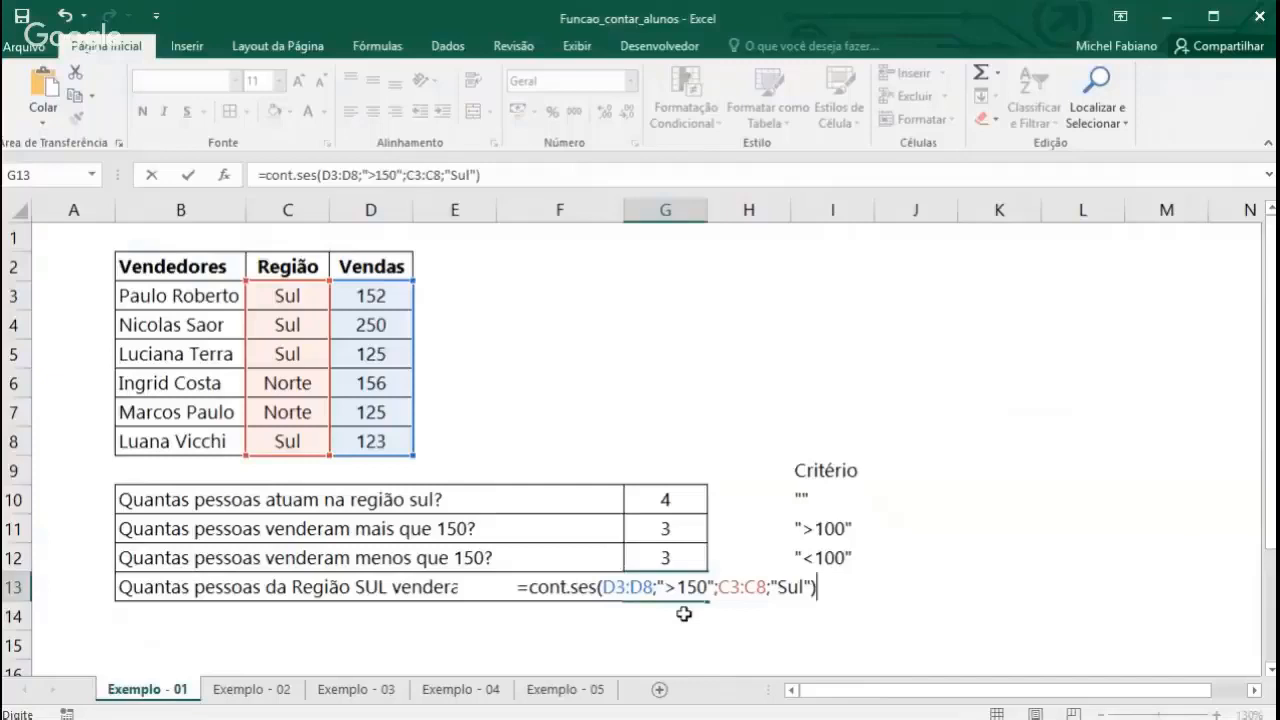
{"action": "key", "text": "ctrl+Return"}
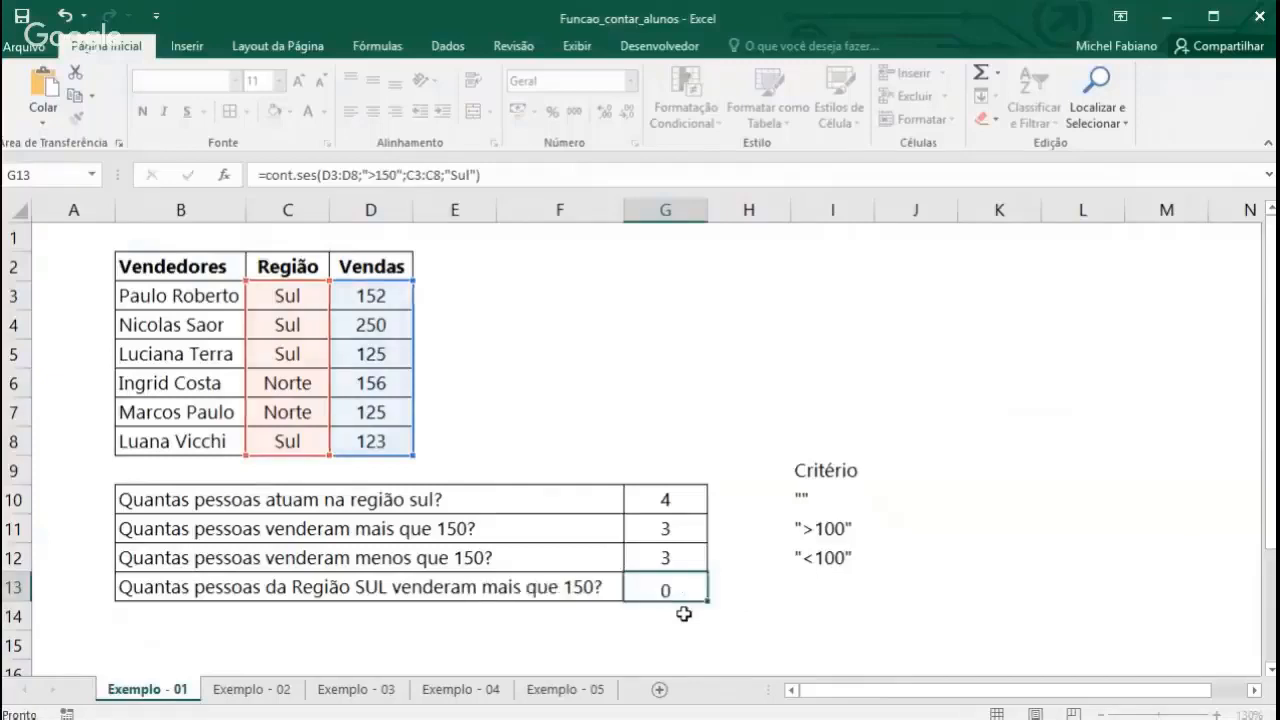
{"action": "key", "text": "Return"}
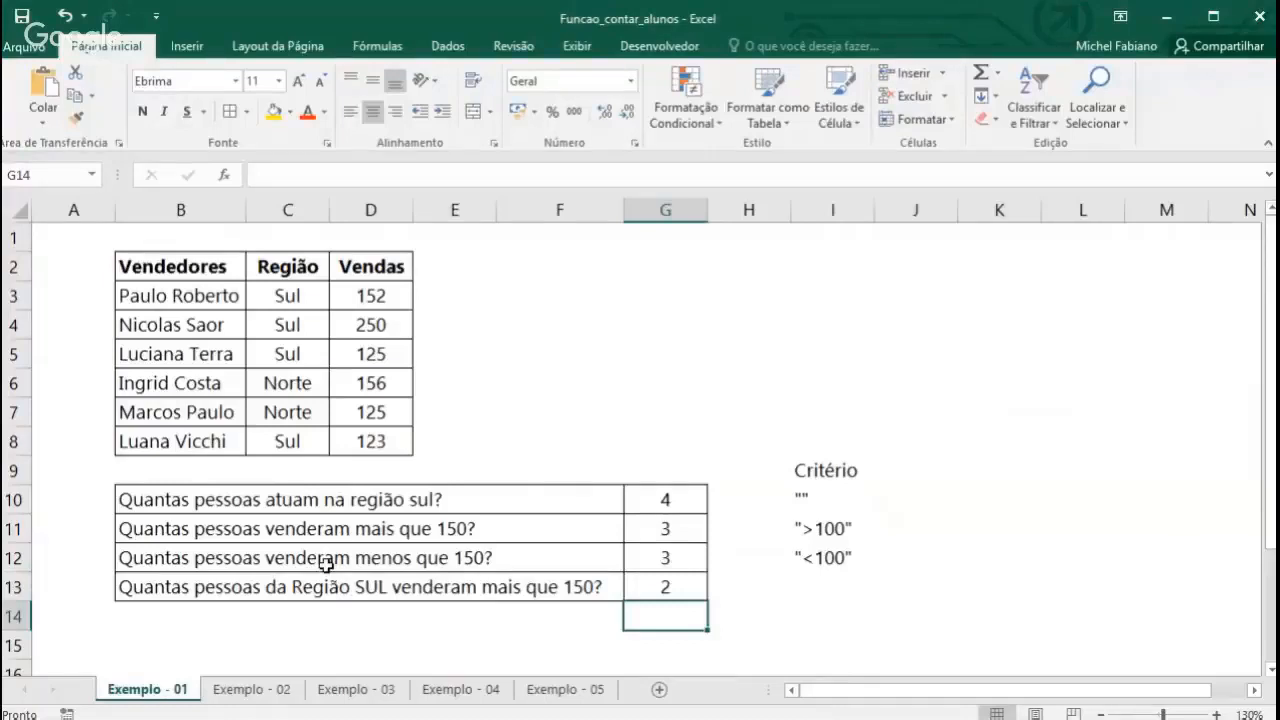
On the Exemplo - 02 sheet, enter =CONT.SE(C3:C8;"M") in cell L3 to count the male employees
{"action": "left_click", "coordinate": [252, 689]}
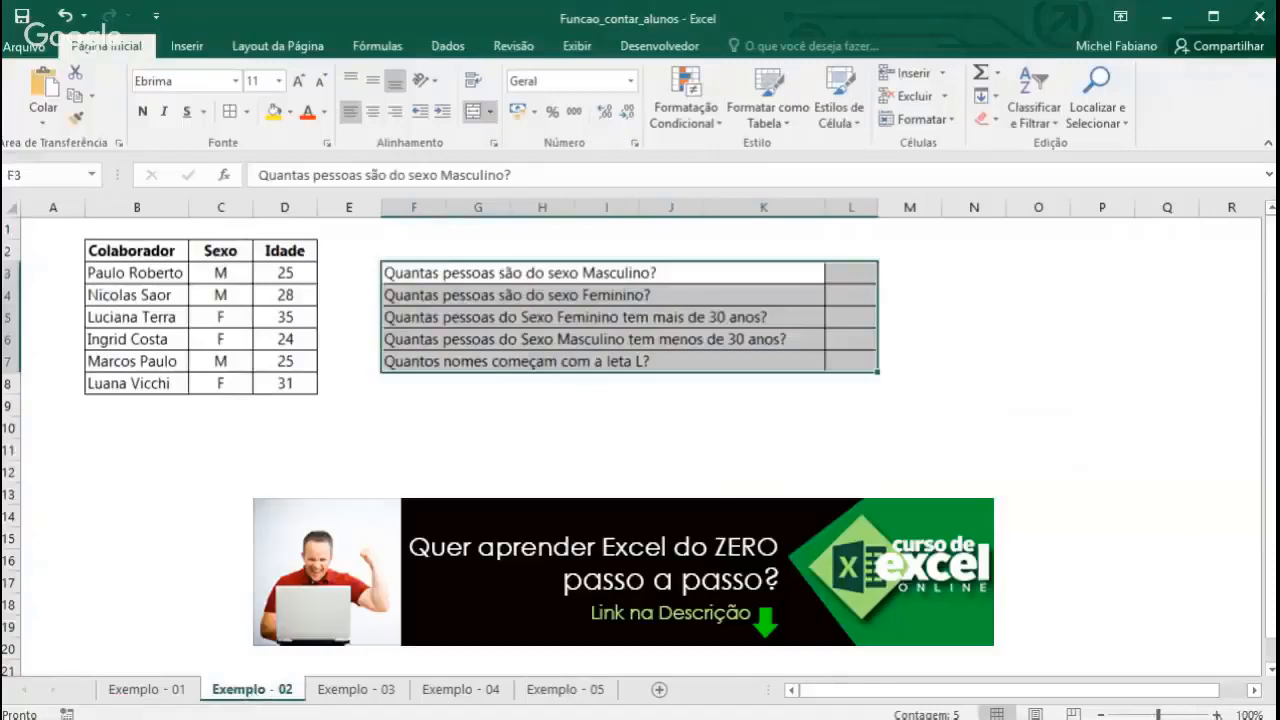
{"action": "scroll", "coordinate": [609, 288], "scroll_direction": "up", "scroll_amount": 4}
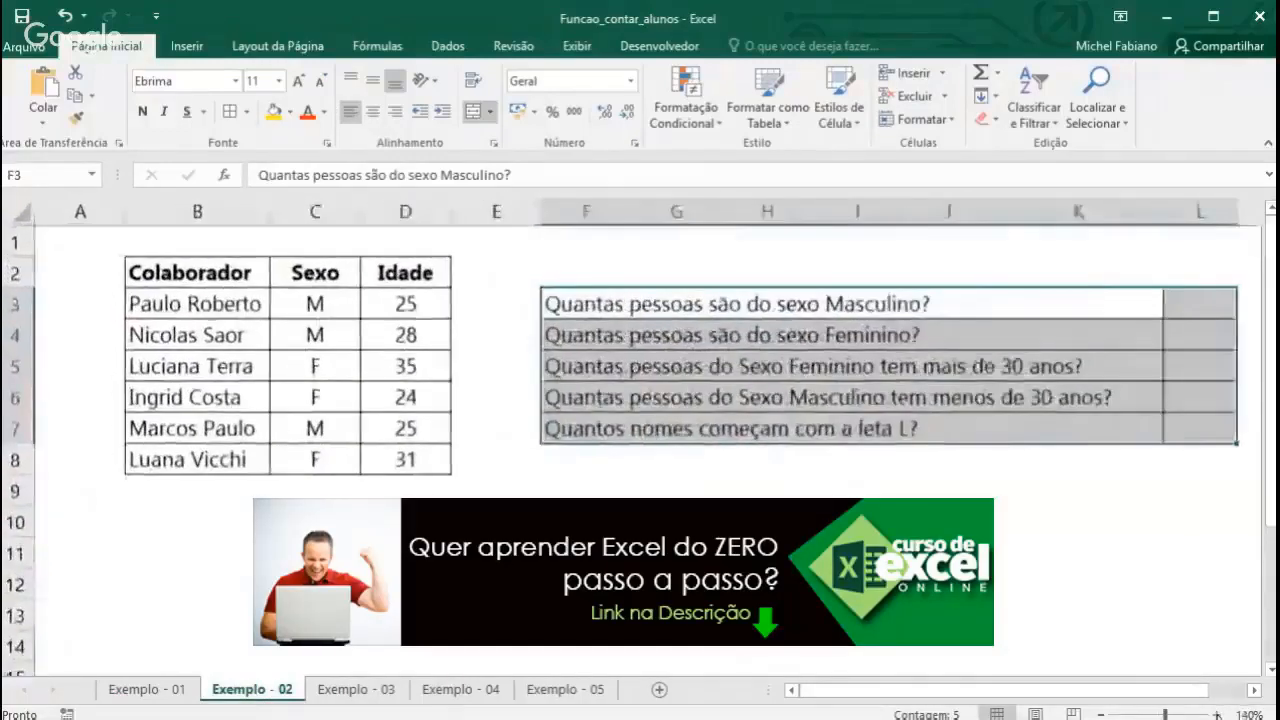
{"action": "left_click", "coordinate": [1143, 320]}
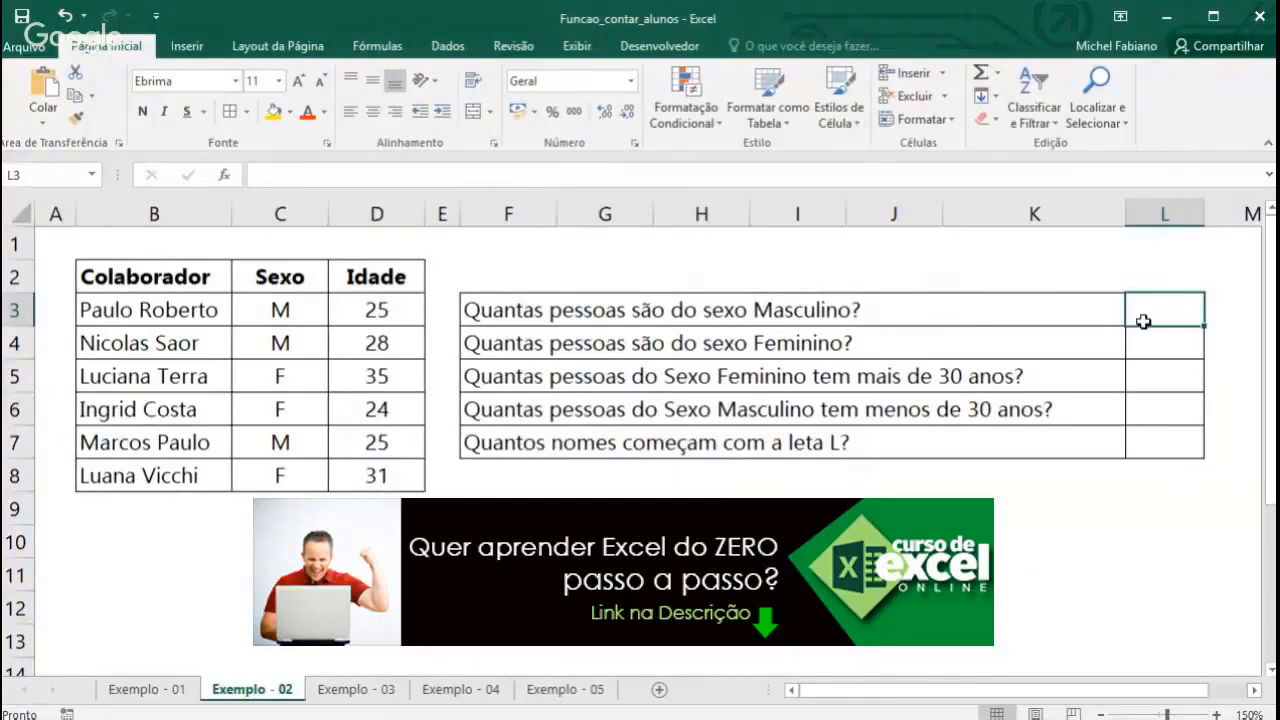
{"action": "type", "text": "=cont"}
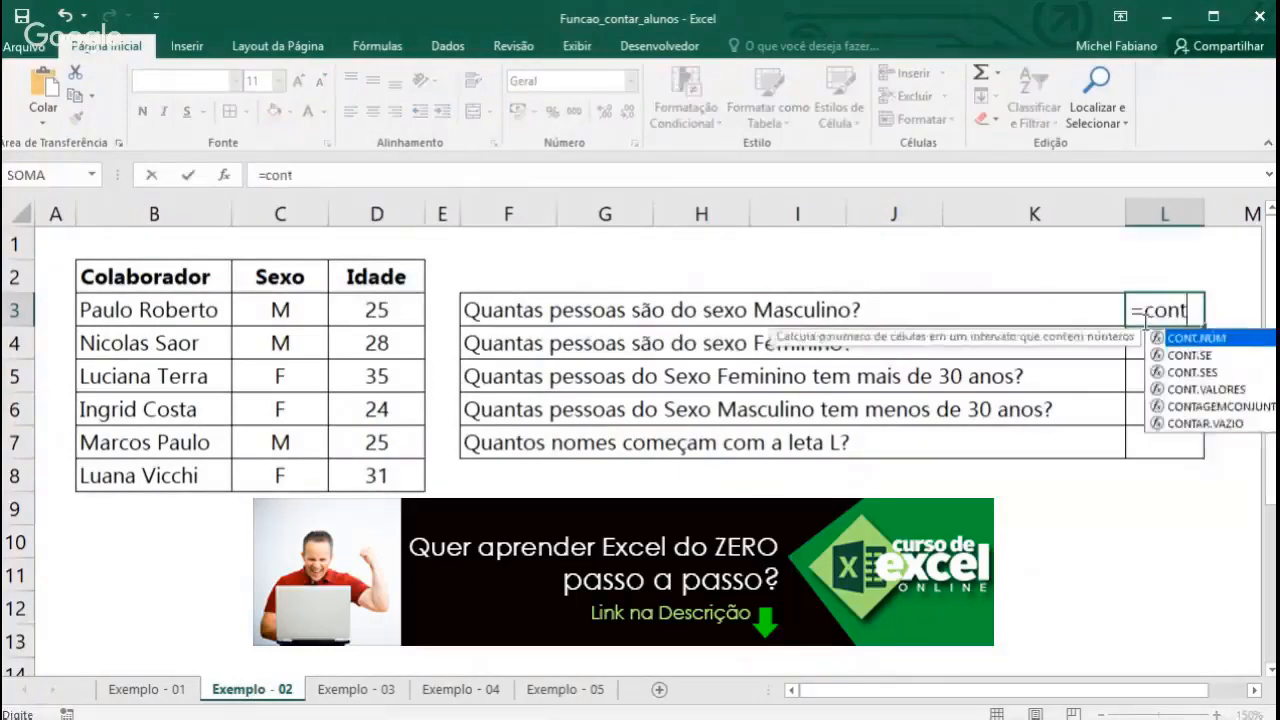
{"action": "type", "text": ".se("}
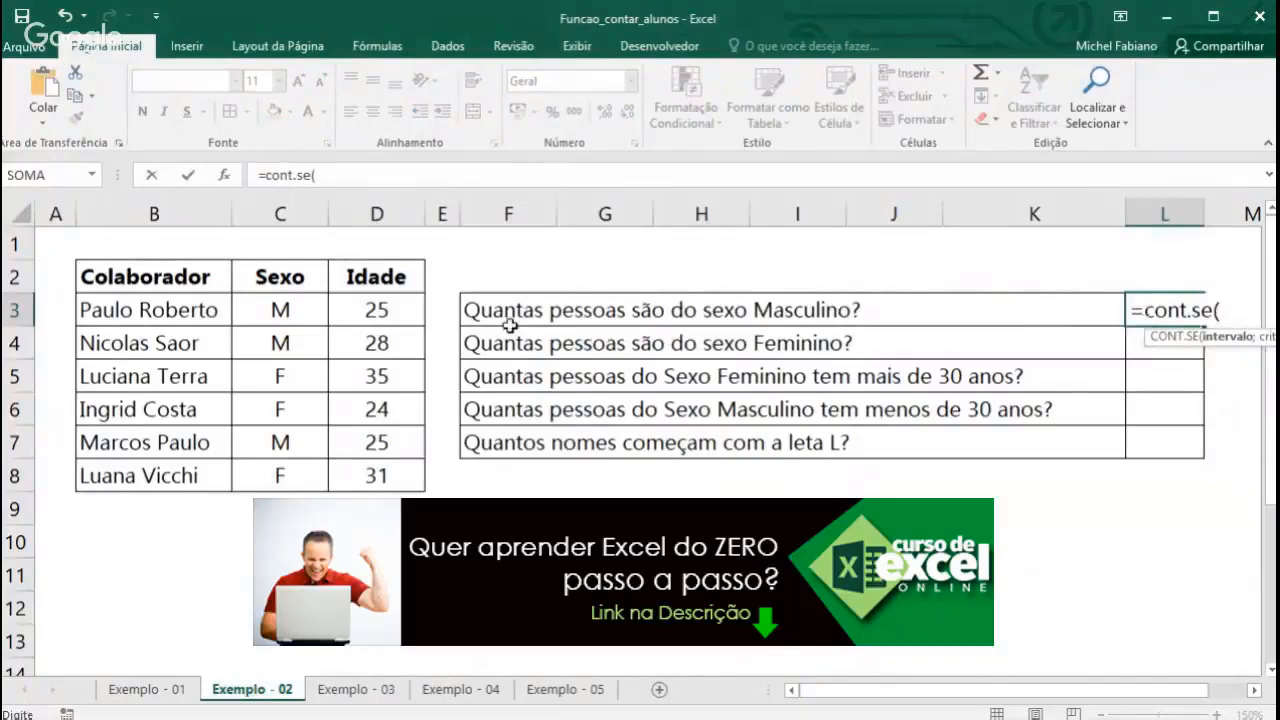
{"action": "left_click", "coordinate": [310, 310]}
{"action": "left_click_drag", "start_coordinate": [310, 310], "coordinate": [287, 458]}
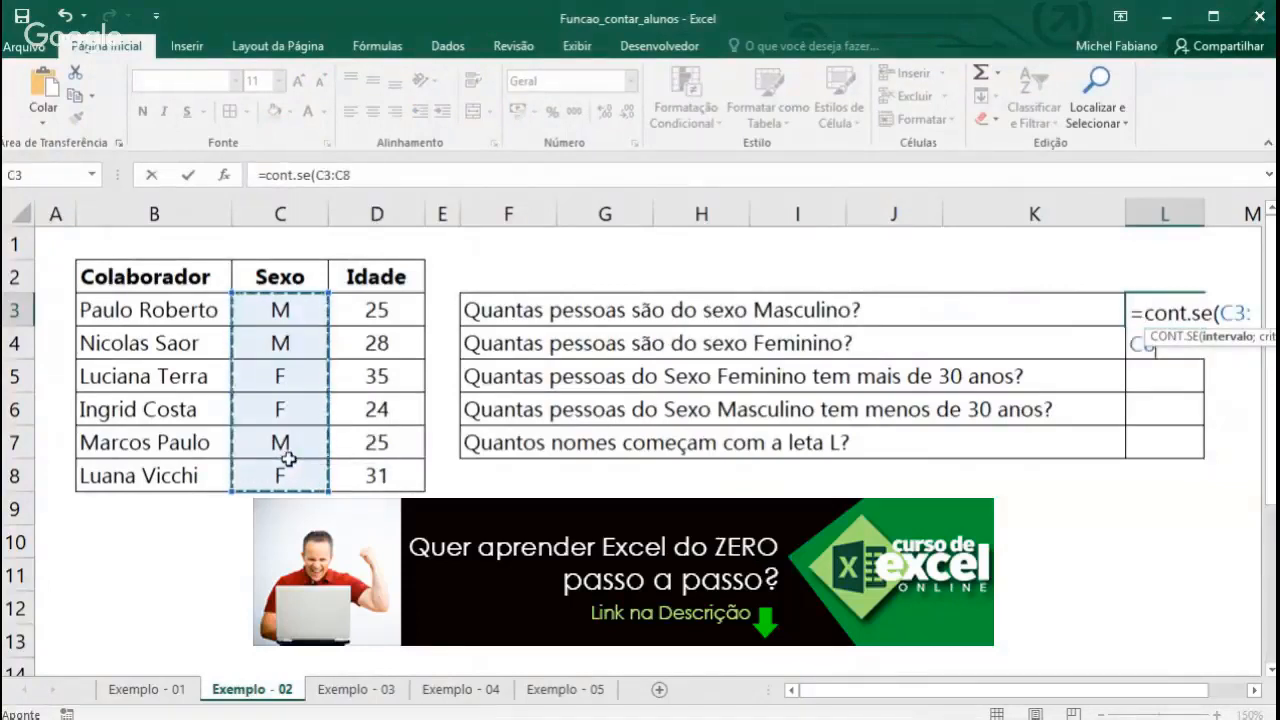
{"action": "type", "text": ";"}
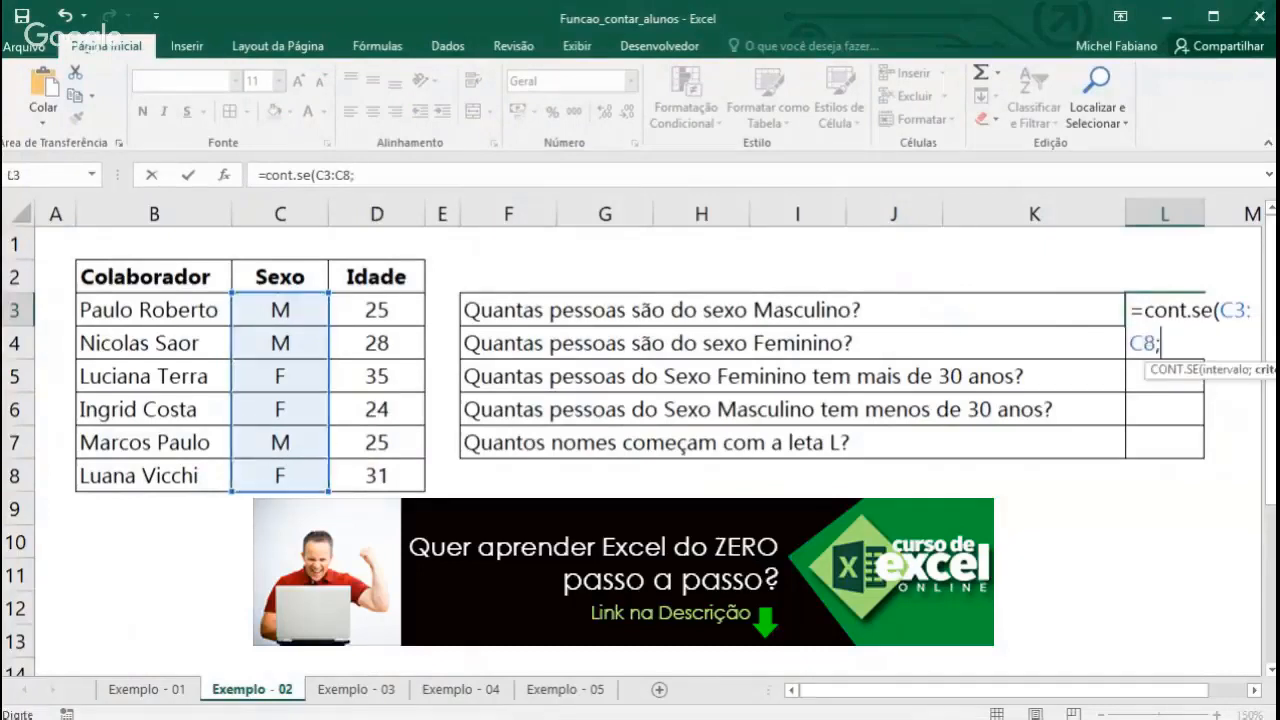
{"action": "type", "text": "\"M\""}
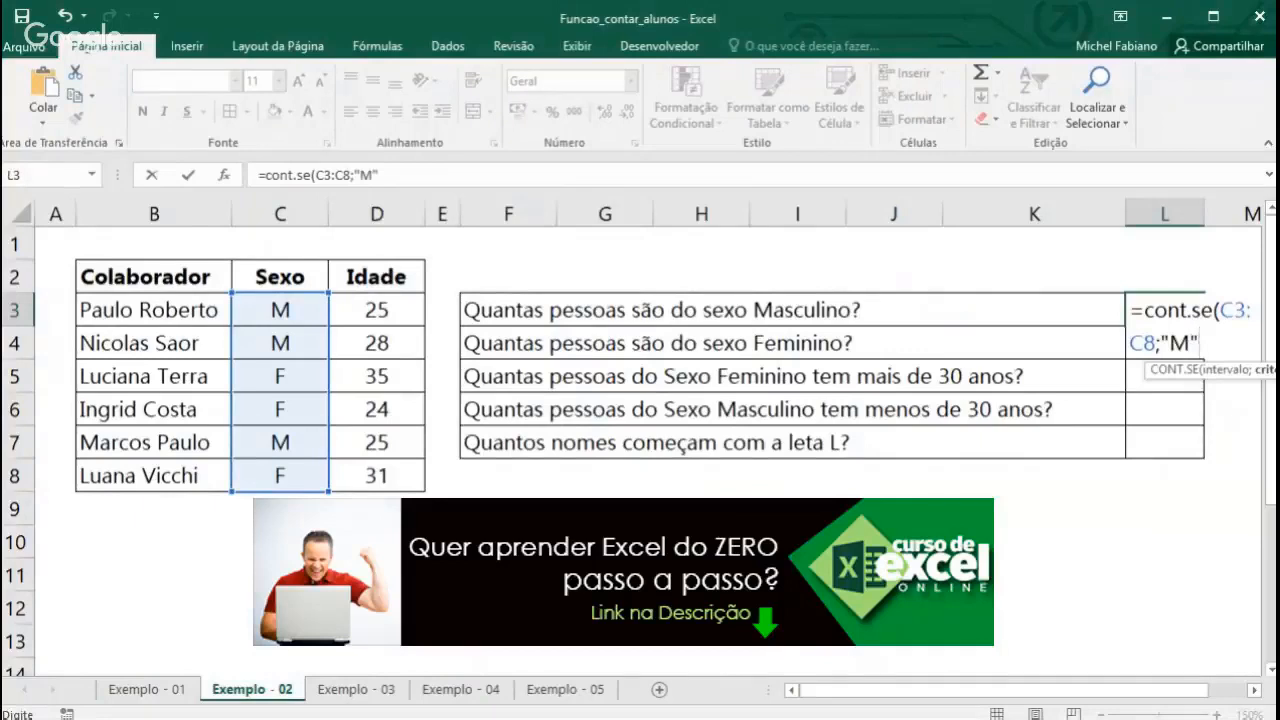
{"action": "key", "text": "Return"}
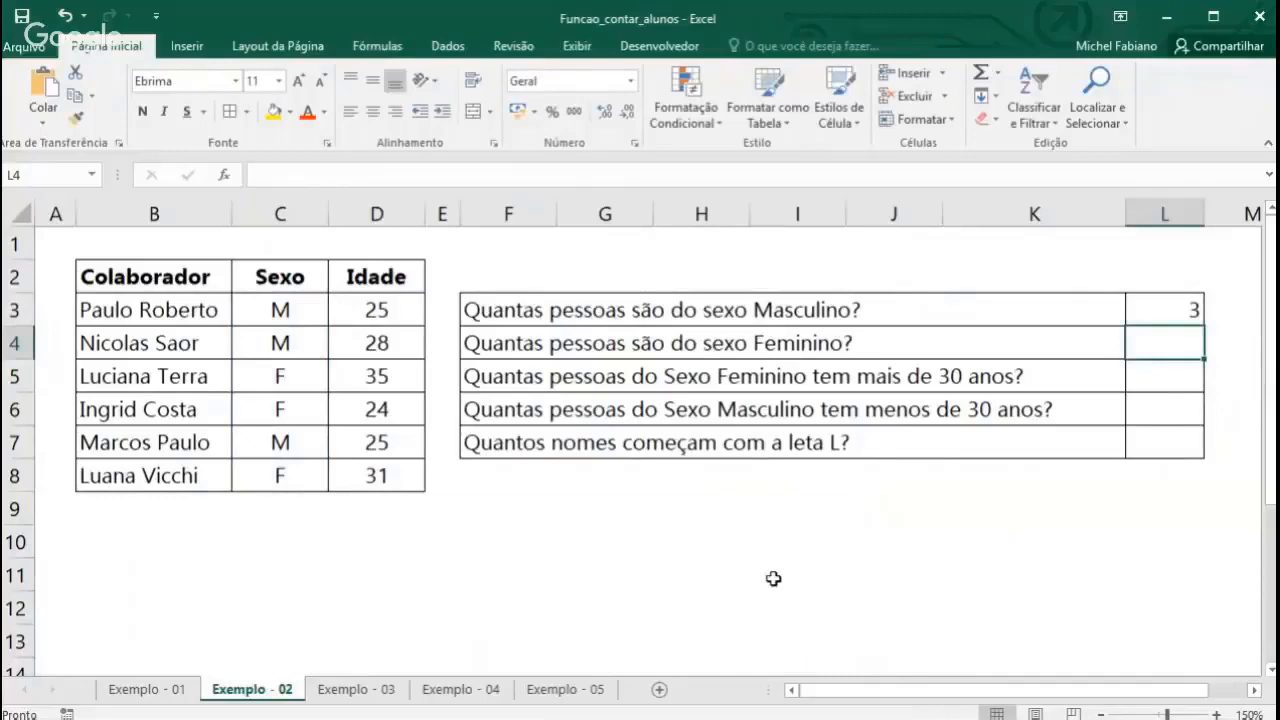
Enter =CONT.SE(C3:C8;"F") in cell L4 to count the female employees
{"action": "type", "text": "=c"}
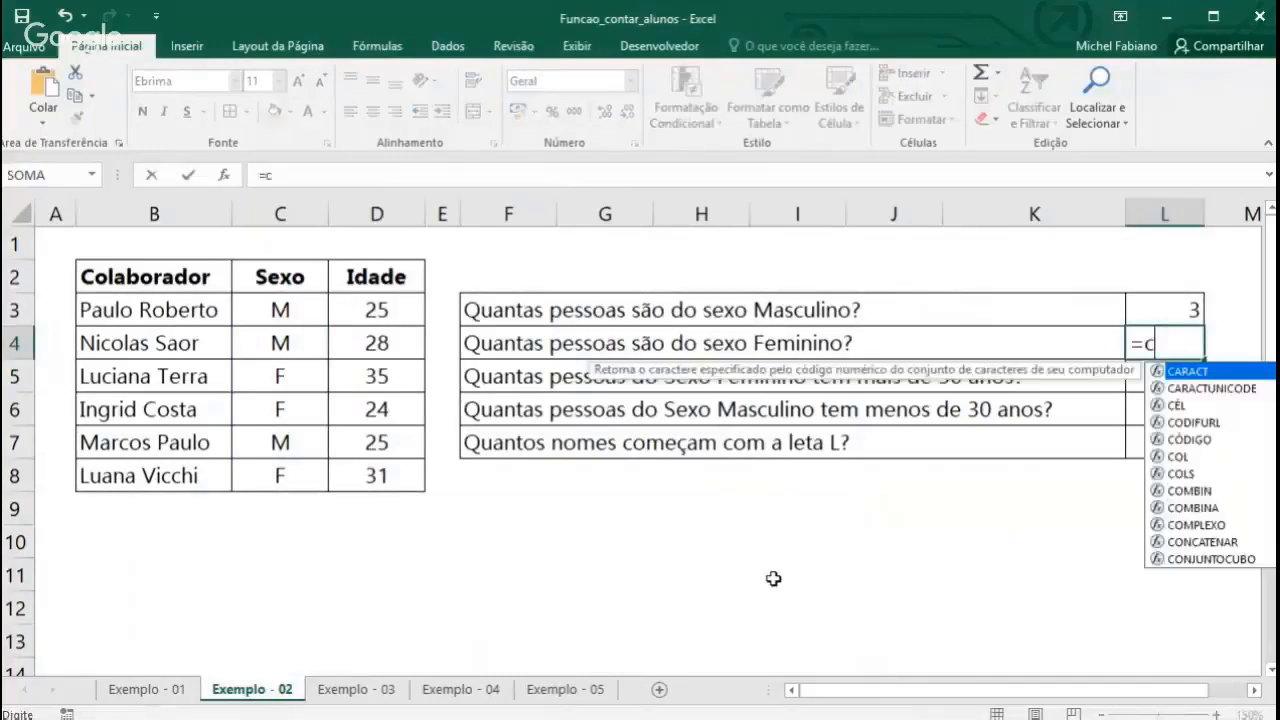
{"action": "type", "text": "ont.se("}
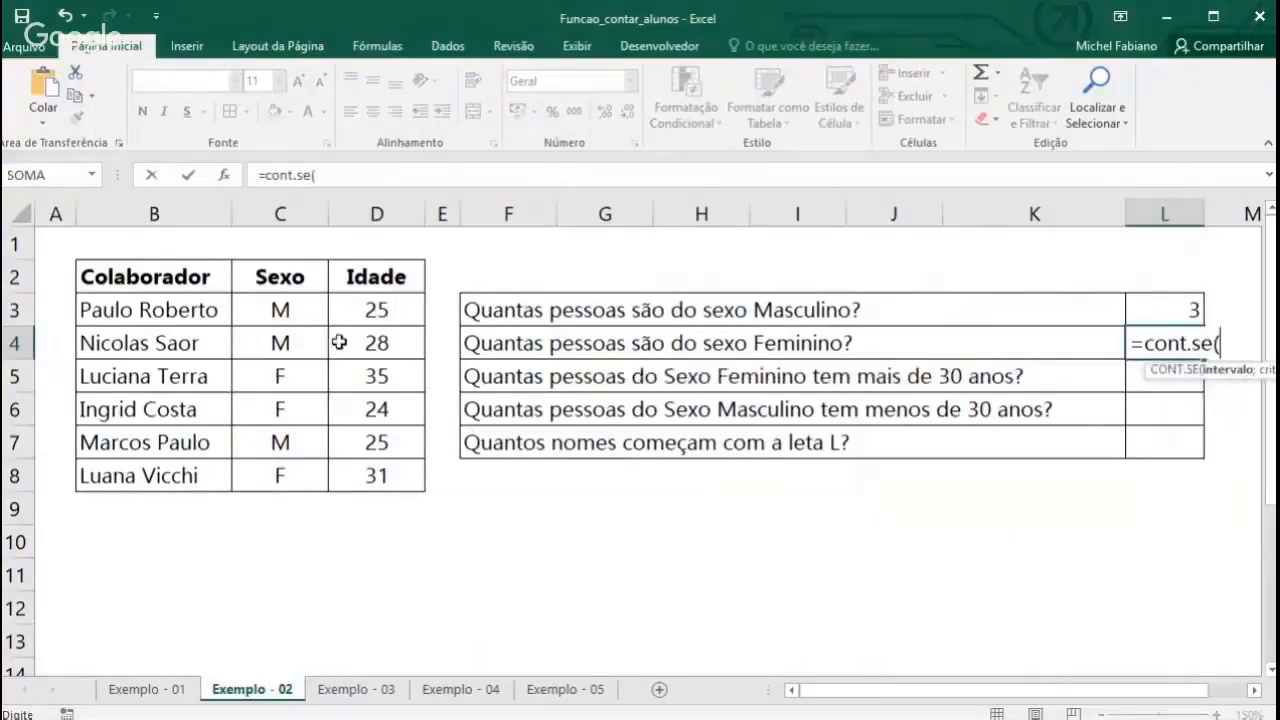
{"action": "left_click_drag", "start_coordinate": [287, 313], "coordinate": [278, 470]}
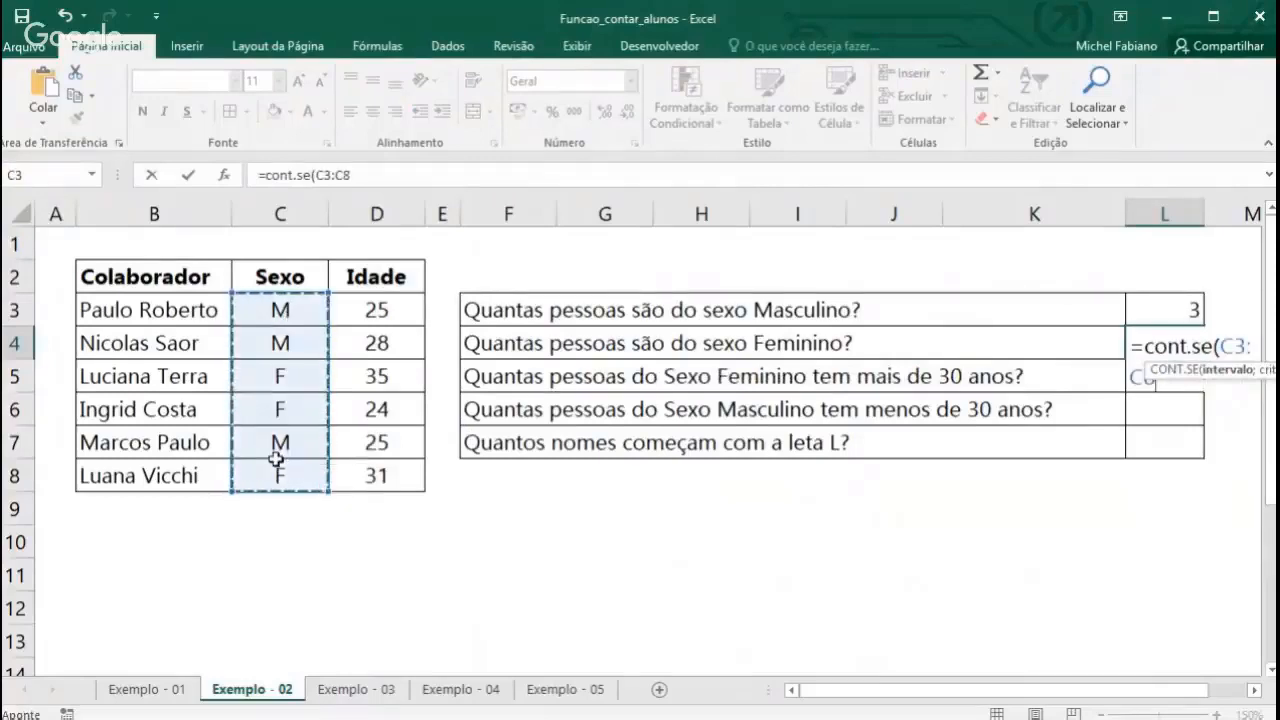
{"action": "type", "text": ";\""}
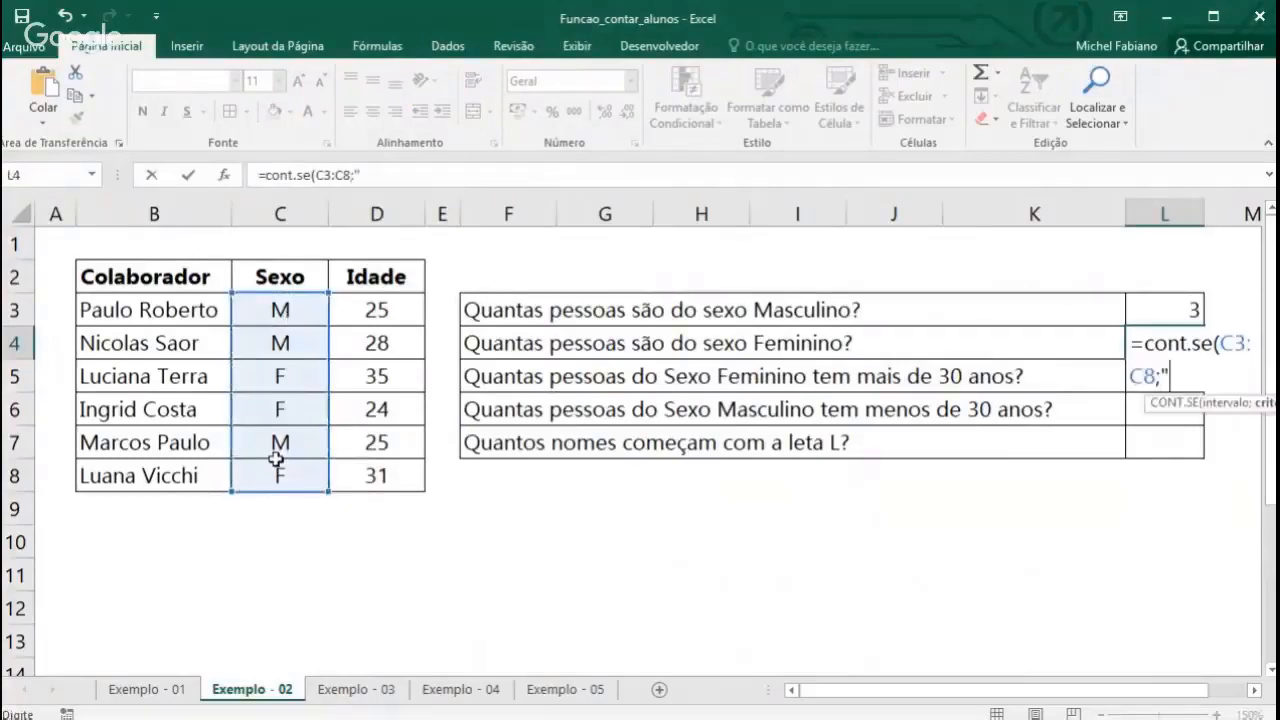
{"action": "type", "text": "F\")"}
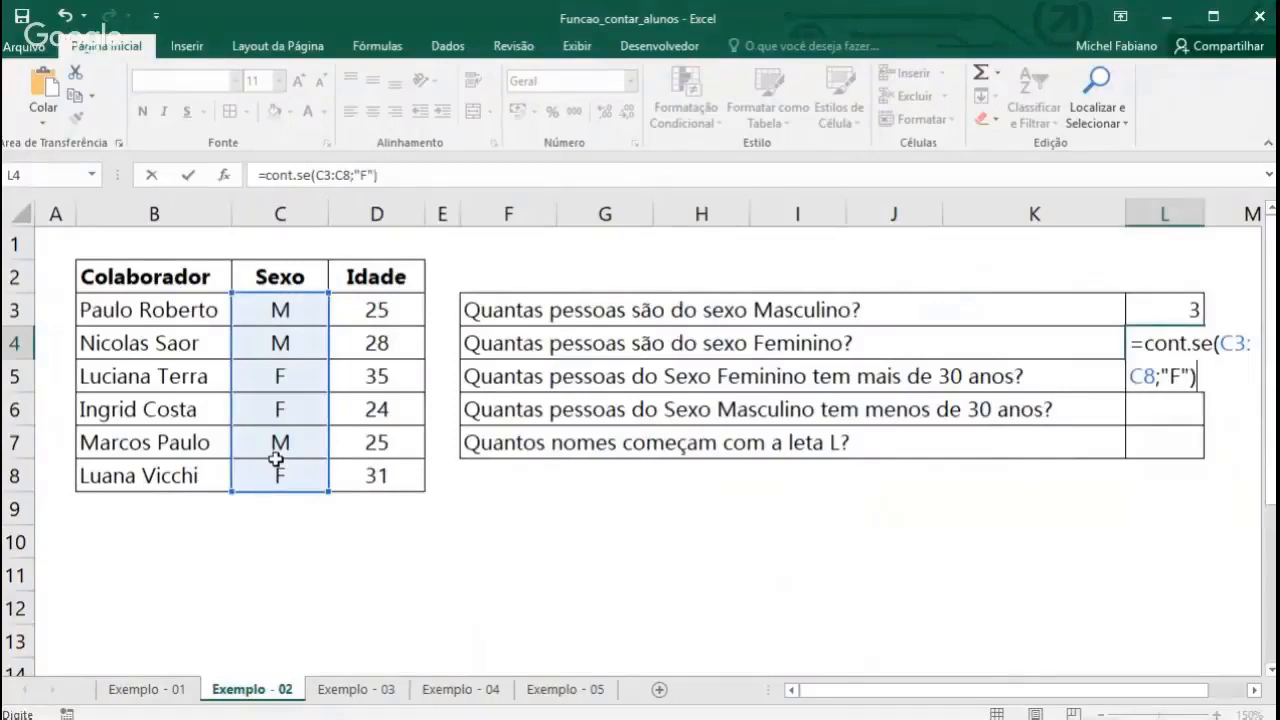
{"action": "key", "text": "Return"}
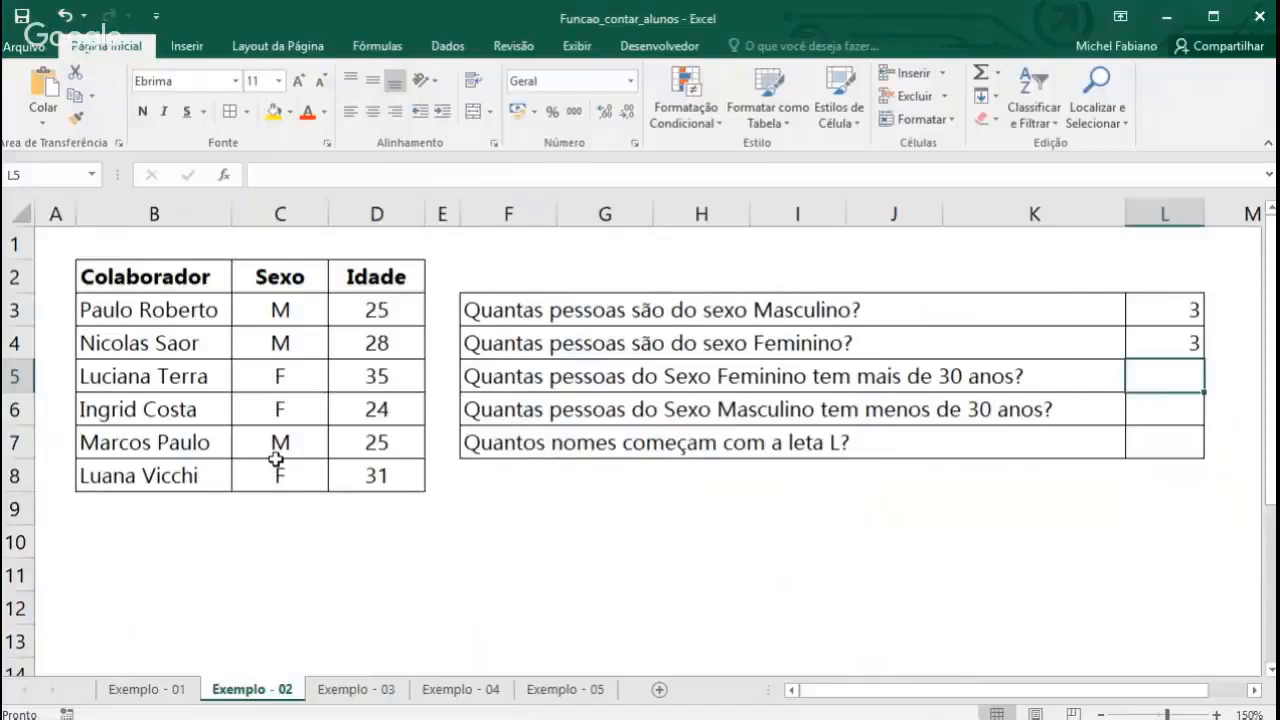
Enter =CONT.SES(C3:C8;"F";D3:D8;">30") in cell L5 to count the female employees older than 30
{"action": "type", "text": "=c"}
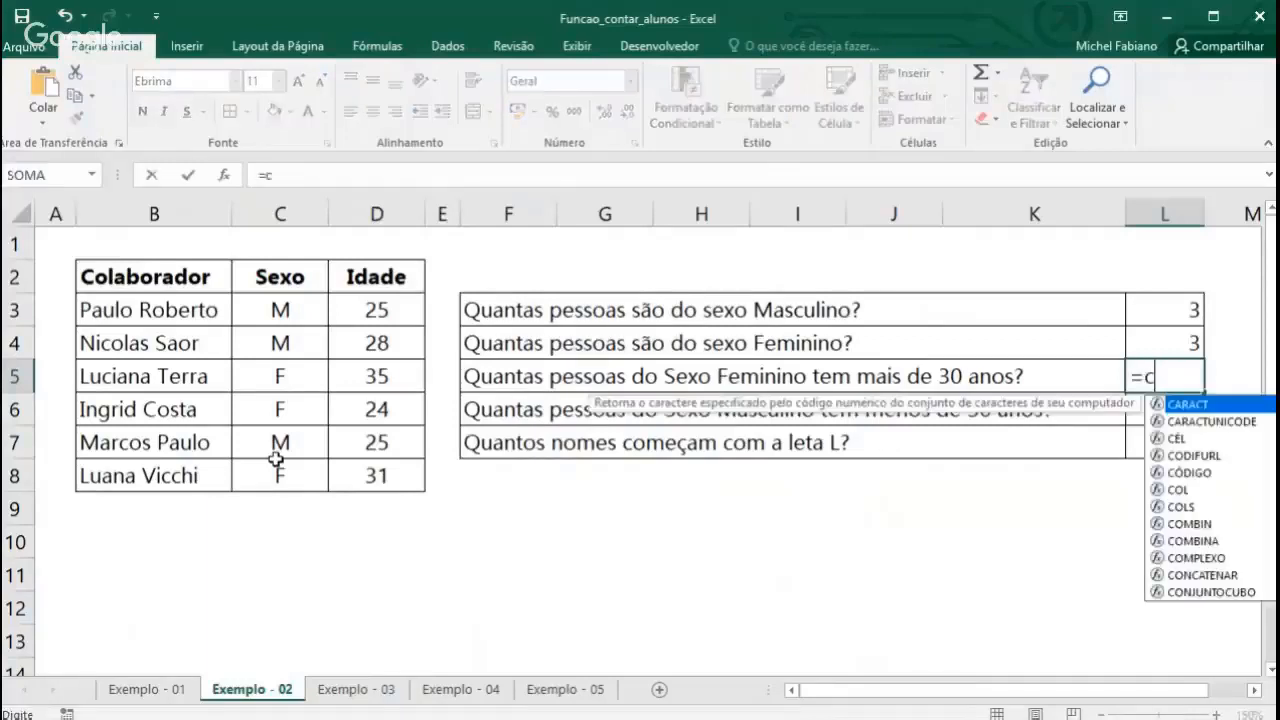
{"action": "type", "text": "ont.ses"}
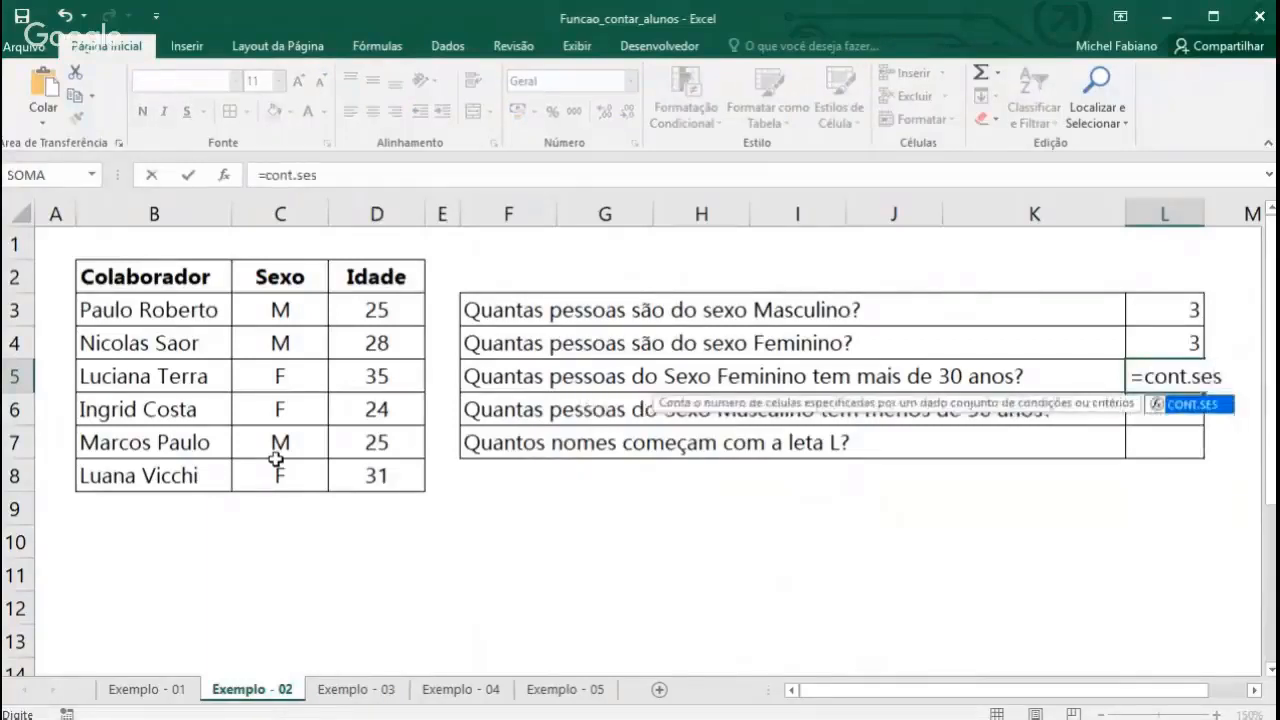
{"action": "type", "text": "("}
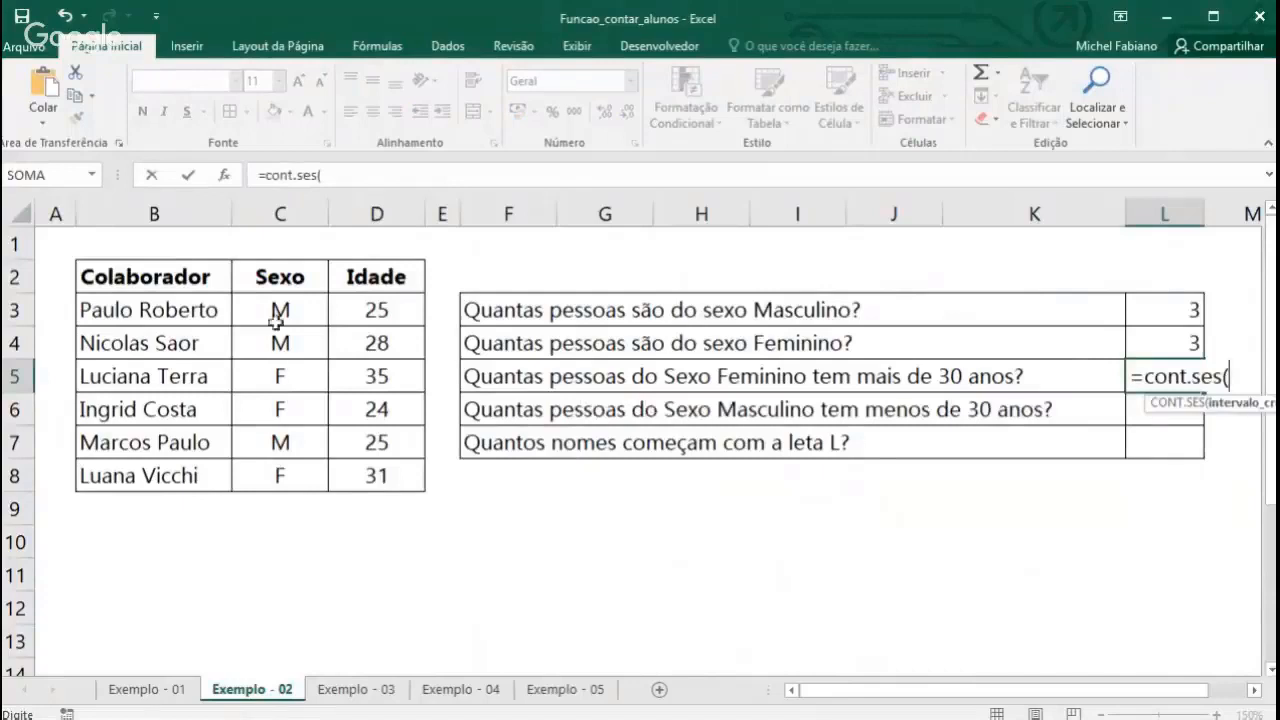
{"action": "left_click_drag", "start_coordinate": [278, 310], "coordinate": [293, 472]}
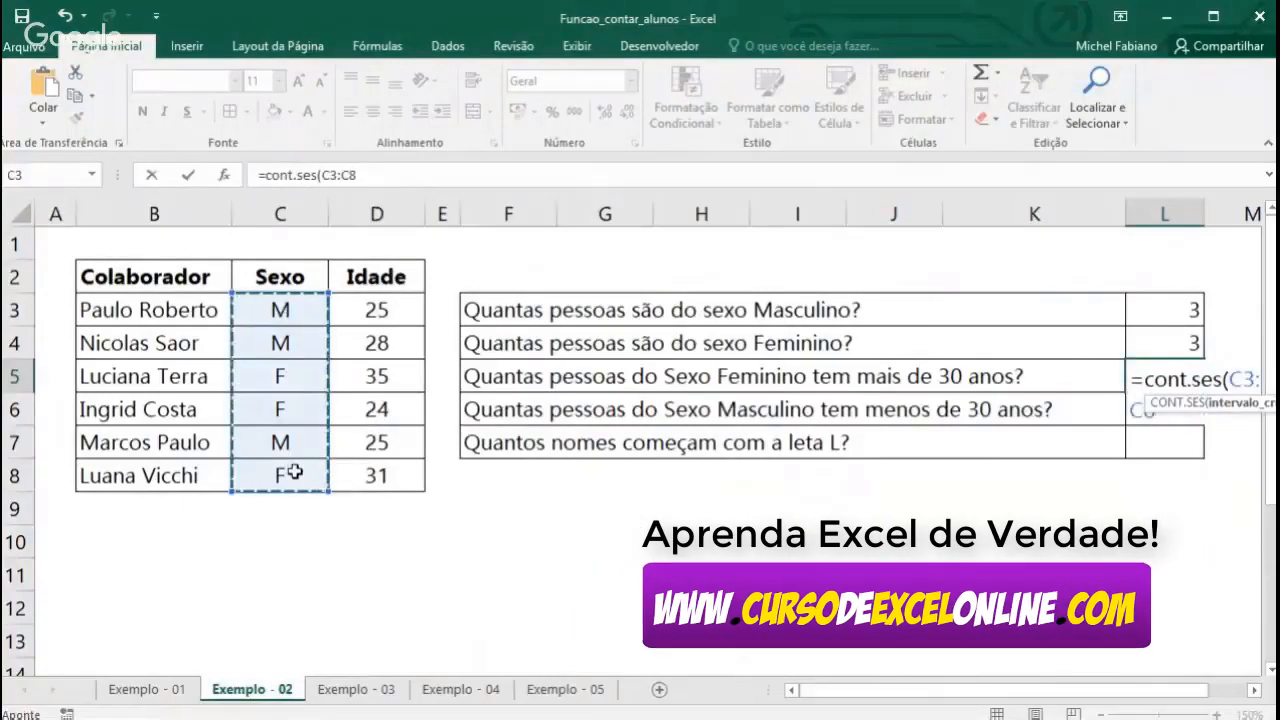
{"action": "type", "text": ";"}
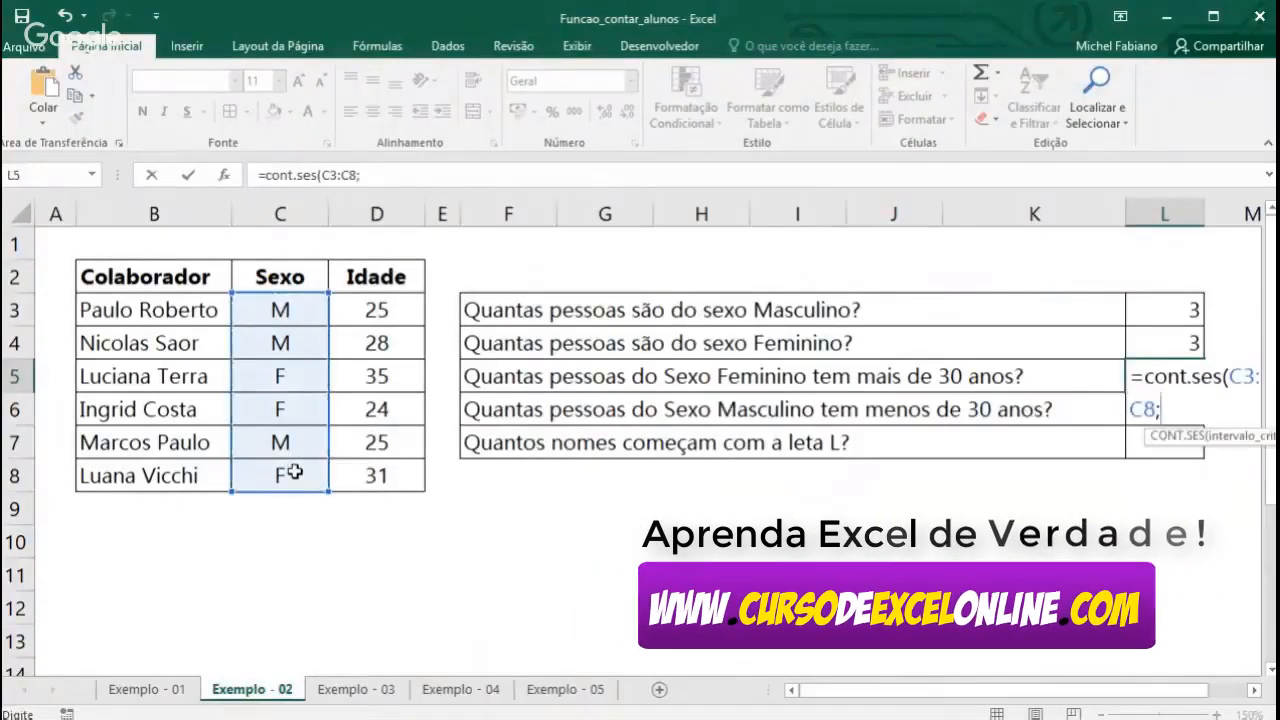
{"action": "type", "text": "\"F\""}
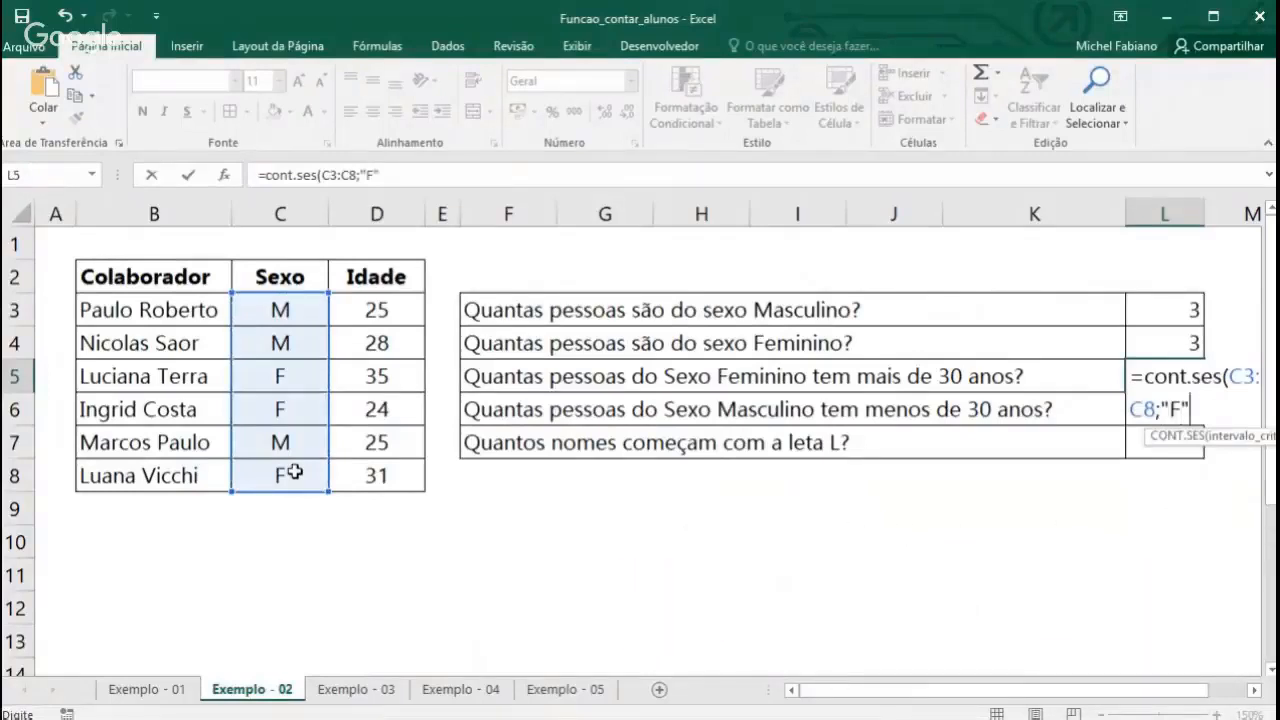
{"action": "type", "text": ";"}
{"action": "left_click_drag", "start_coordinate": [371, 310], "coordinate": [375, 470]}
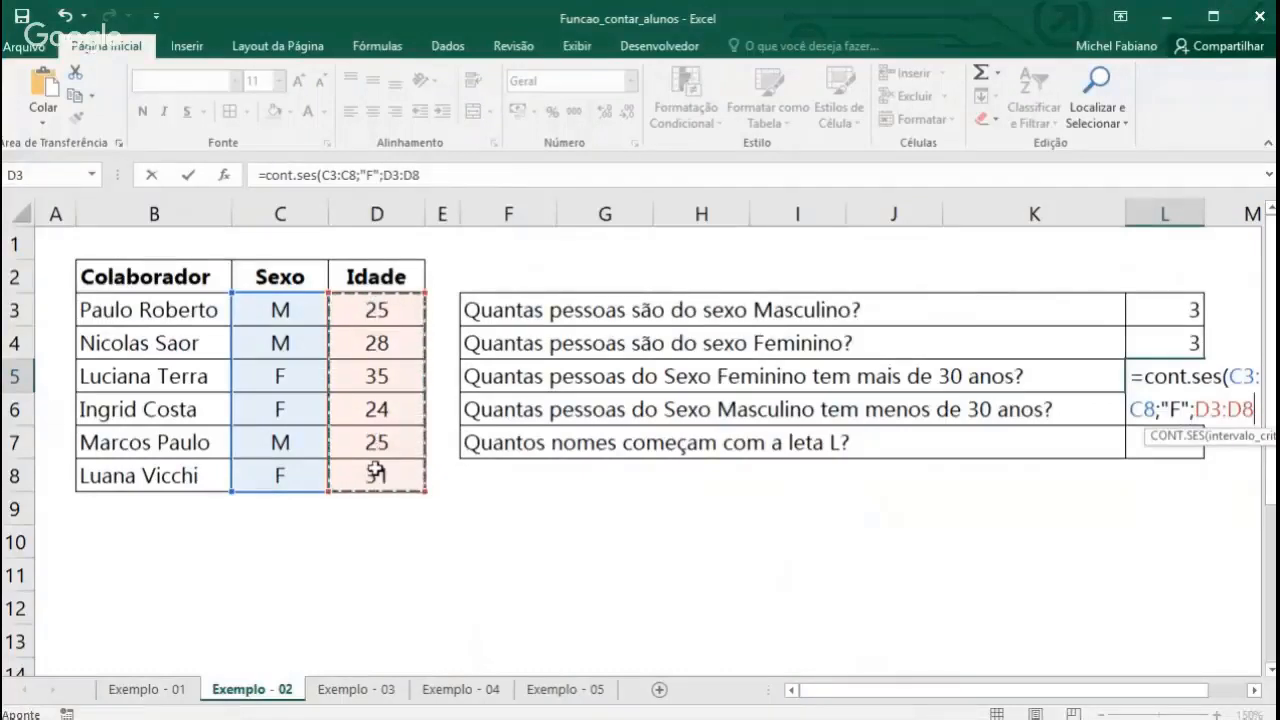
{"action": "type", "text": ";\">"}
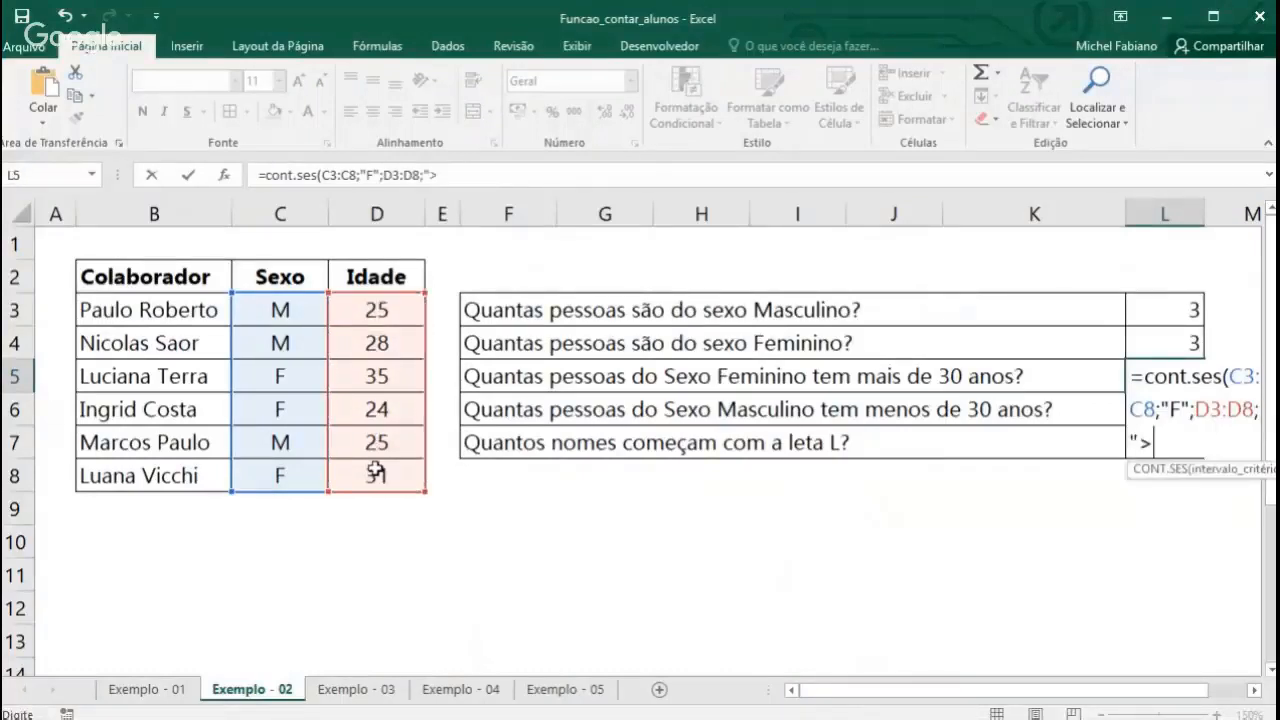
{"action": "type", "text": "30\")"}
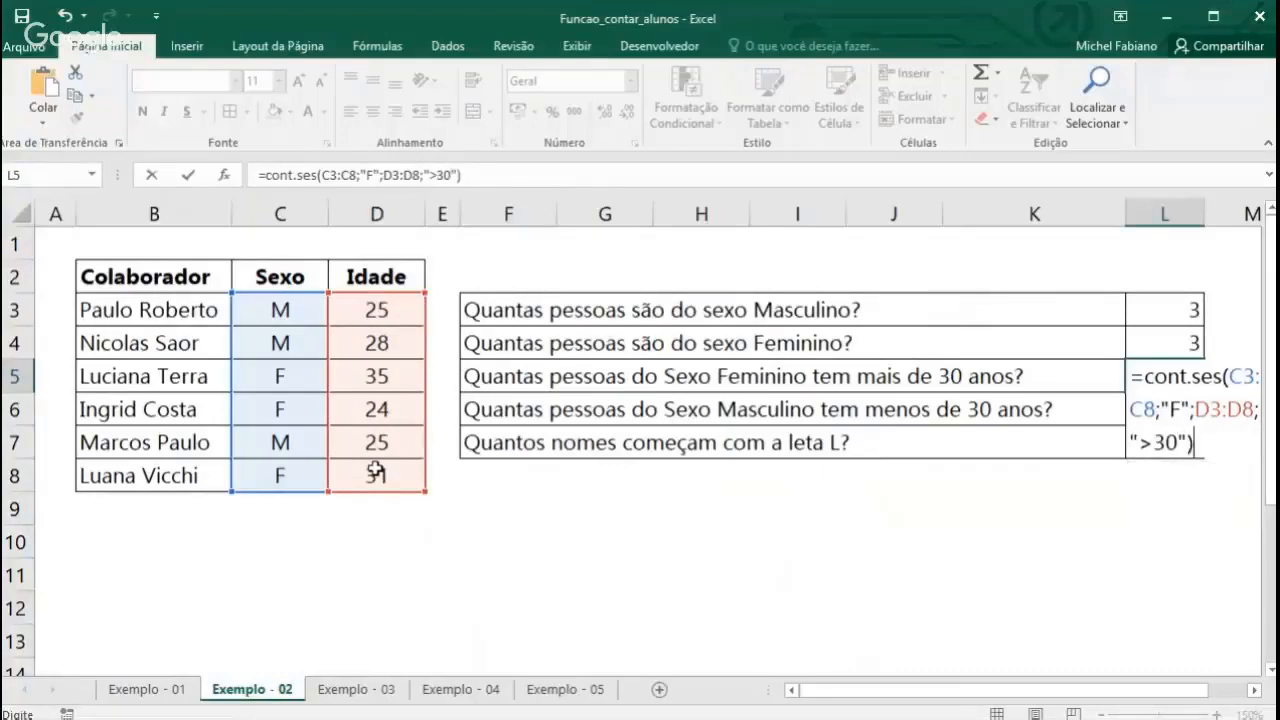
{"action": "key", "text": "Return"}
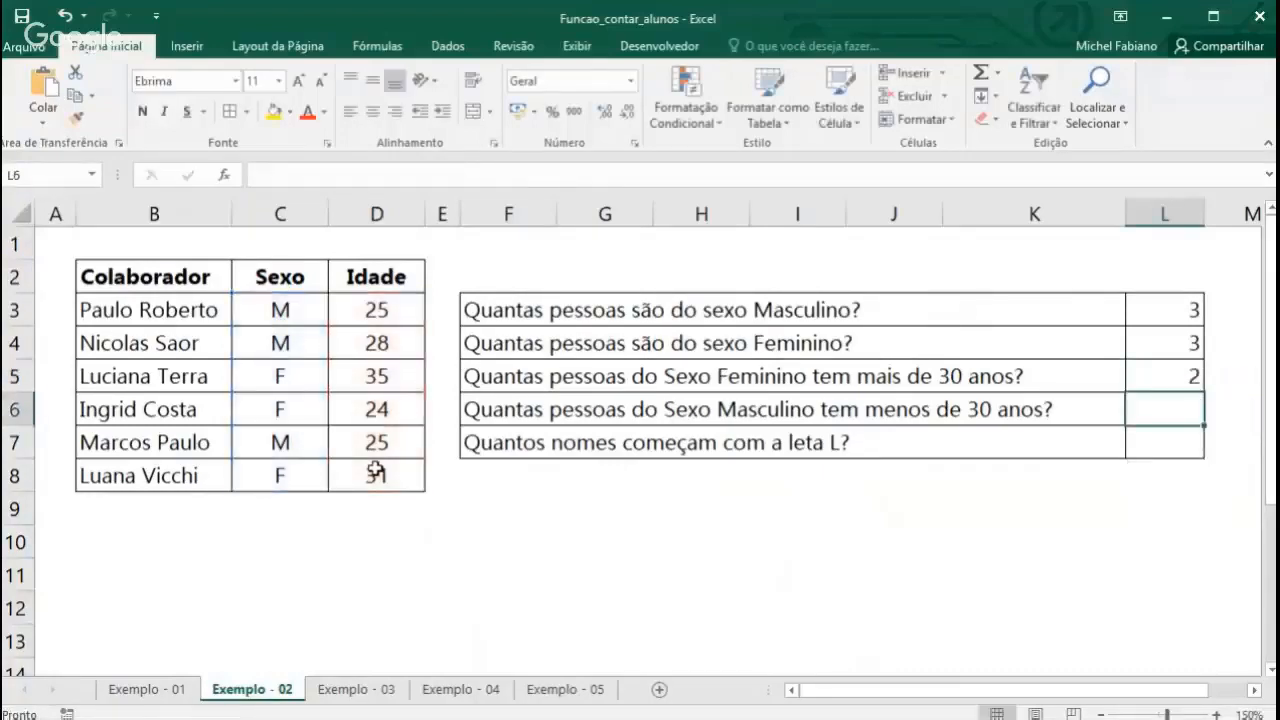
Center the contents of column L horizontally
{"action": "left_click", "coordinate": [392, 371]}
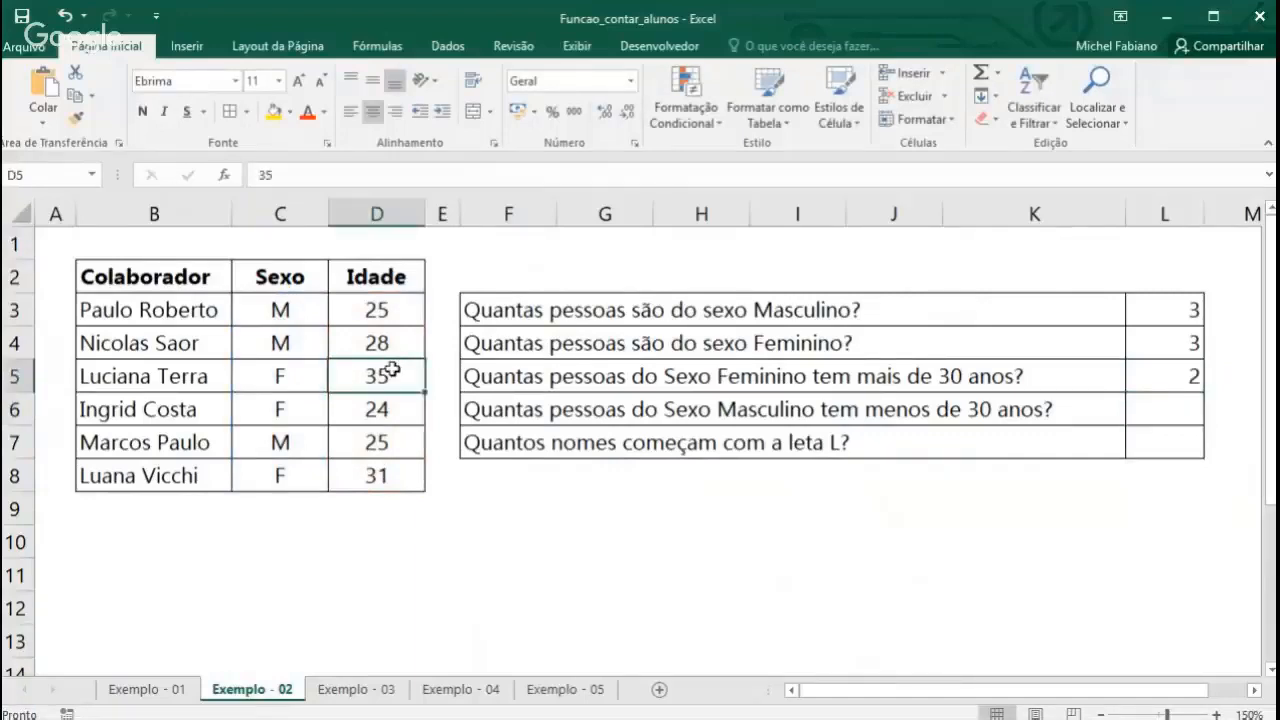
{"action": "left_click", "coordinate": [392, 470]}
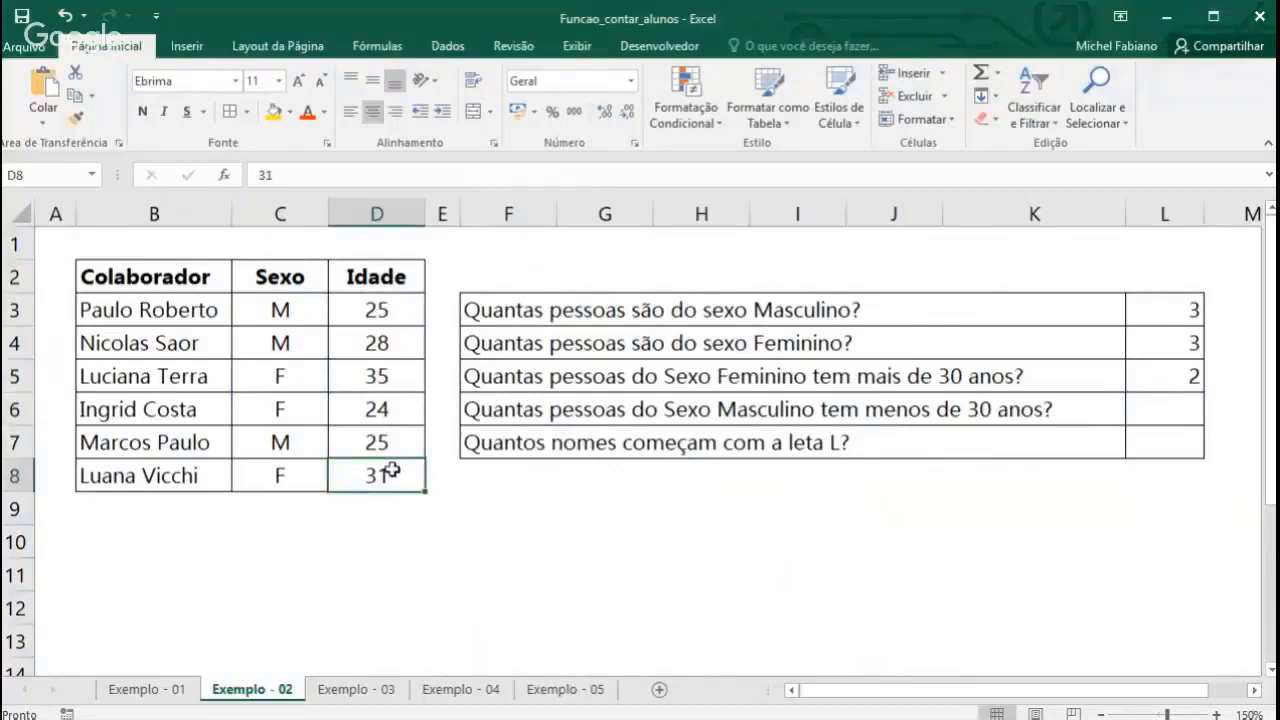
{"action": "left_click", "coordinate": [1164, 213]}
Enter =CONT.SES(C3:C8;"M";D3:D8;"<30") in cell L6 to count the male employees younger than 30
{"action": "left_click", "coordinate": [1108, 407]}
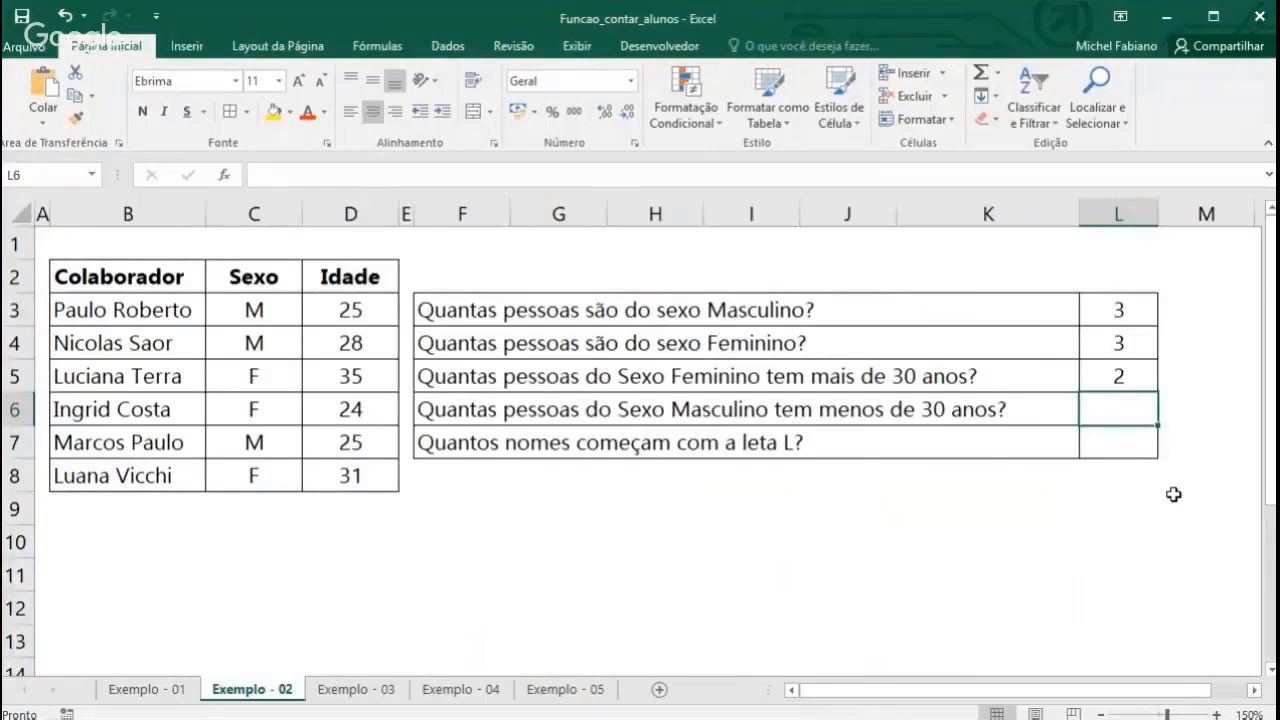
{"action": "type", "text": "=cont.ses"}
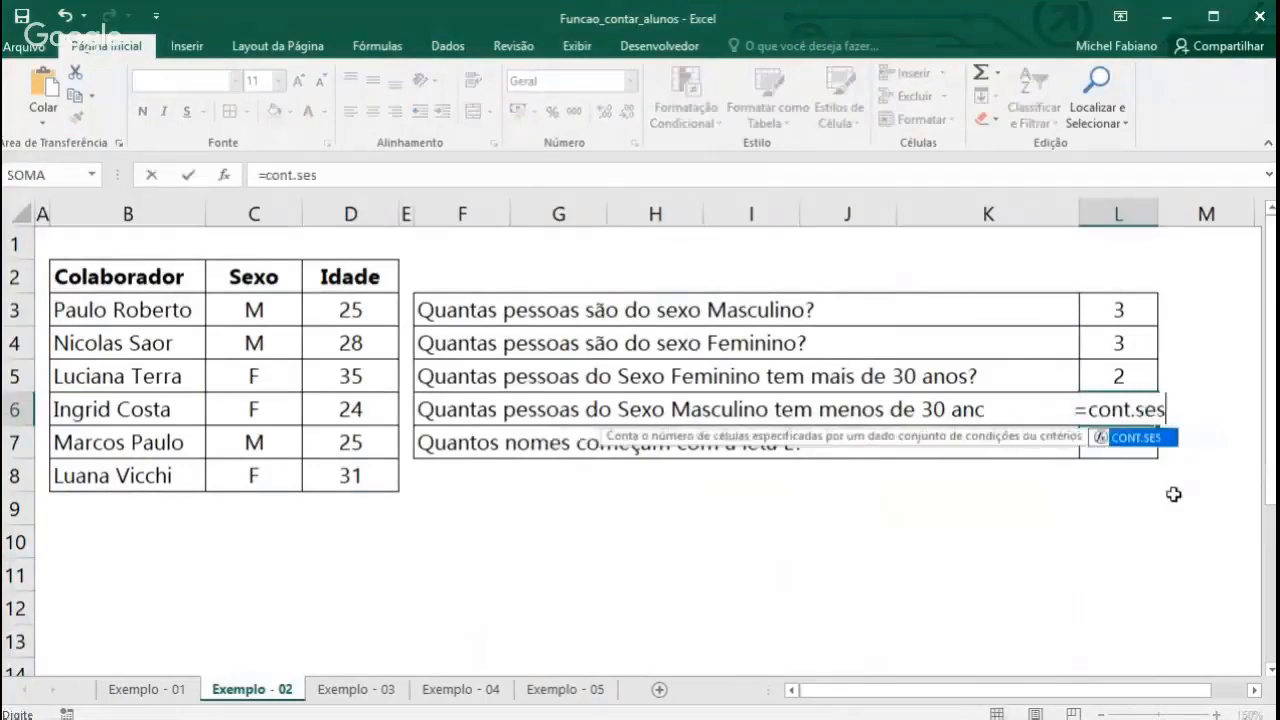
{"action": "type", "text": "("}
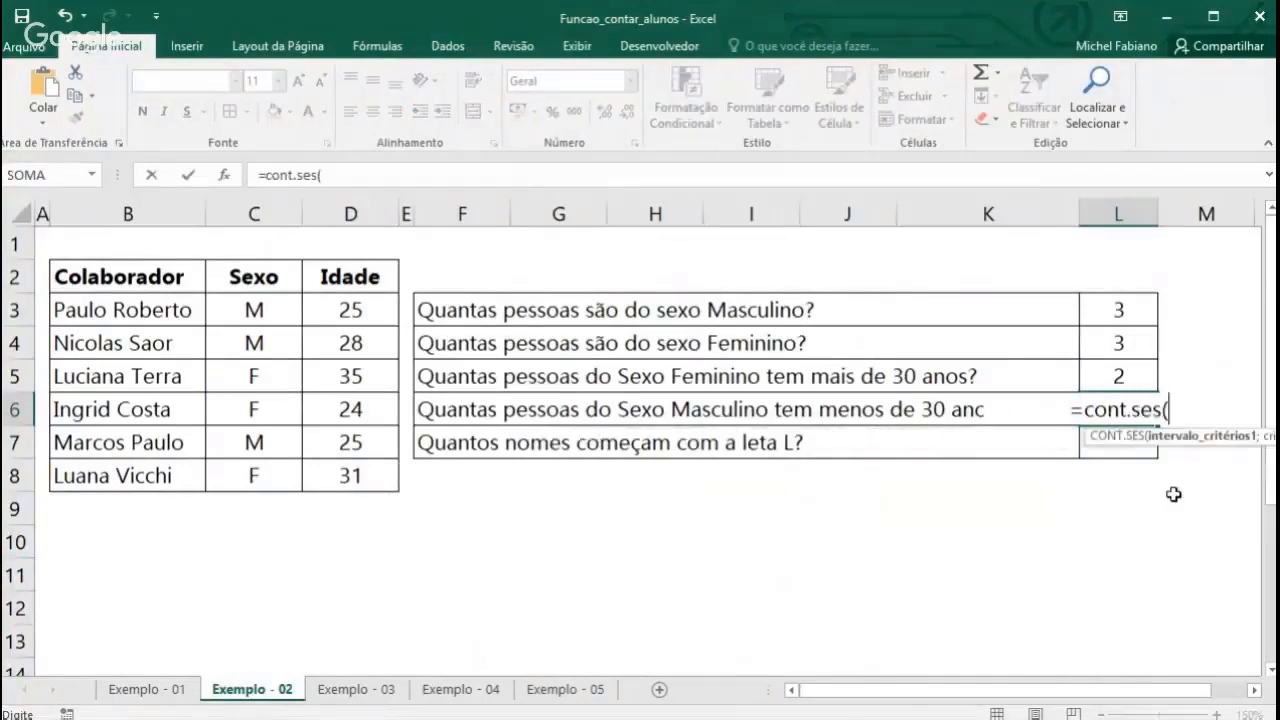
{"action": "left_click_drag", "start_coordinate": [262, 309], "coordinate": [260, 481]}
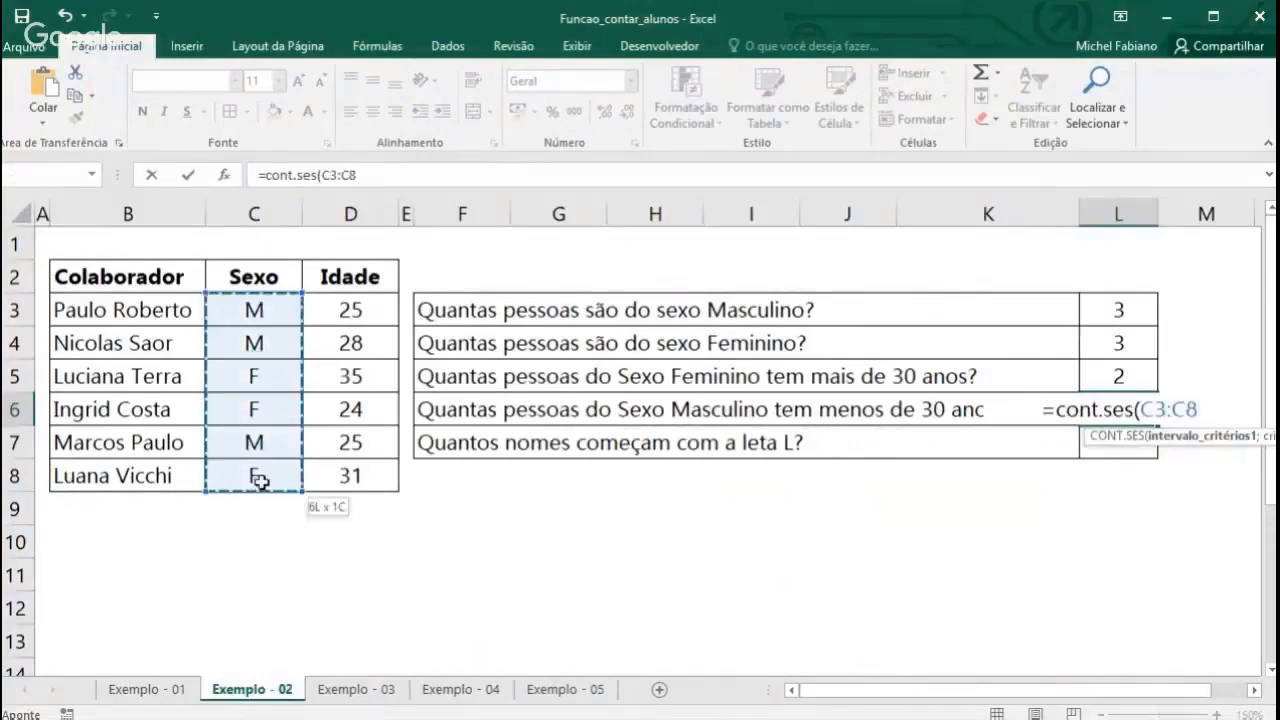
{"action": "type", "text": ";\""}
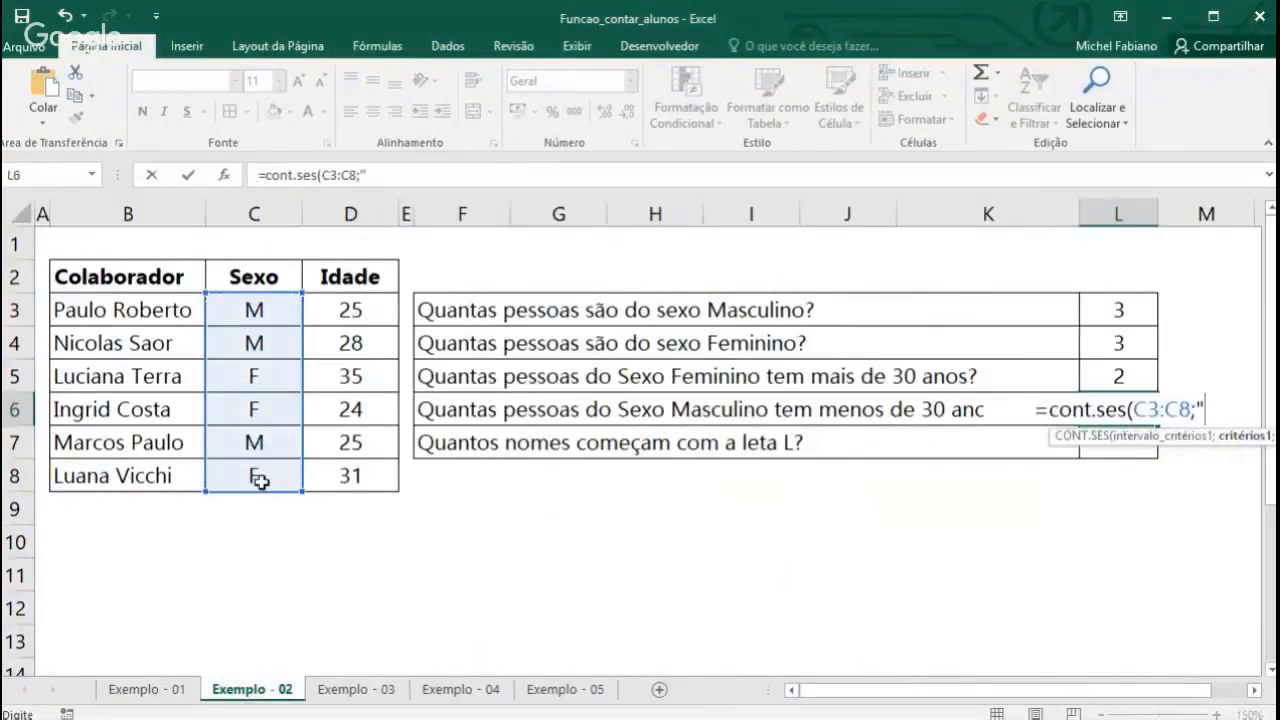
{"action": "type", "text": "M\""}
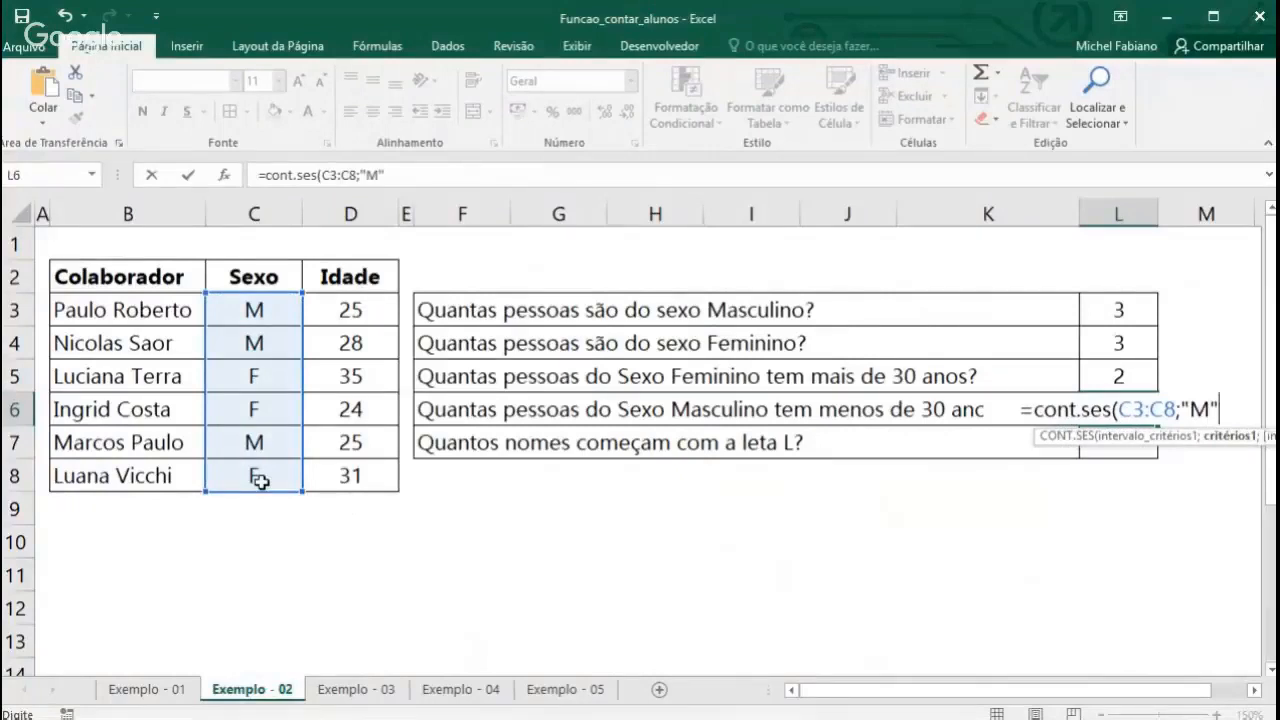
{"action": "type", "text": ";"}
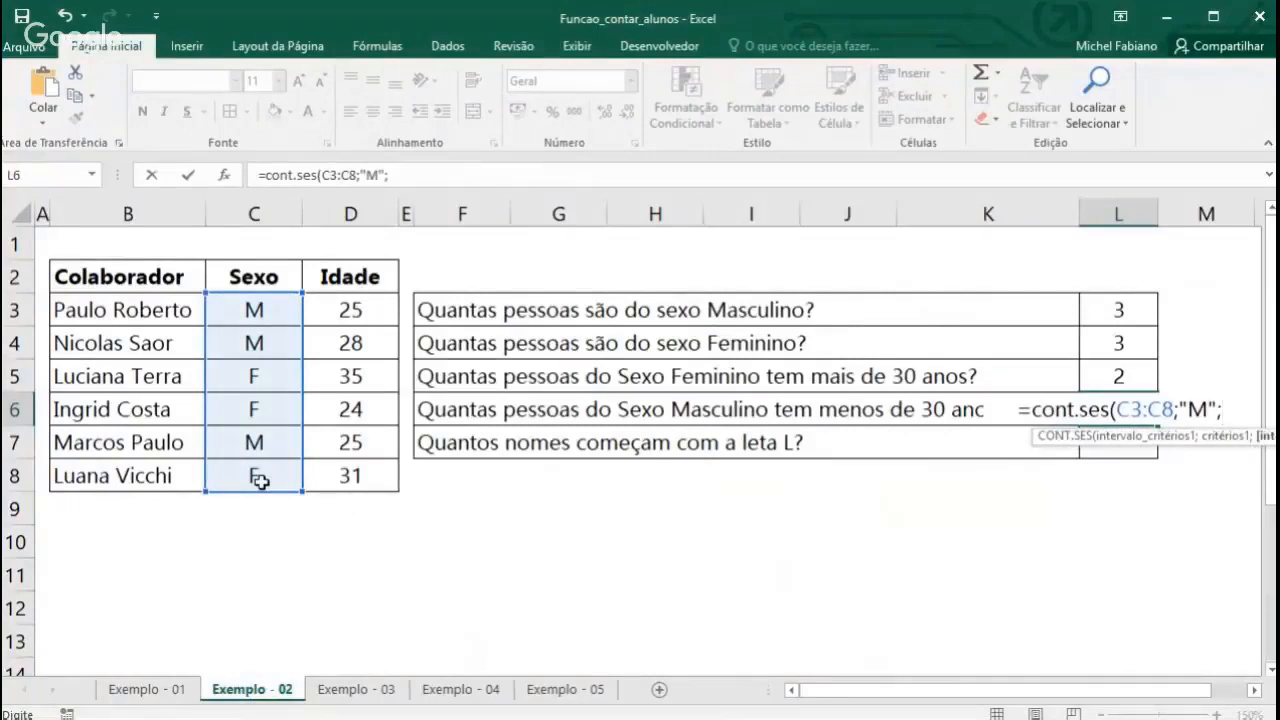
{"action": "left_click", "coordinate": [372, 309]}
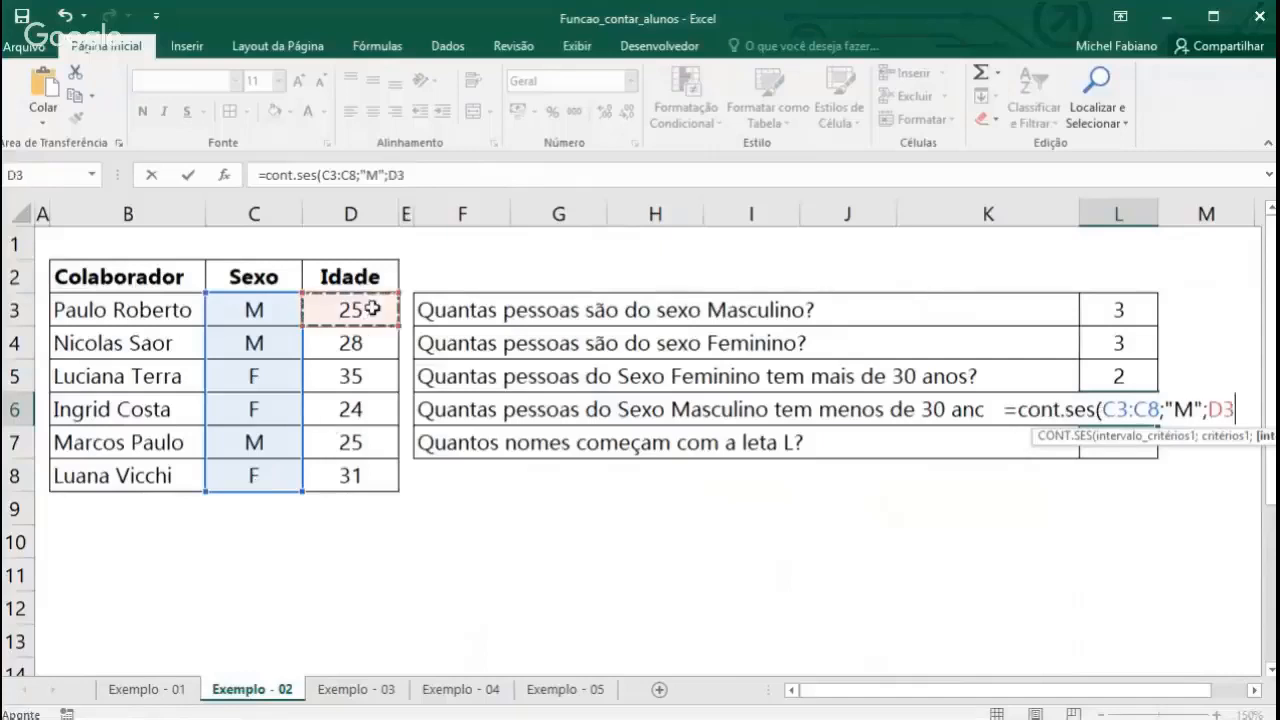
{"action": "left_click_drag", "start_coordinate": [372, 309], "coordinate": [358, 473]}
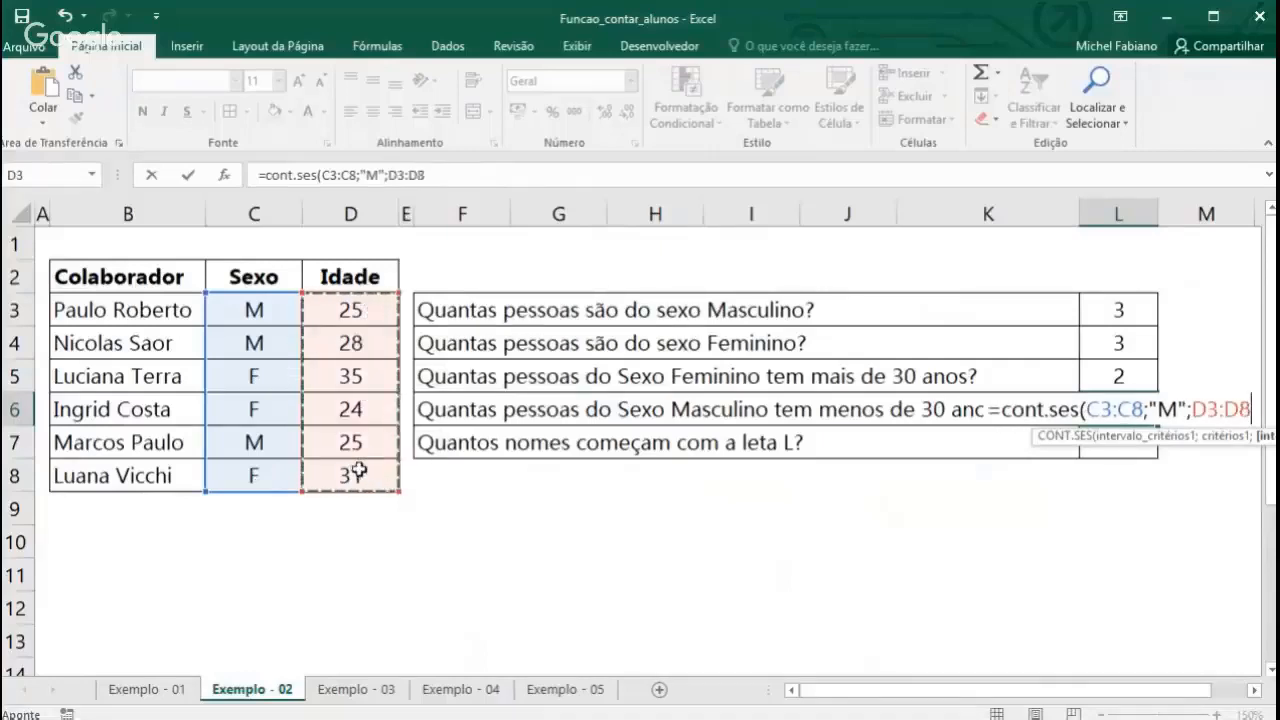
{"action": "type", "text": ";"}
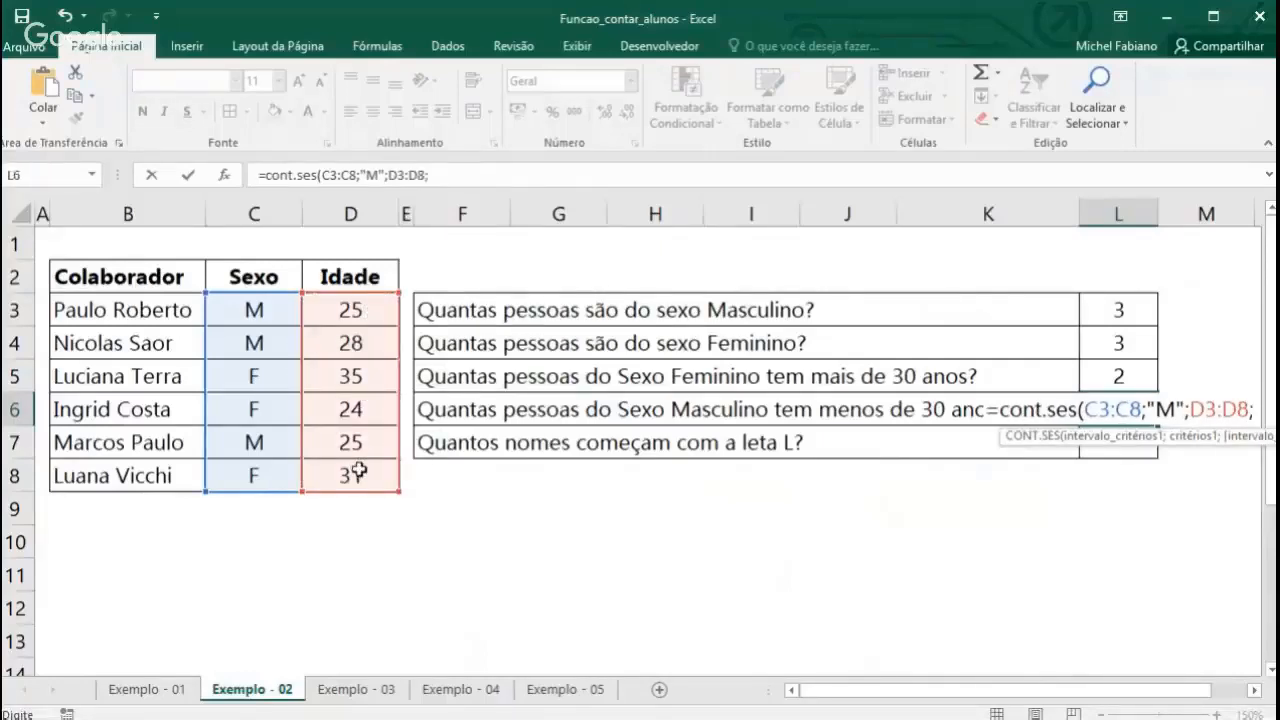
{"action": "type", "text": "\"<"}
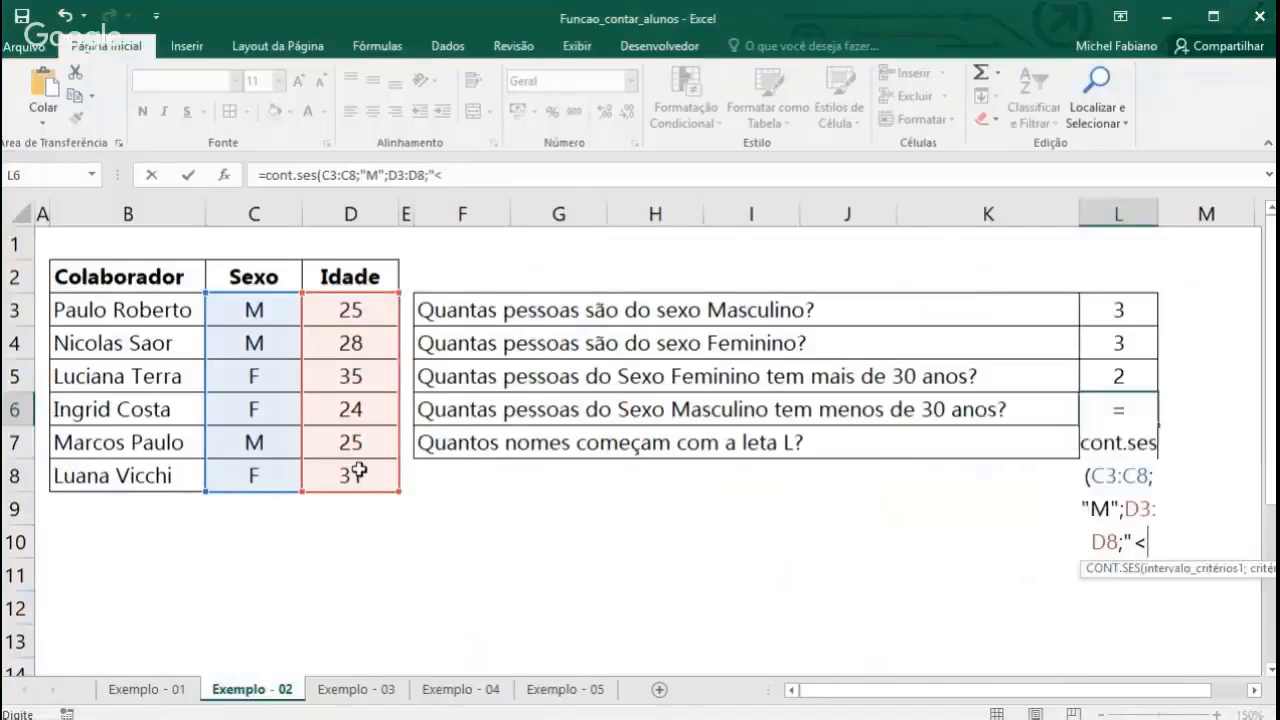
{"action": "type", "text": "30\""}
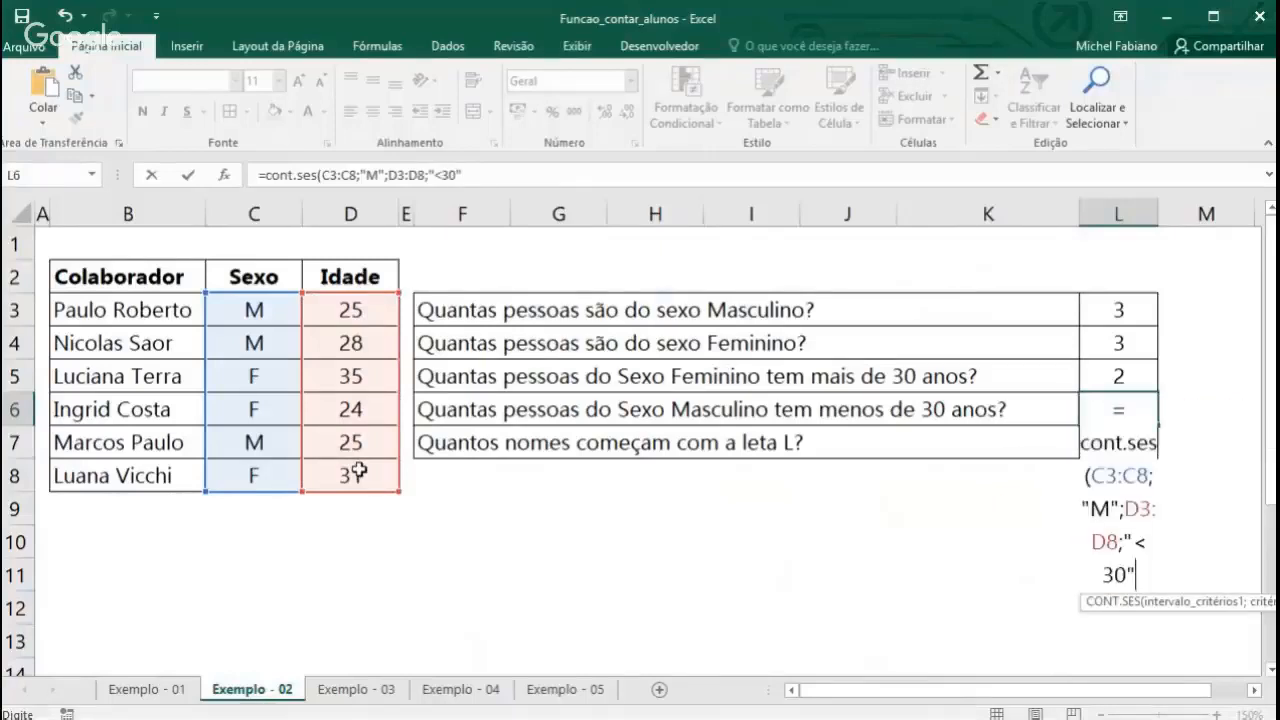
{"action": "type", "text": ")"}
{"action": "key", "text": "Return"}
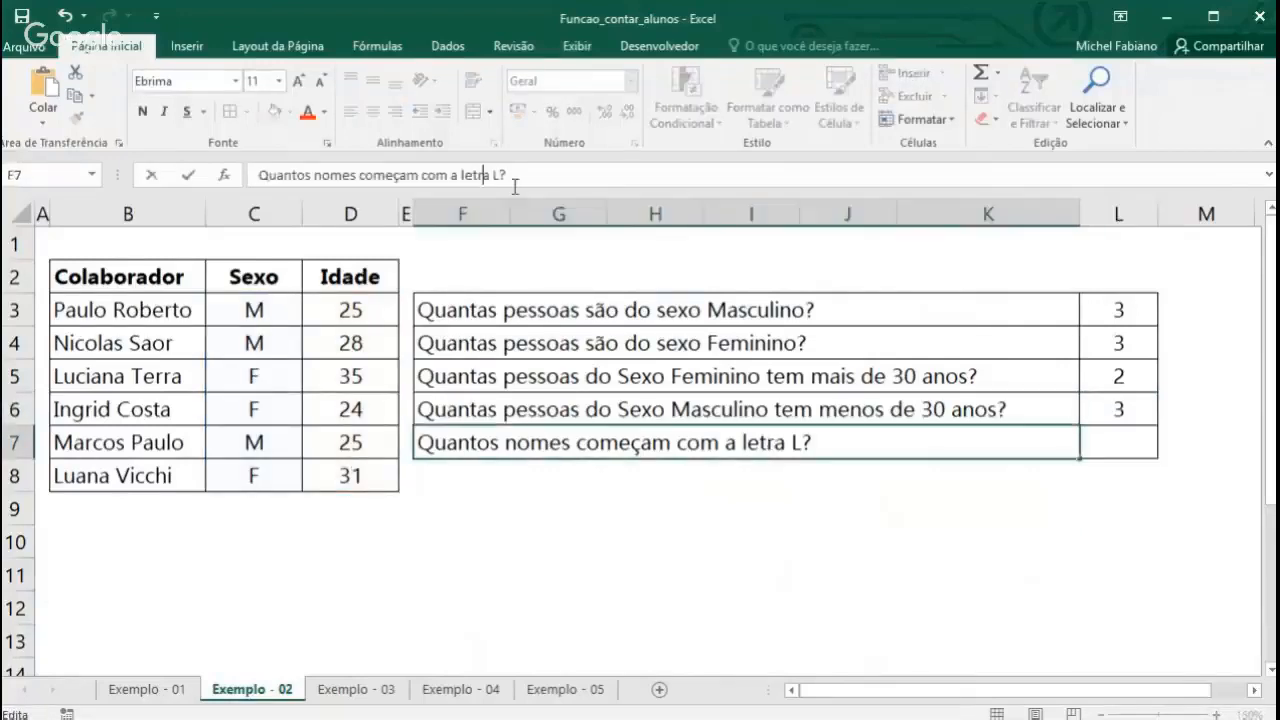
Correct "leta" to "letra" in the F7 question and enter =CONT.SE(B3:B8;"L*") in cell L7 to count names starting with L
{"action": "key", "text": "Return"}
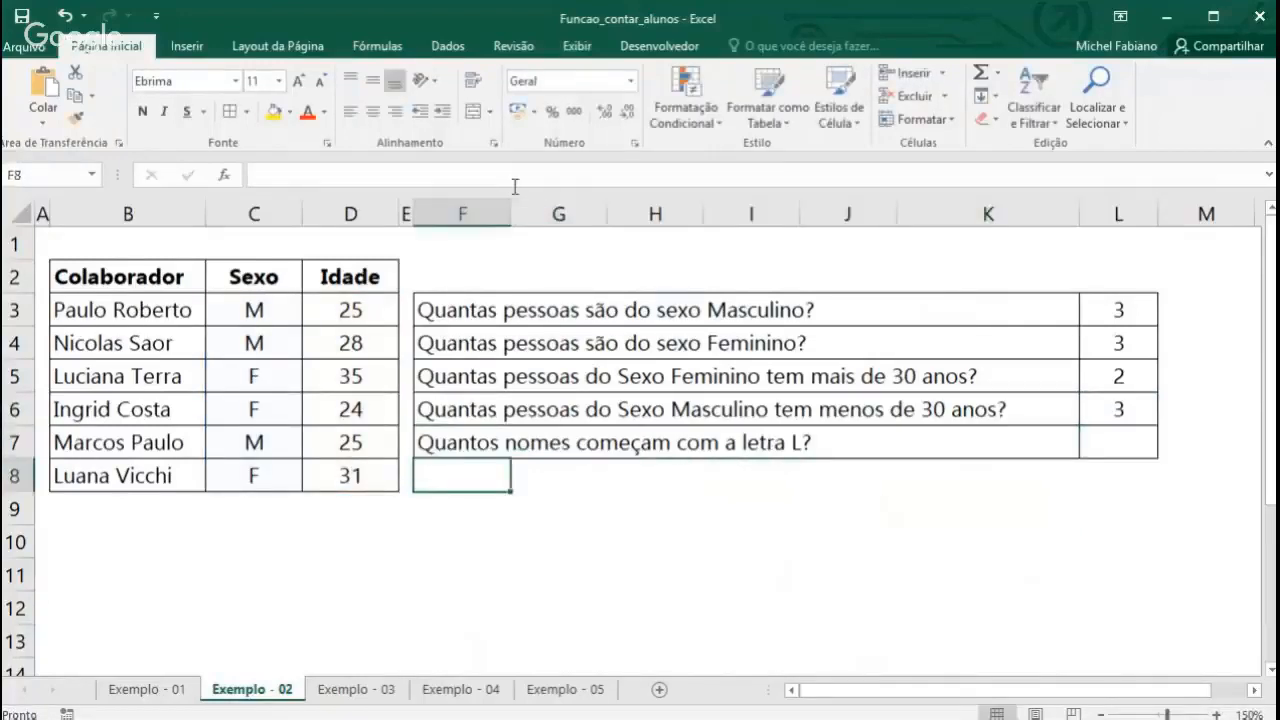
{"action": "left_click", "coordinate": [1115, 446]}
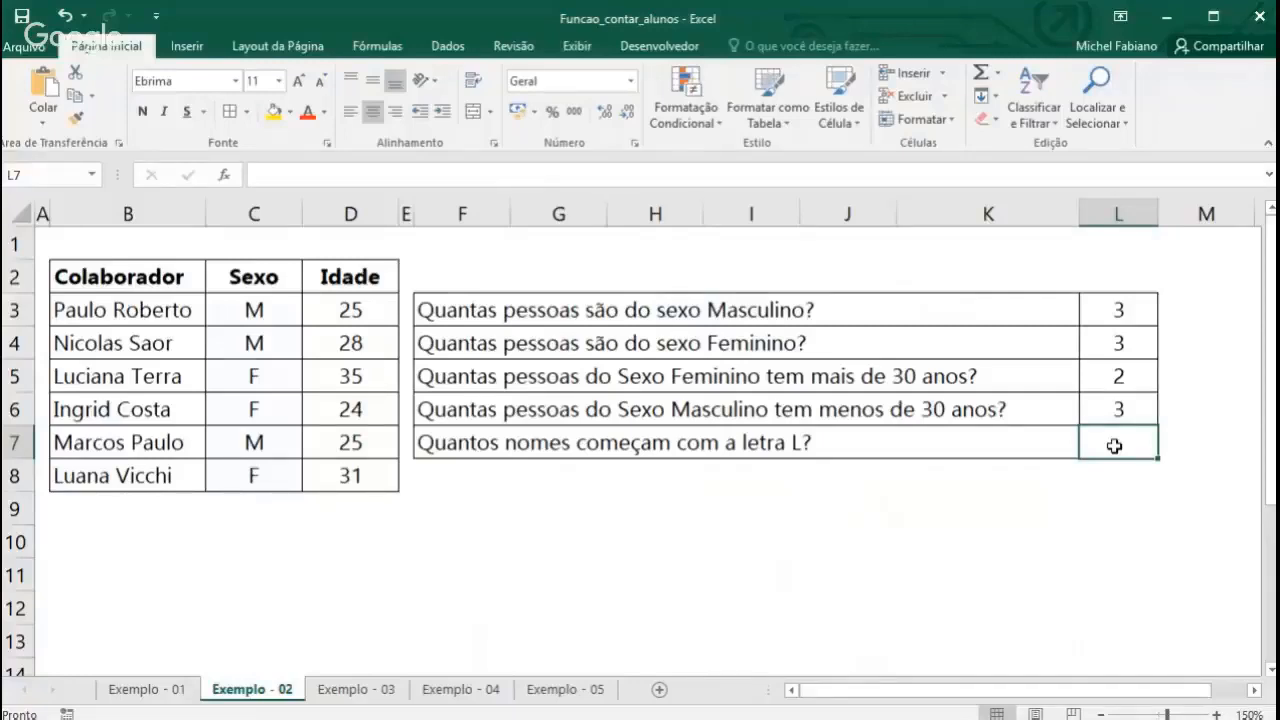
{"action": "type", "text": "=cont"}
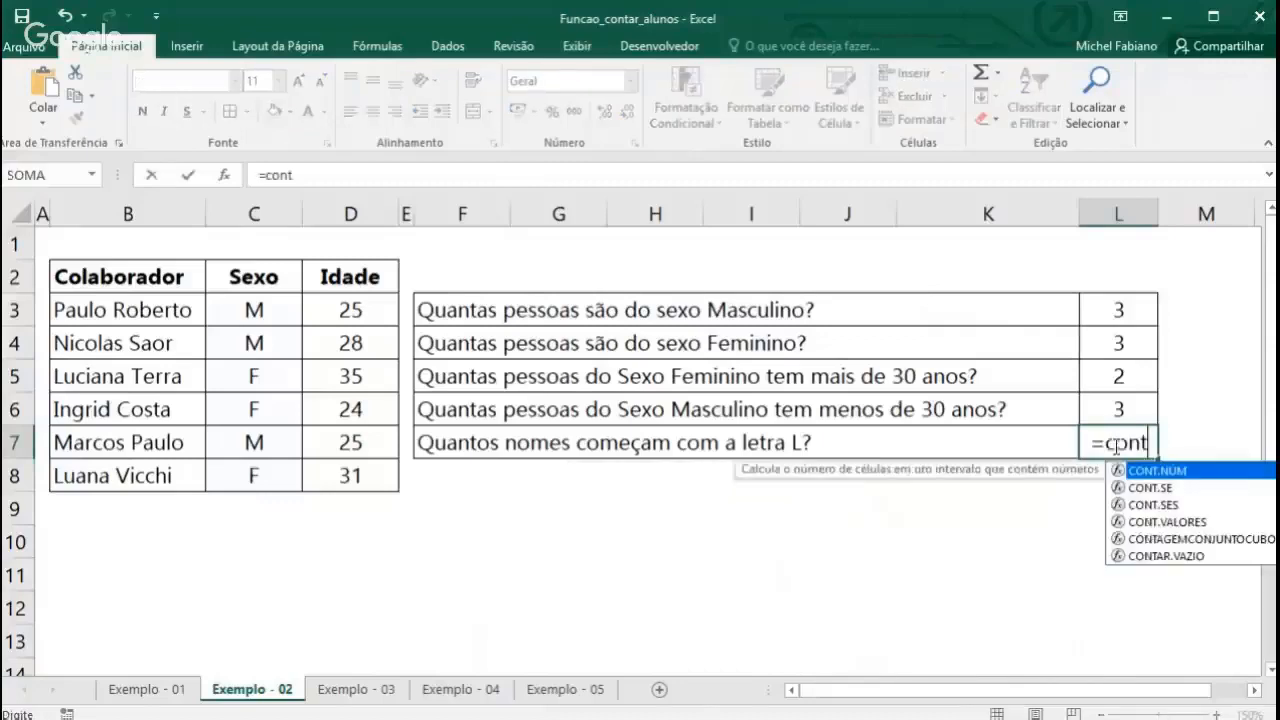
{"action": "type", "text": ".se("}
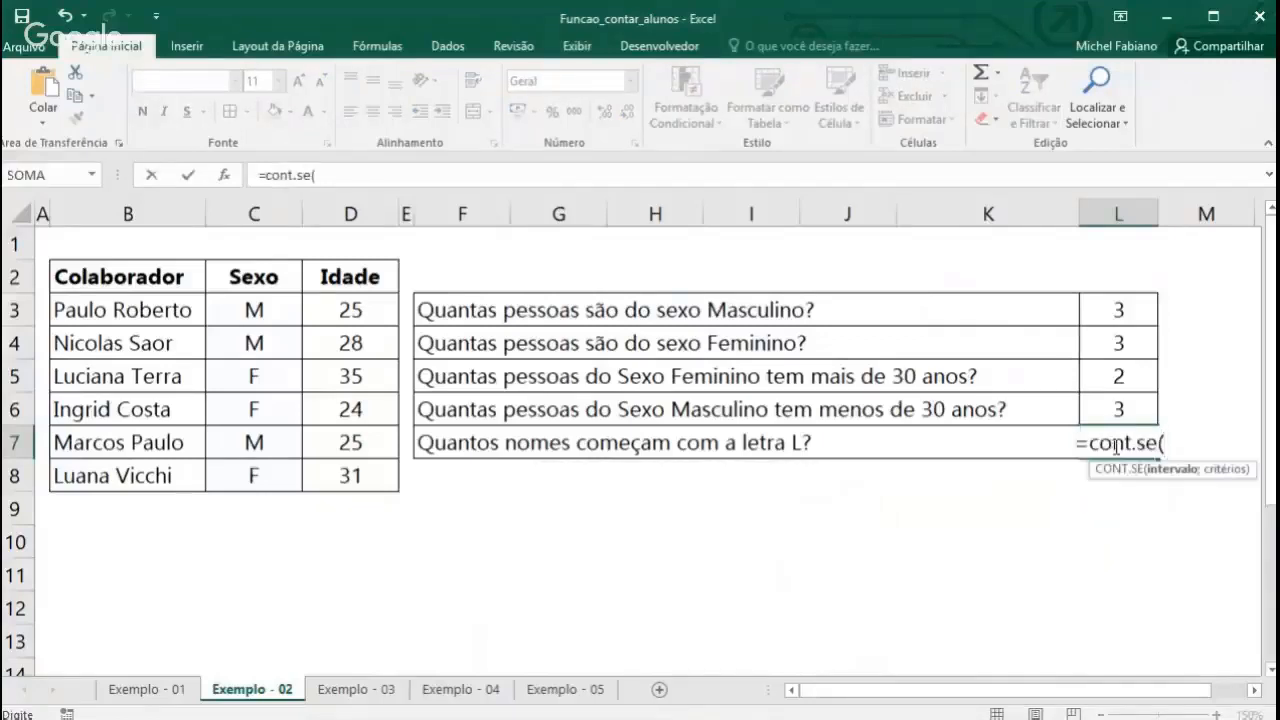
{"action": "left_click_drag", "start_coordinate": [180, 309], "coordinate": [120, 478]}
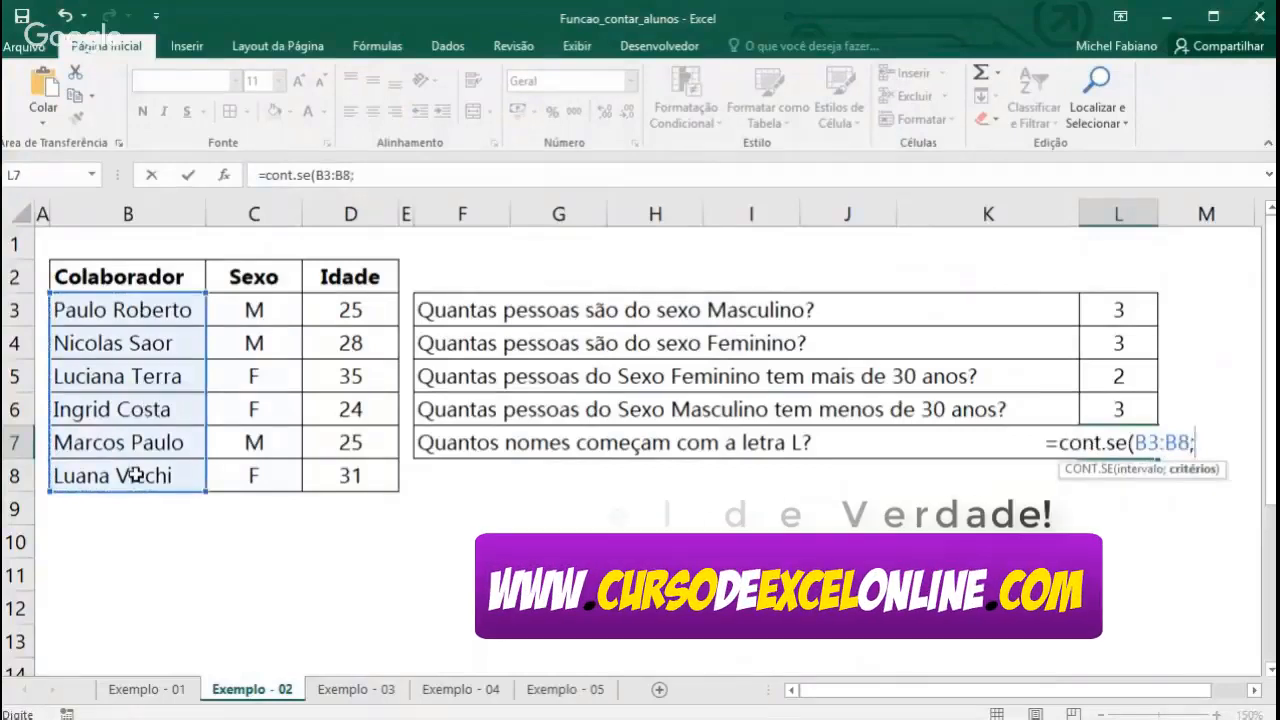
{"action": "type", "text": ";\""}
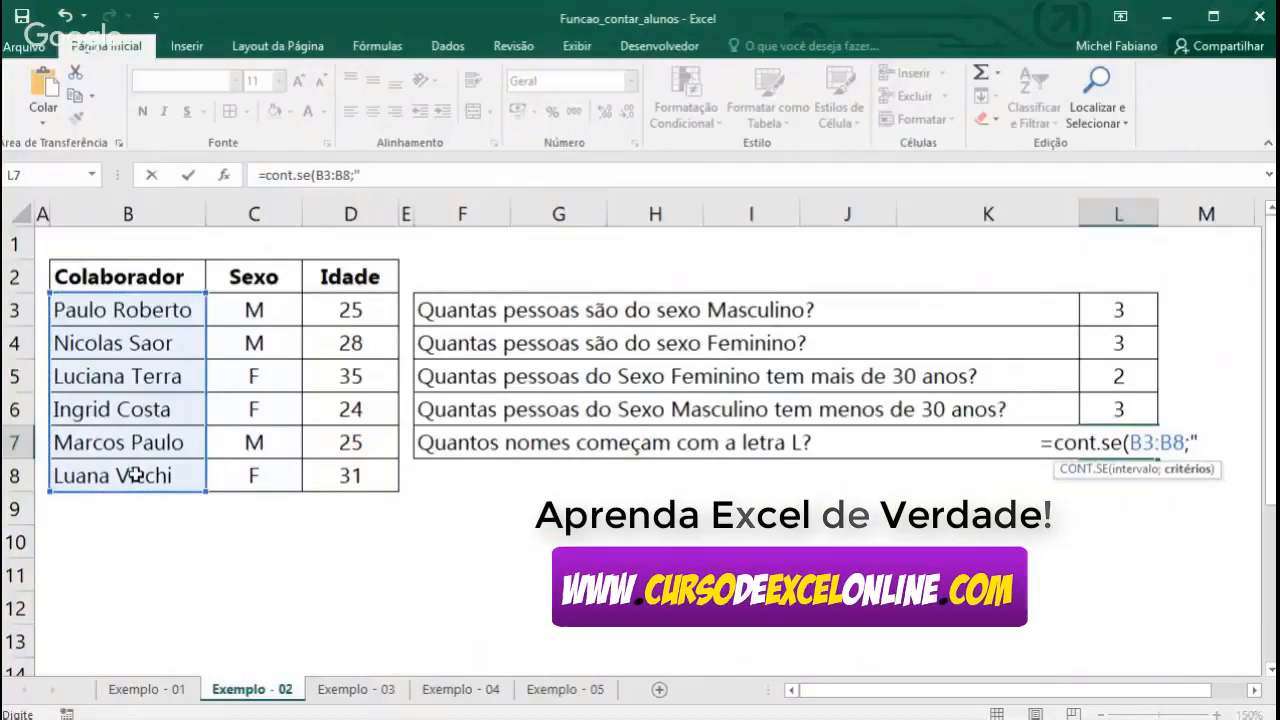
{"action": "type", "text": "L"}
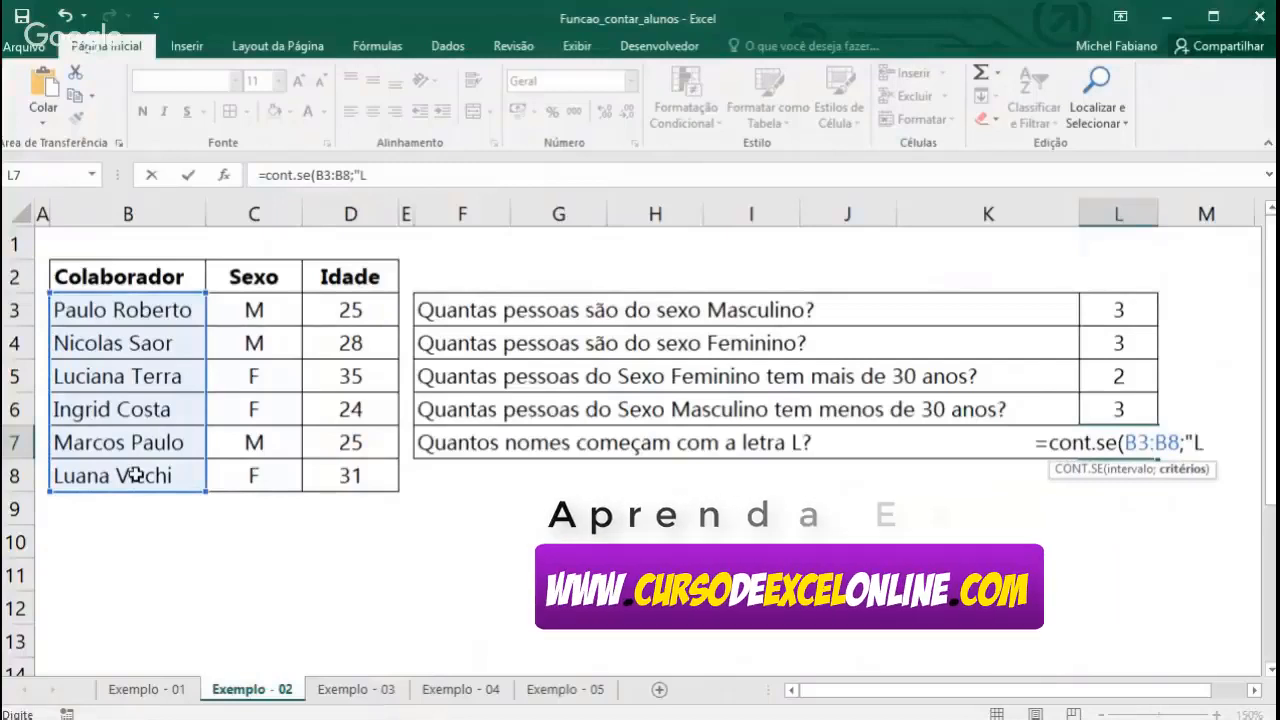
{"action": "type", "text": "*\""}
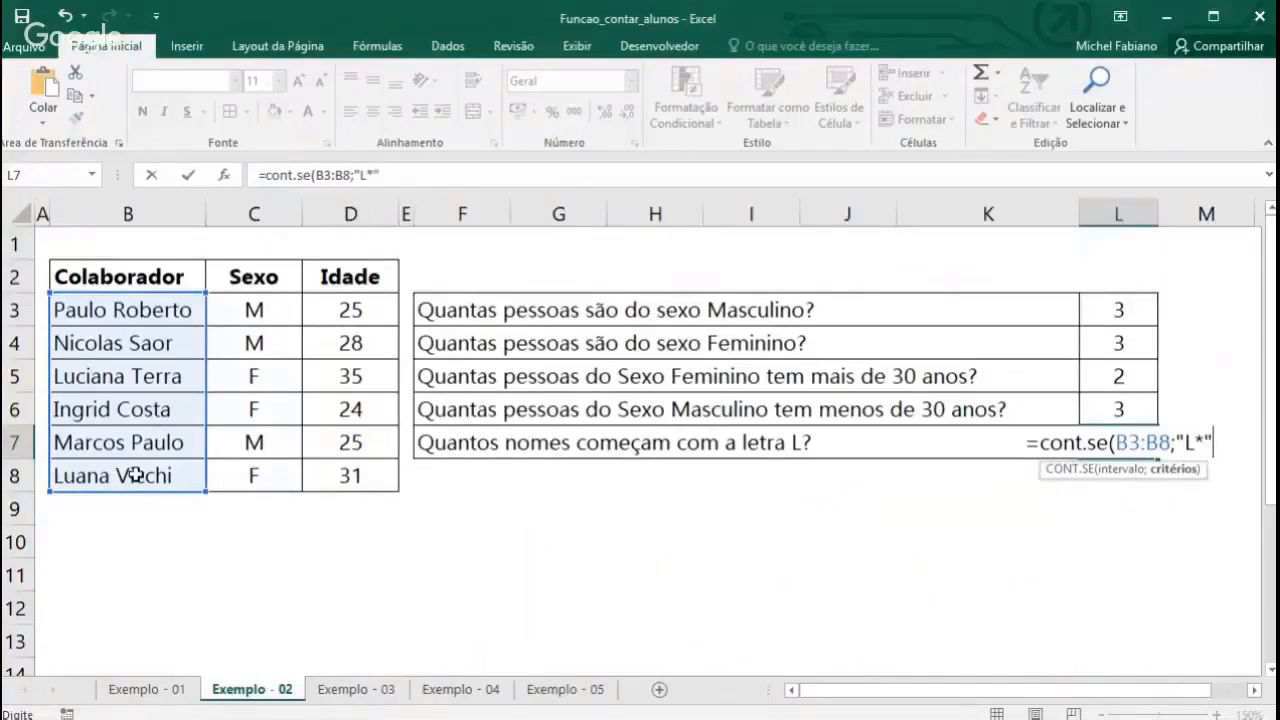
{"action": "type", "text": ")"}
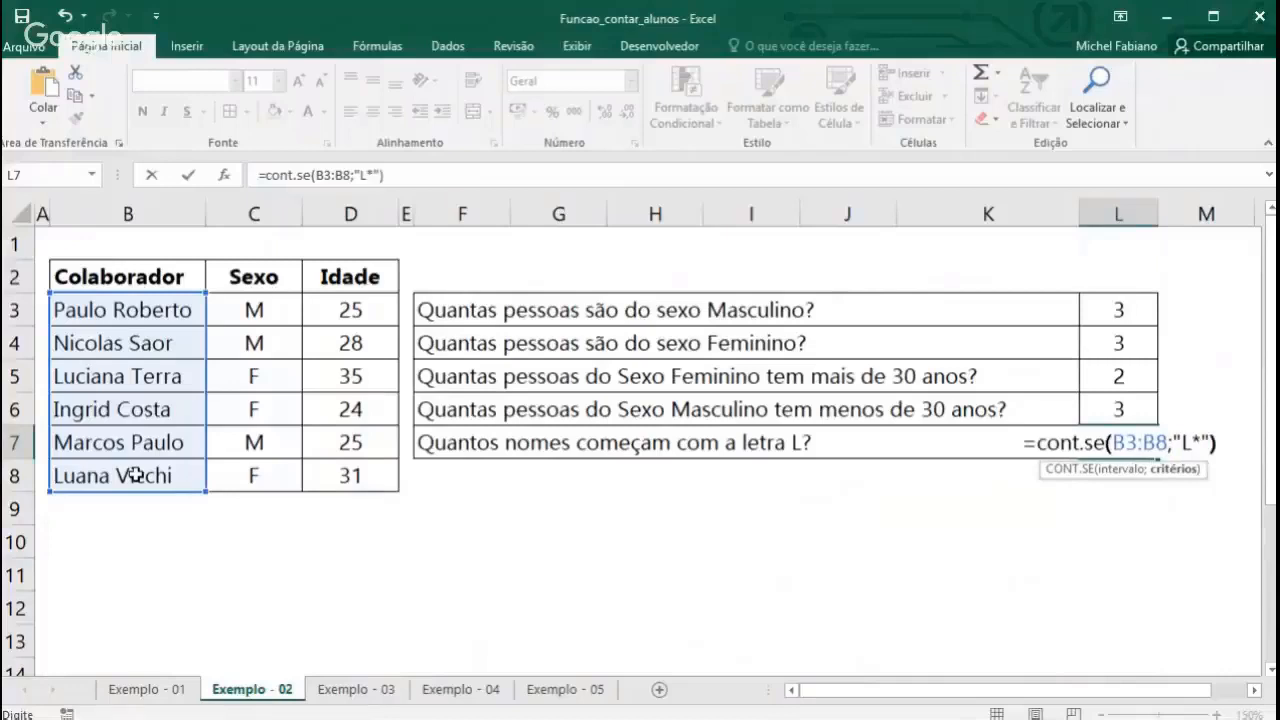
{"action": "key", "text": "ctrl+Return"}
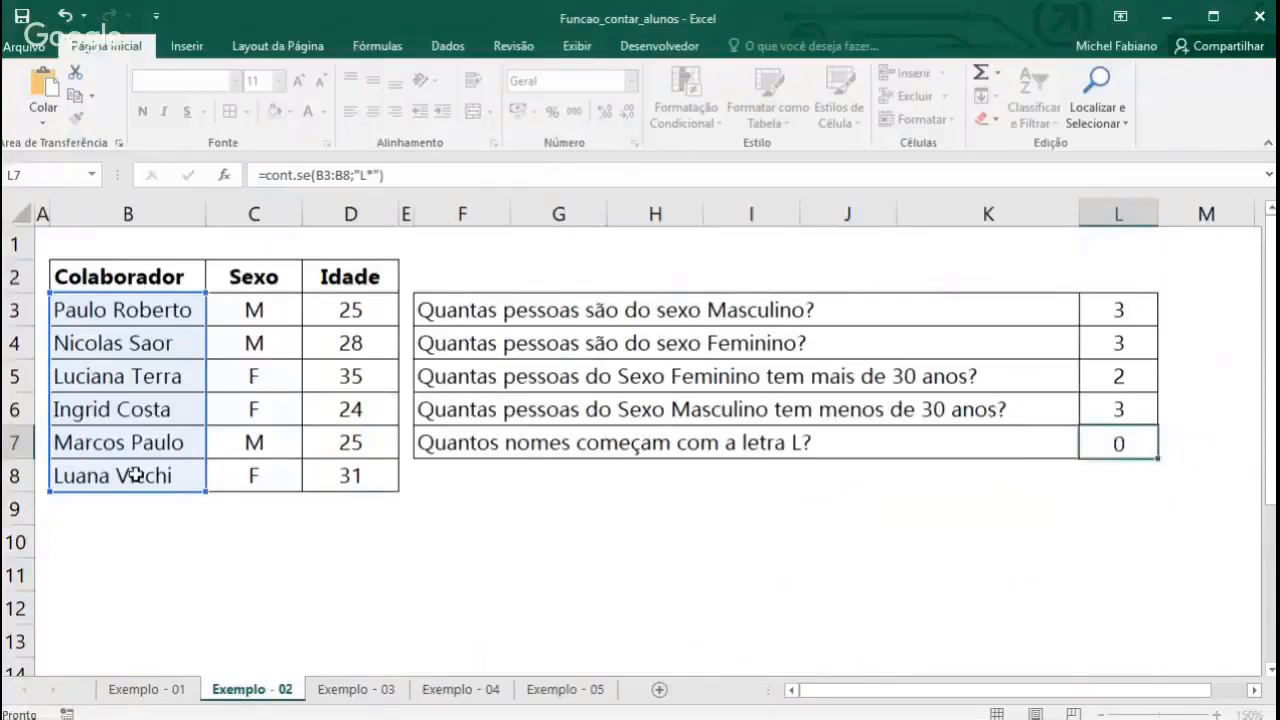
Commit the CONT.SE formula in L7 and check it against the Colaborador names starting with L
{"action": "key", "text": "Return"}
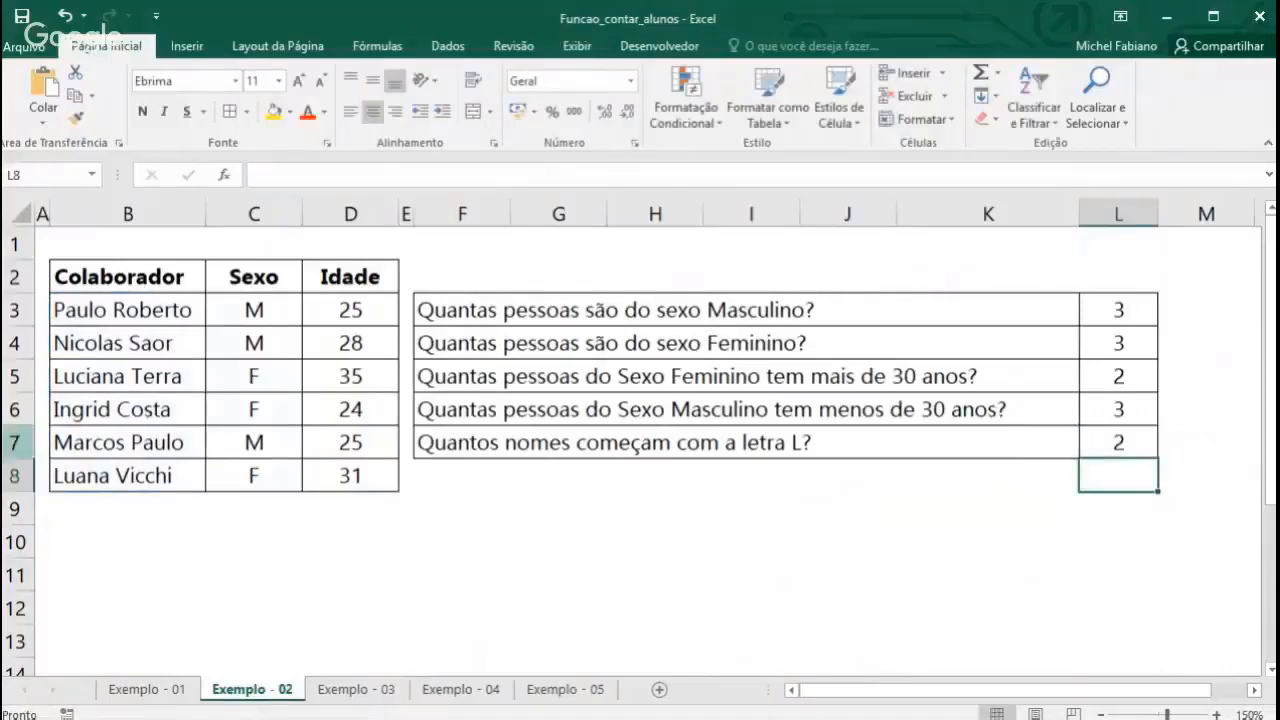
{"action": "left_click", "coordinate": [90, 376]}
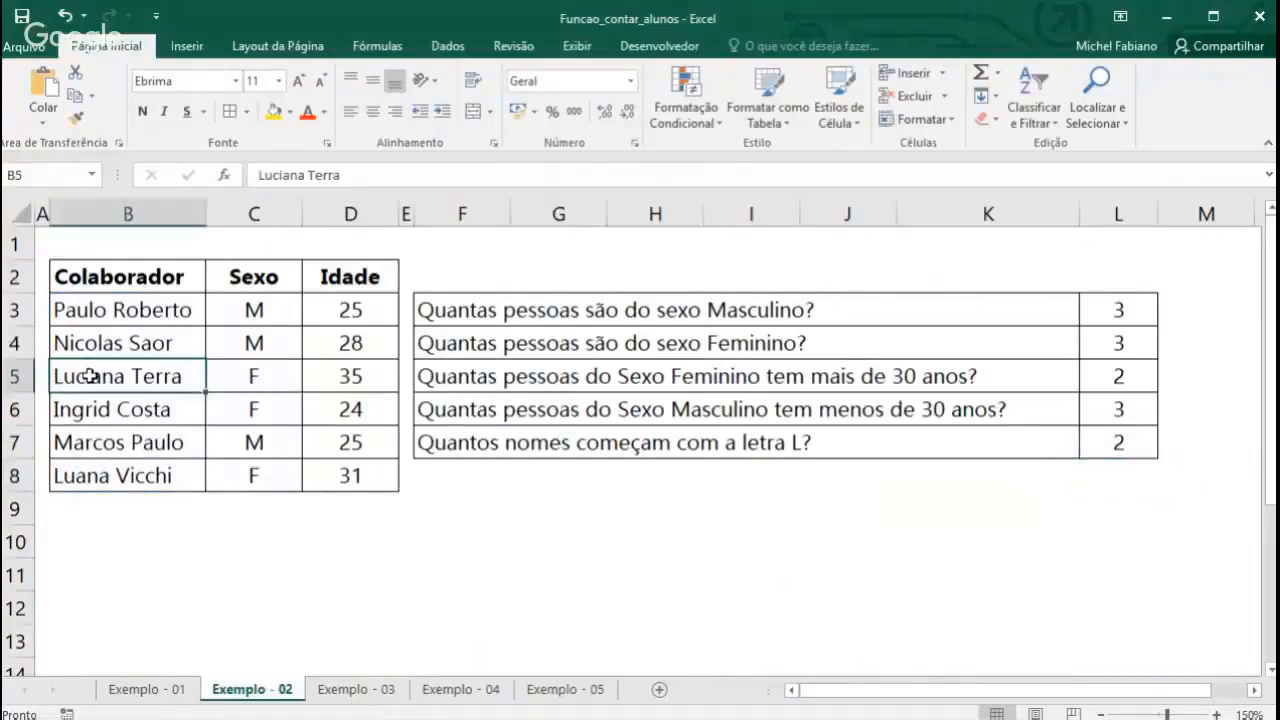
{"action": "left_click", "coordinate": [97, 475]}
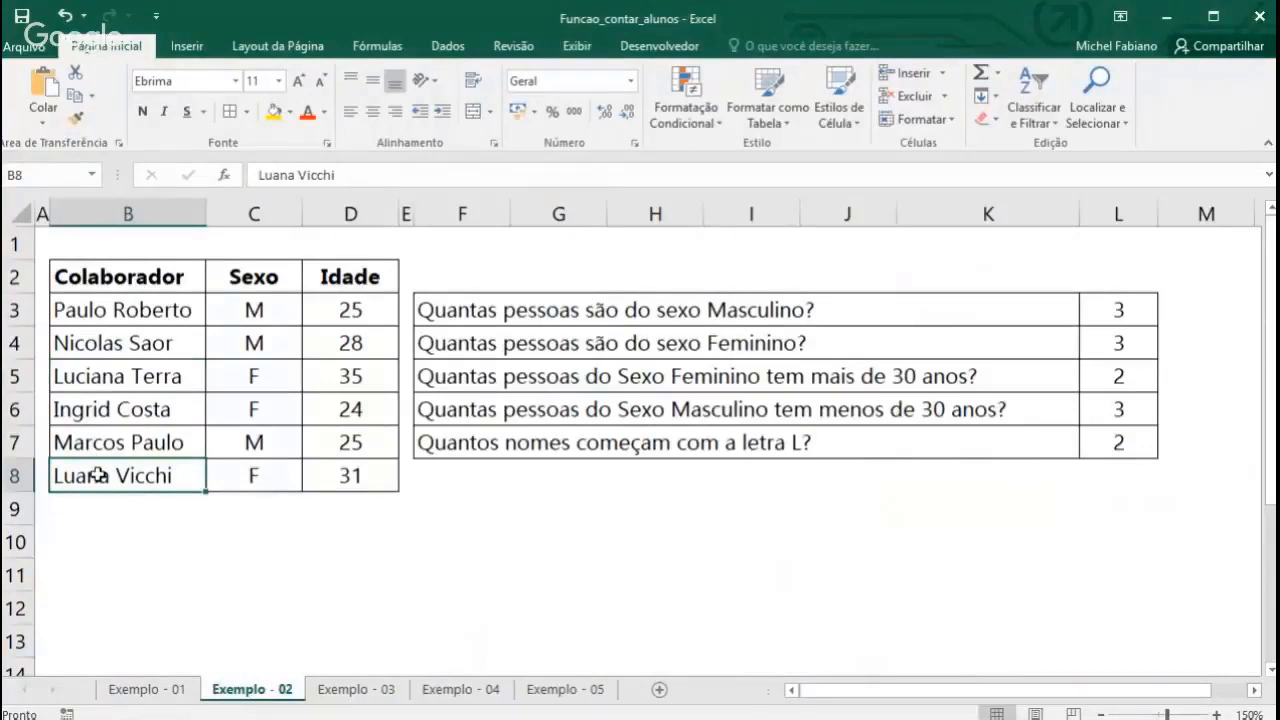
{"action": "left_click", "coordinate": [618, 515]}
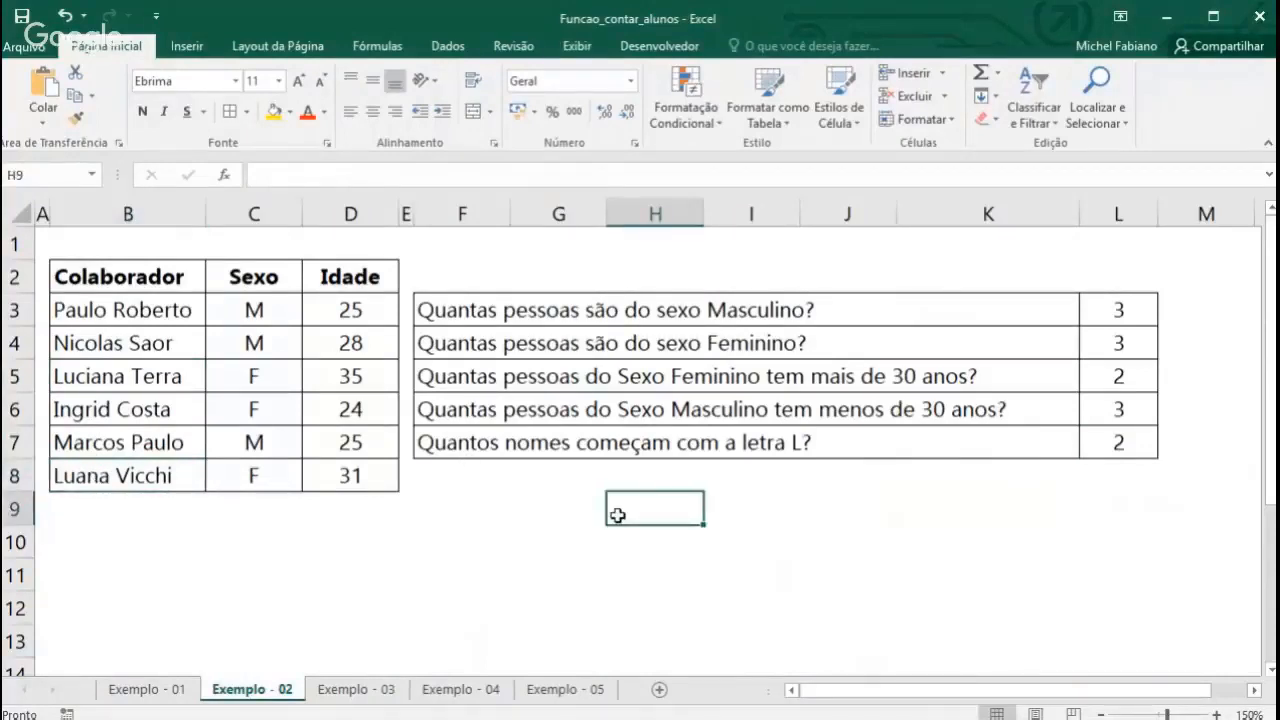
On the Exemplo - 03 sheet, widen column I so the full seller question in row 3 fits
{"action": "left_click", "coordinate": [356, 690]}
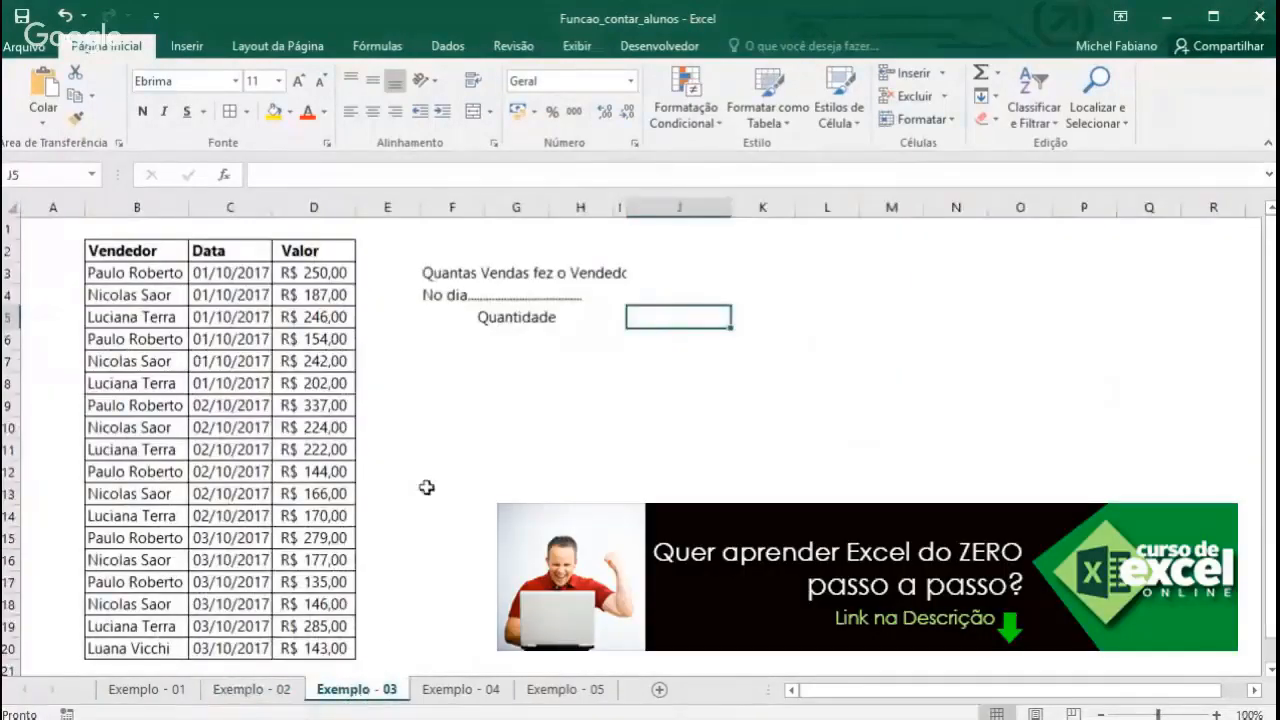
{"action": "left_click_drag", "start_coordinate": [625, 213], "coordinate": [654, 217]}
{"action": "left_click", "coordinate": [668, 275]}
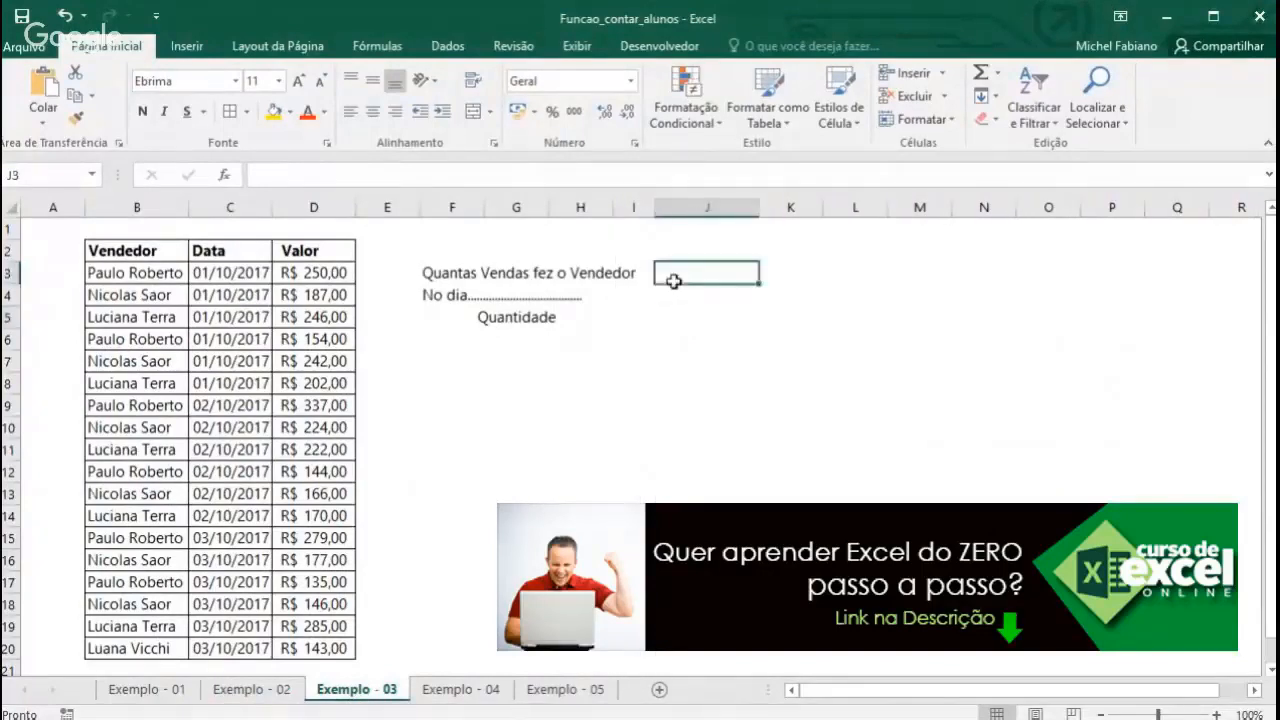
{"action": "left_click", "coordinate": [651, 275]}
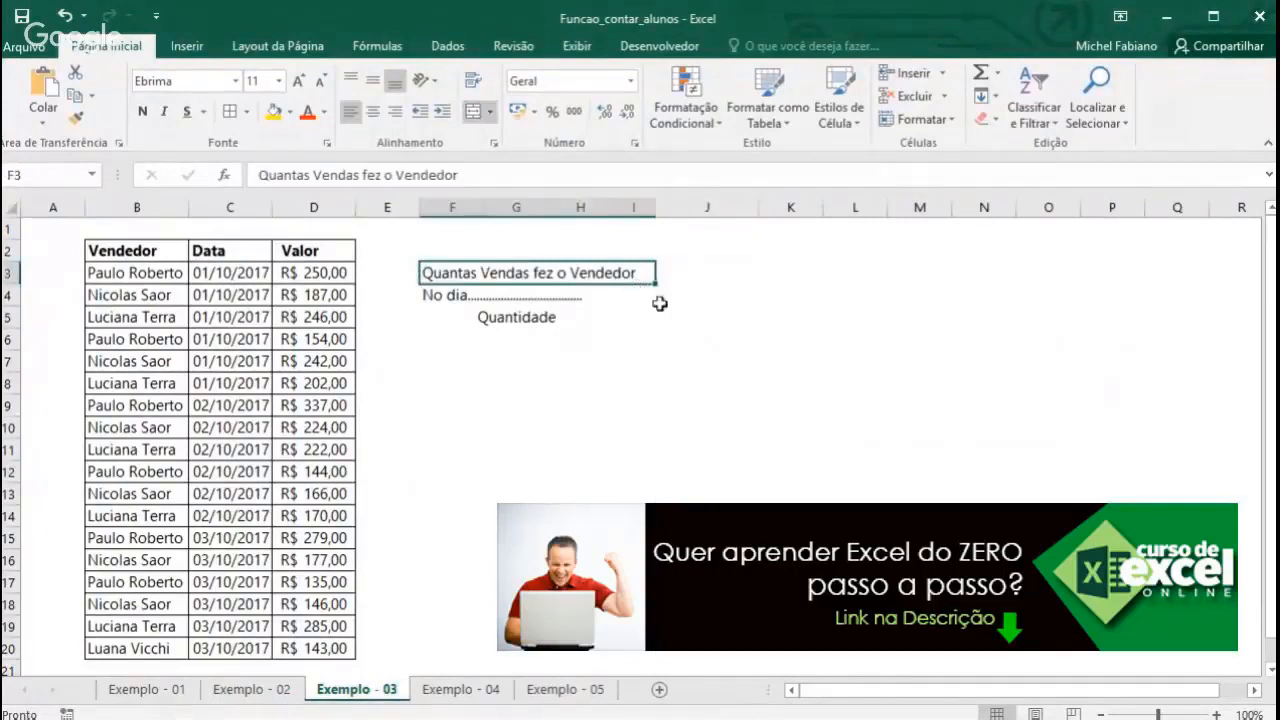
{"action": "left_click", "coordinate": [678, 277]}
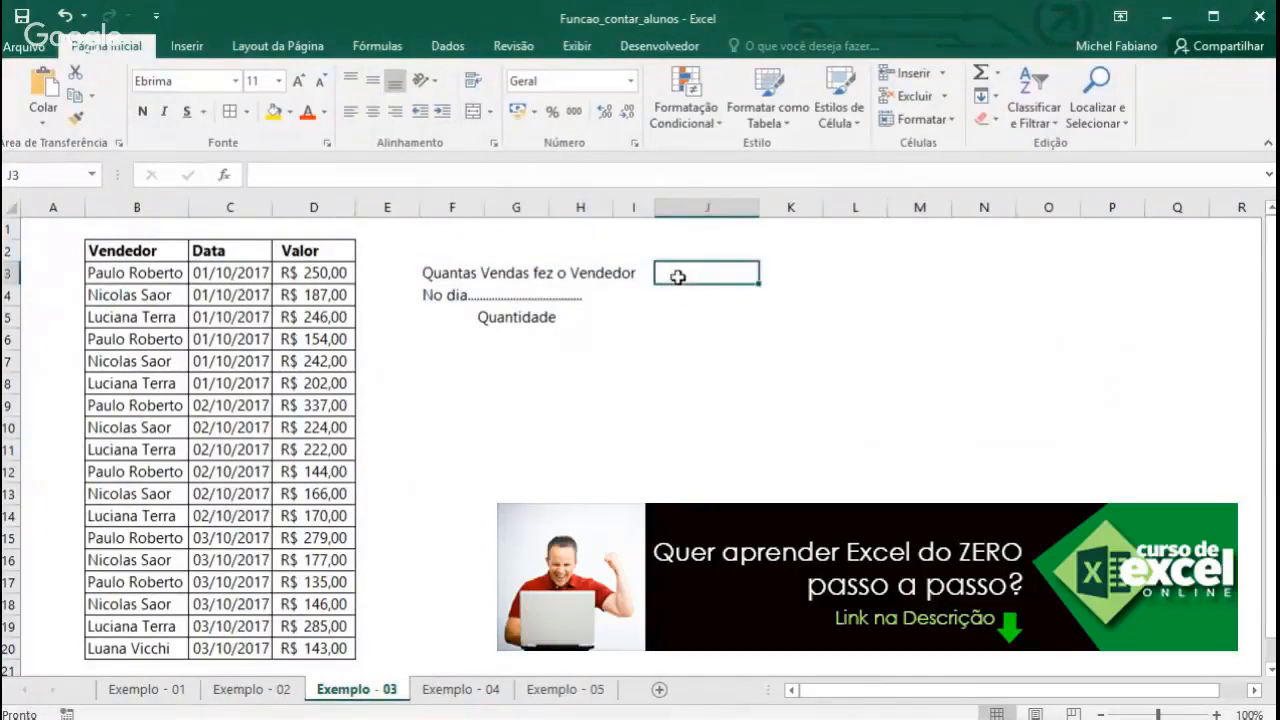
{"action": "left_click", "coordinate": [257, 268]}
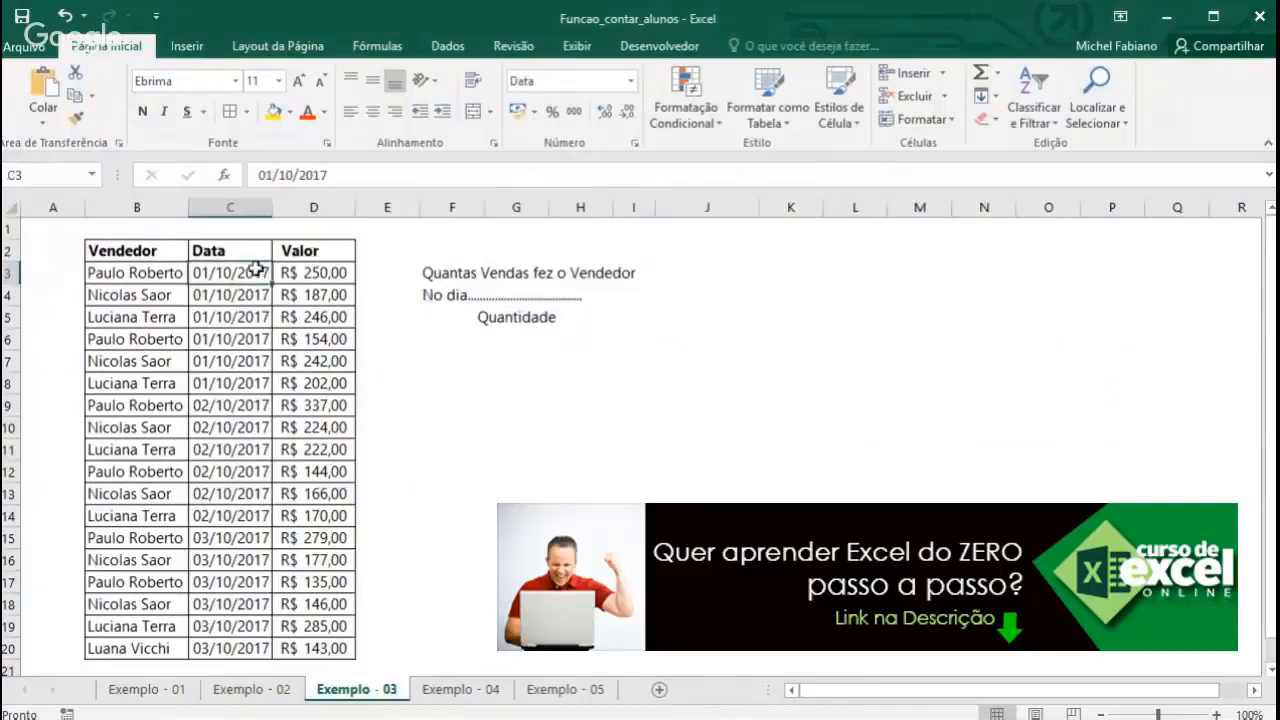
{"action": "left_click_drag", "start_coordinate": [242, 279], "coordinate": [228, 650]}
{"action": "left_click", "coordinate": [618, 318]}
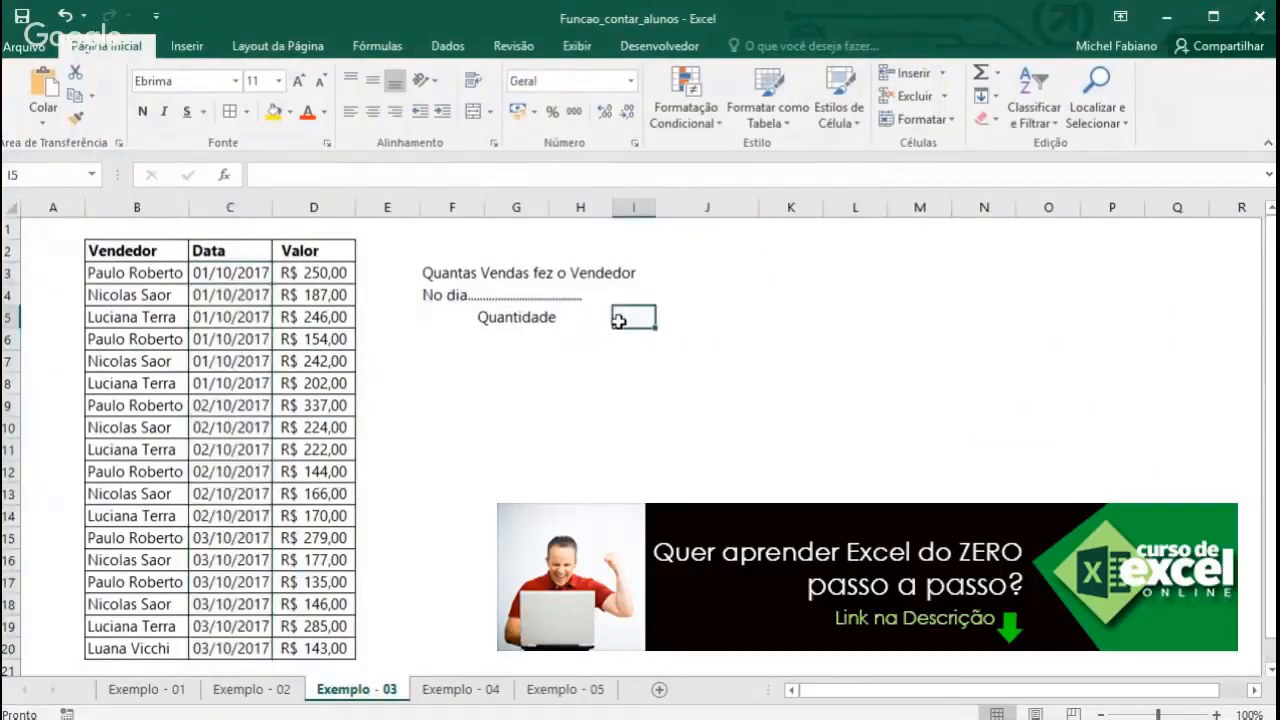
Add borders to the F3:J5 question block, merging F5:I5 and right-aligning the Quantidade label
{"action": "left_click_drag", "start_coordinate": [449, 274], "coordinate": [629, 317]}
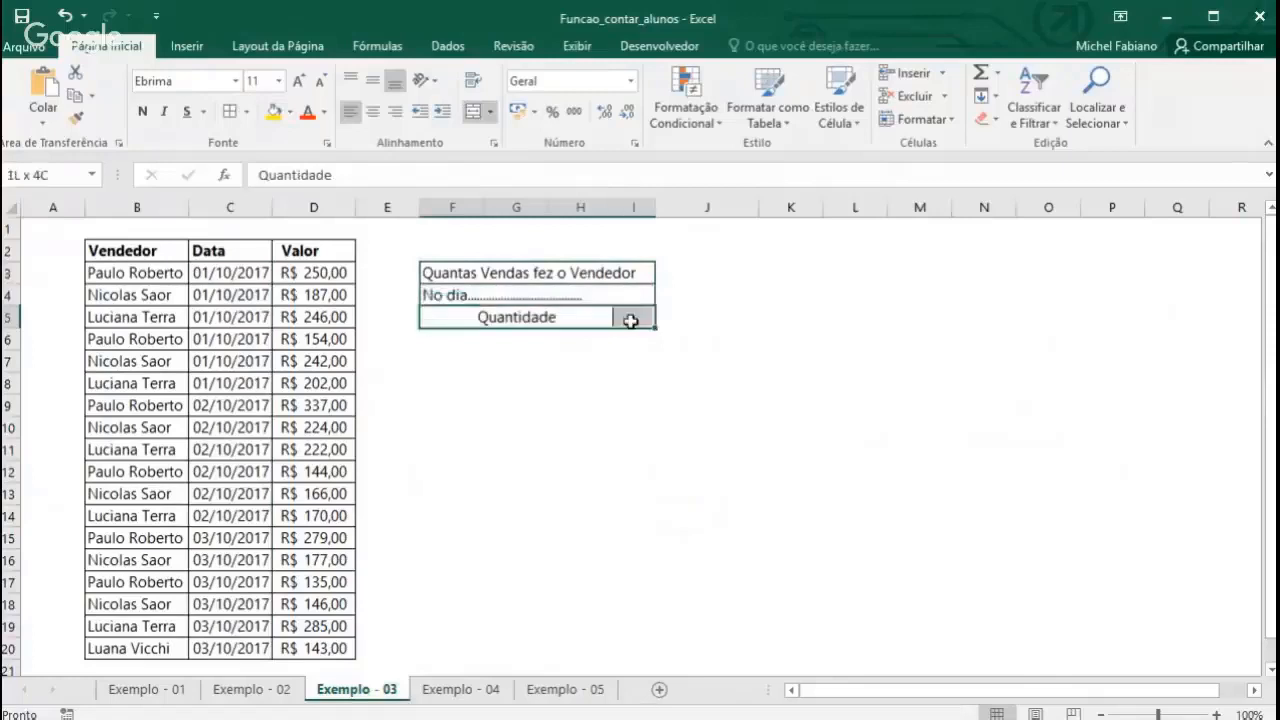
{"action": "left_click", "coordinate": [474, 111]}
{"action": "left_click", "coordinate": [474, 111]}
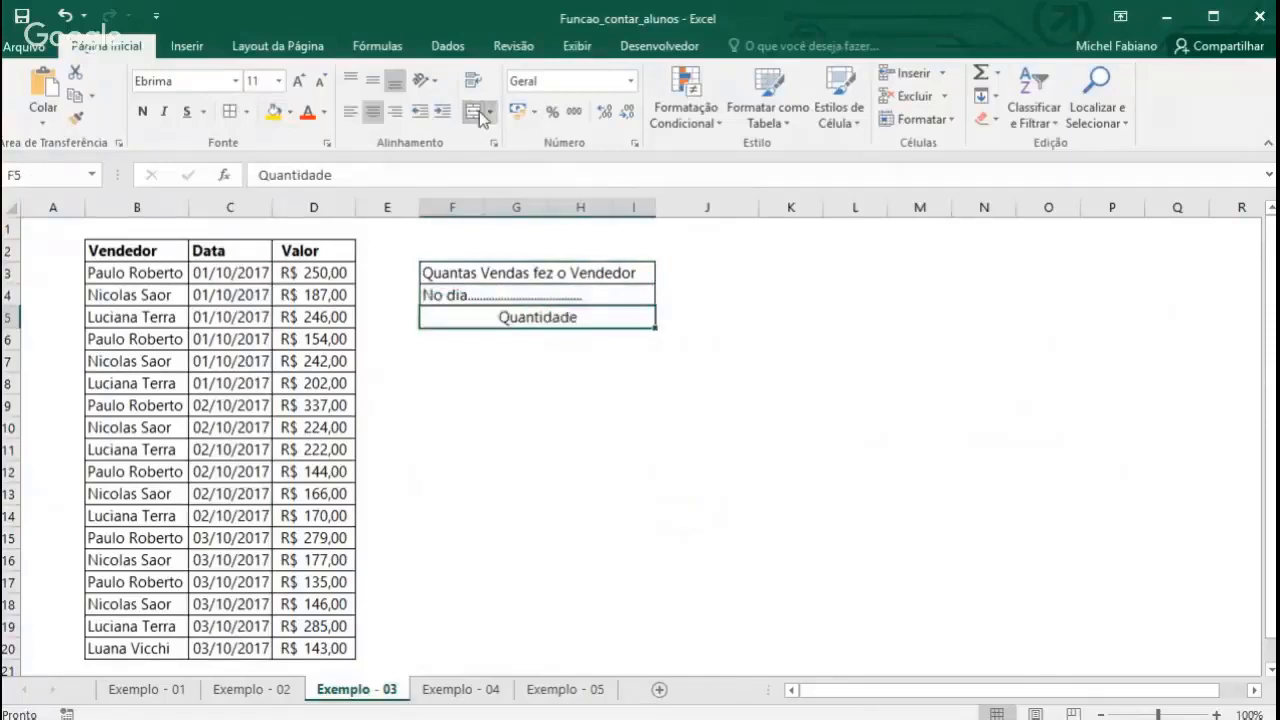
{"action": "left_click", "coordinate": [396, 113]}
{"action": "left_click_drag", "start_coordinate": [684, 271], "coordinate": [684, 307]}
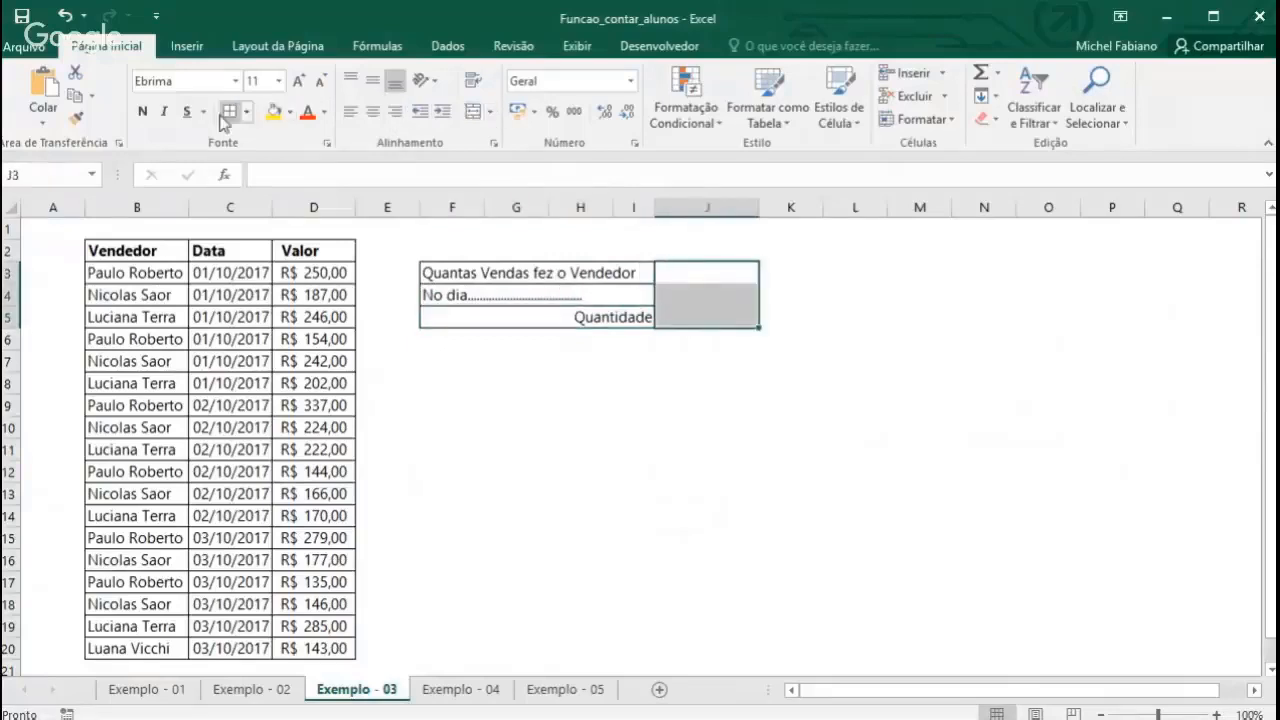
{"action": "left_click", "coordinate": [230, 113]}
Enter the second listed seller's full name in J3 and the date 01/10/2017 in J4
{"action": "left_click", "coordinate": [748, 266]}
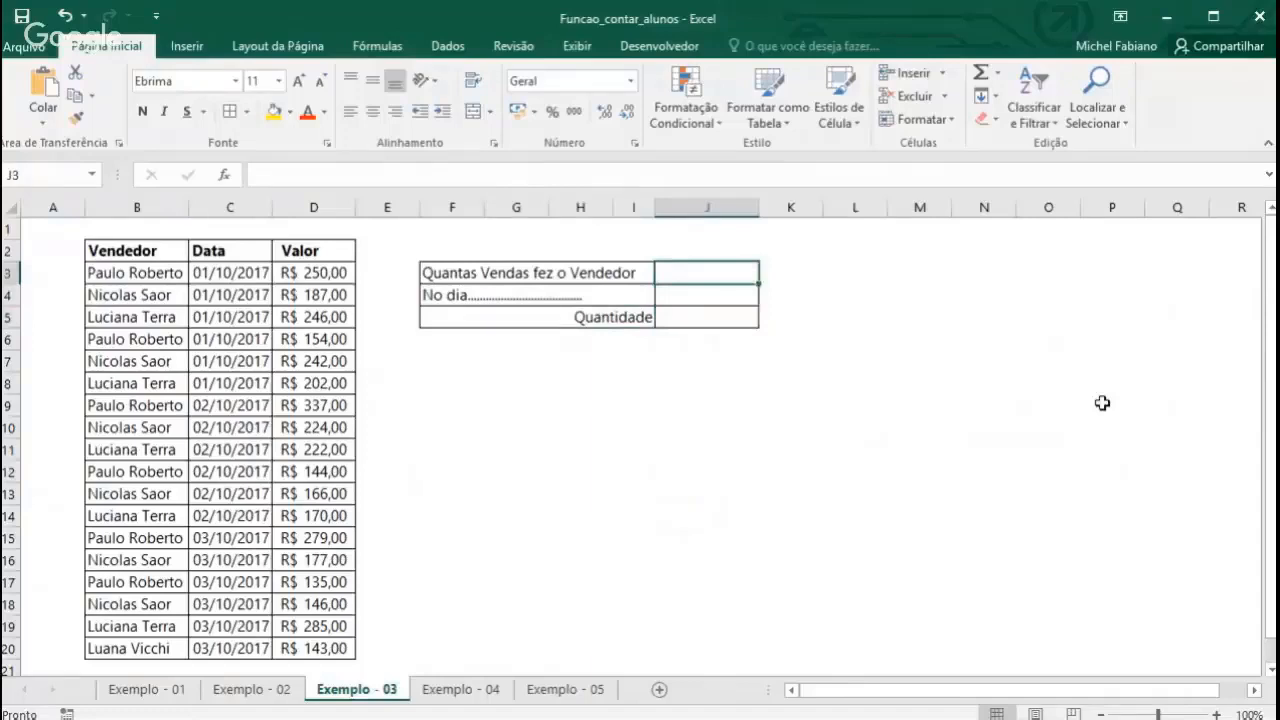
{"action": "type", "text": "Nicola"}
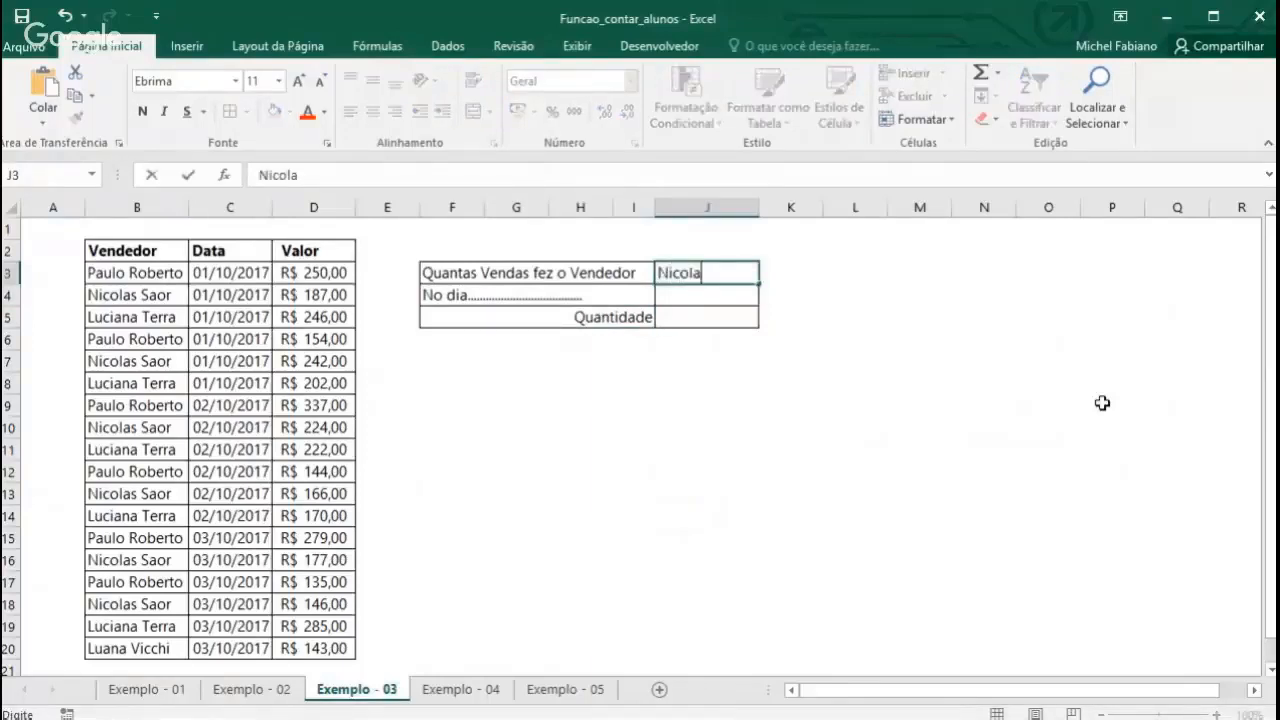
{"action": "type", "text": "s Saor"}
{"action": "key", "text": "Return"}
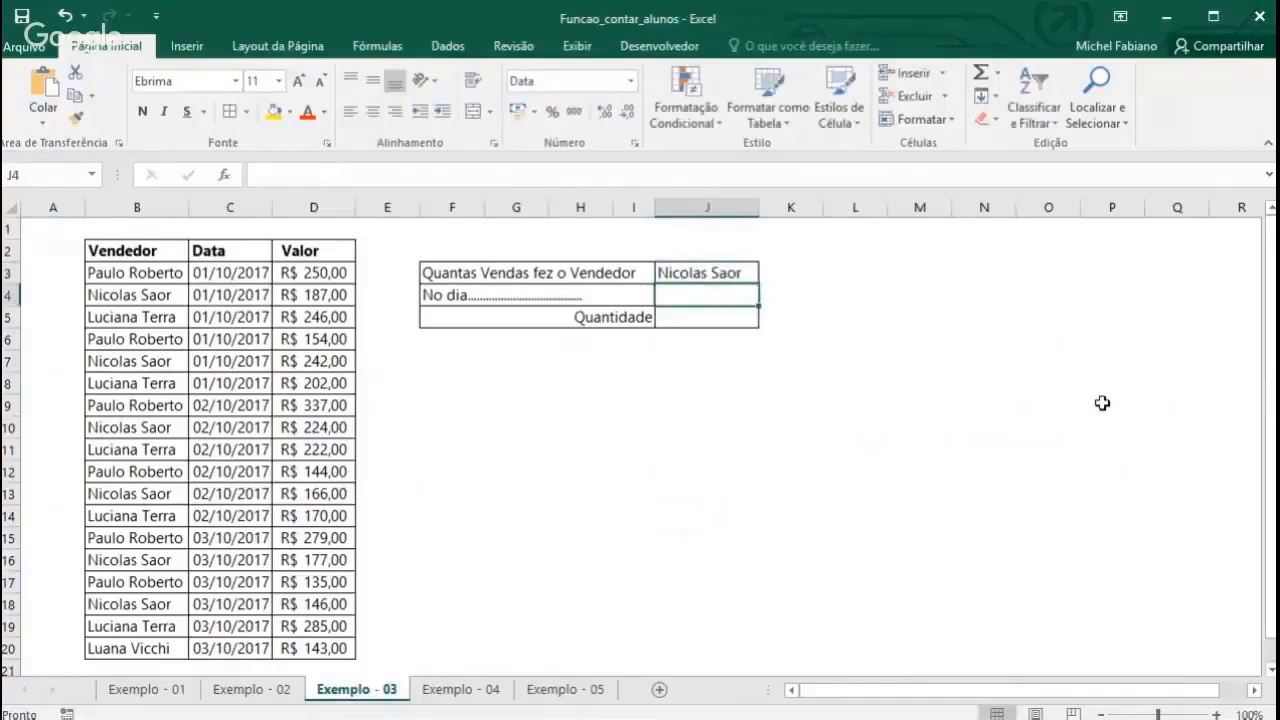
{"action": "type", "text": "01/10"}
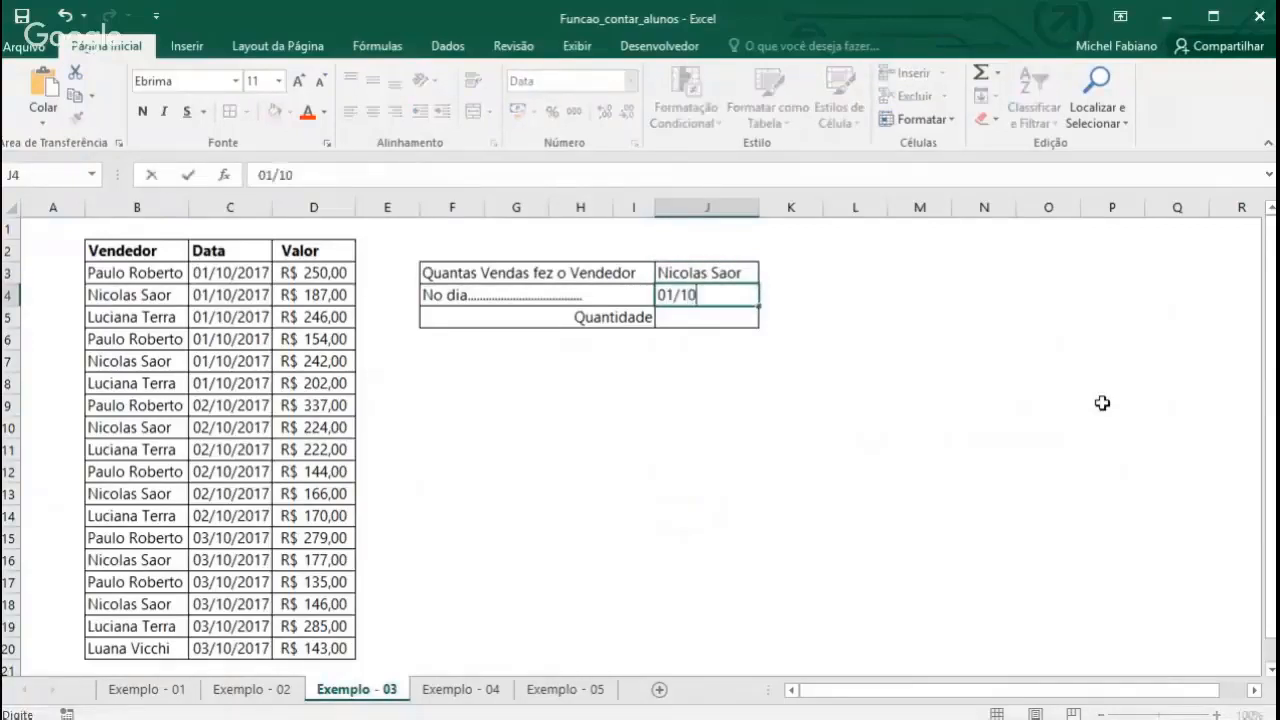
{"action": "key", "text": "Return"}
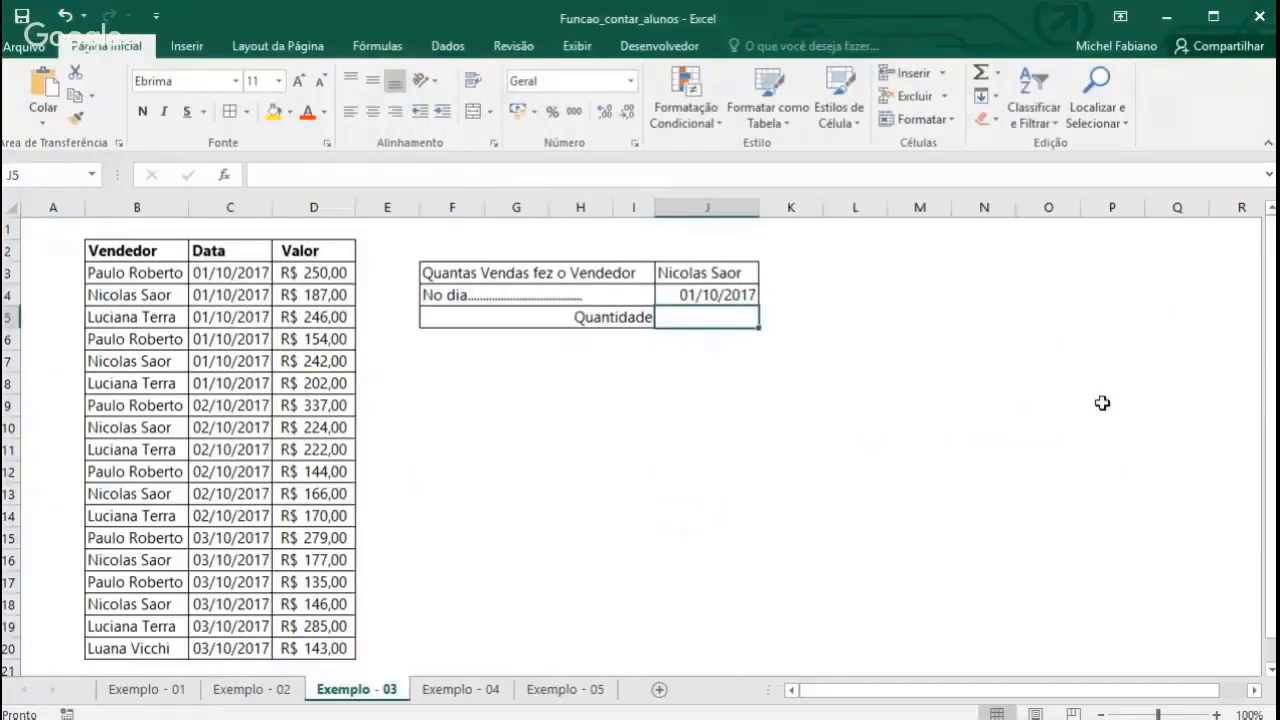
Enter =CONT.SES(B3:B20;J3;C3:C20;J4) in J5 to count the seller's sales on that day, and check it against rows 4 and 7
{"action": "type", "text": "=cont.se"}
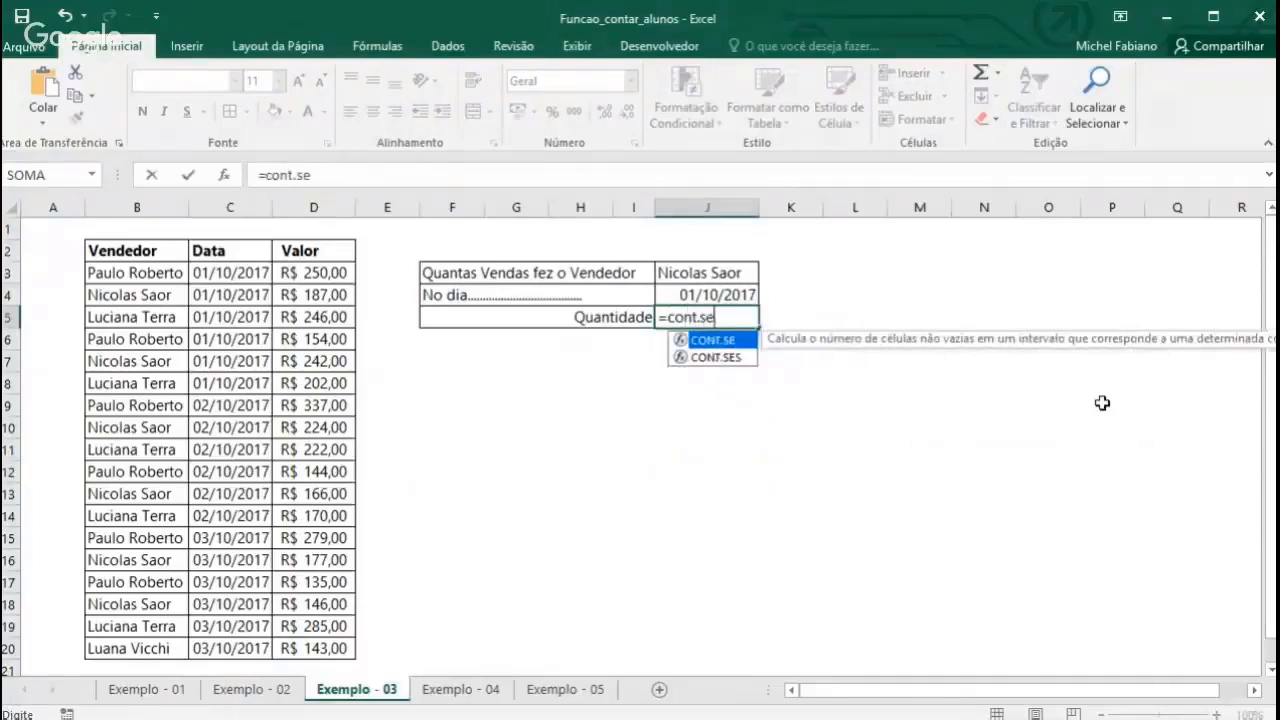
{"action": "type", "text": "s("}
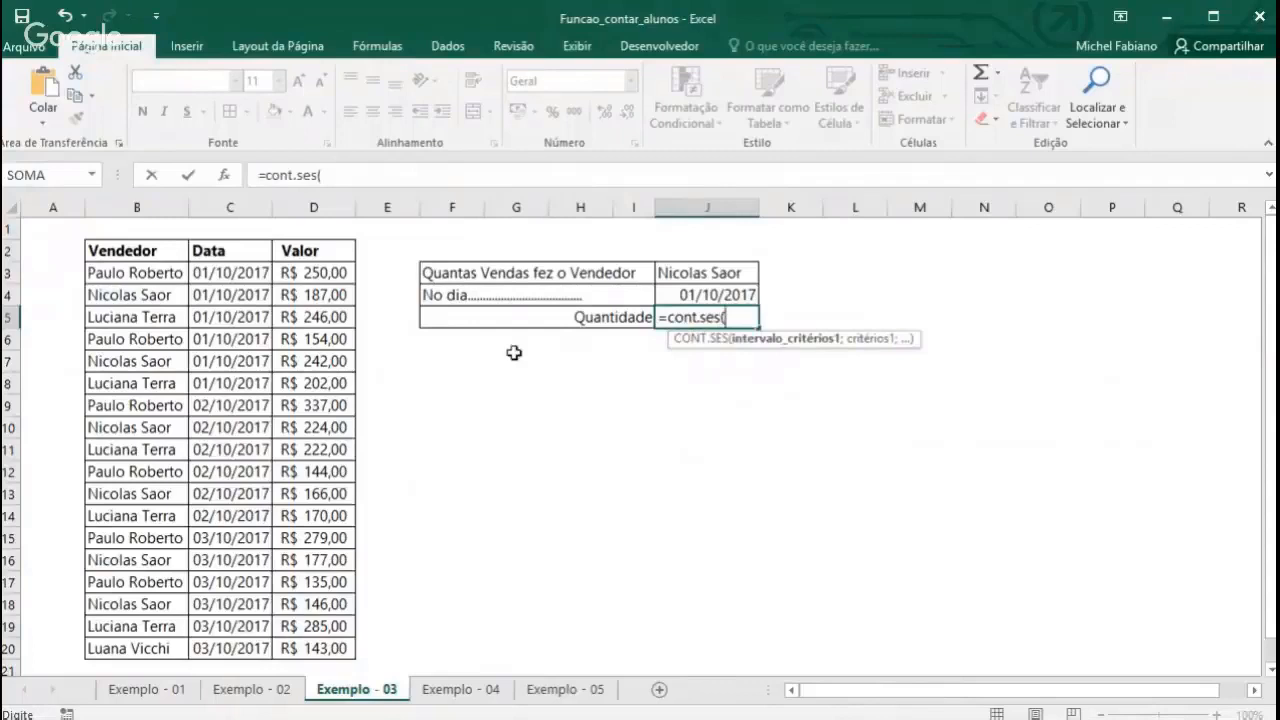
{"action": "left_click_drag", "start_coordinate": [140, 279], "coordinate": [130, 638]}
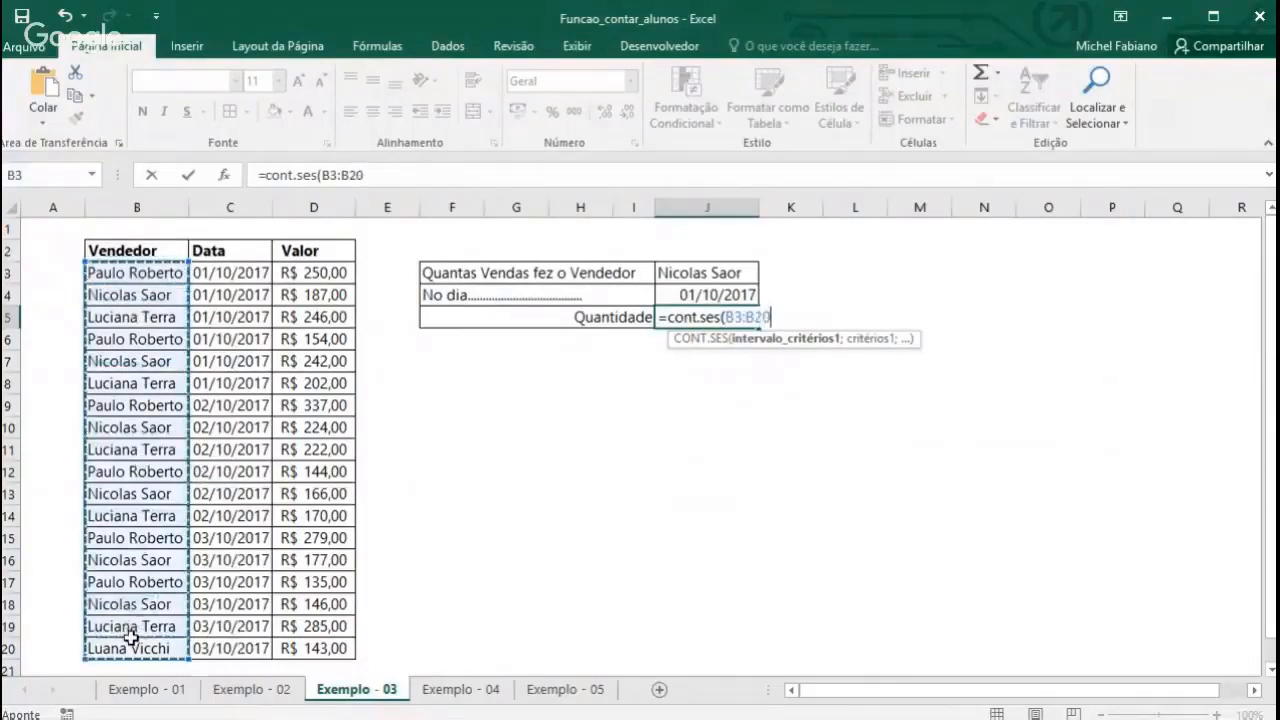
{"action": "type", "text": ";"}
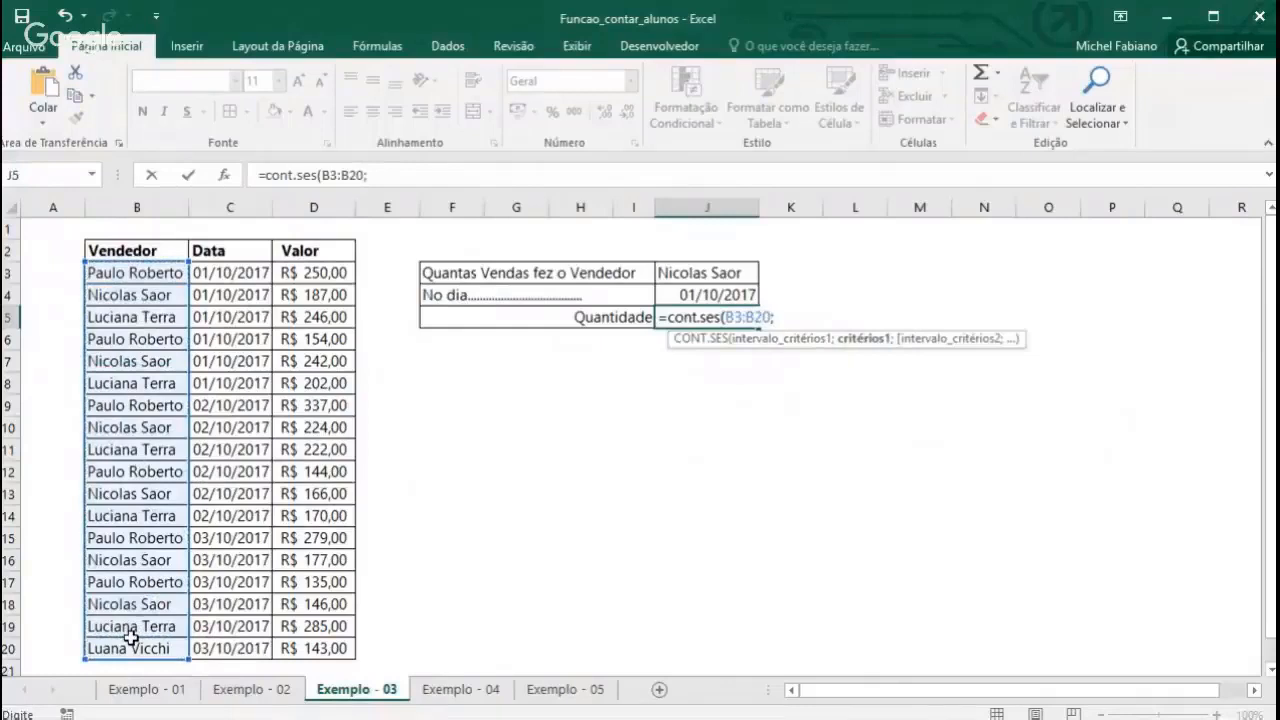
{"action": "left_click", "coordinate": [705, 272]}
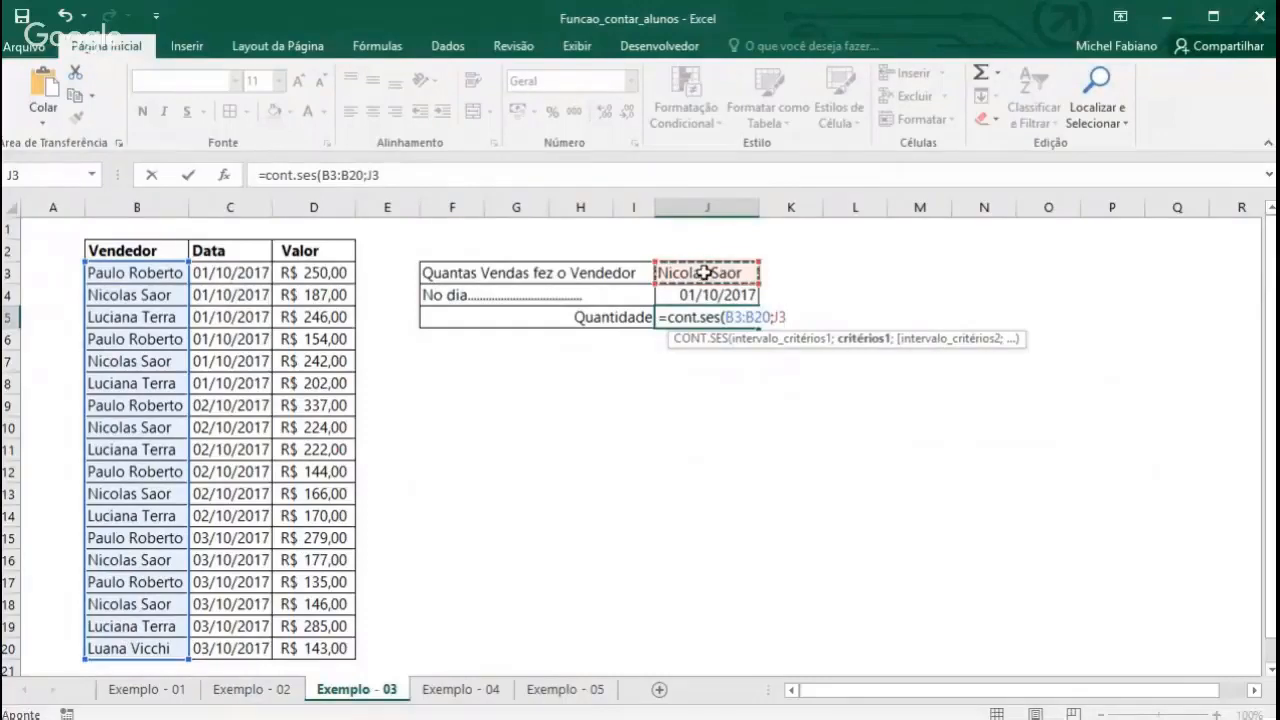
{"action": "type", "text": ";"}
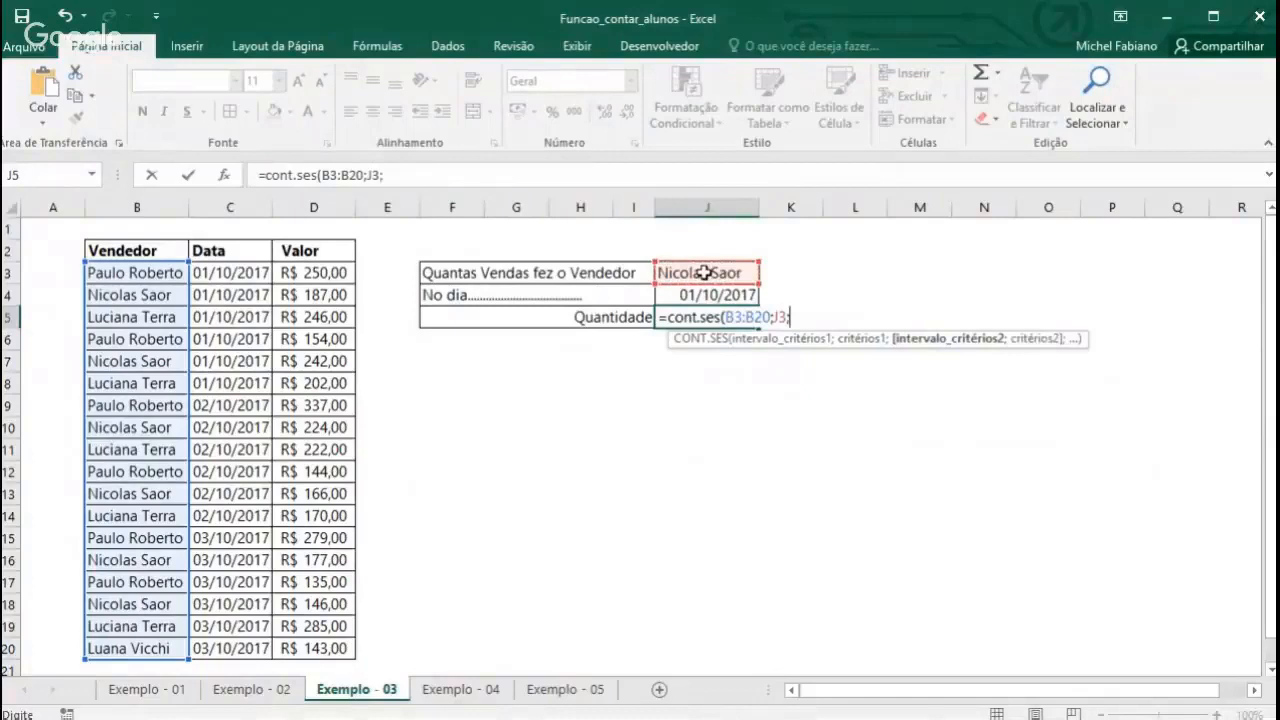
{"action": "left_click_drag", "start_coordinate": [237, 281], "coordinate": [224, 647]}
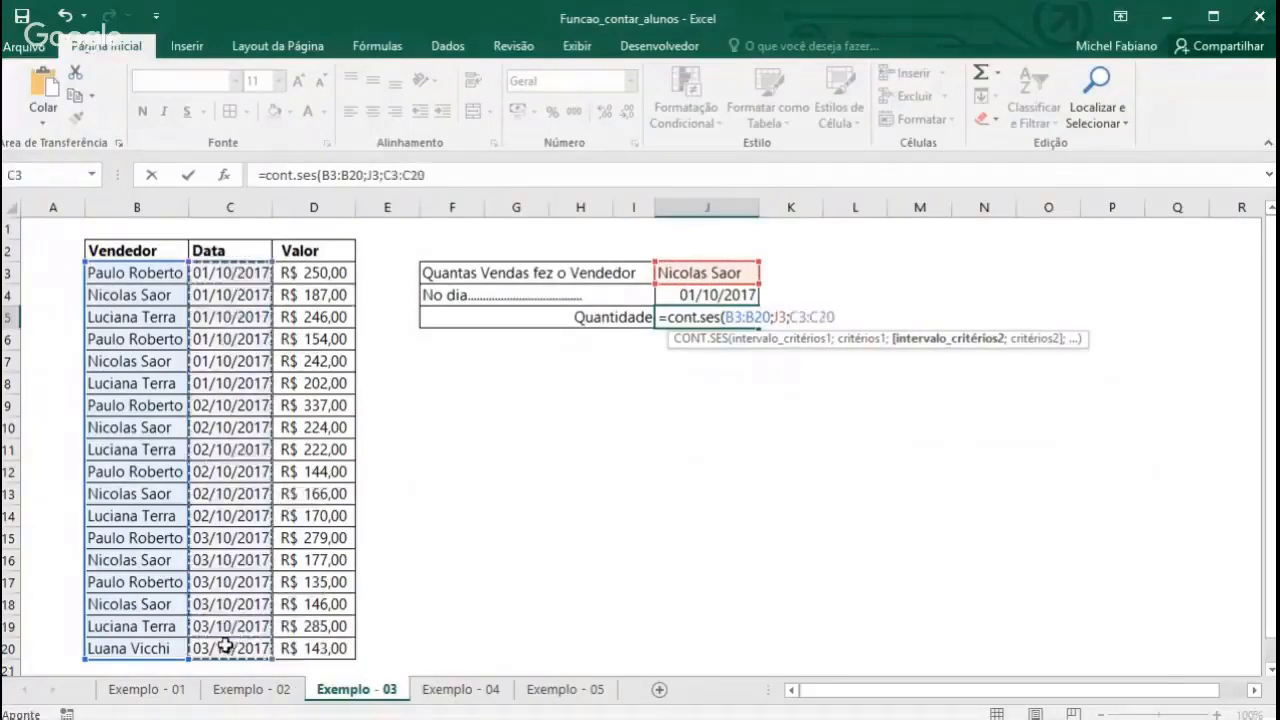
{"action": "type", "text": ";"}
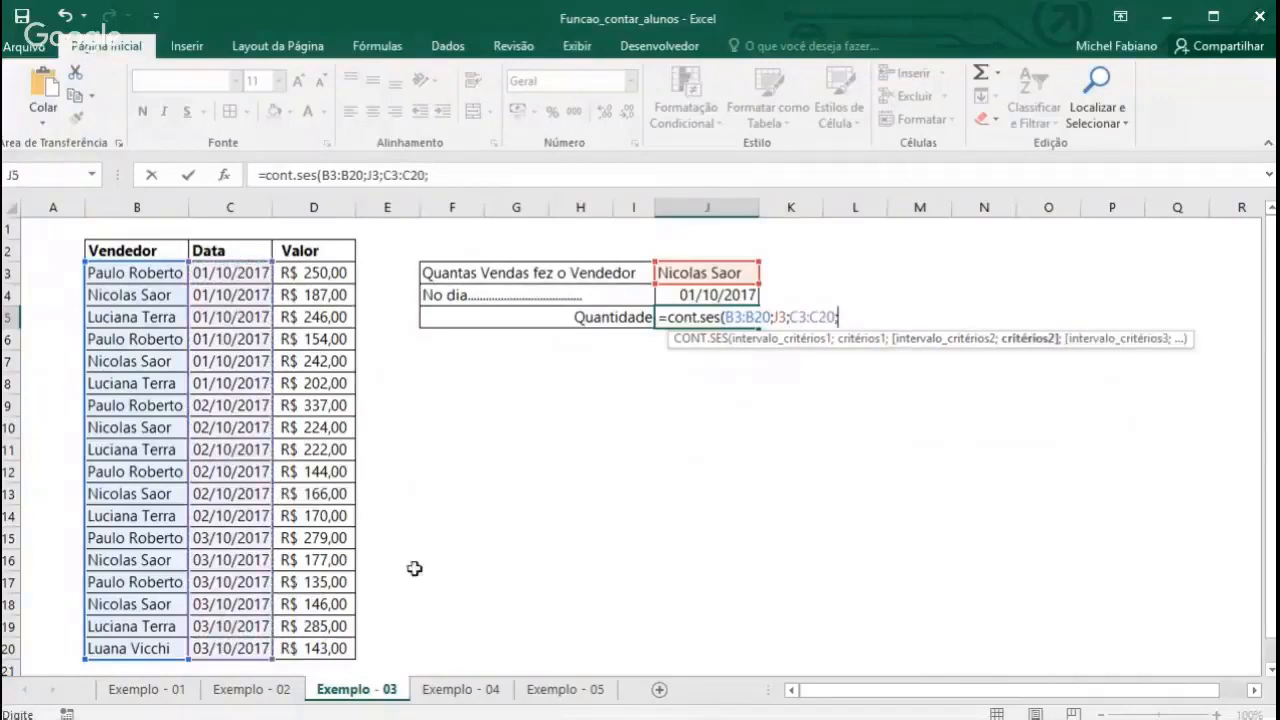
{"action": "left_click", "coordinate": [696, 296]}
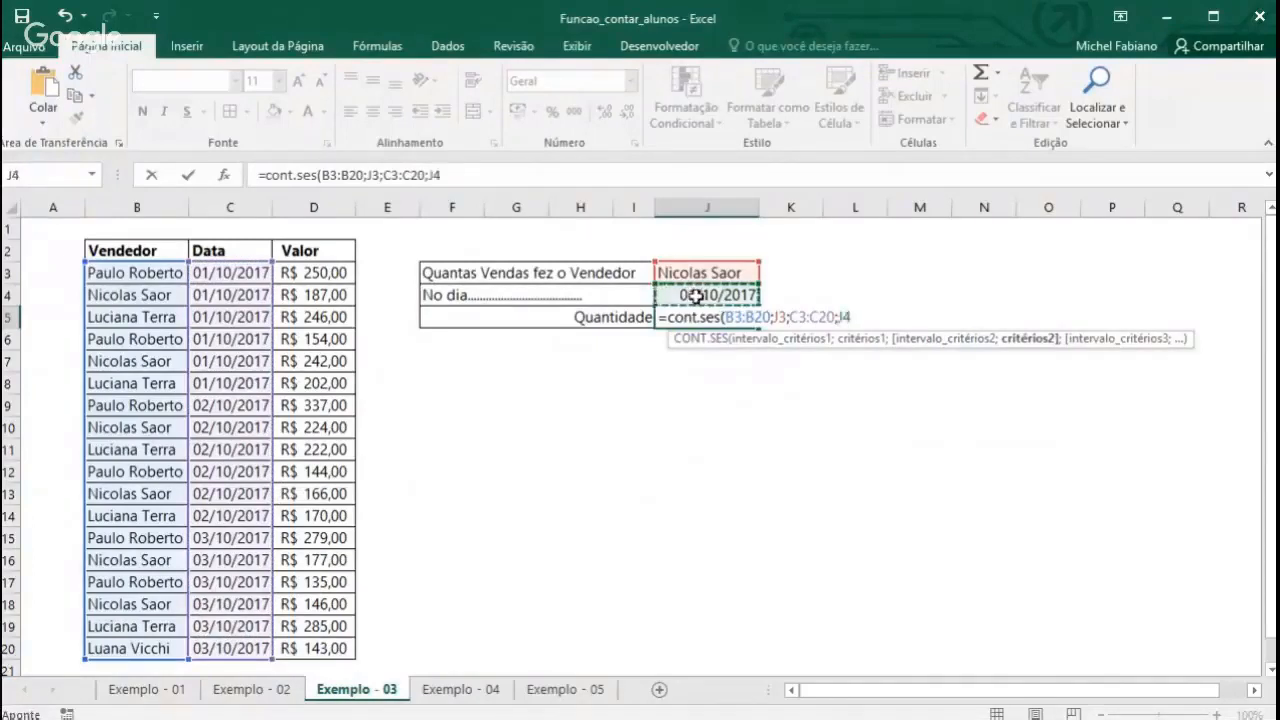
{"action": "type", "text": ")"}
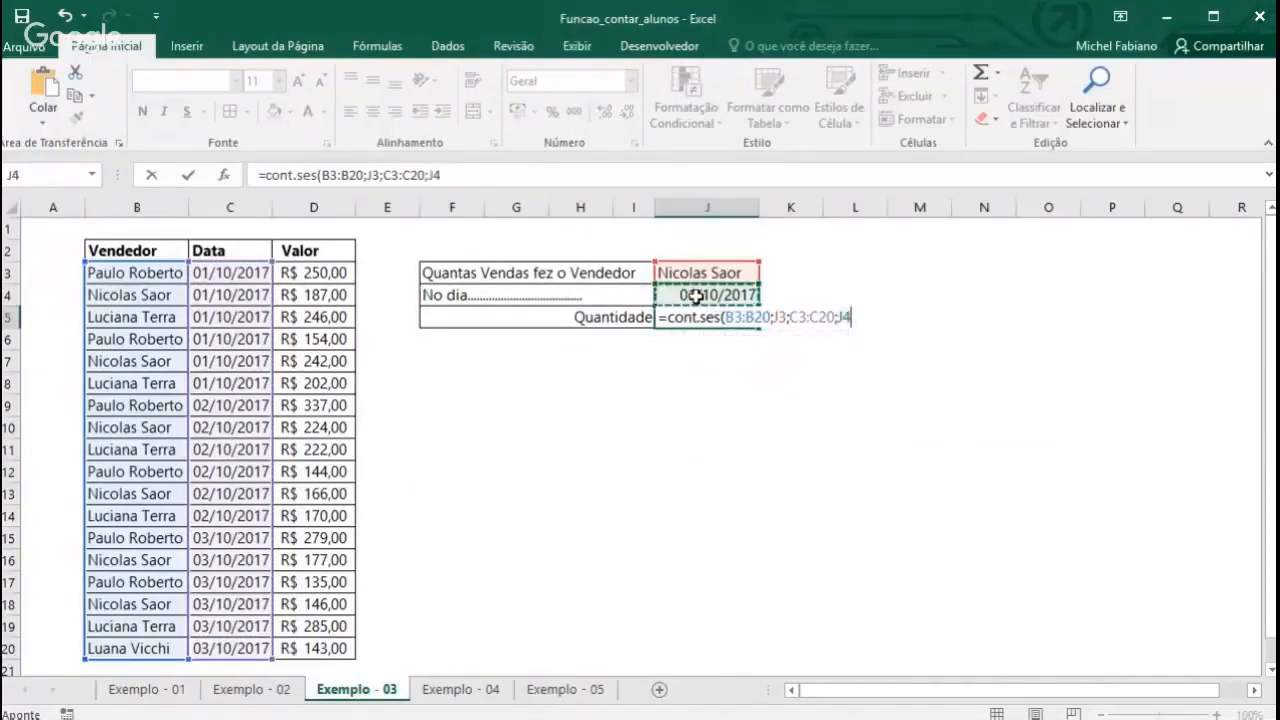
{"action": "key", "text": "Return"}
{"action": "key", "text": "Up"}
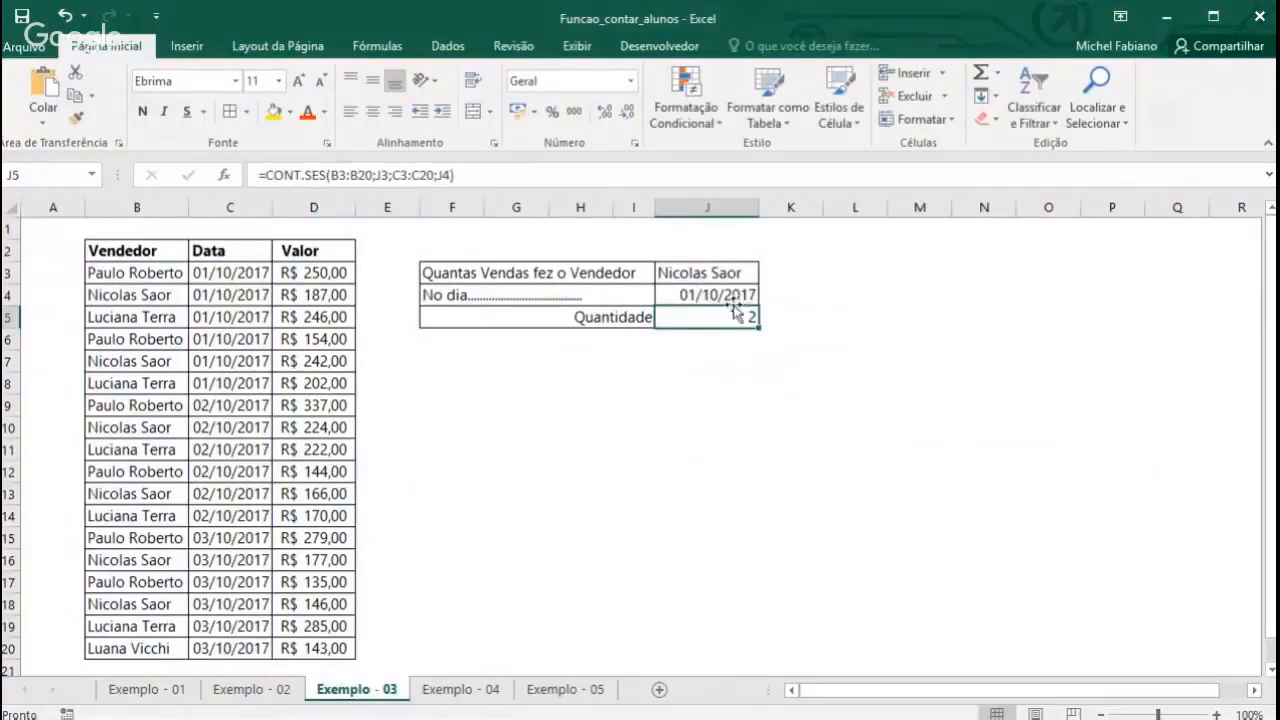
{"action": "left_click_drag", "start_coordinate": [119, 295], "coordinate": [246, 293]}
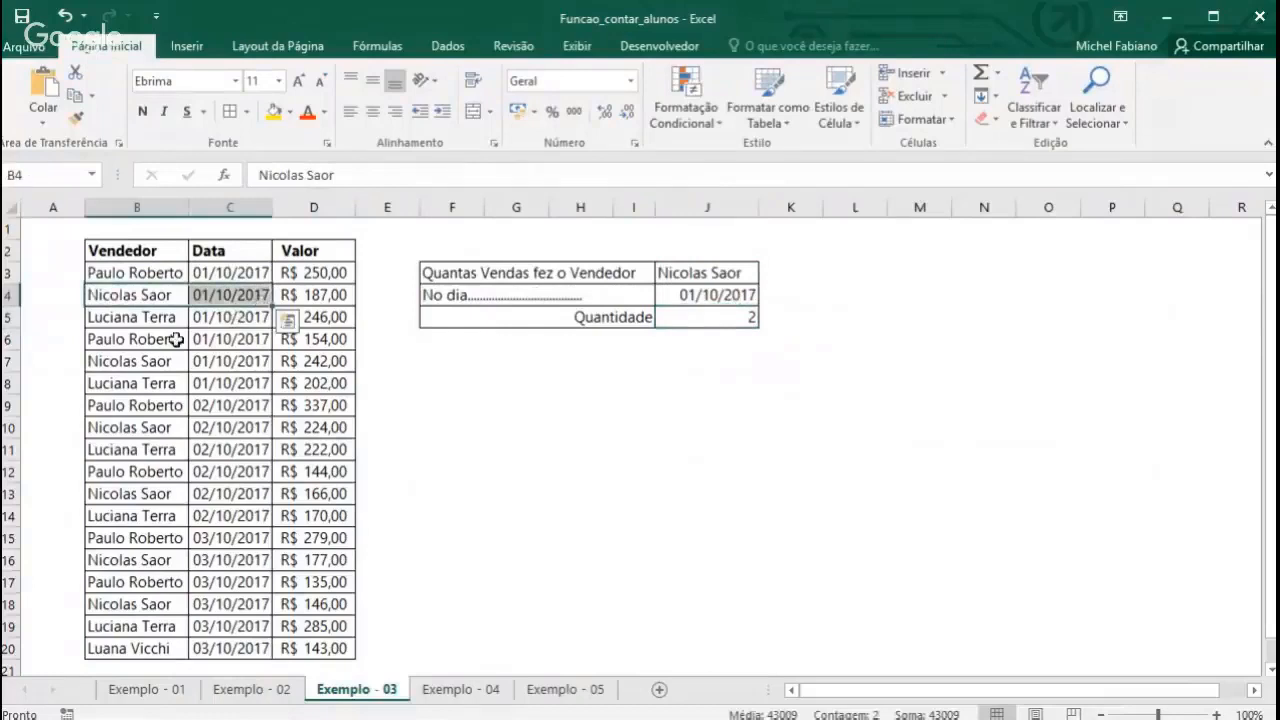
{"action": "left_click_drag", "start_coordinate": [165, 361], "coordinate": [335, 362]}
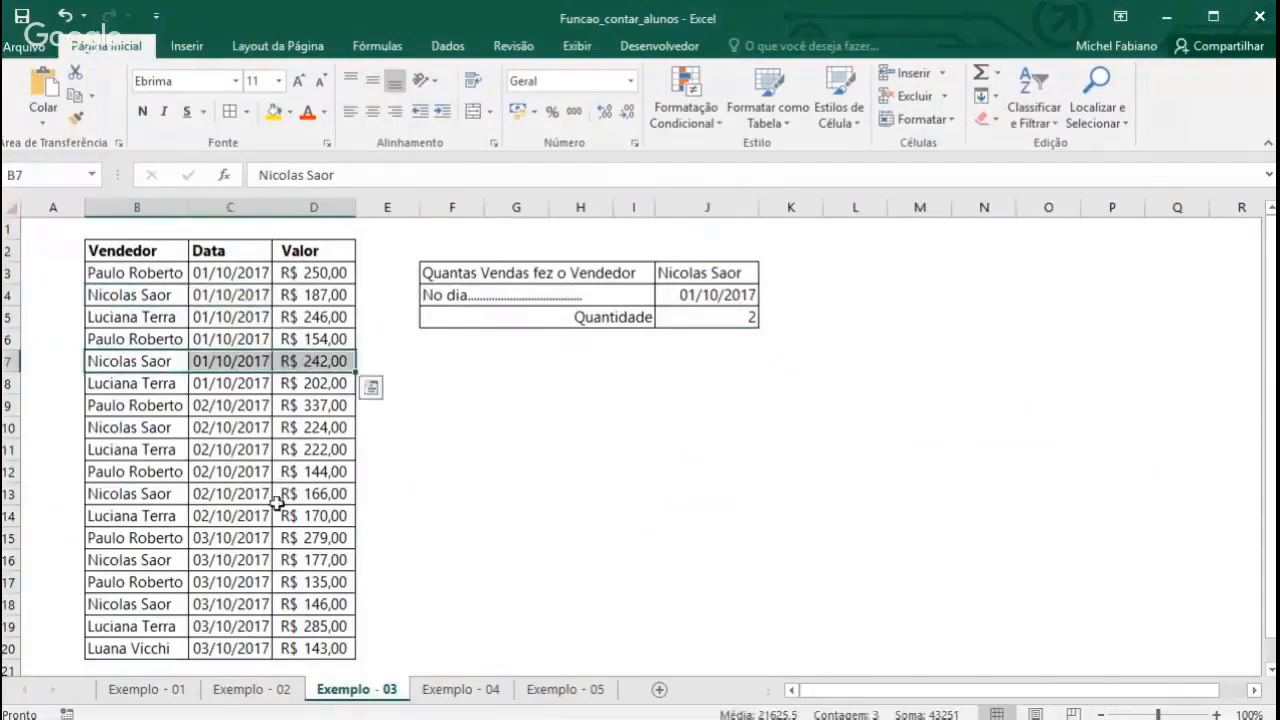
Set the date in J4 to 02/10/2017 to recount the seller's sales
{"action": "left_click", "coordinate": [695, 291]}
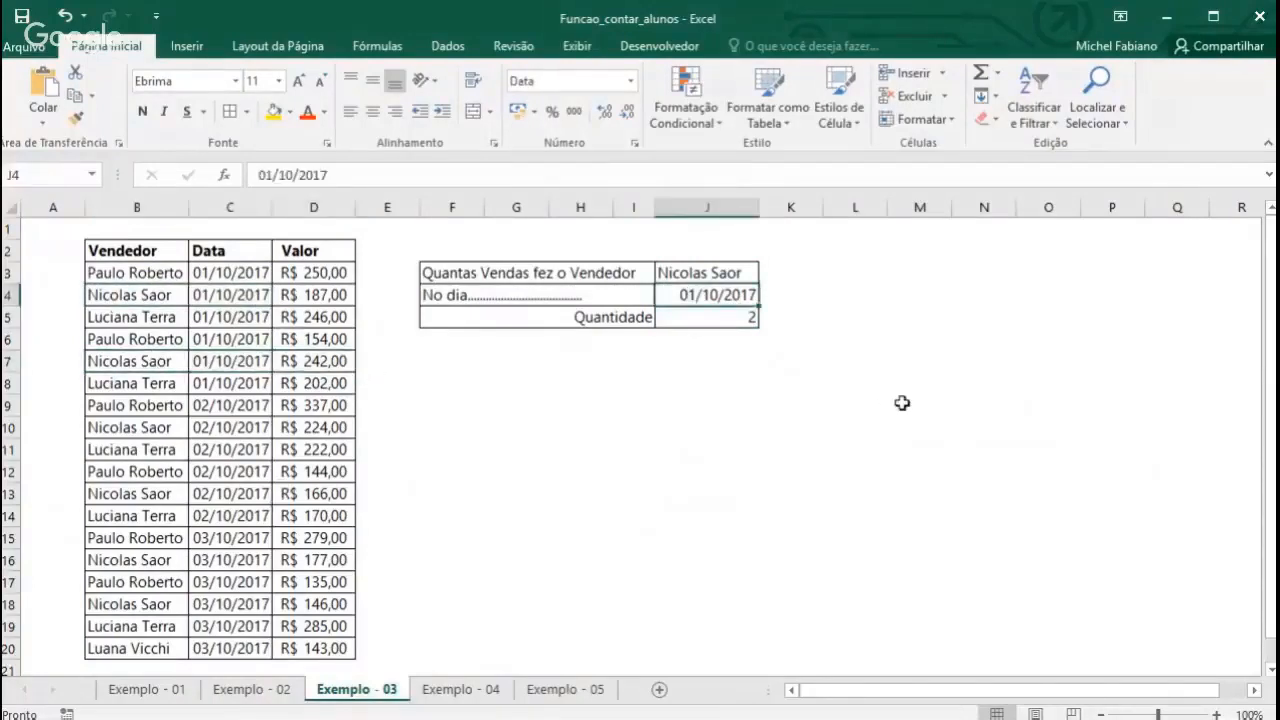
{"action": "type", "text": "02/10"}
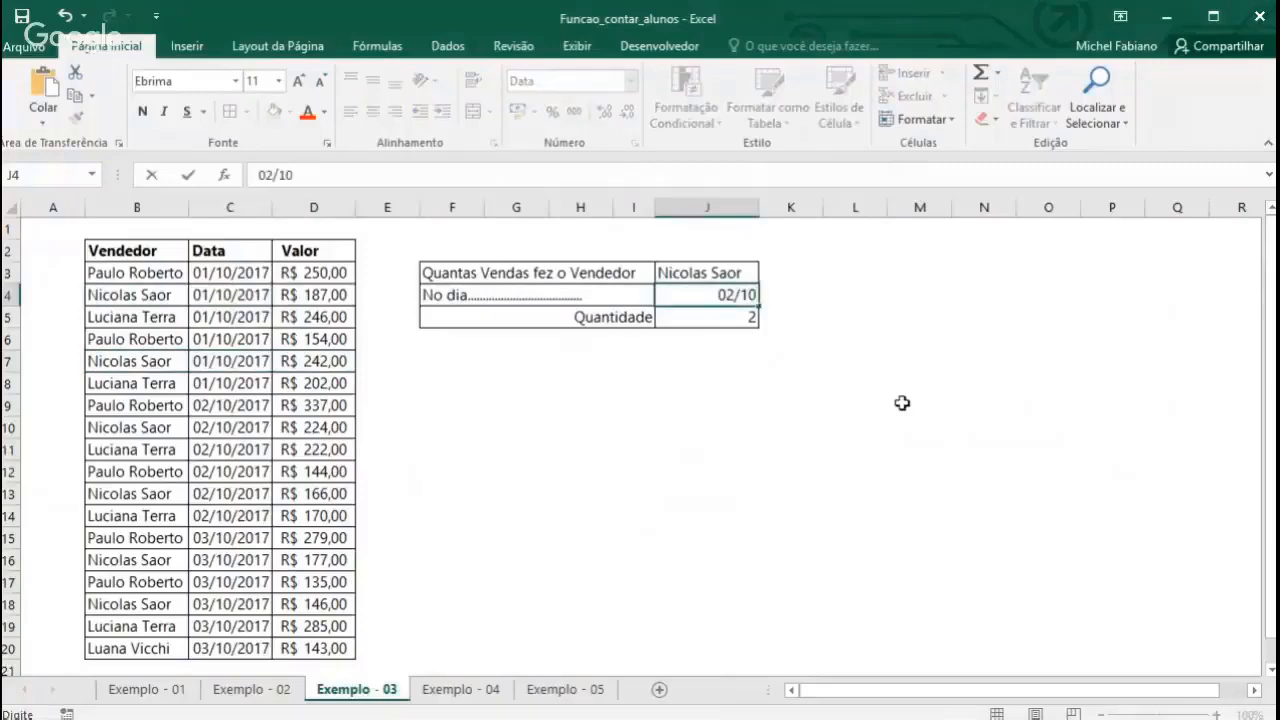
{"action": "key", "text": "Return"}
{"action": "key", "text": "Up"}
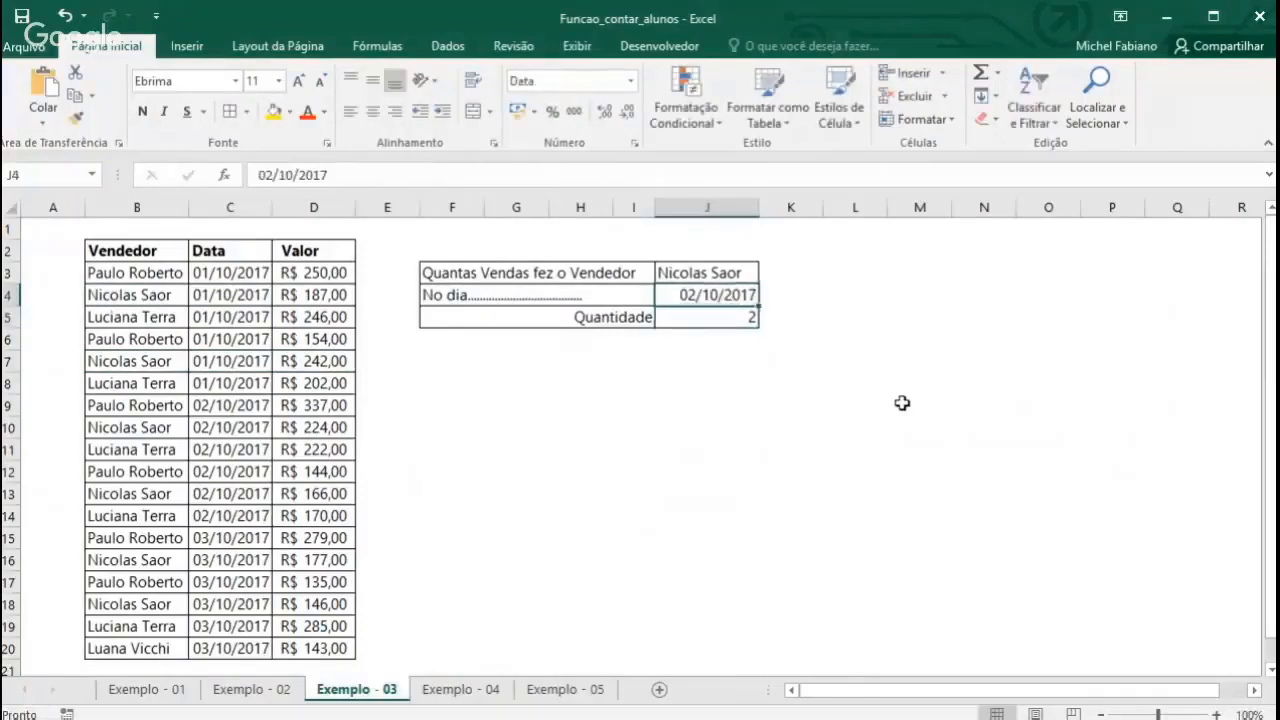
Set the date in J4 to 03/10/2017 to recount the seller's sales
{"action": "type", "text": "03"}
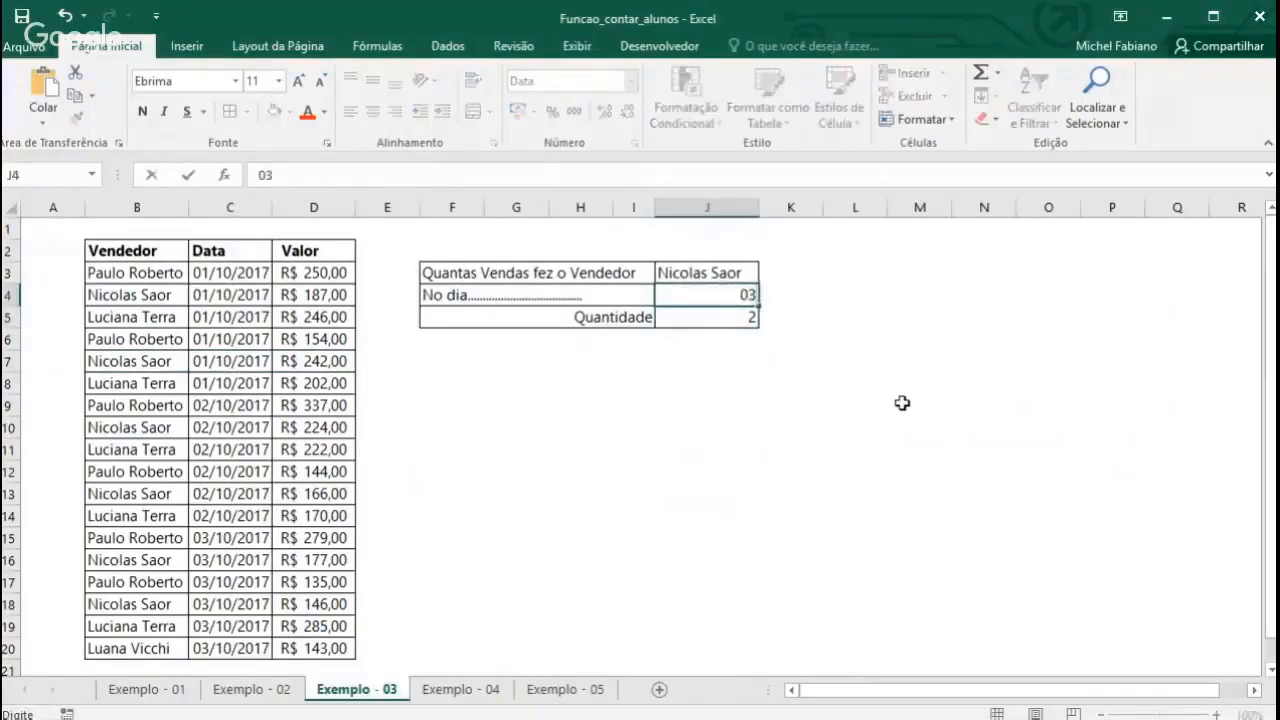
{"action": "type", "text": "/10/2017"}
{"action": "key", "text": "Return"}
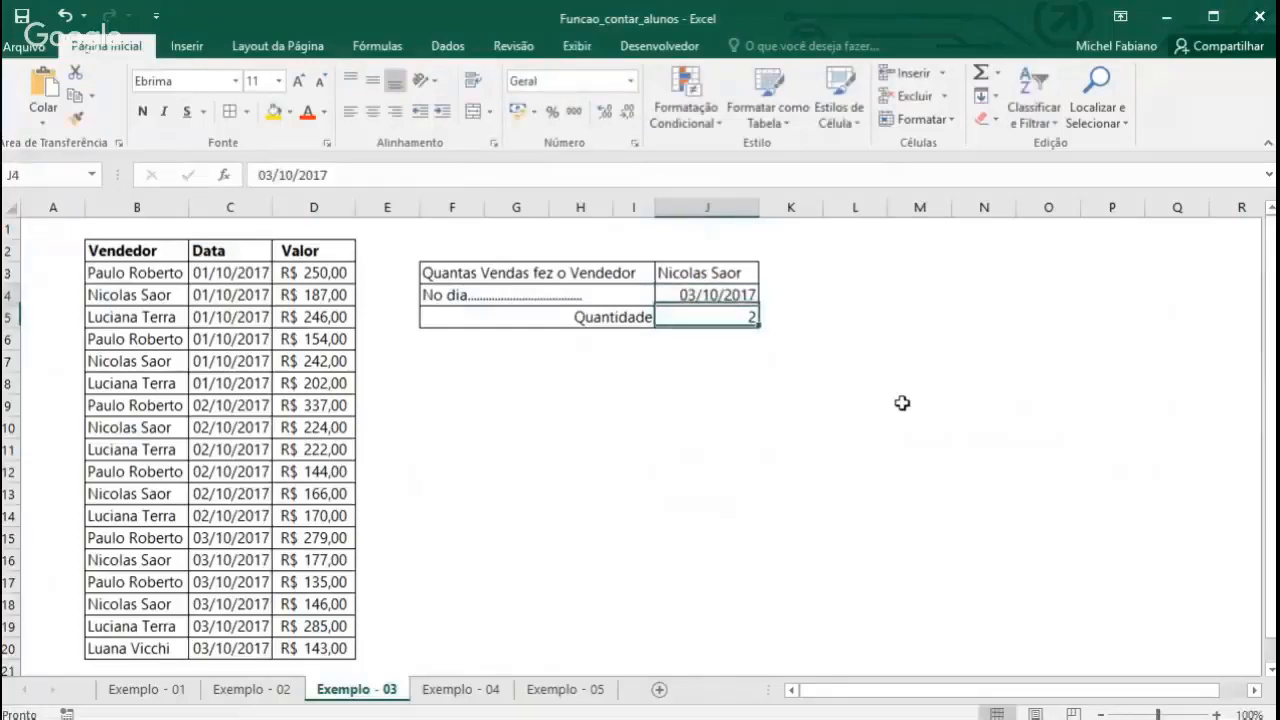
Enter the first listed seller's full name in J3 and the date 01/10/2017 in J4
{"action": "key", "text": "Up"}
{"action": "key", "text": "Up"}
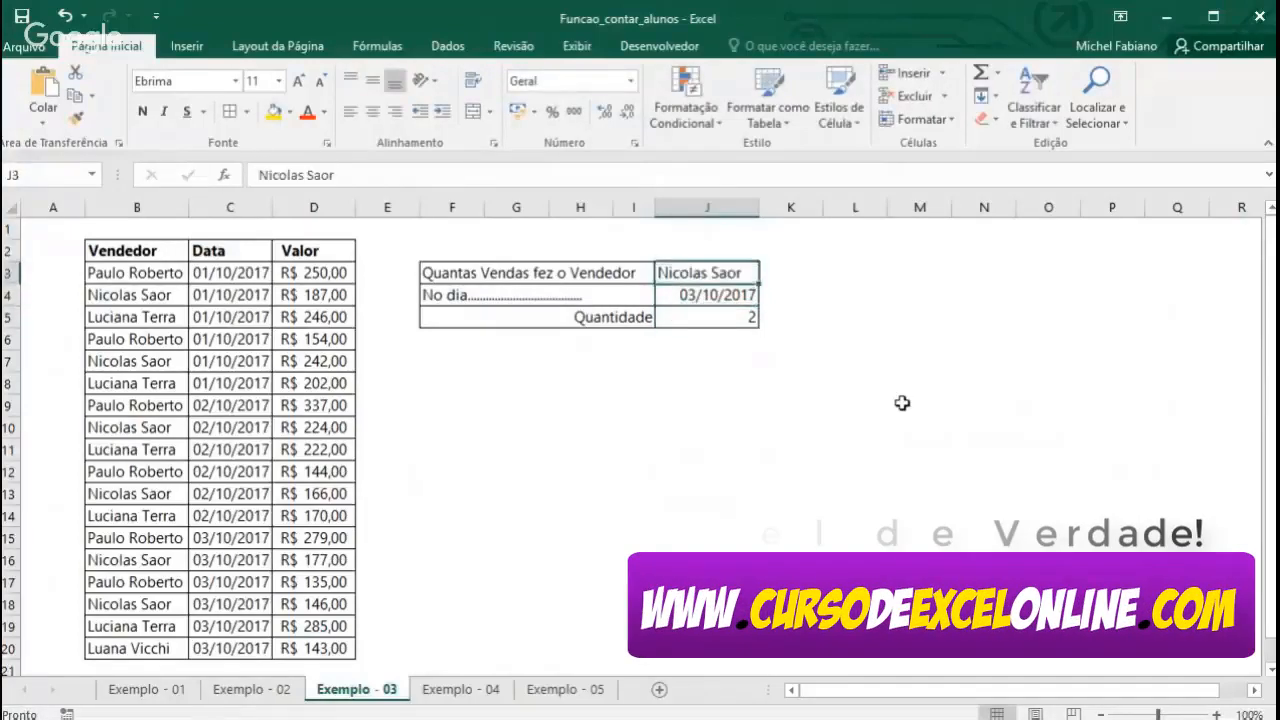
{"action": "type", "text": "Paulo Roberto"}
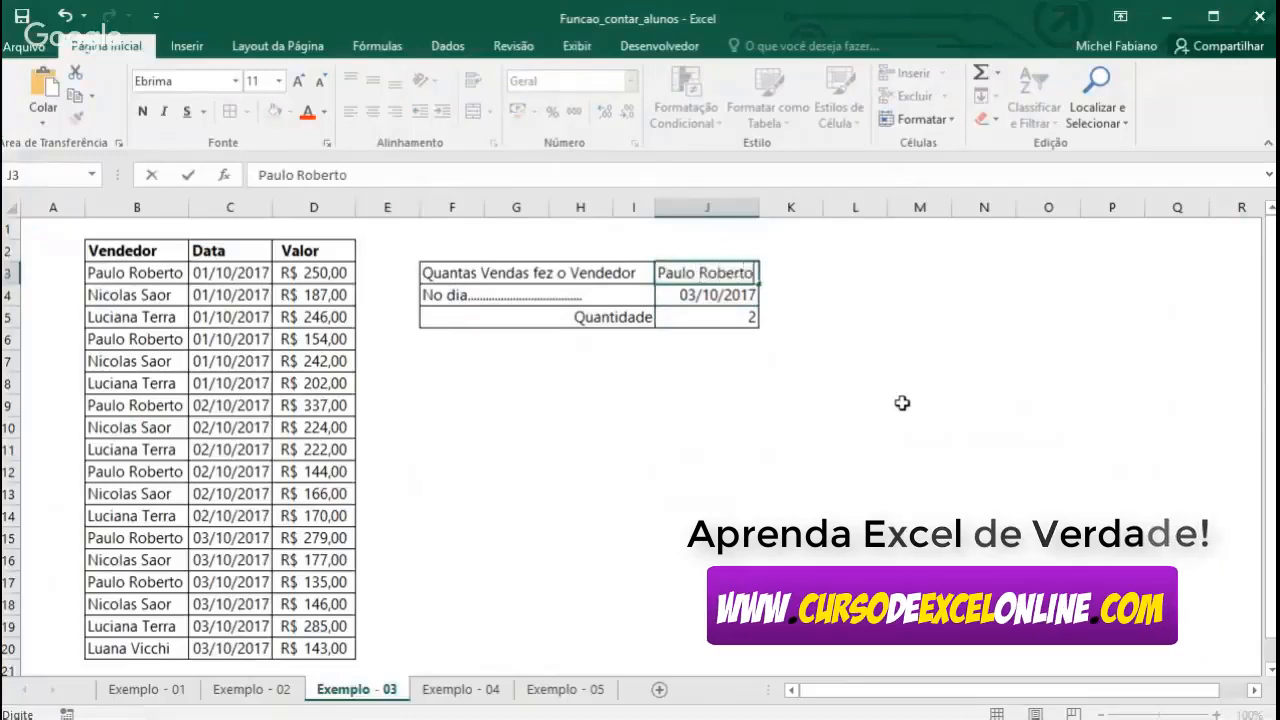
{"action": "key", "text": "Return"}
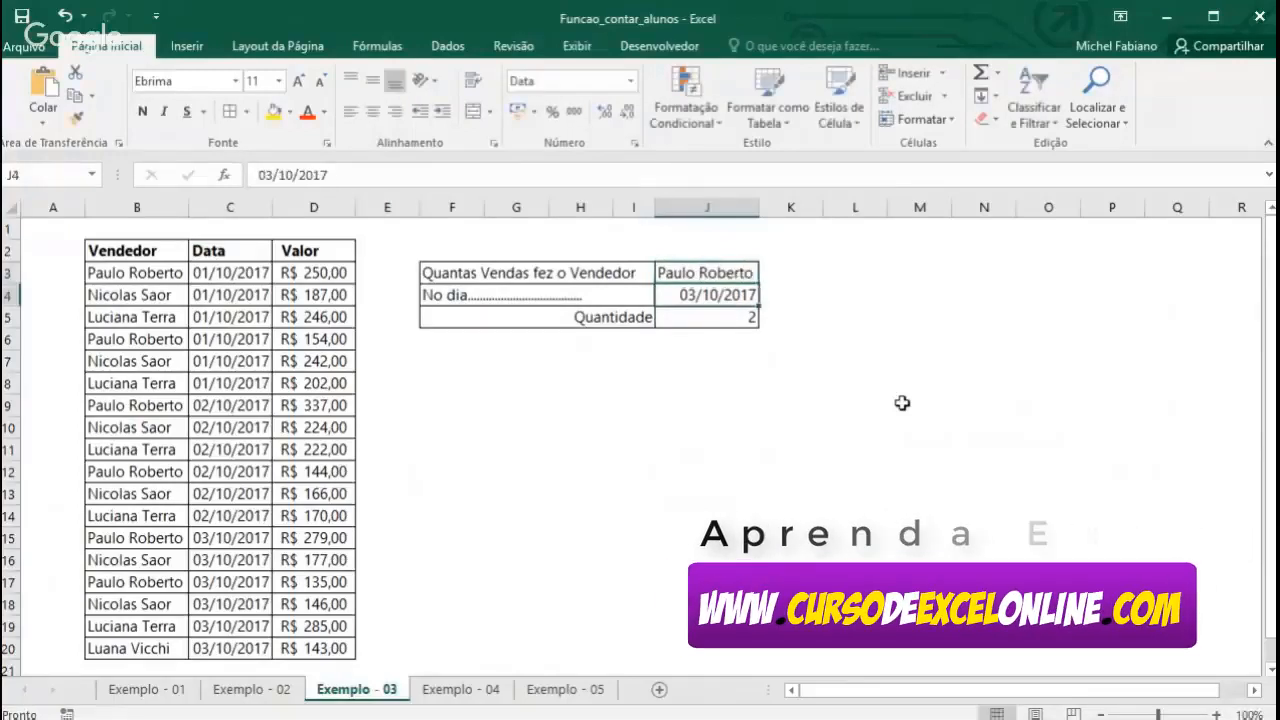
{"action": "type", "text": "01/10/2017"}
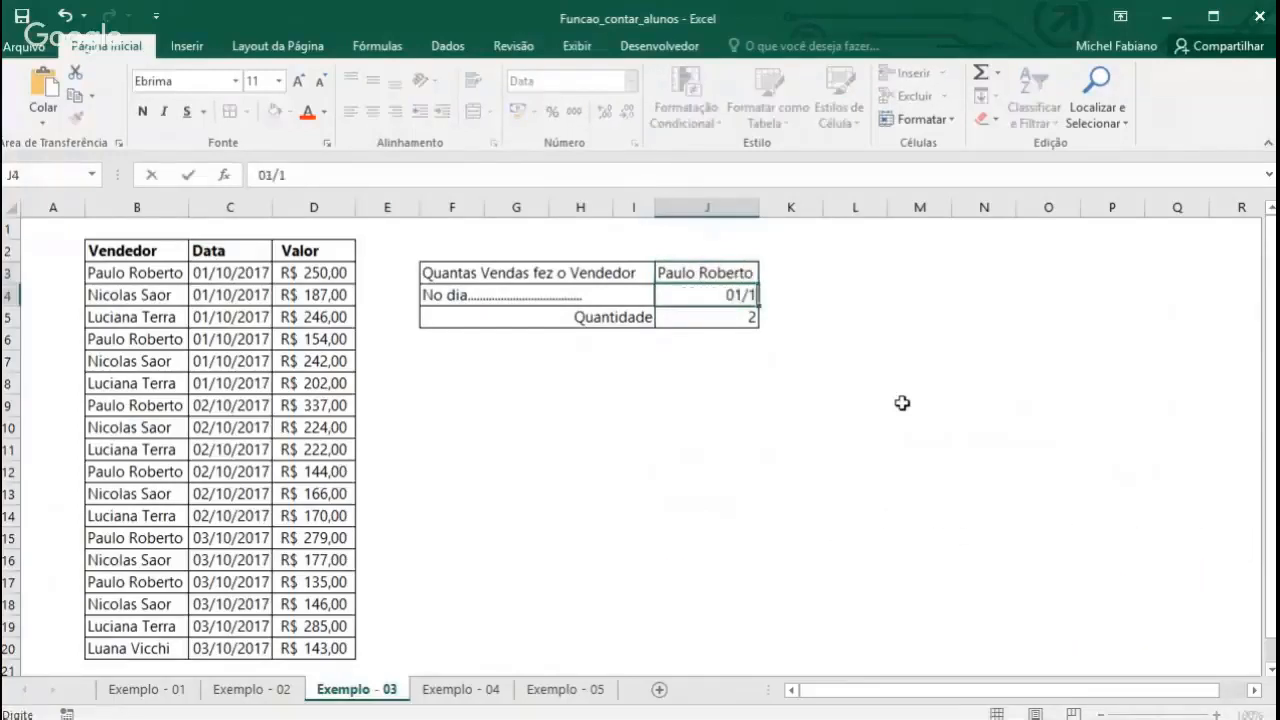
{"action": "key", "text": "Return"}
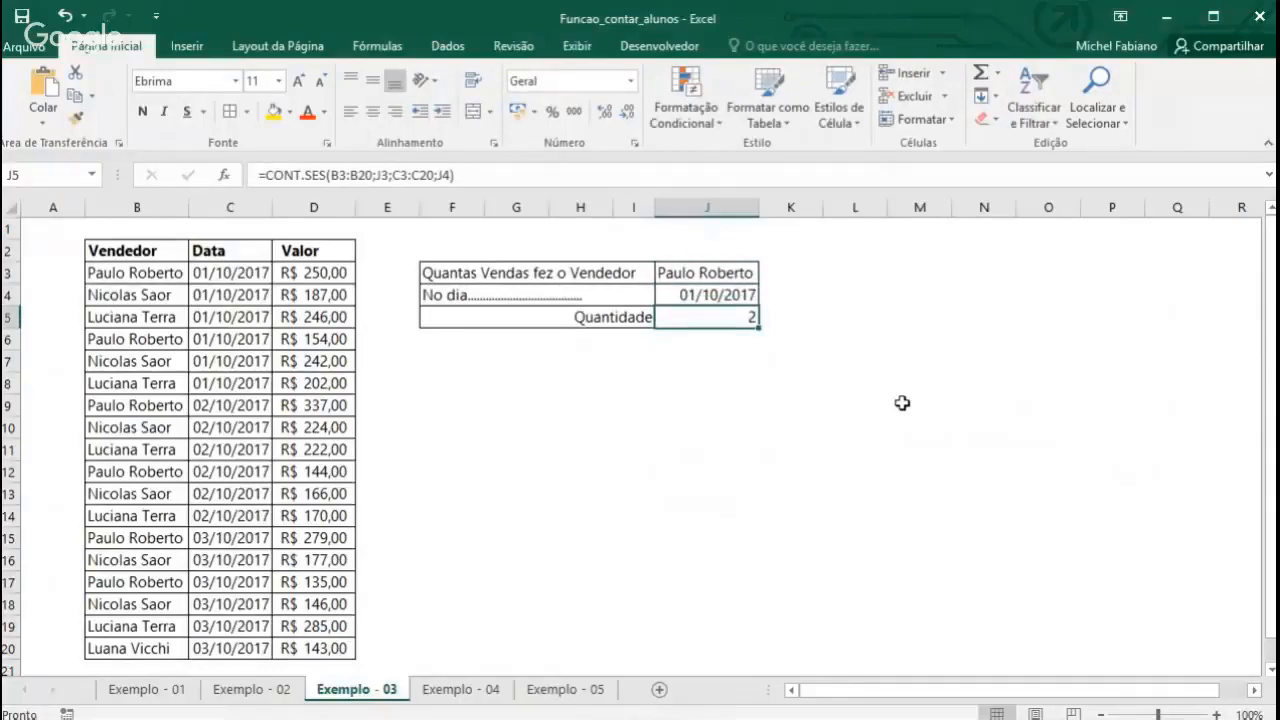
Enter the full name of the seller in row 20 in J3 and the date 03/10/2017 in J4
{"action": "key", "text": "Up"}
{"action": "key", "text": "Up"}
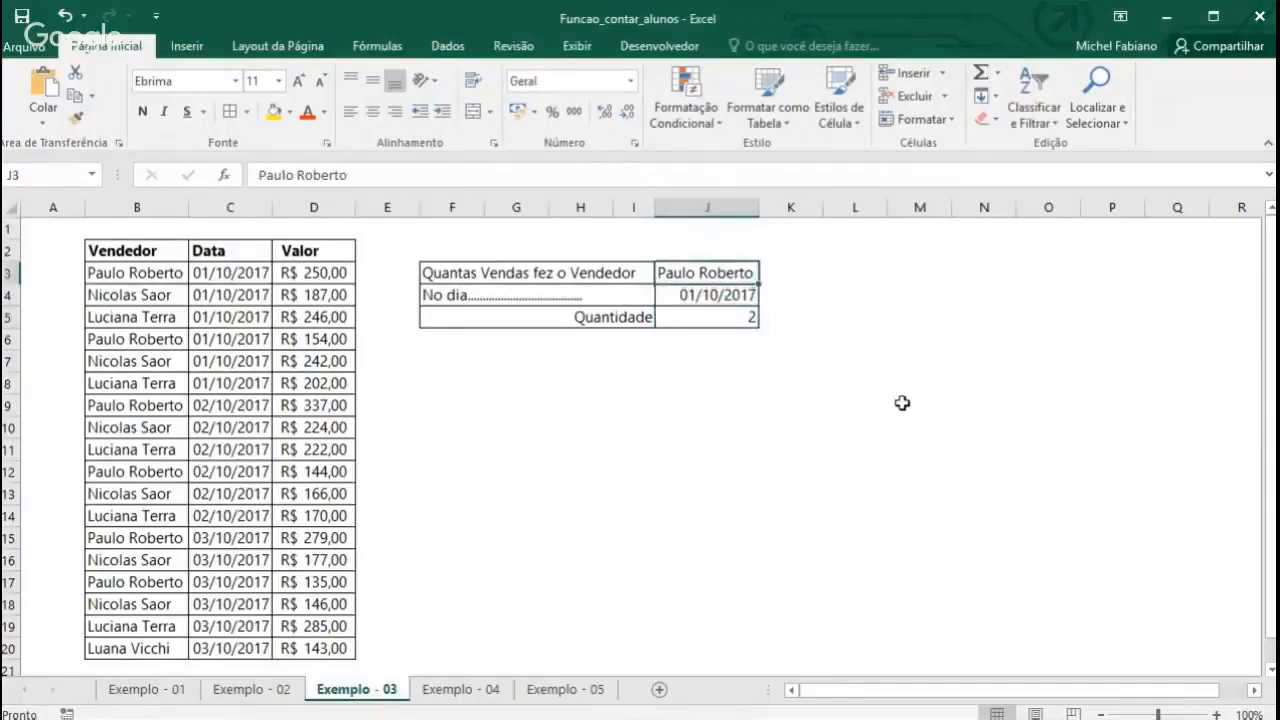
{"action": "key", "text": "BackSpace"}
{"action": "type", "text": "Luana V"}
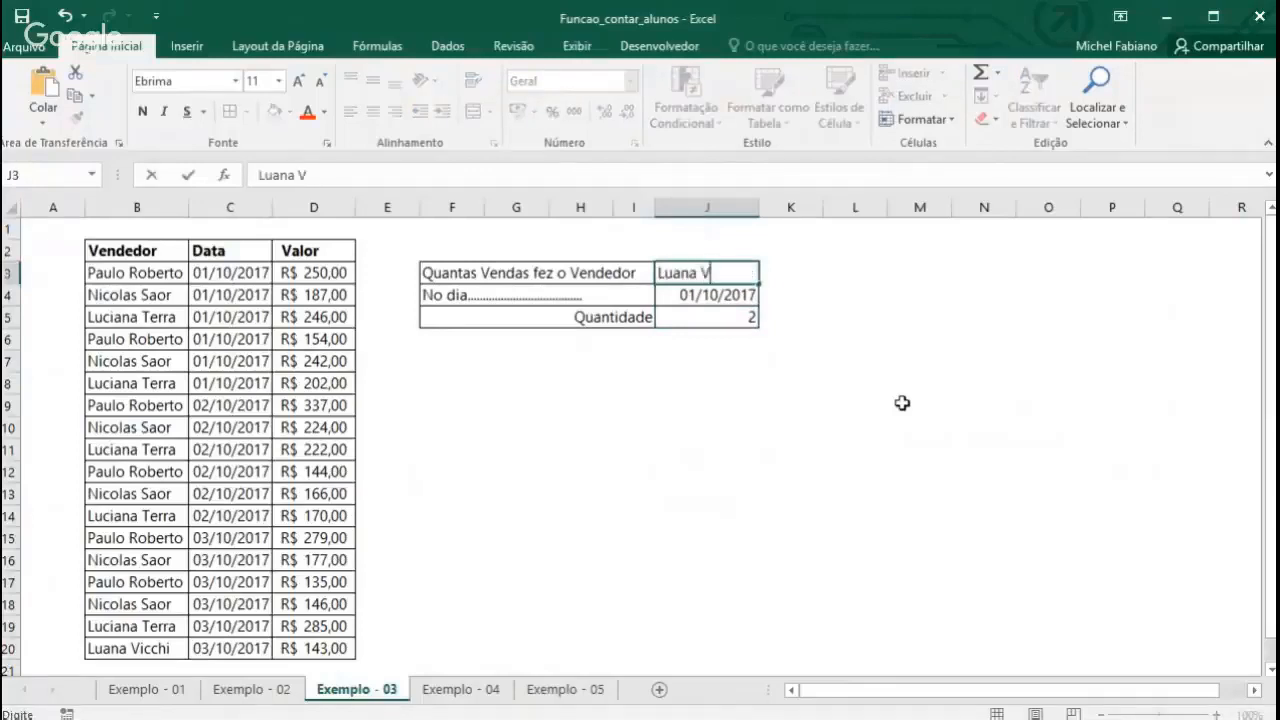
{"action": "type", "text": "icchi"}
{"action": "key", "text": "Return"}
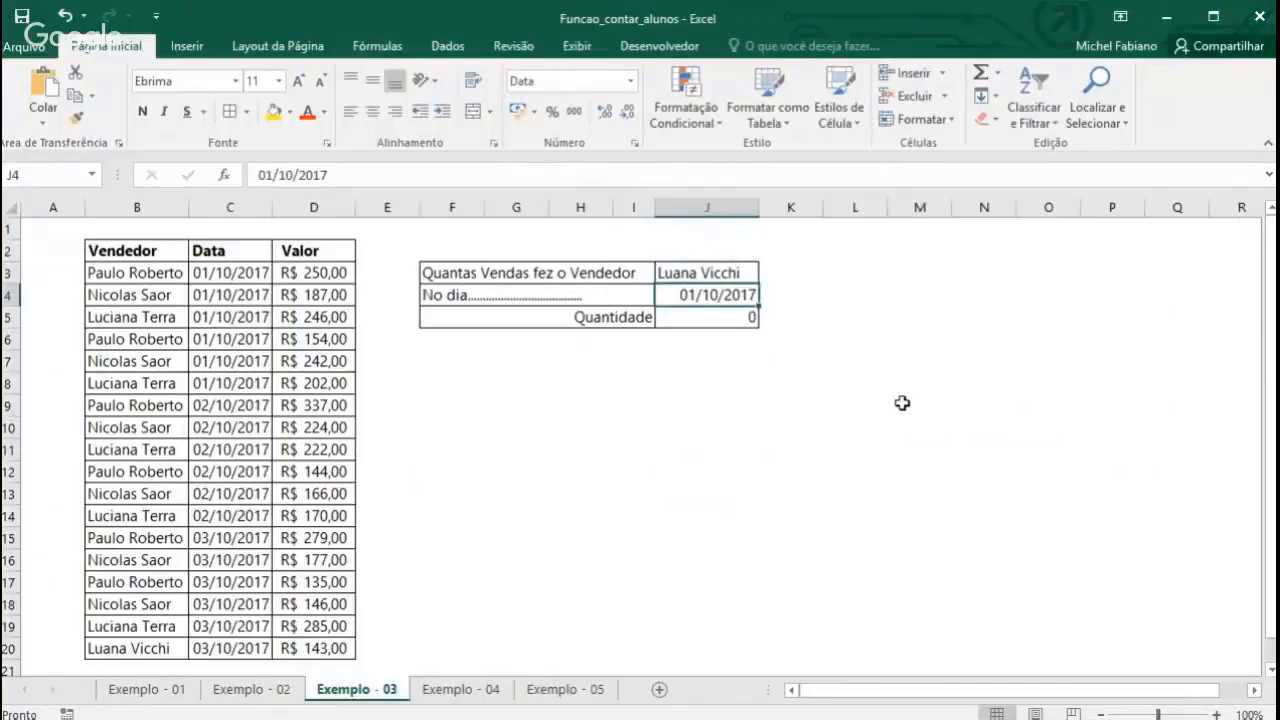
{"action": "type", "text": "03/10"}
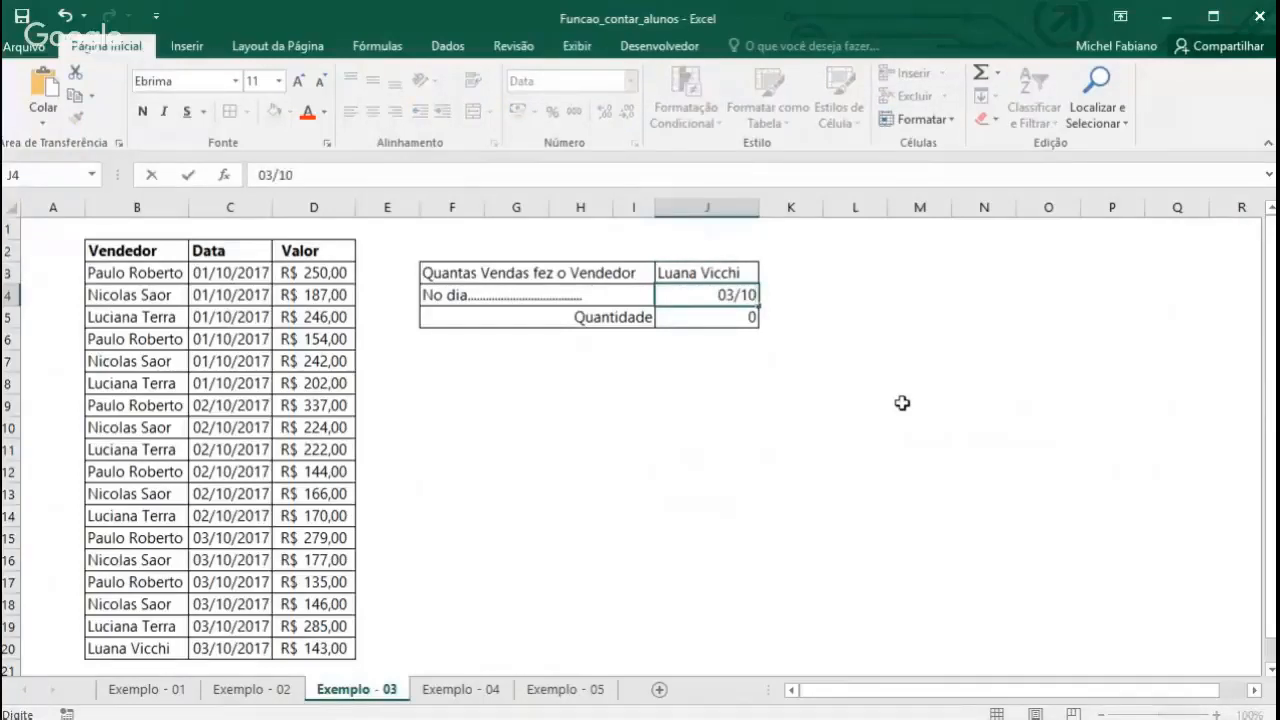
{"action": "key", "text": "Return"}
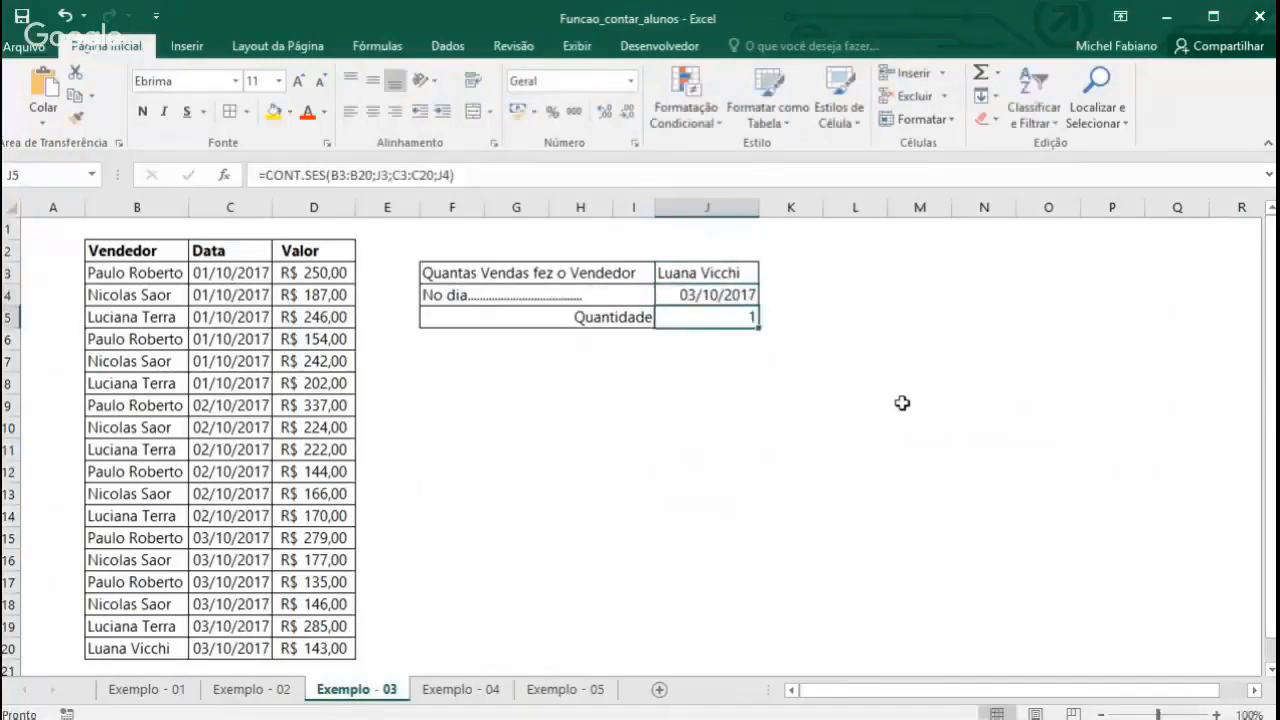
Set the date in J4 to 02/10/2017 and review the seller cell and the counting formula in J5
{"action": "key", "text": "Up"}
{"action": "type", "text": "0"}
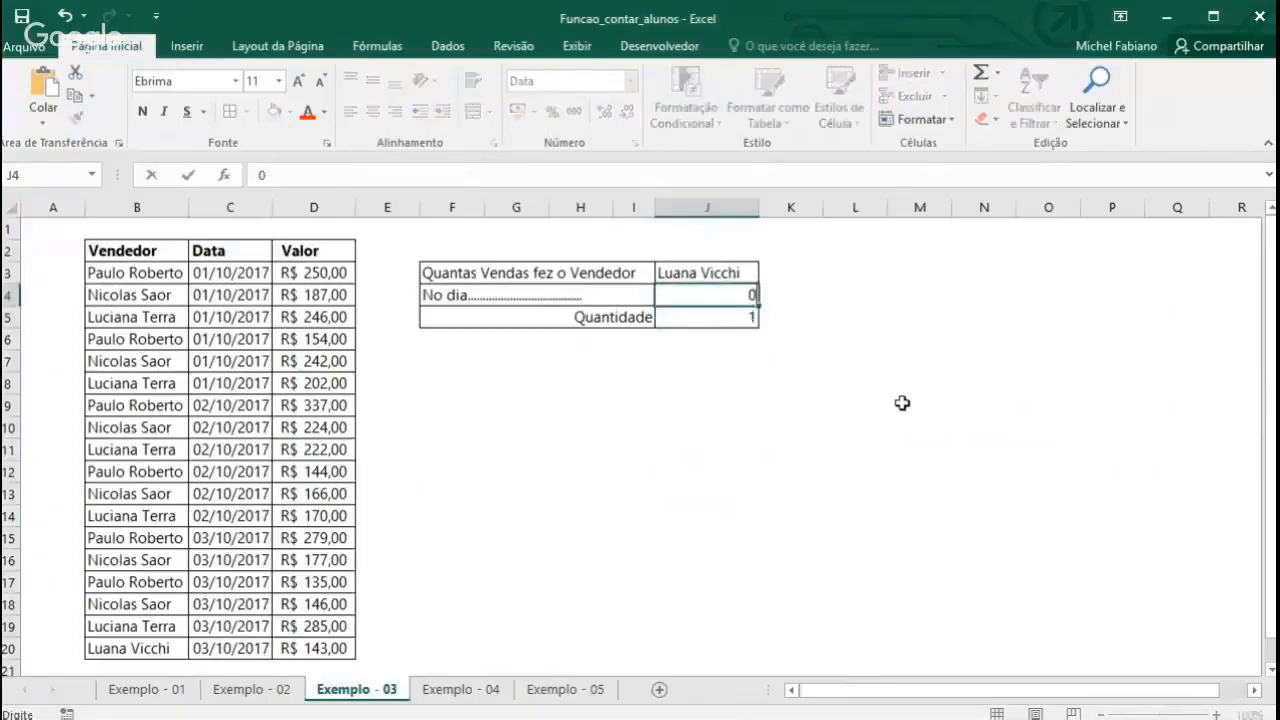
{"action": "type", "text": "2/10"}
{"action": "key", "text": "Return"}
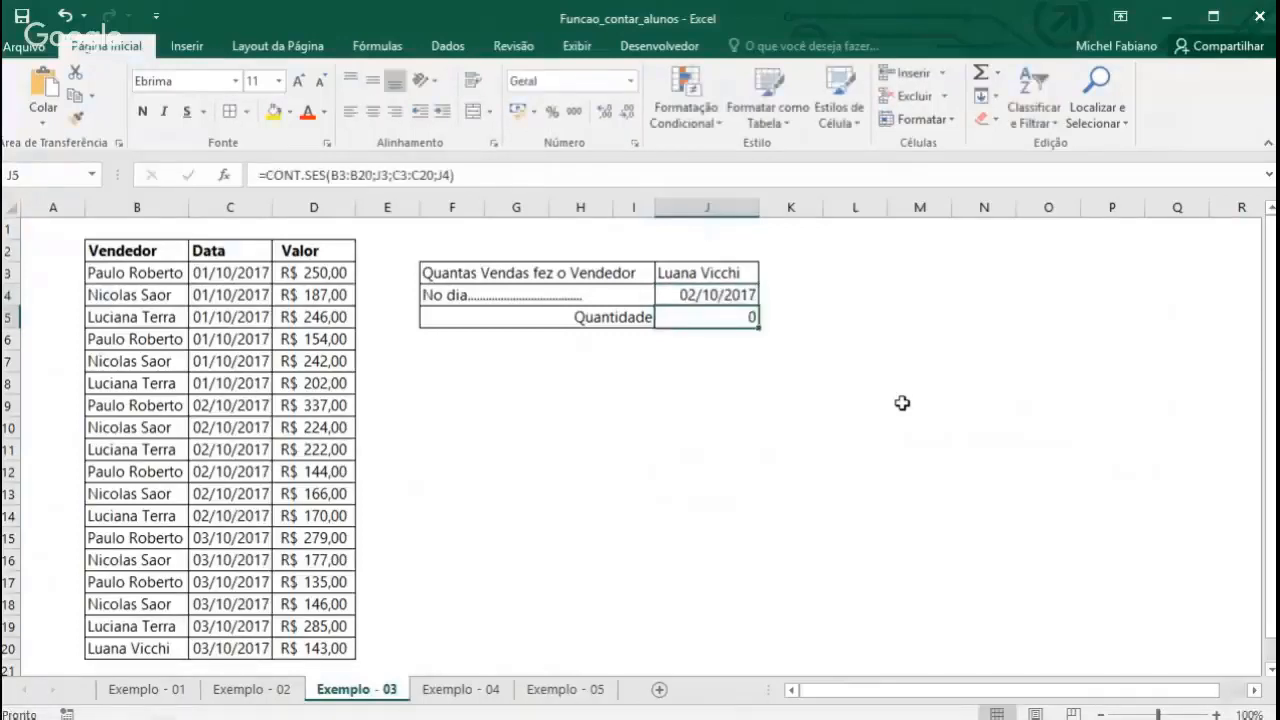
{"action": "key", "text": "Up"}
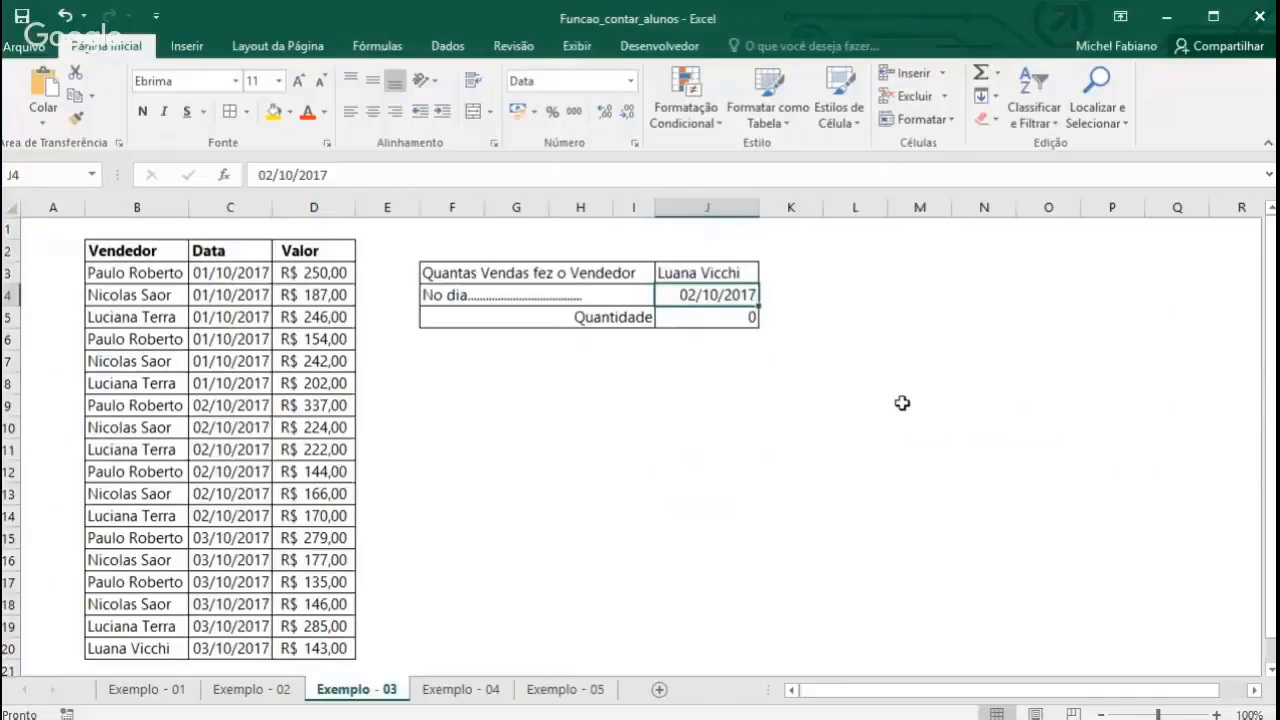
{"action": "left_click", "coordinate": [726, 270]}
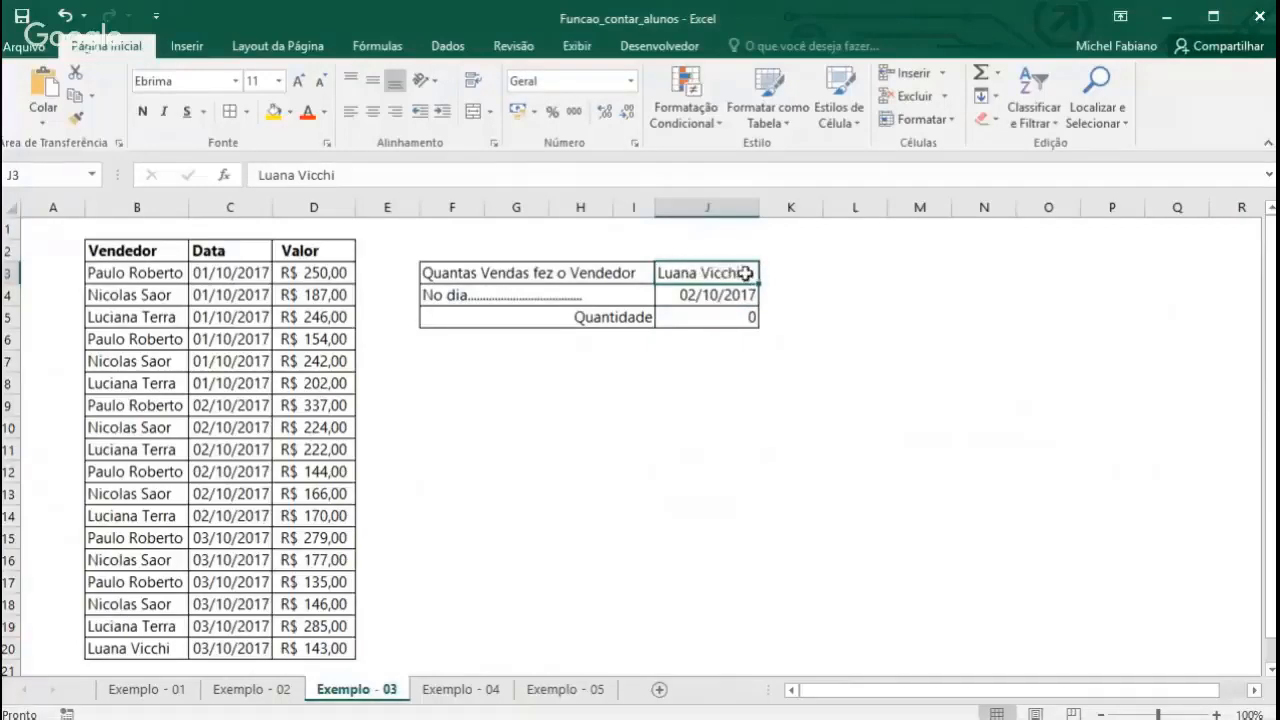
{"action": "left_click", "coordinate": [750, 318]}
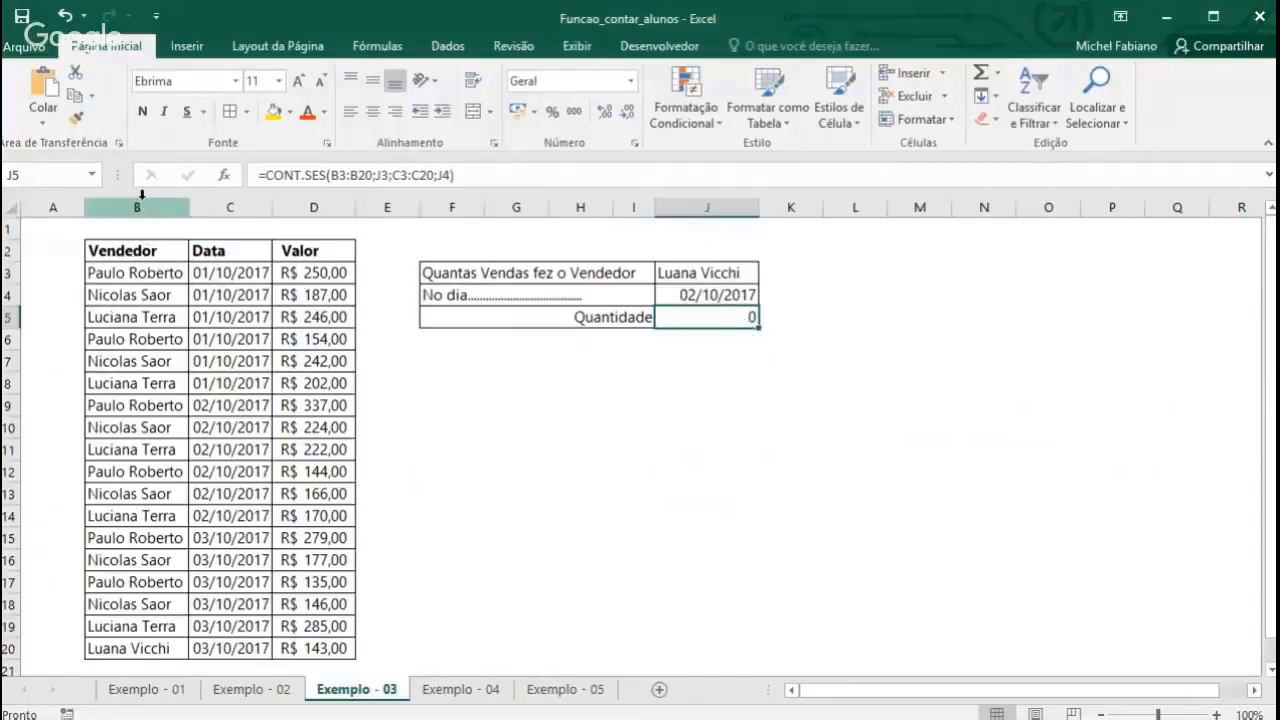
Copy the Vendedor column B2:B20 with its header to the cells starting at M3
{"action": "left_click_drag", "start_coordinate": [140, 250], "coordinate": [155, 648]}
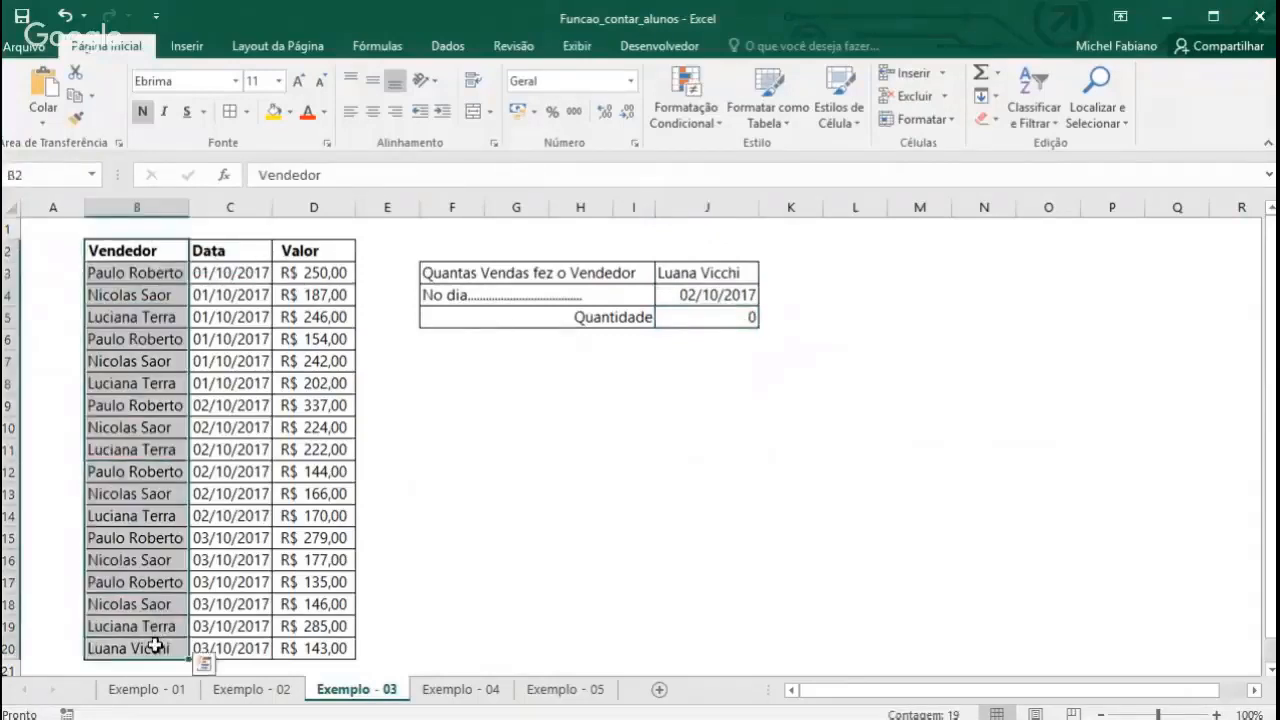
{"action": "key", "text": "ctrl+c"}
{"action": "left_click", "coordinate": [920, 270]}
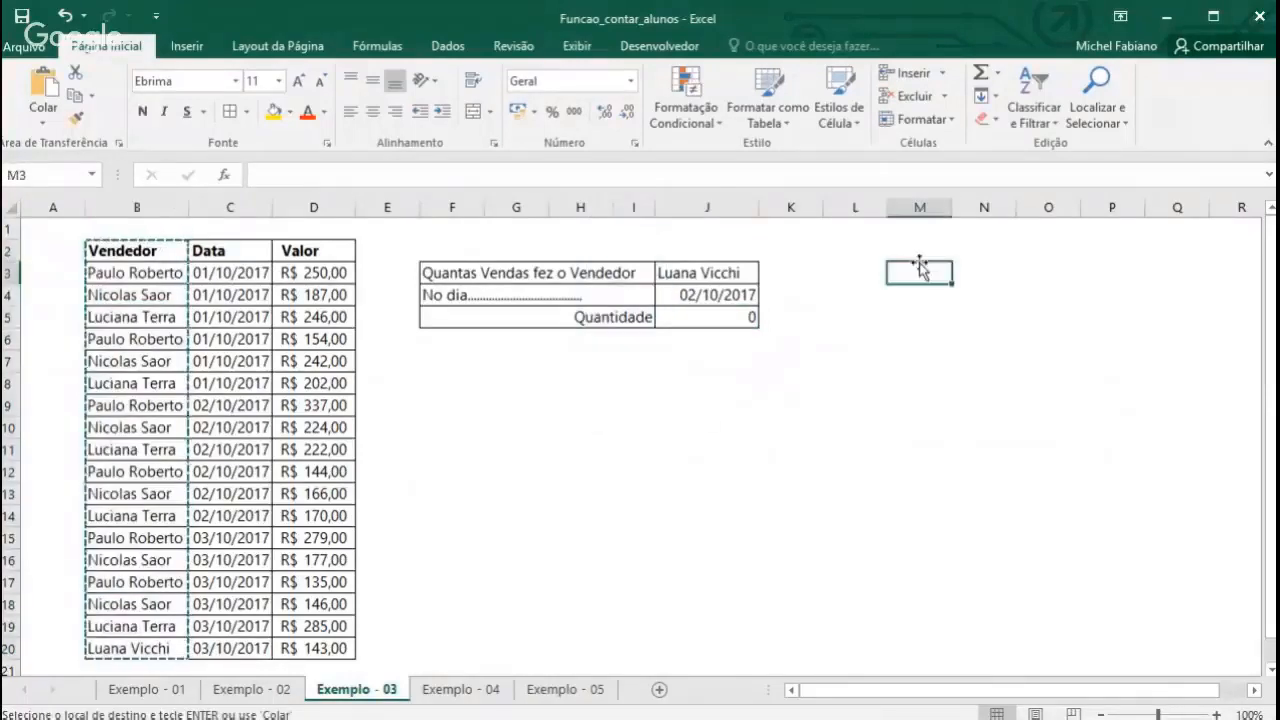
{"action": "key", "text": "ctrl+v"}
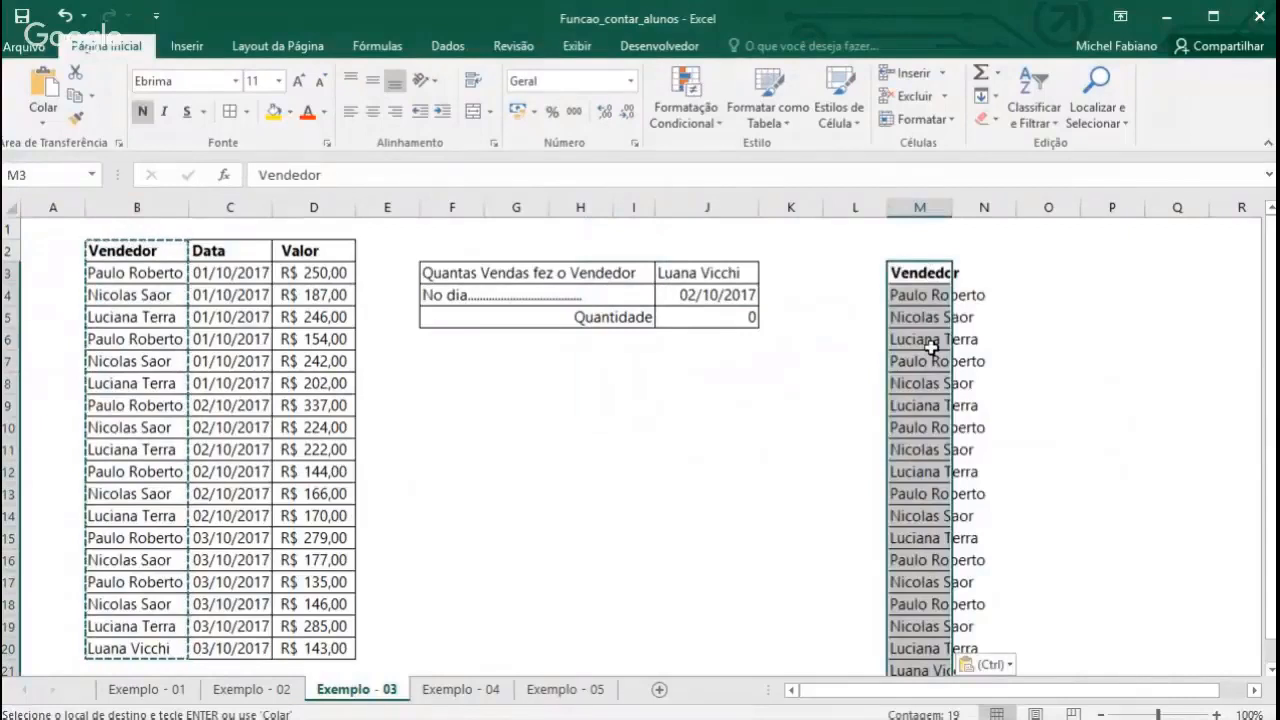
Remove the duplicates from the copied Vendedor list in column M and widen the column to fit the names
{"action": "left_click", "coordinate": [440, 48]}
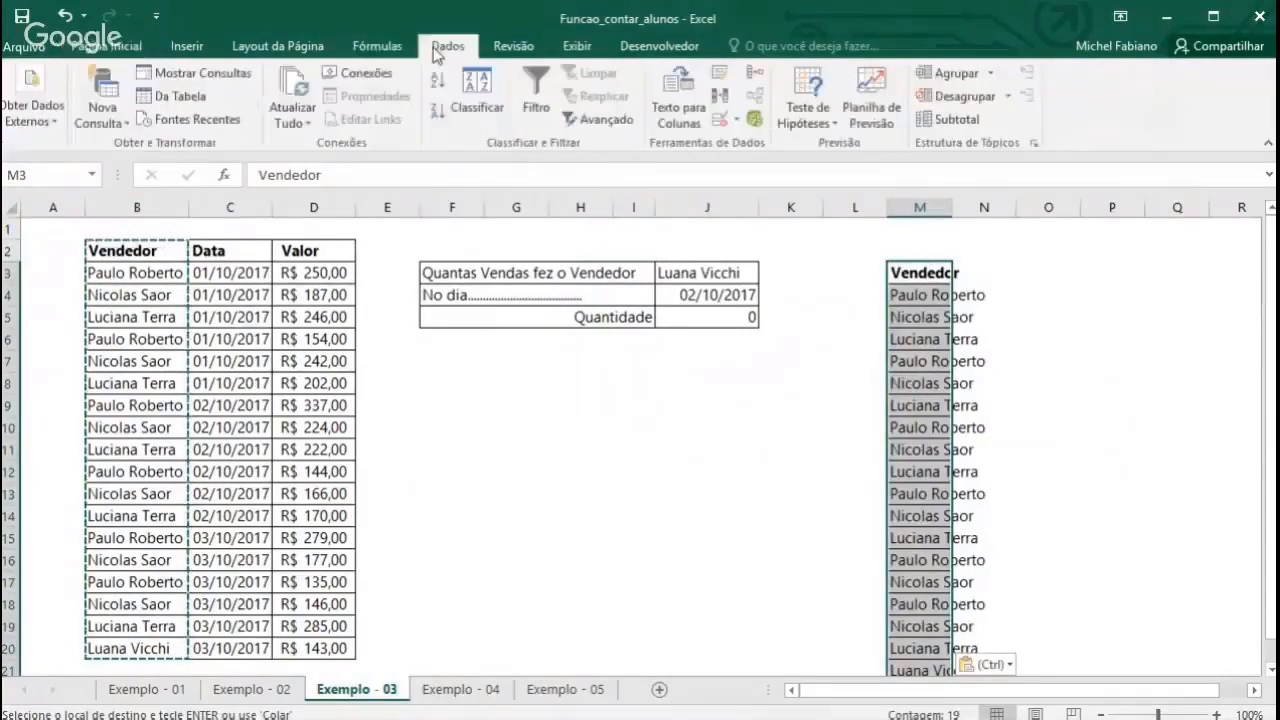
{"action": "left_click", "coordinate": [726, 95]}
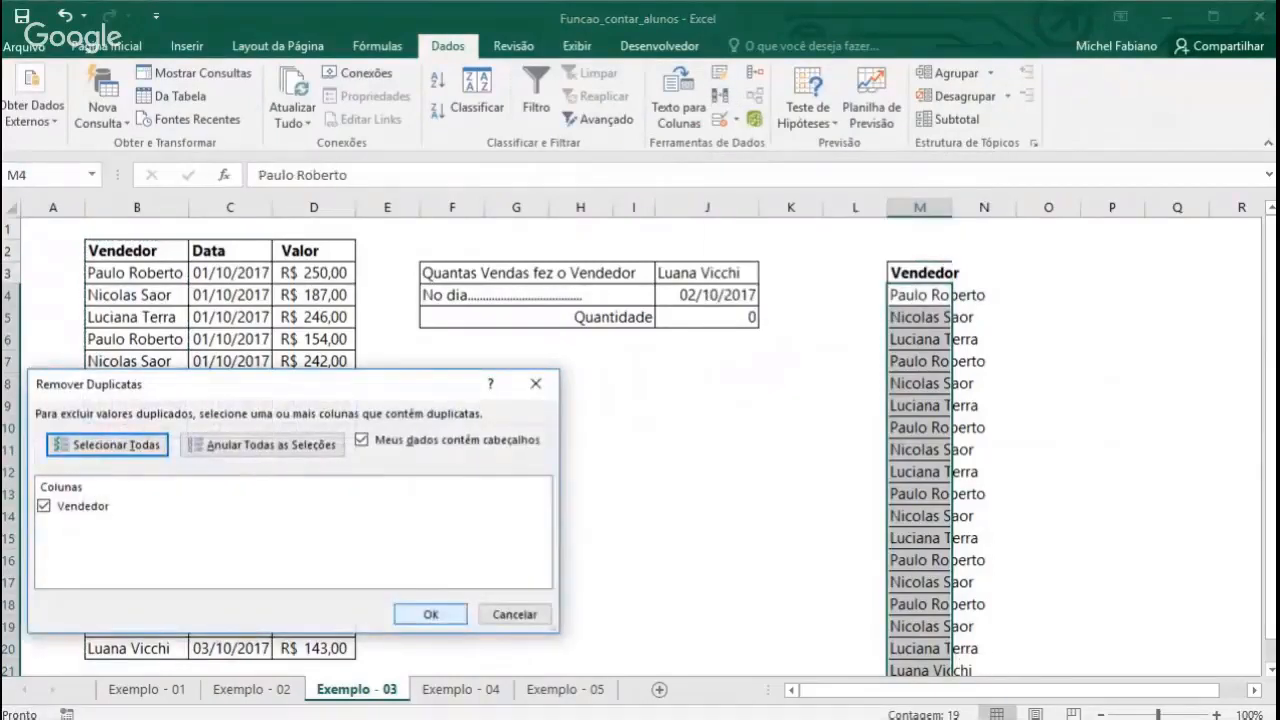
{"action": "left_click", "coordinate": [430, 613]}
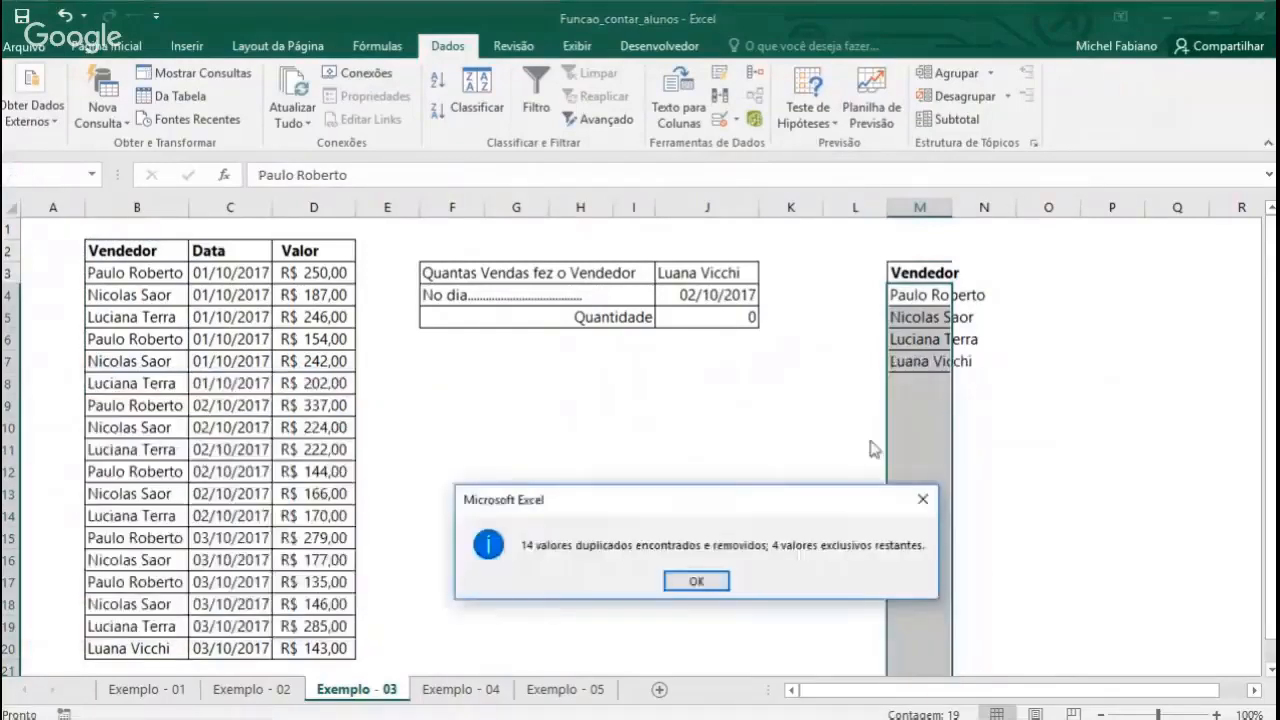
{"action": "left_click", "coordinate": [695, 580]}
{"action": "left_click", "coordinate": [960, 339]}
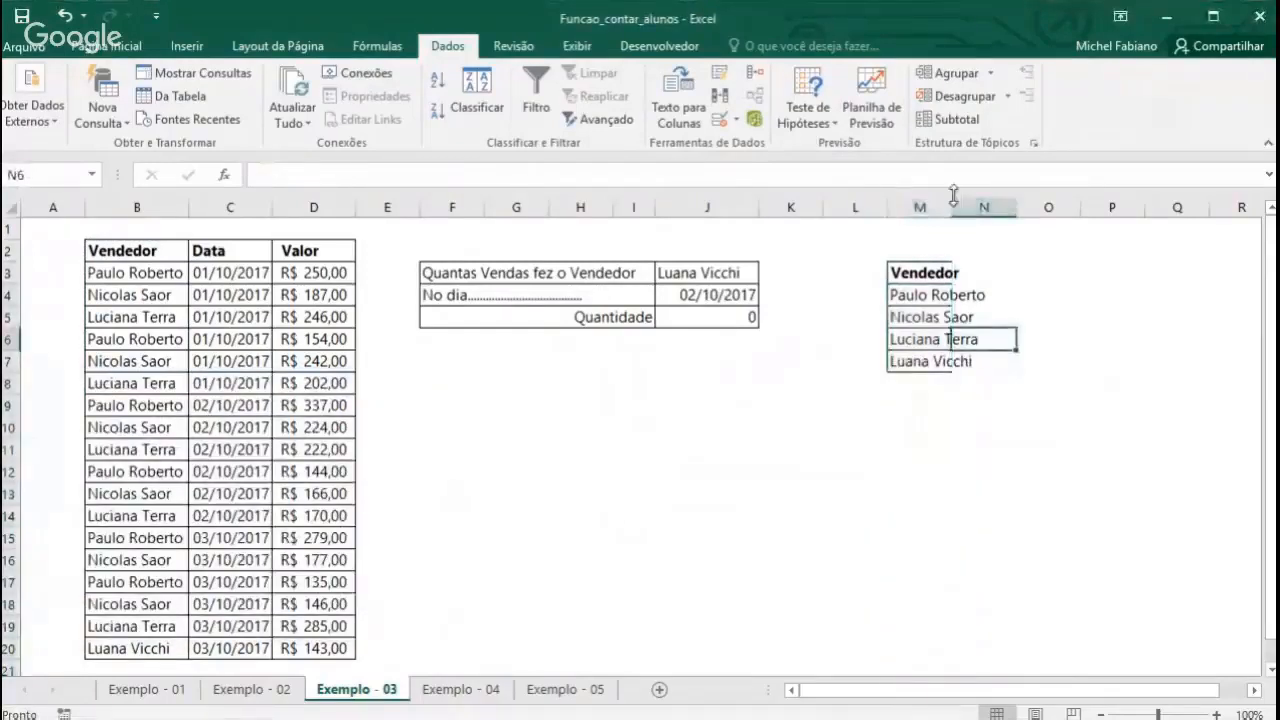
{"action": "left_click_drag", "start_coordinate": [943, 271], "coordinate": [938, 361]}
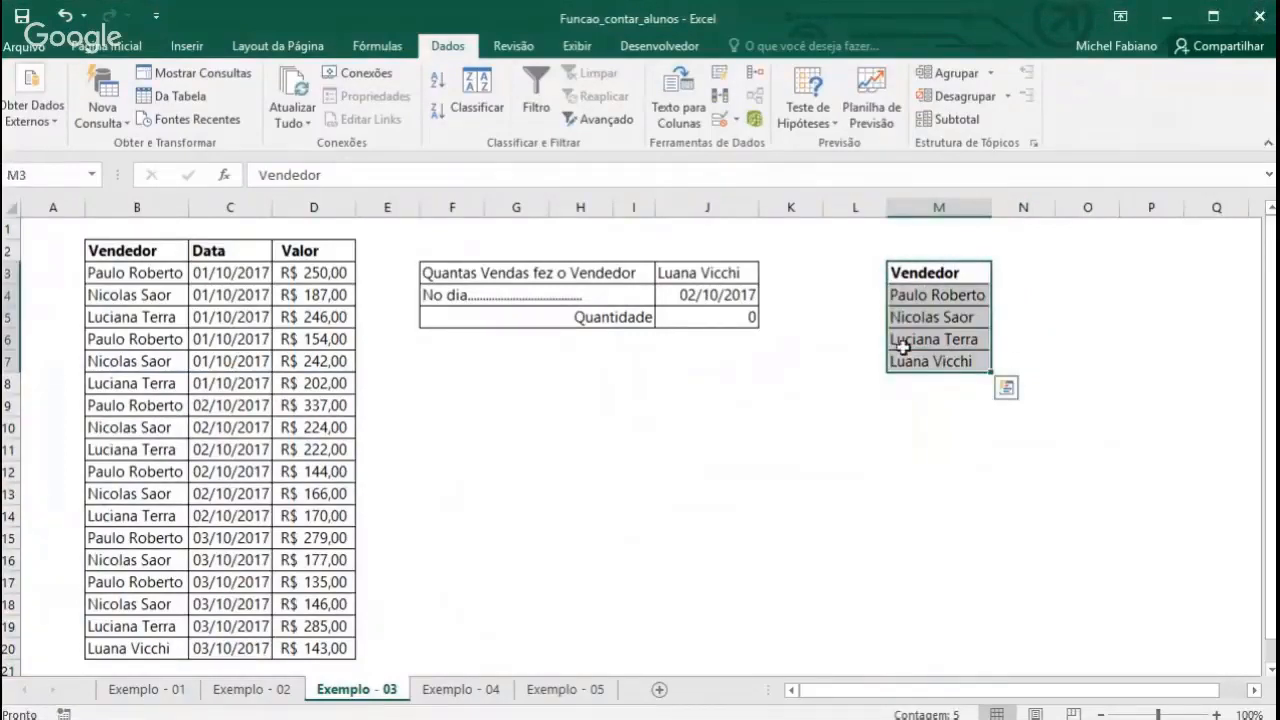
Clear J3 and apply data validation to it, allowing Lista with the source =$M$4:$M$7
{"action": "left_click", "coordinate": [713, 276]}
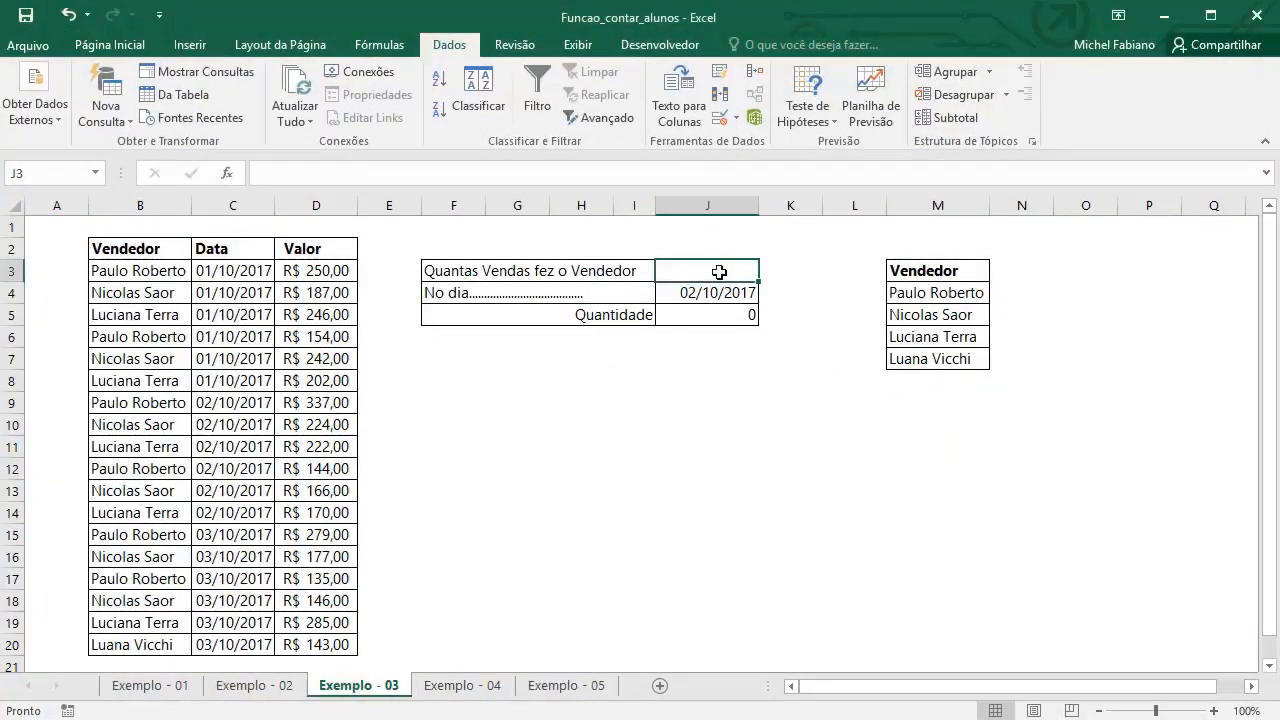
{"action": "left_click", "coordinate": [736, 117]}
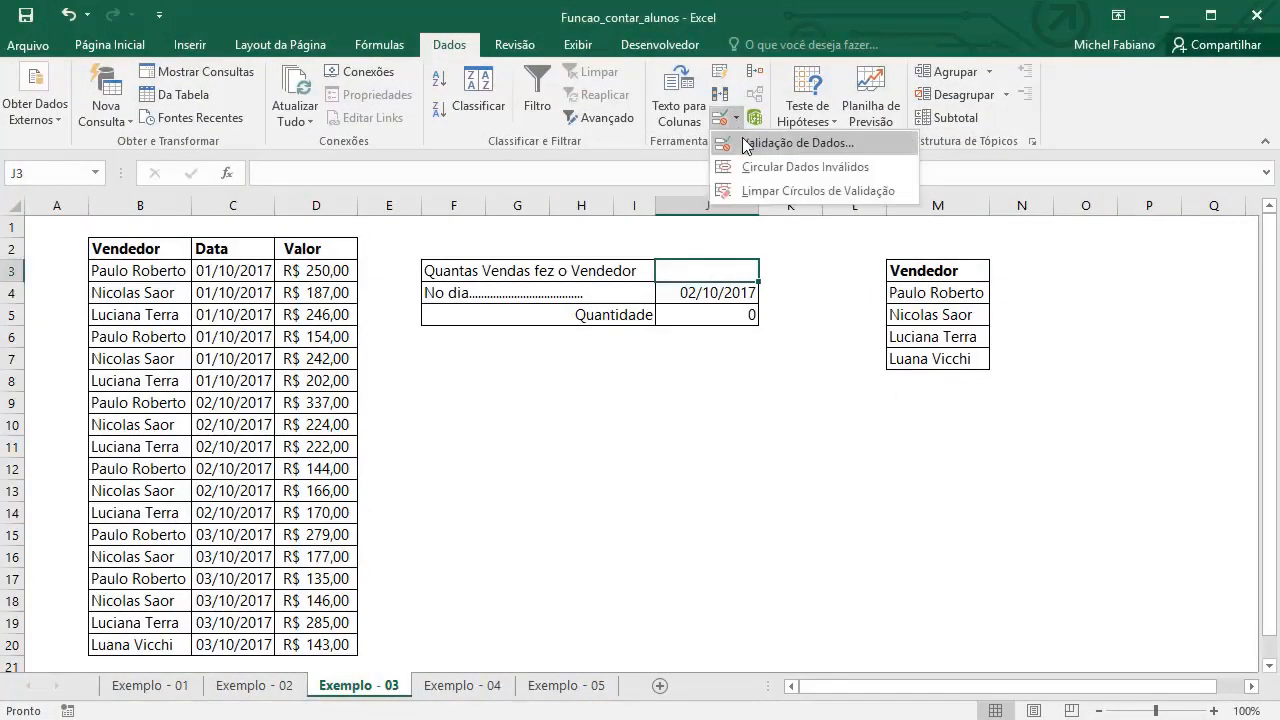
{"action": "left_click", "coordinate": [745, 143]}
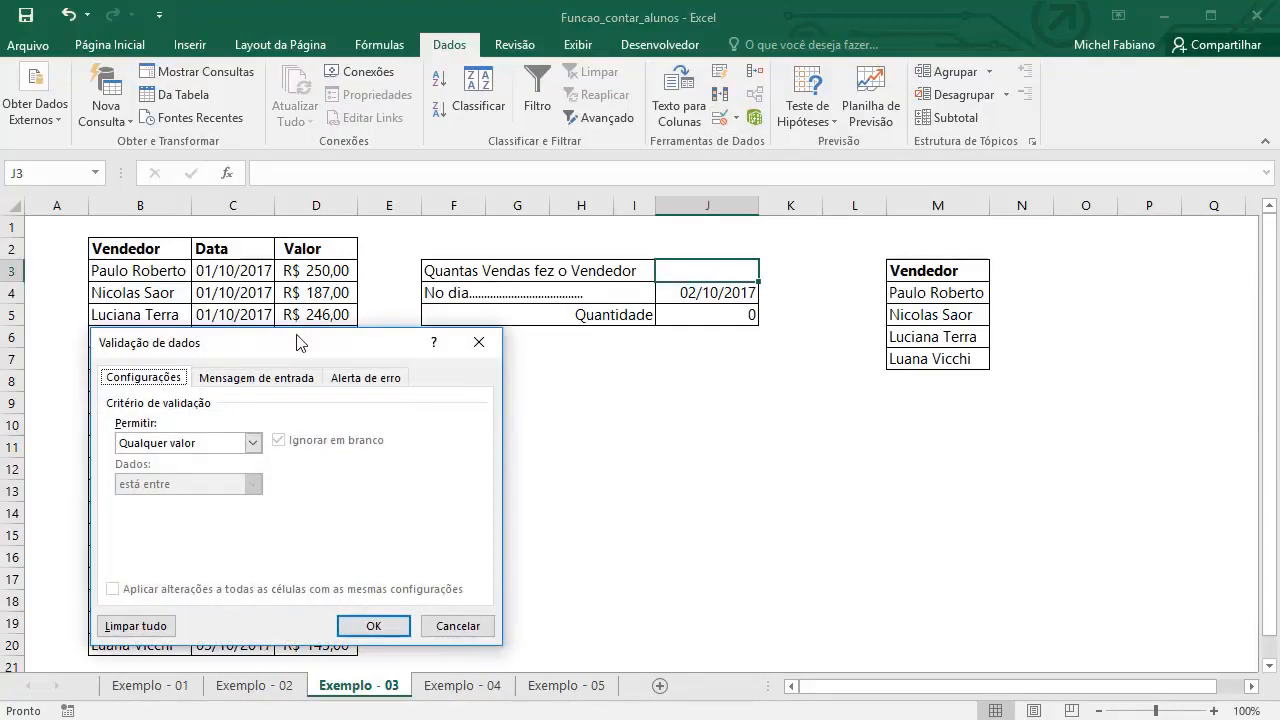
{"action": "left_click_drag", "start_coordinate": [297, 336], "coordinate": [345, 155]}
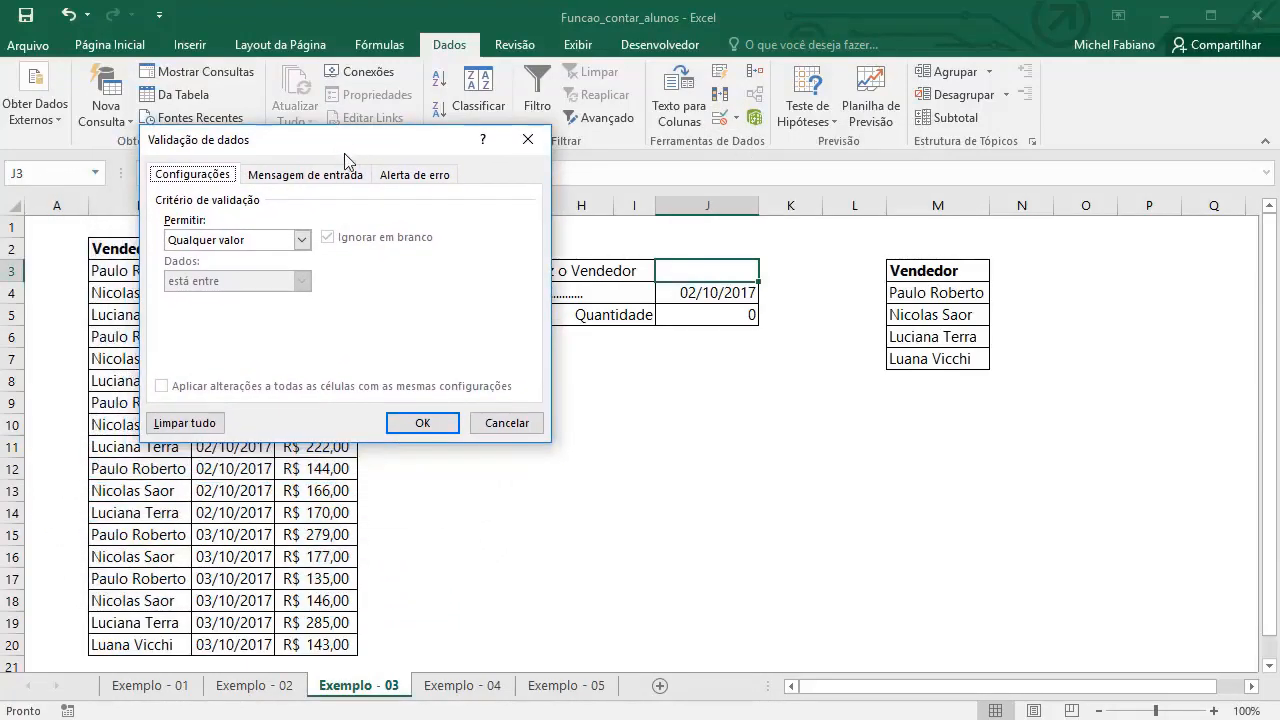
{"action": "left_click", "coordinate": [301, 240]}
{"action": "left_click", "coordinate": [276, 295]}
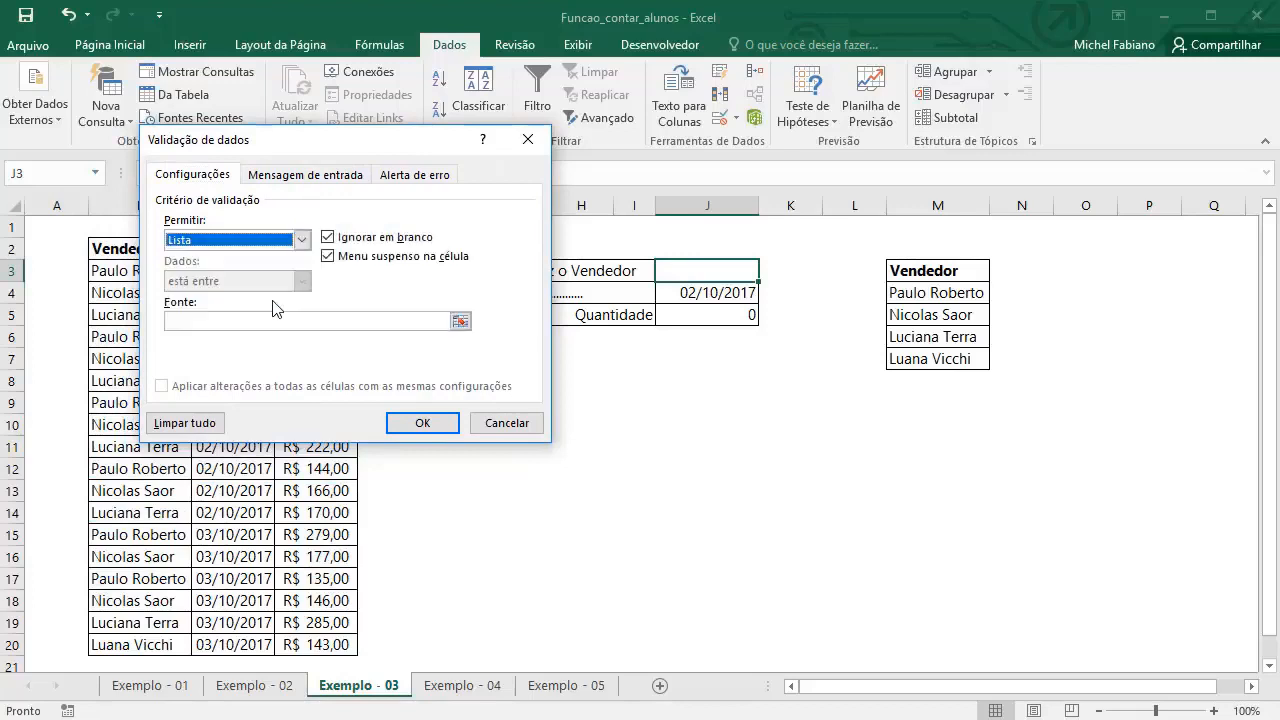
{"action": "left_click", "coordinate": [286, 321]}
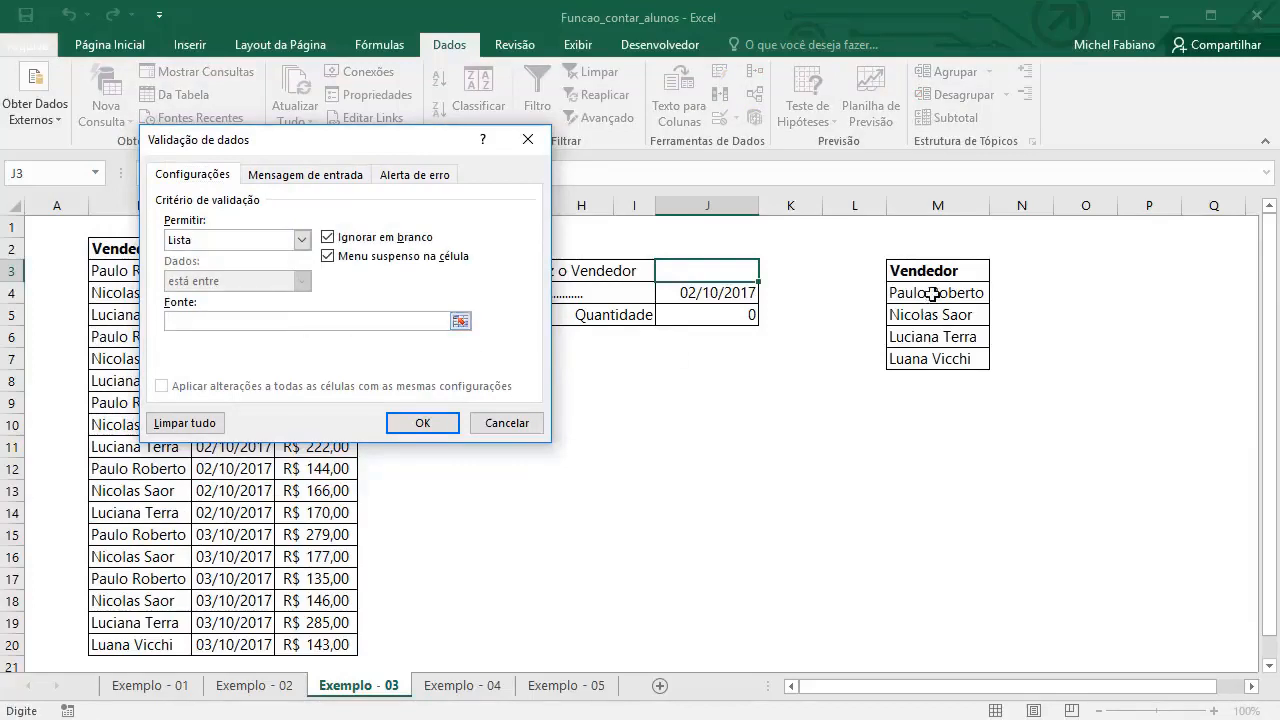
{"action": "left_click_drag", "start_coordinate": [932, 293], "coordinate": [975, 362]}
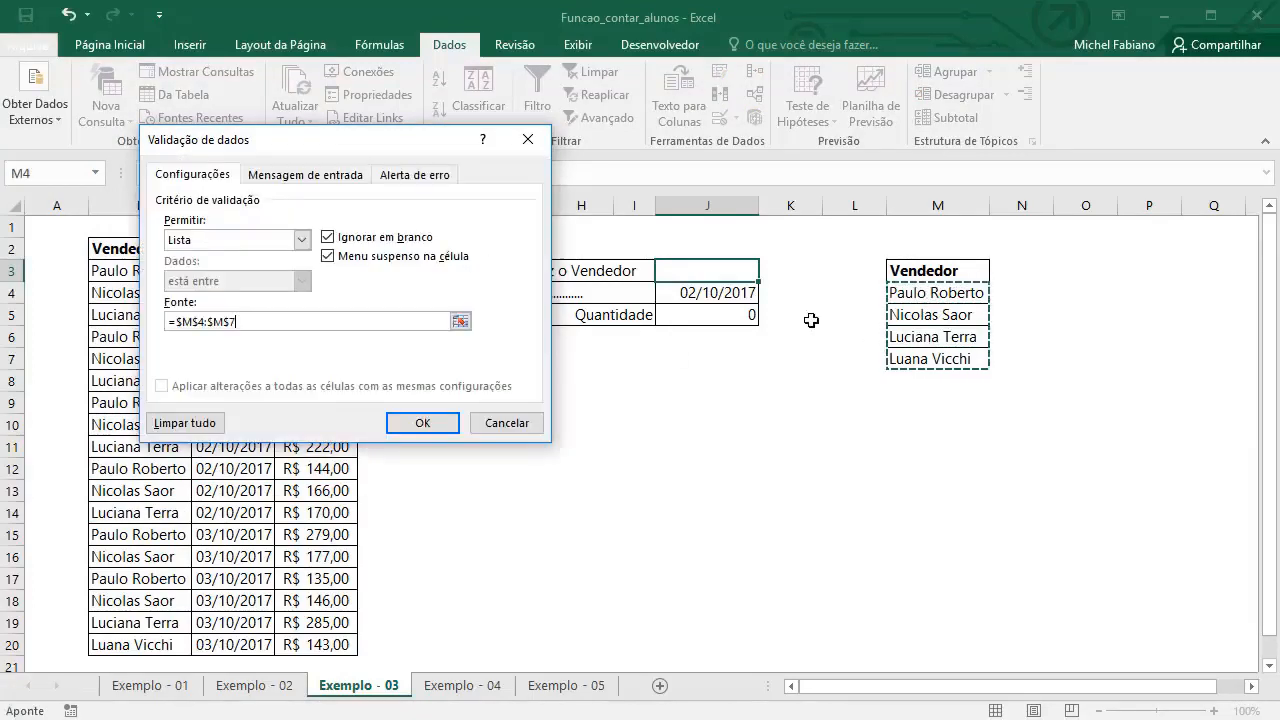
{"action": "left_click", "coordinate": [422, 423]}
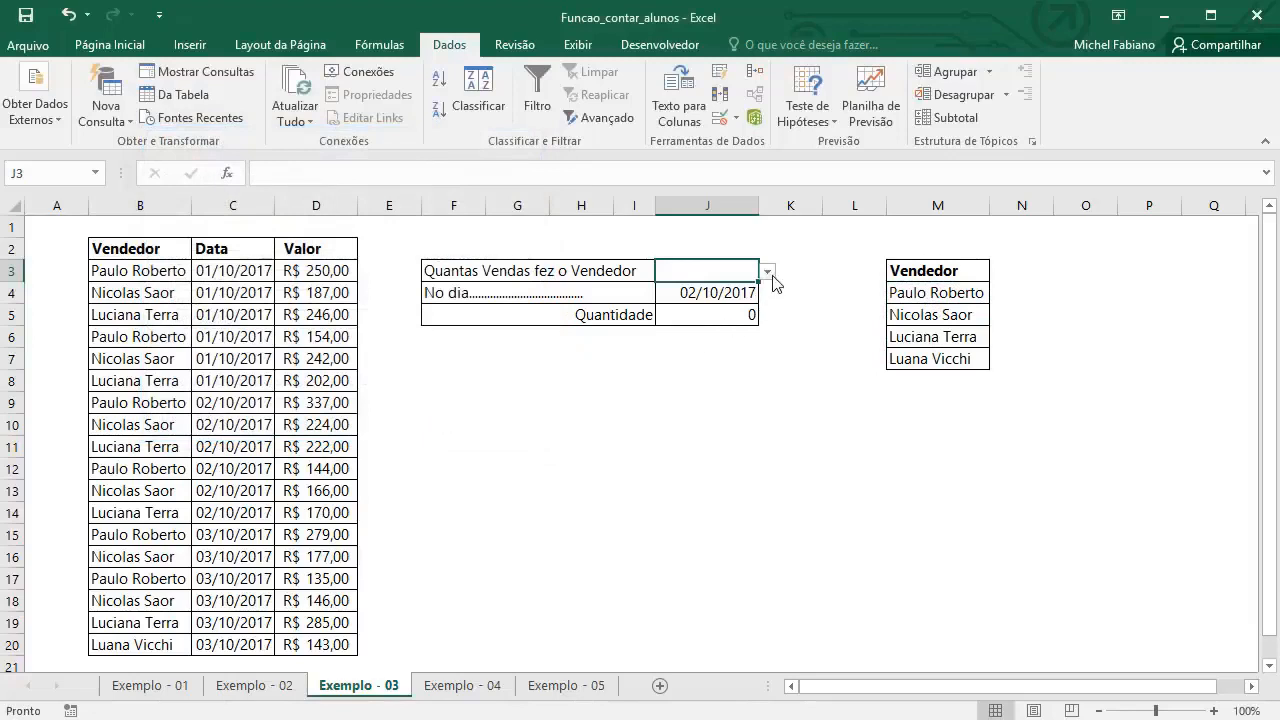
Choose different sellers from the drop-down list in J3 to recount their sales on the date in J4
{"action": "left_click", "coordinate": [768, 273]}
{"action": "left_click", "coordinate": [735, 288]}
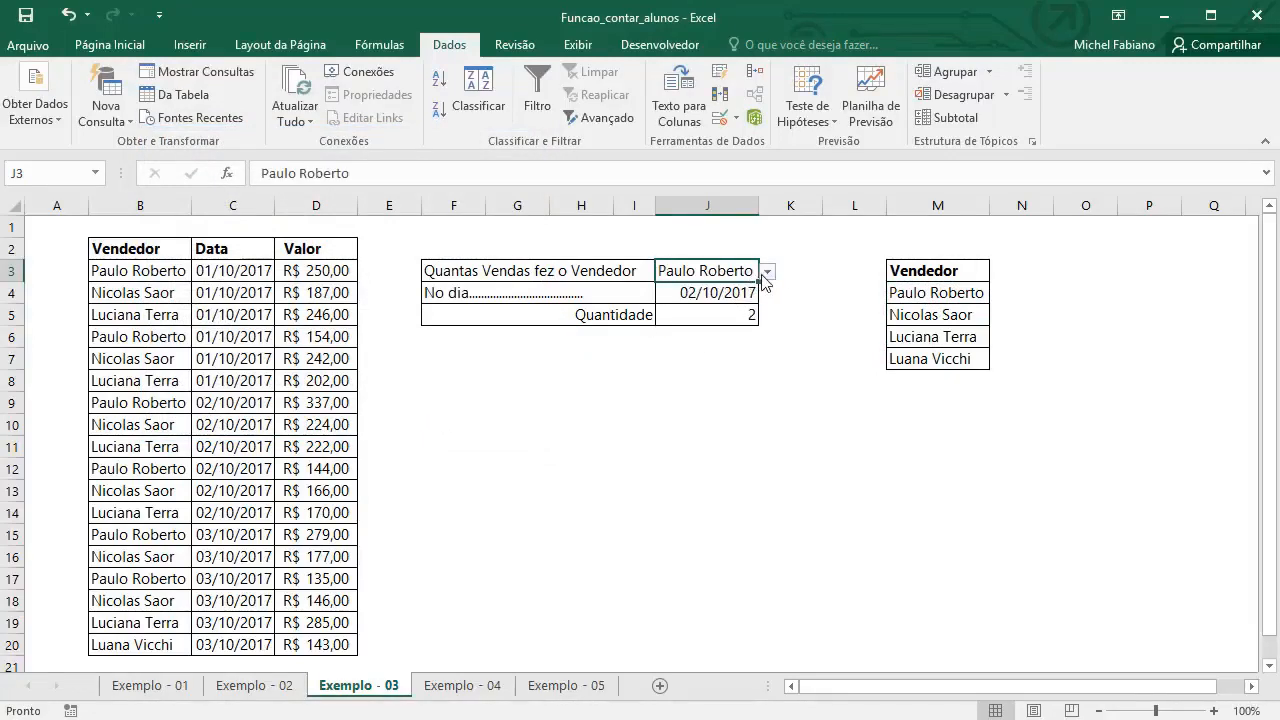
{"action": "left_click", "coordinate": [767, 272]}
{"action": "left_click", "coordinate": [745, 302]}
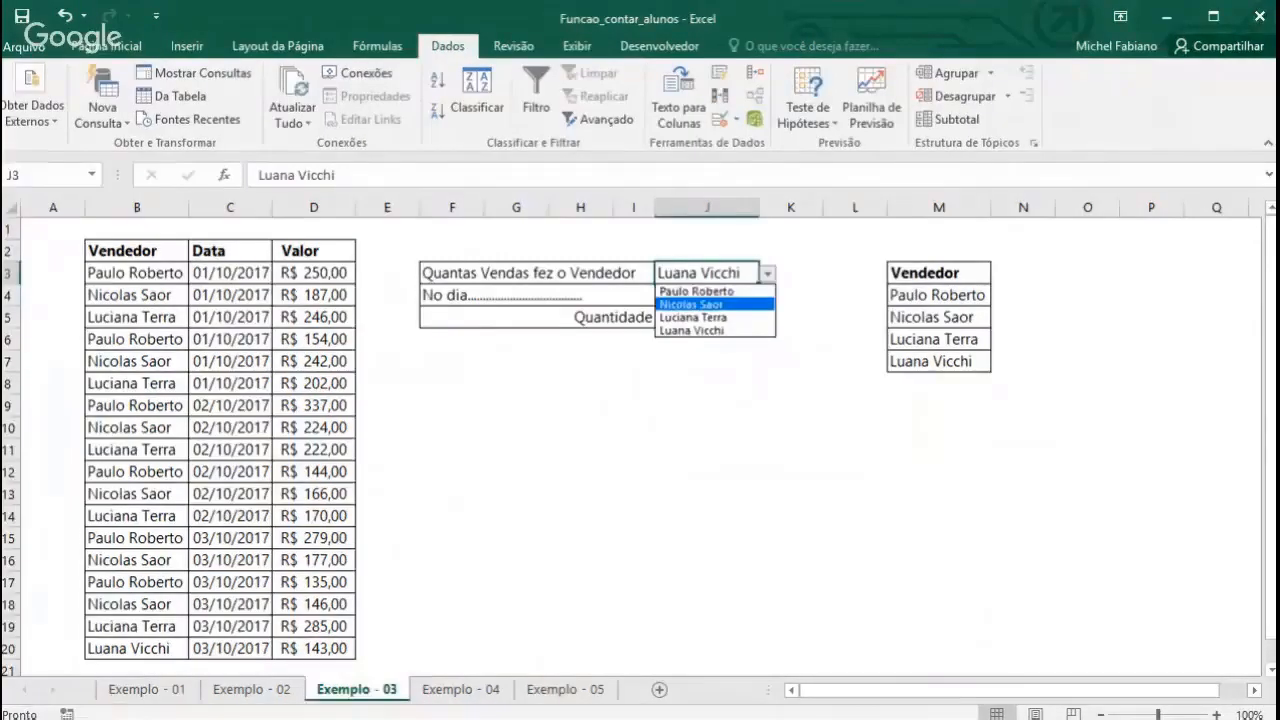
Select the second, first and third sellers in turn from the J3 drop-down list, leaving the third one chosen
{"action": "left_click", "coordinate": [722, 304]}
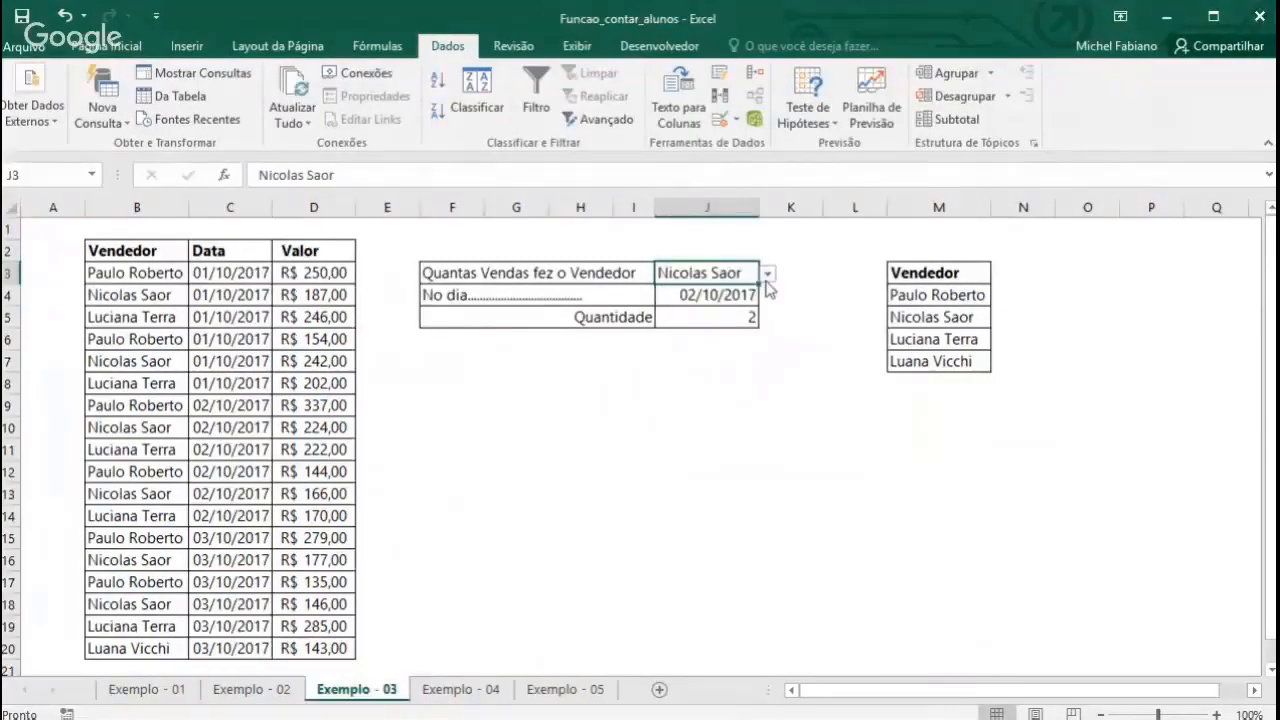
{"action": "left_click", "coordinate": [767, 273]}
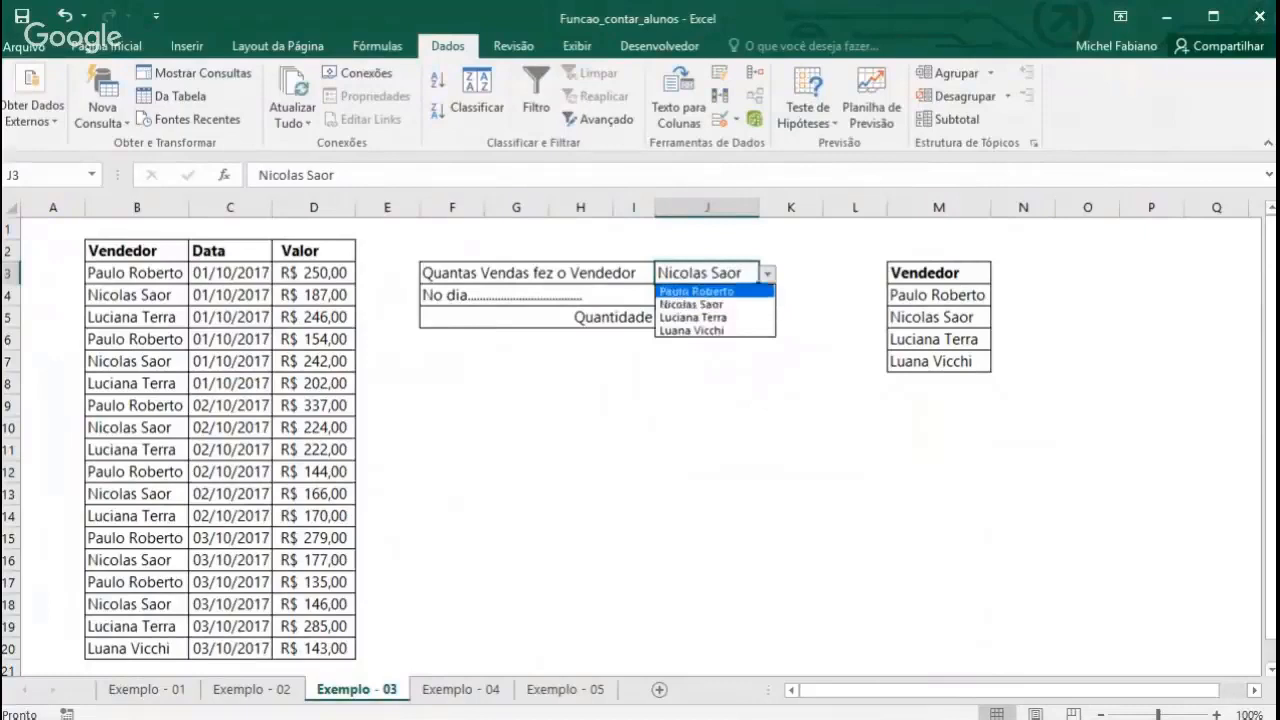
{"action": "left_click", "coordinate": [765, 291]}
{"action": "left_click", "coordinate": [767, 273]}
{"action": "left_click", "coordinate": [700, 317]}
{"action": "left_click", "coordinate": [716, 362]}
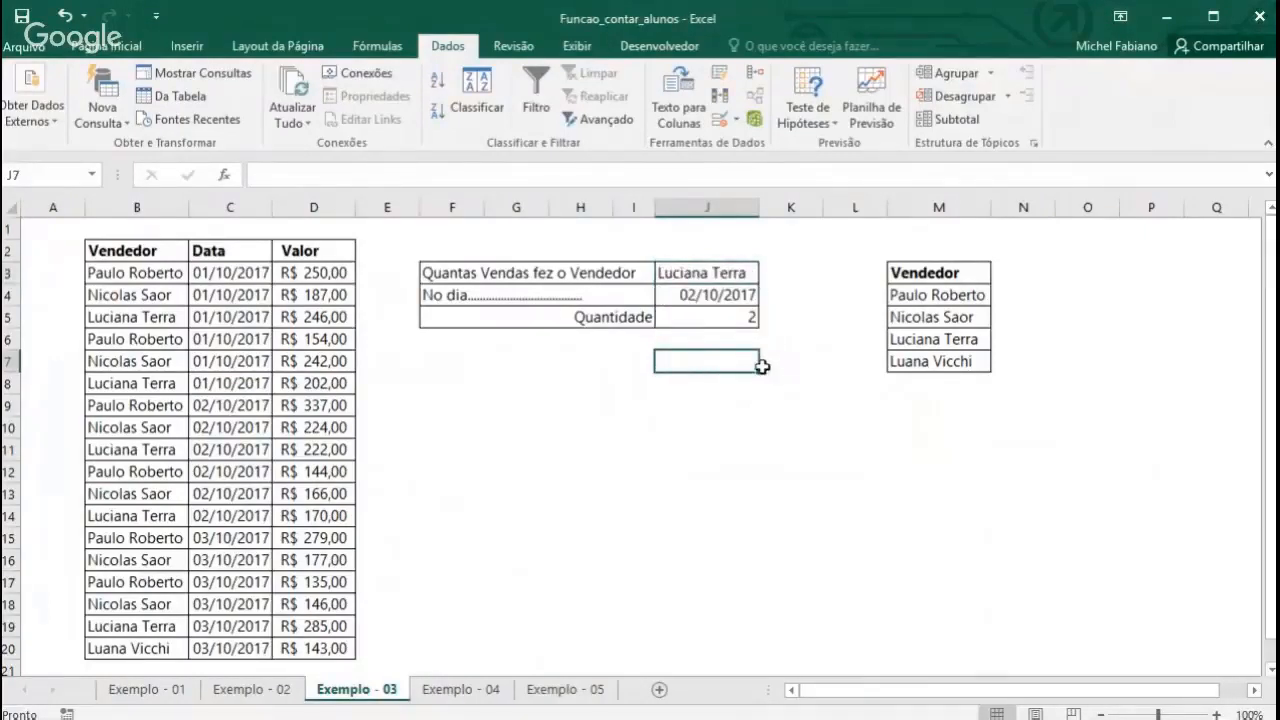
On the Exemplo - 04 sheet, delete one surplus blank row before the second question and one before the third
{"action": "left_click", "coordinate": [457, 689]}
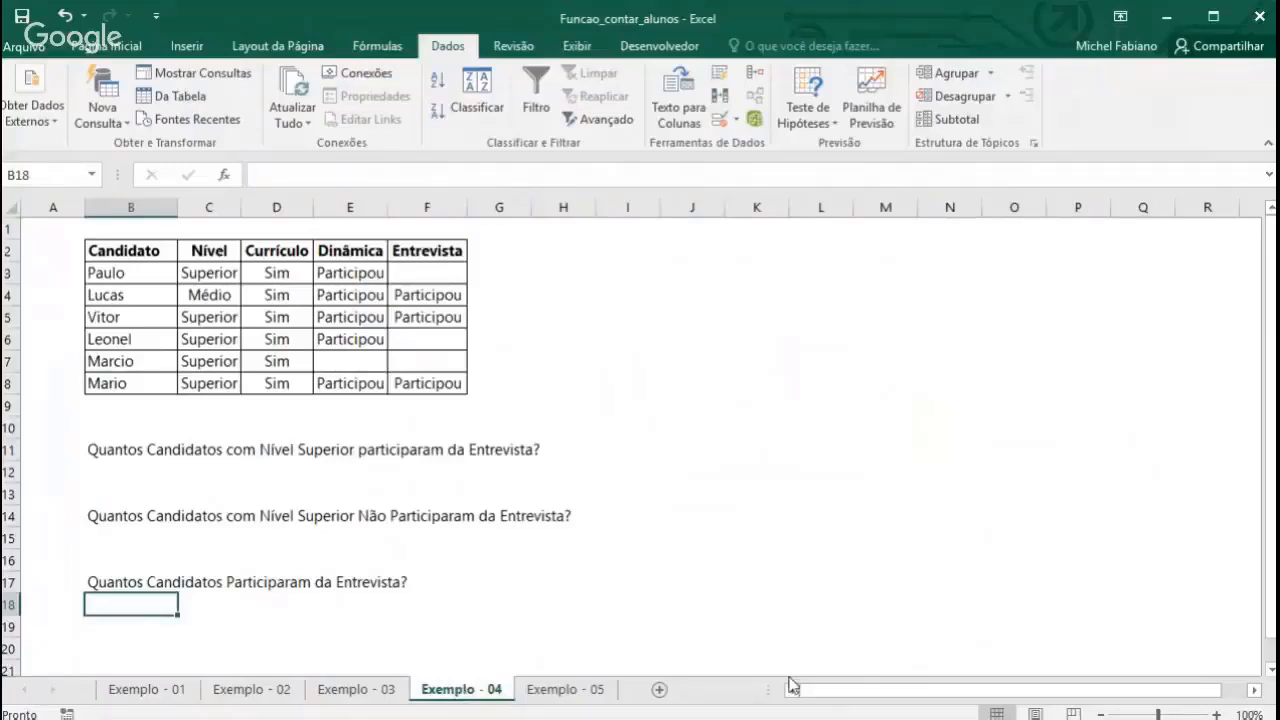
{"action": "left_click", "coordinate": [1219, 714]}
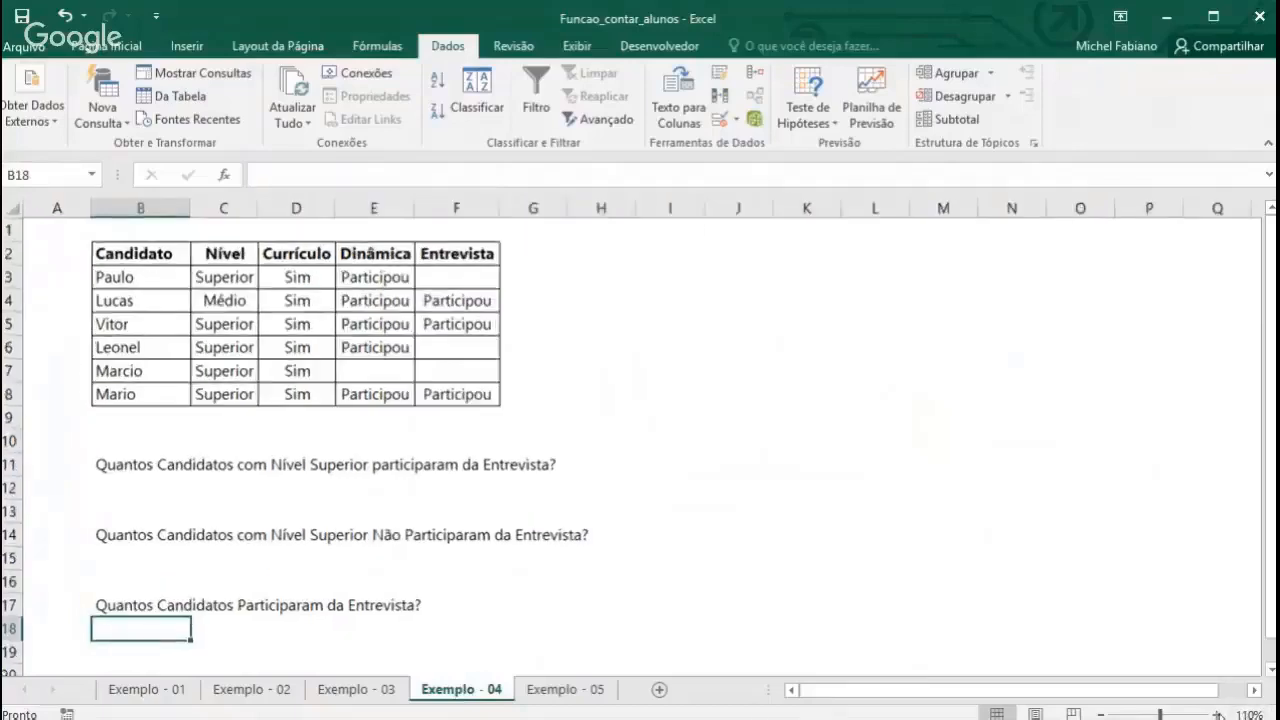
{"action": "left_click", "coordinate": [1219, 714]}
{"action": "right_click", "coordinate": [12, 522]}
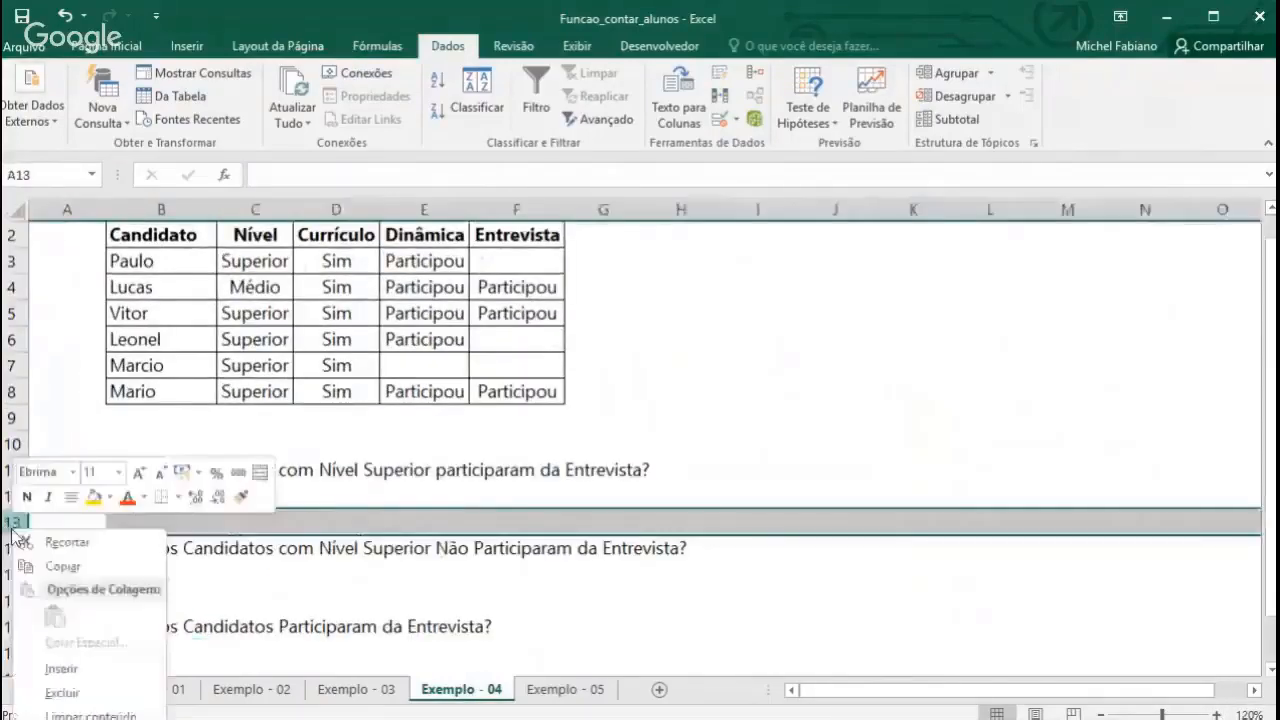
{"action": "left_click", "coordinate": [78, 700]}
{"action": "left_click", "coordinate": [14, 574]}
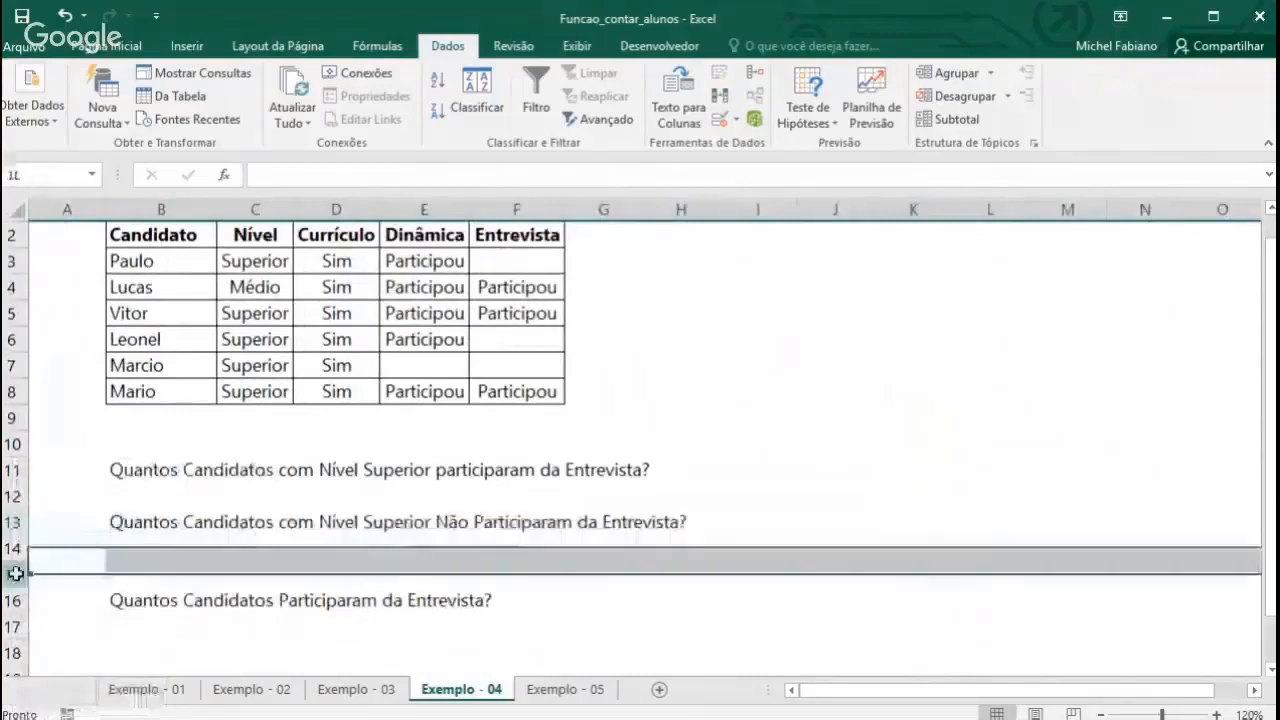
{"action": "right_click", "coordinate": [14, 574]}
{"action": "left_click", "coordinate": [70, 718]}
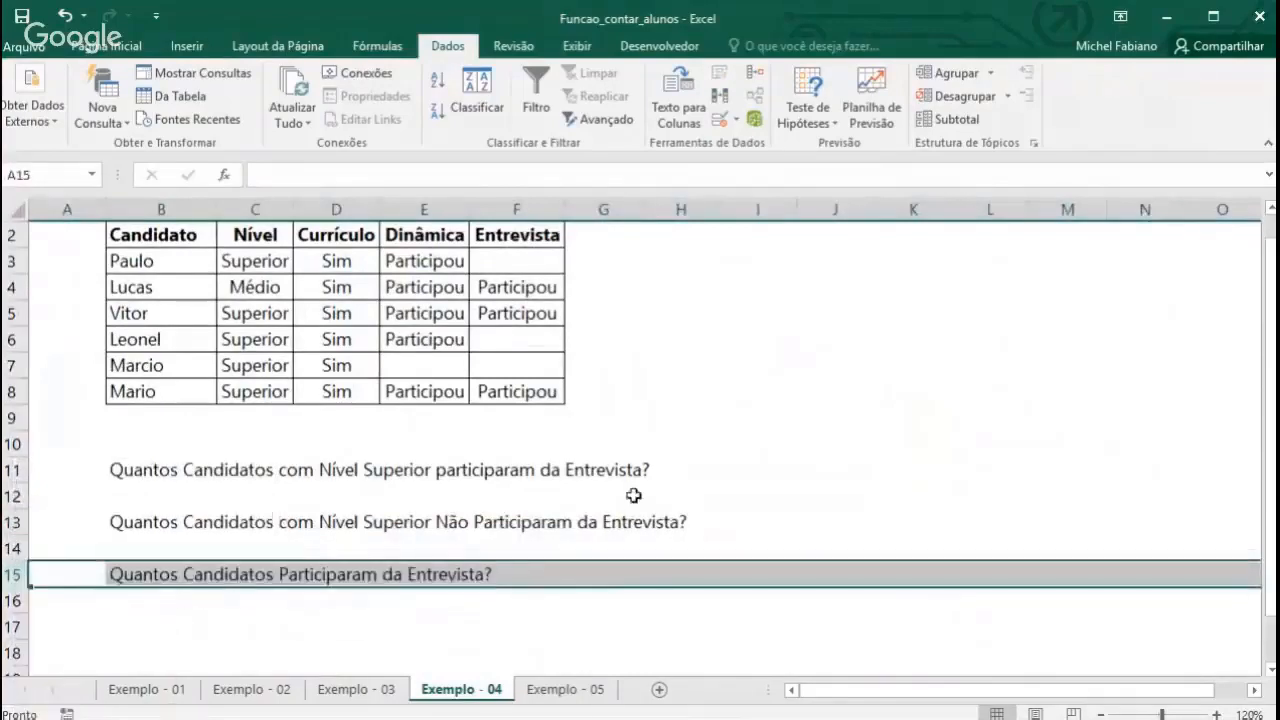
Add borders to the answer cells I11, I13 and I15 beside the three questions
{"action": "left_click", "coordinate": [752, 471]}
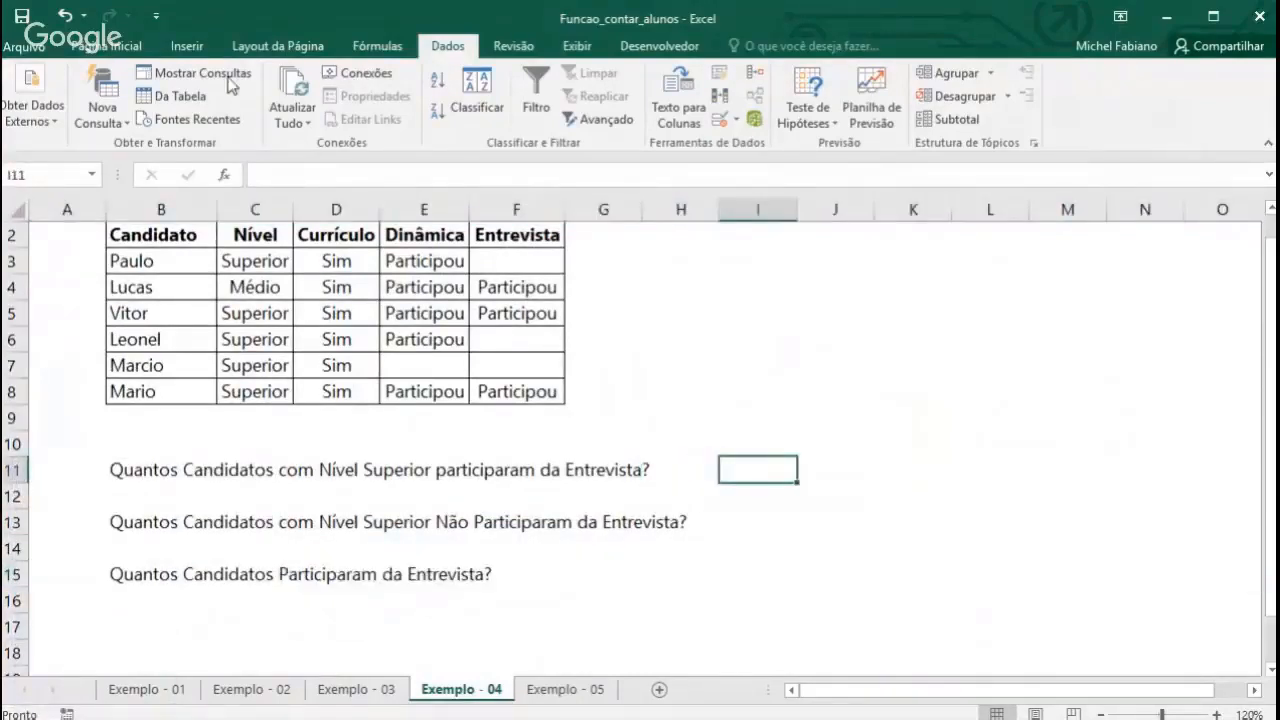
{"action": "left_click", "coordinate": [136, 50]}
{"action": "left_click", "coordinate": [230, 111]}
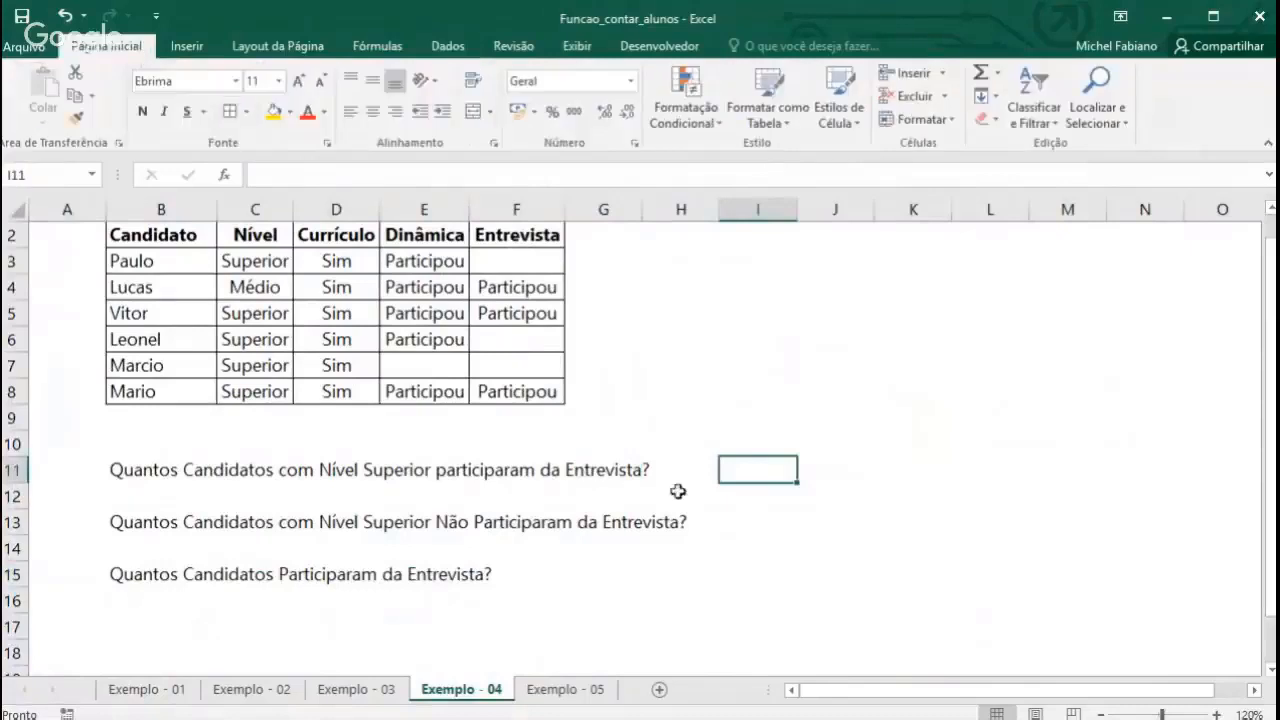
{"action": "left_click", "coordinate": [772, 525]}
{"action": "left_click", "coordinate": [230, 111]}
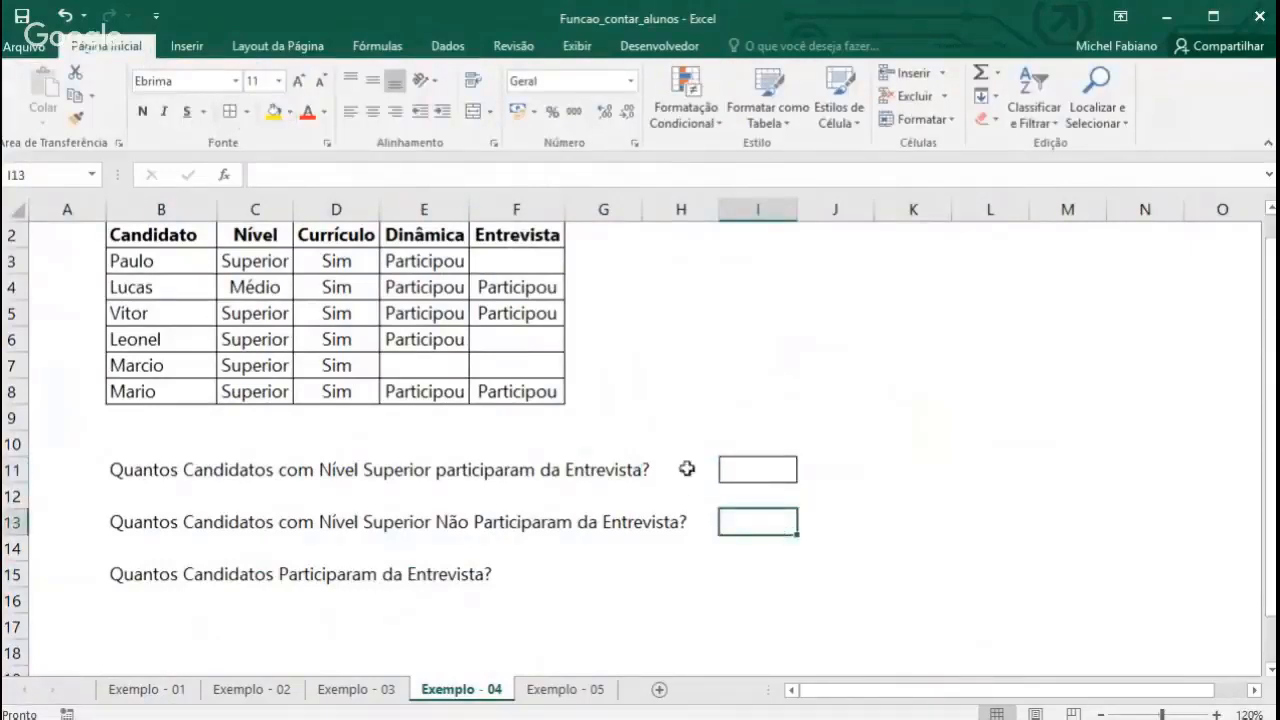
{"action": "left_click", "coordinate": [757, 570]}
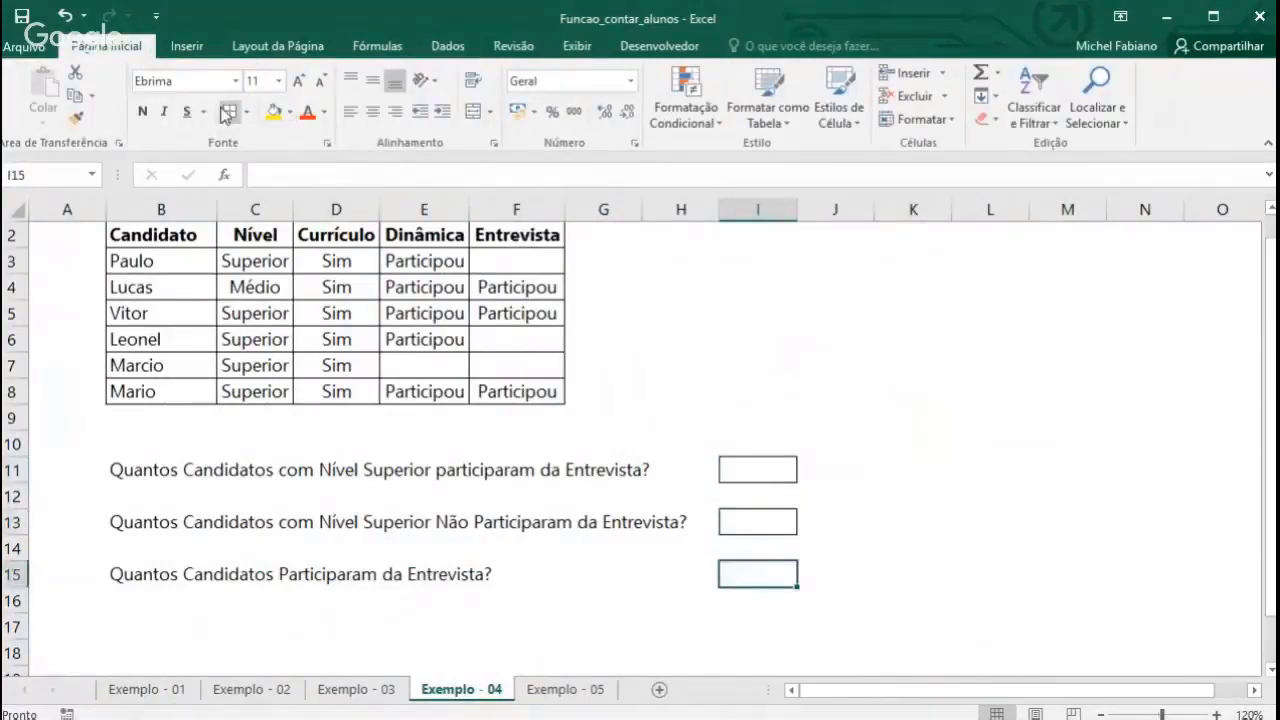
{"action": "left_click", "coordinate": [230, 111]}
{"action": "left_click", "coordinate": [803, 521]}
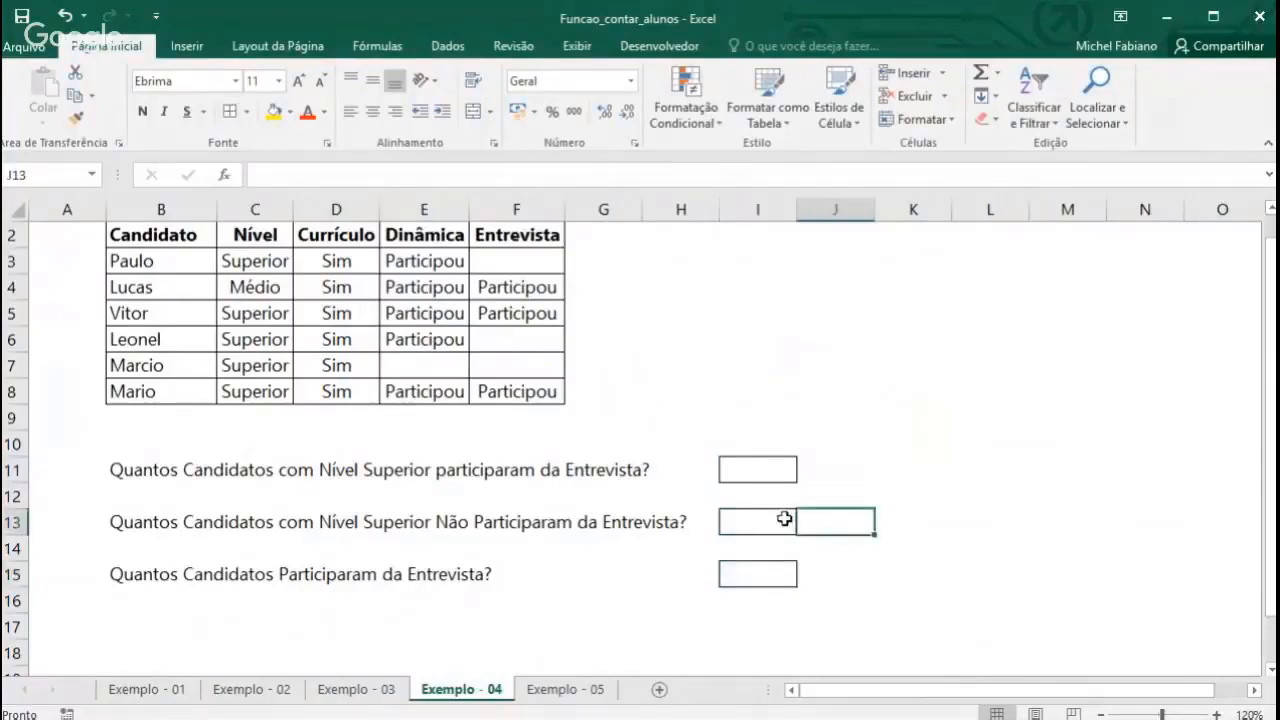
Start a CONT.SES formula in I11 with the Nível range C3:C8 and the criterion "Superior"
{"action": "left_click", "coordinate": [743, 479]}
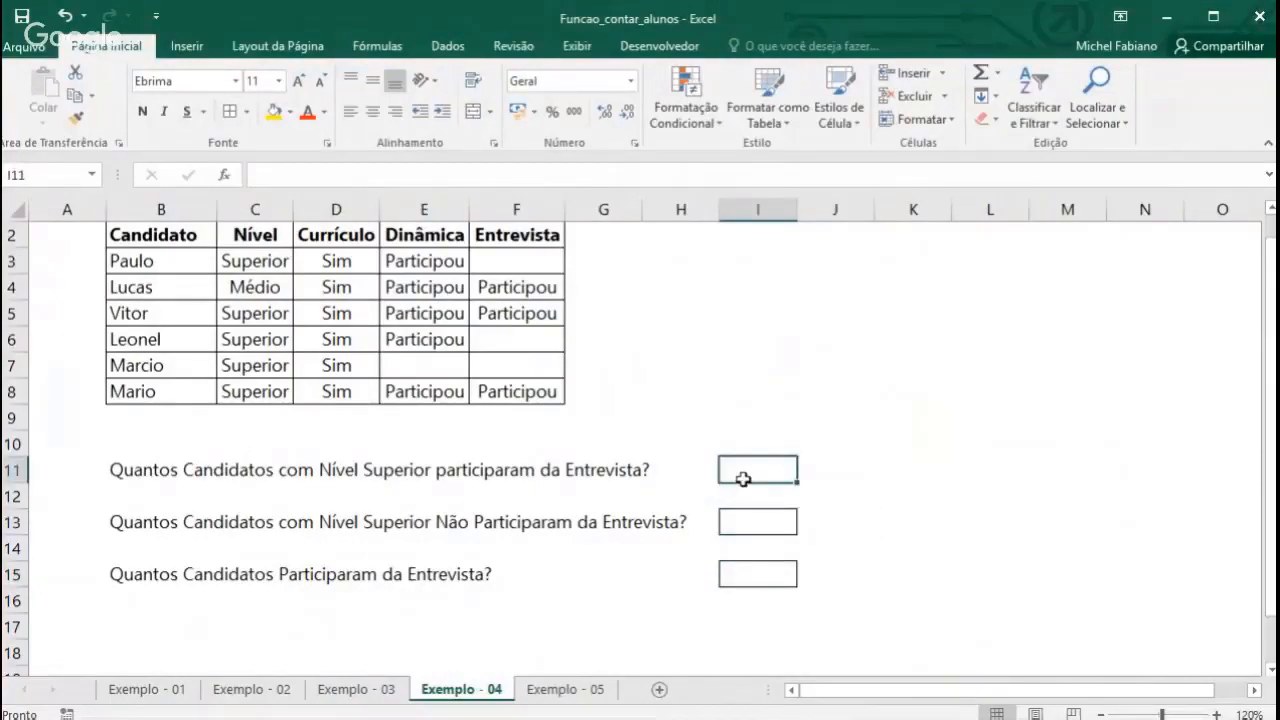
{"action": "scroll", "coordinate": [743, 479], "scroll_direction": "up", "scroll_amount": 1}
{"action": "left_click", "coordinate": [766, 491]}
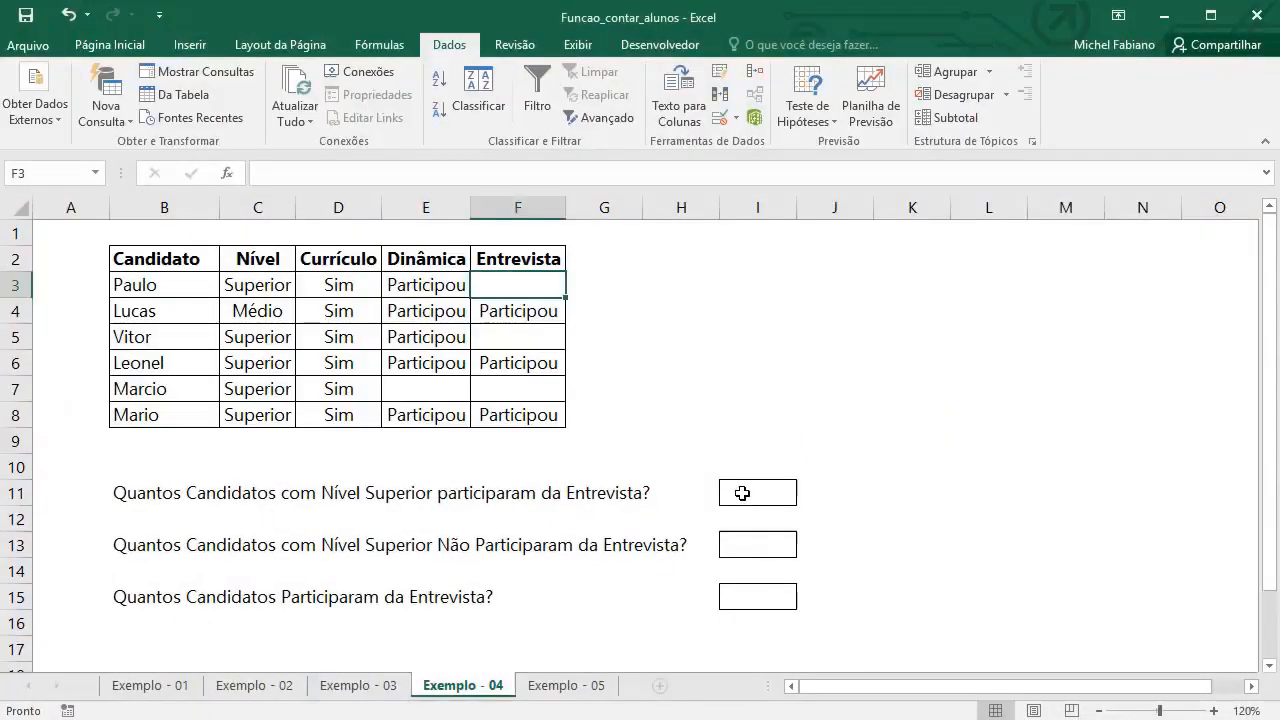
{"action": "left_click", "coordinate": [742, 493]}
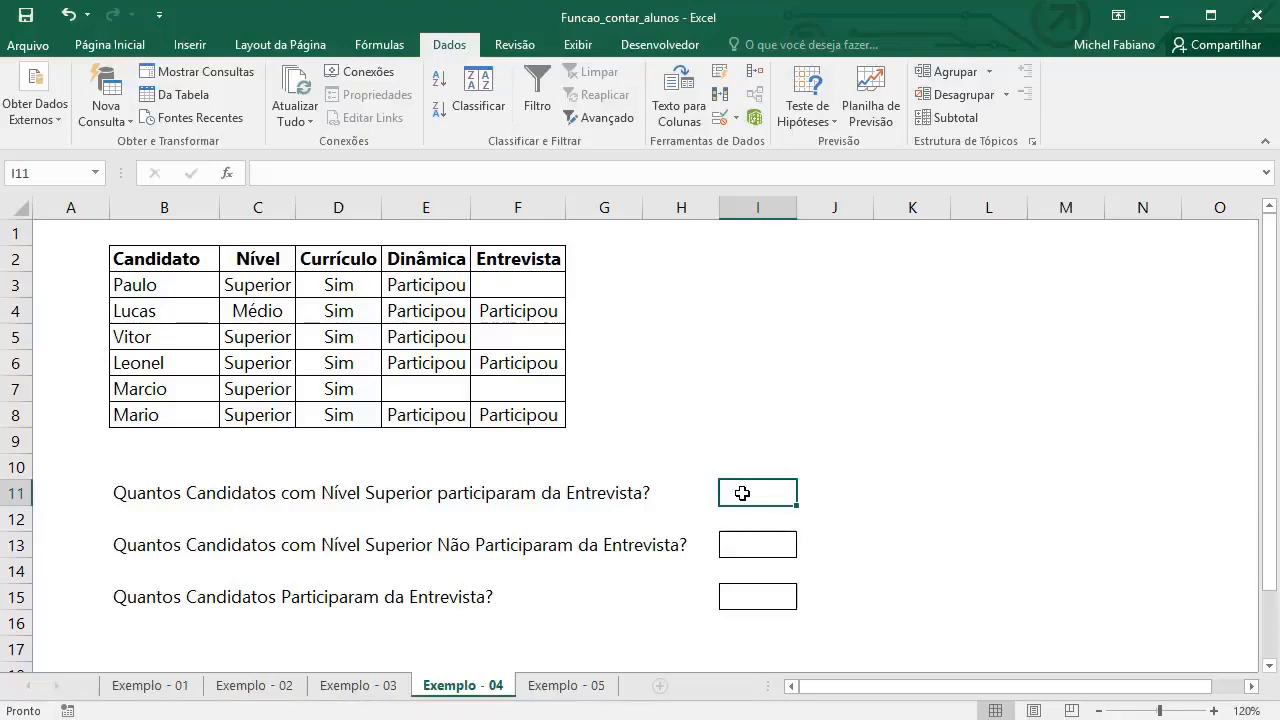
{"action": "type", "text": "=cont."}
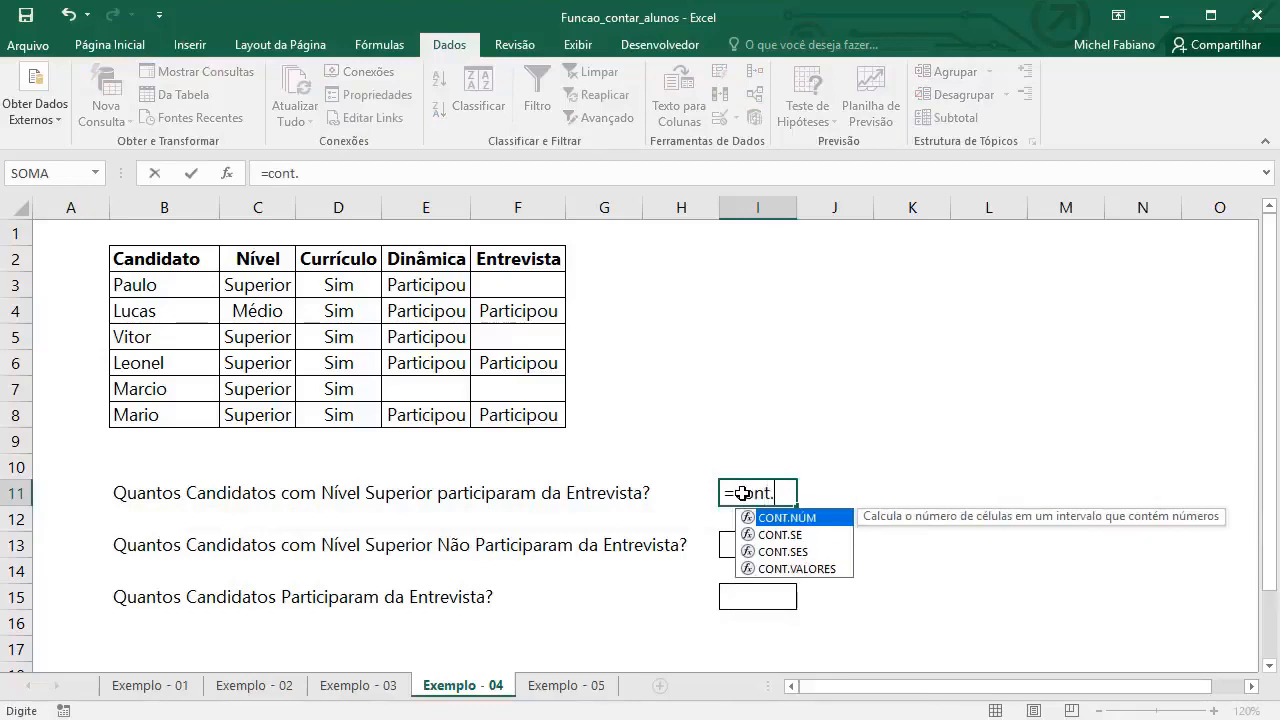
{"action": "type", "text": "ses("}
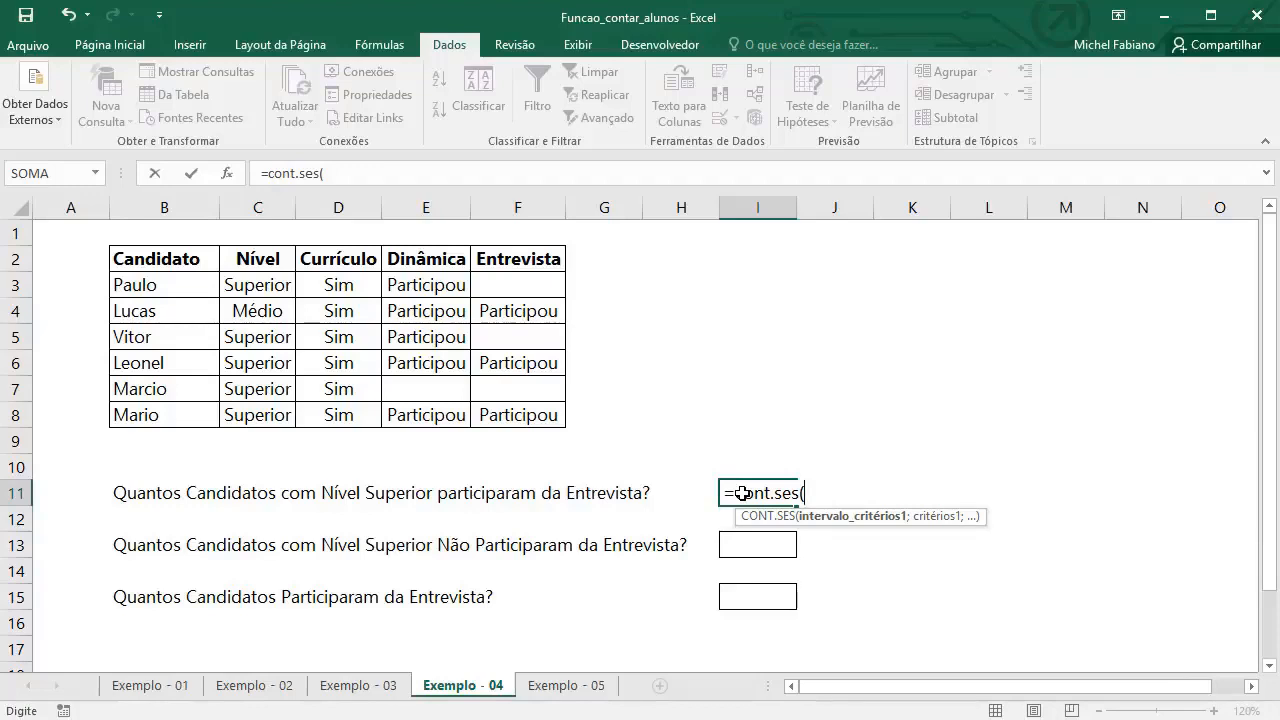
{"action": "left_click_drag", "start_coordinate": [252, 287], "coordinate": [261, 413]}
{"action": "type", "text": ";"}
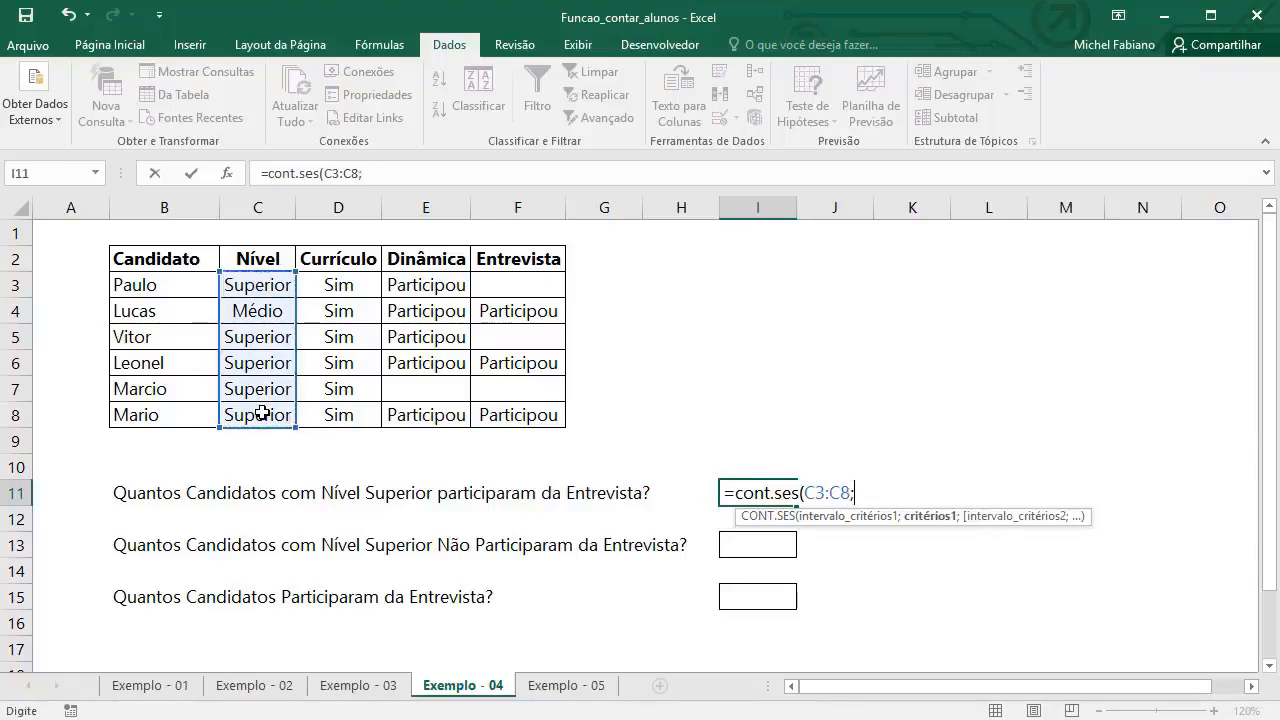
{"action": "type", "text": "\"Superior\""}
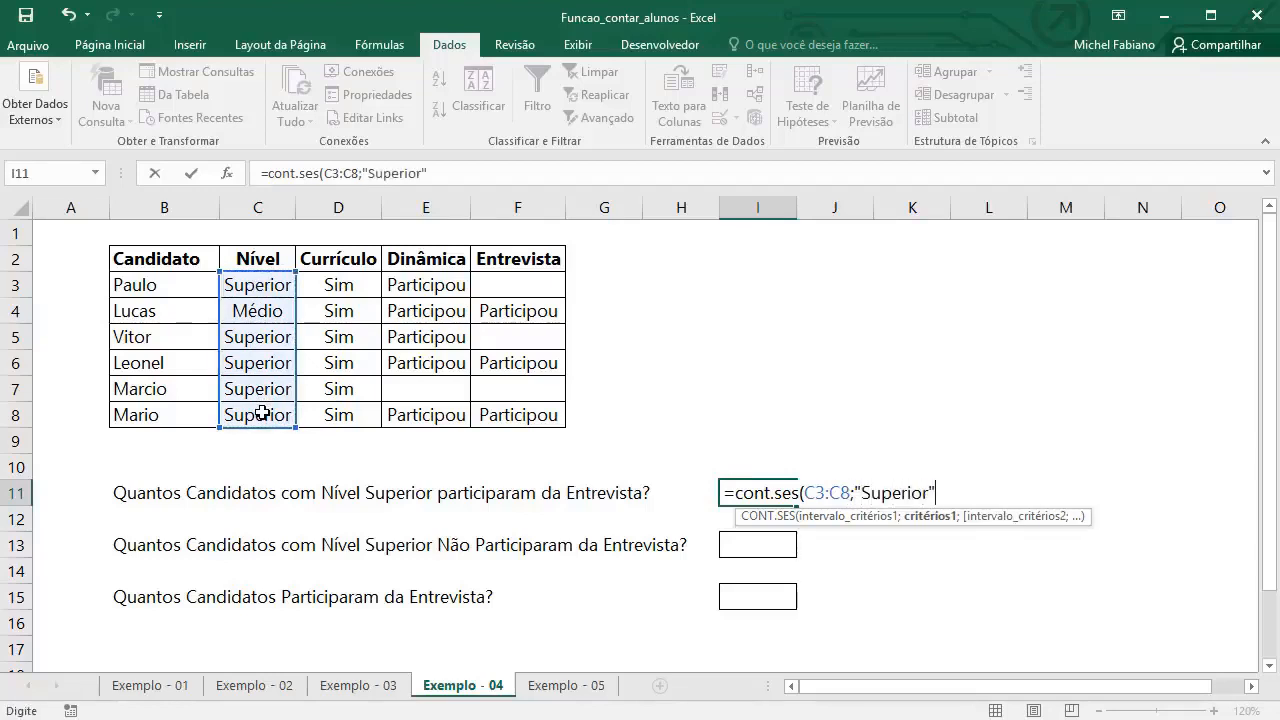
{"action": "type", "text": ";"}
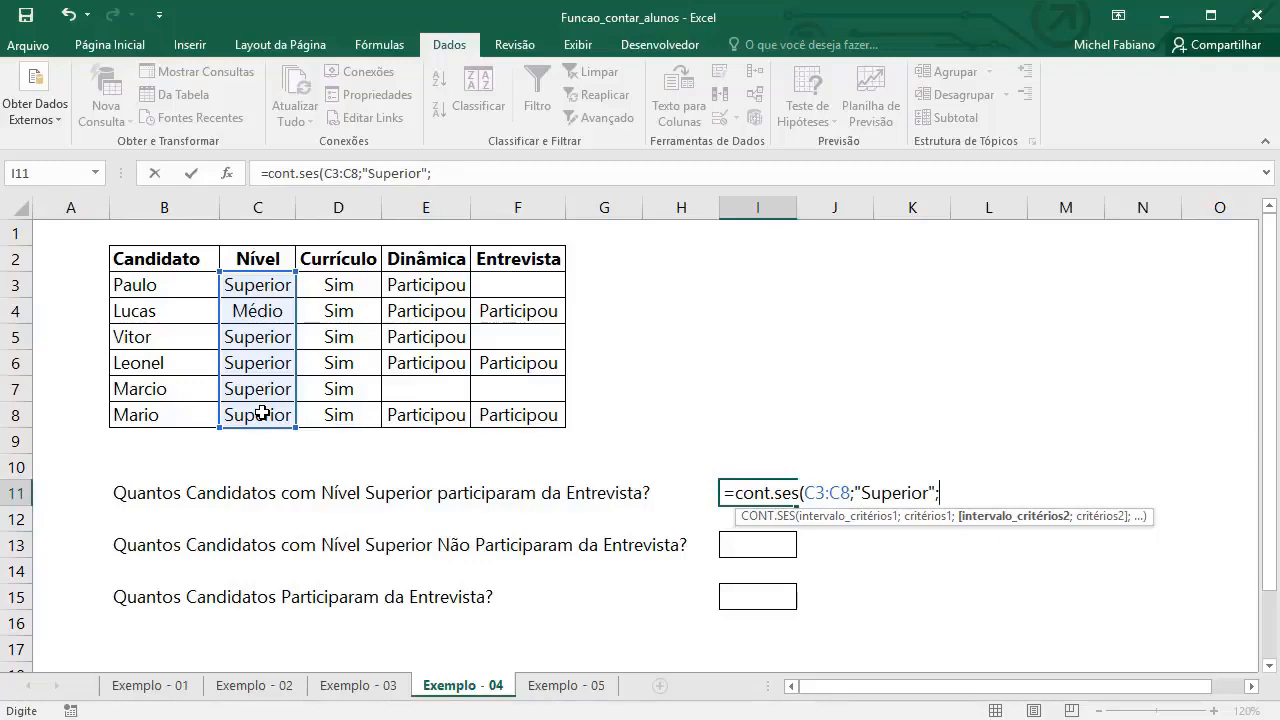
Complete the I11 formula with the Entrevista range F3:F8 and the criterion "<>"&"", and check it against the candidates' rows
{"action": "left_click", "coordinate": [545, 289]}
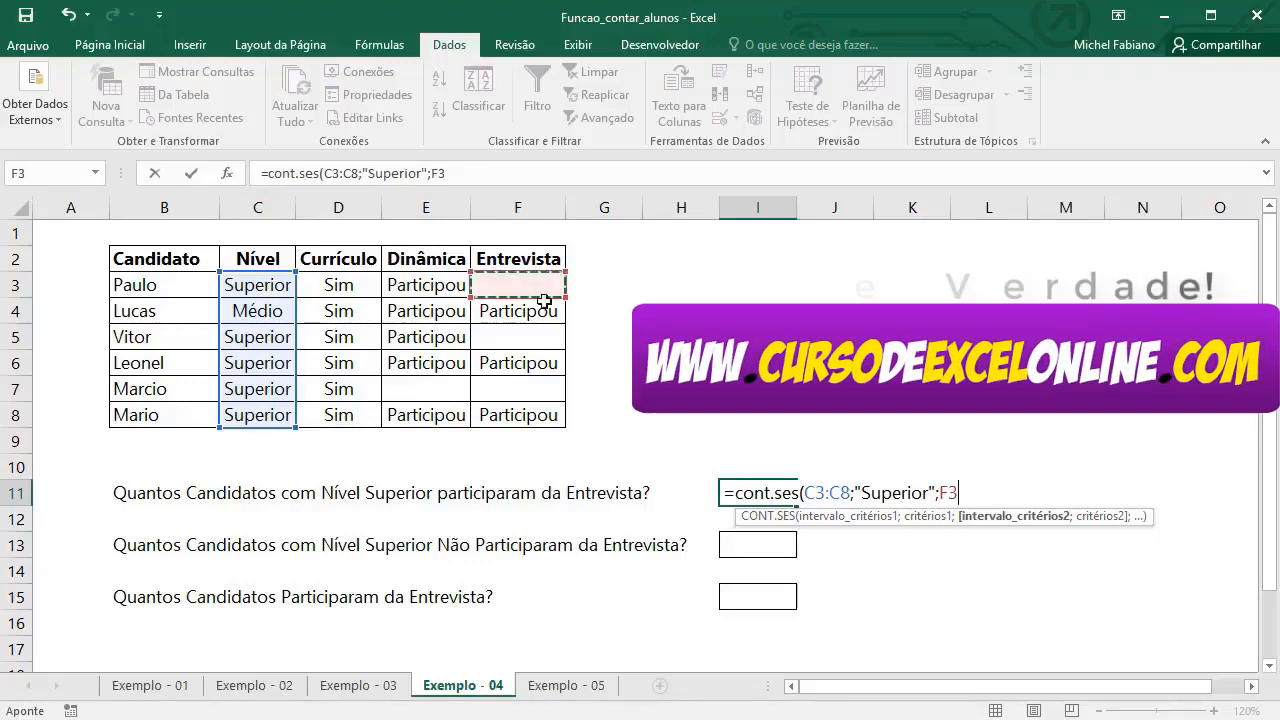
{"action": "left_click_drag", "start_coordinate": [543, 300], "coordinate": [536, 412]}
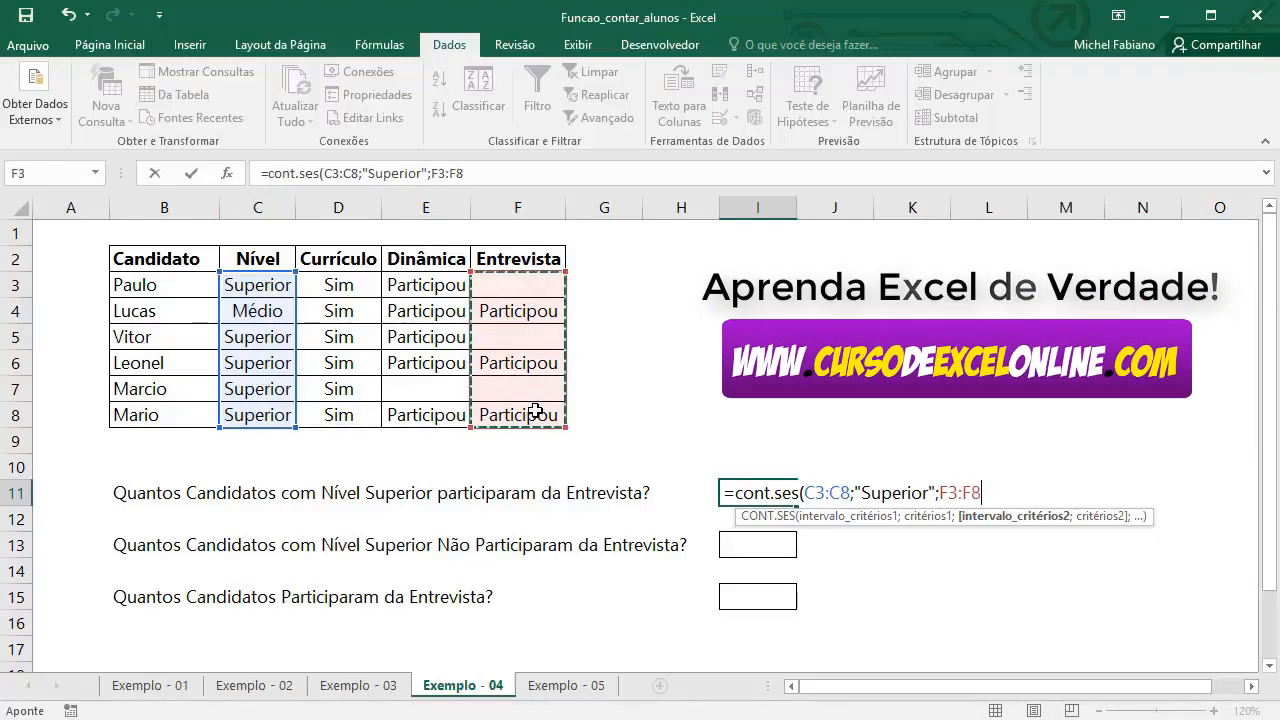
{"action": "type", "text": ";"}
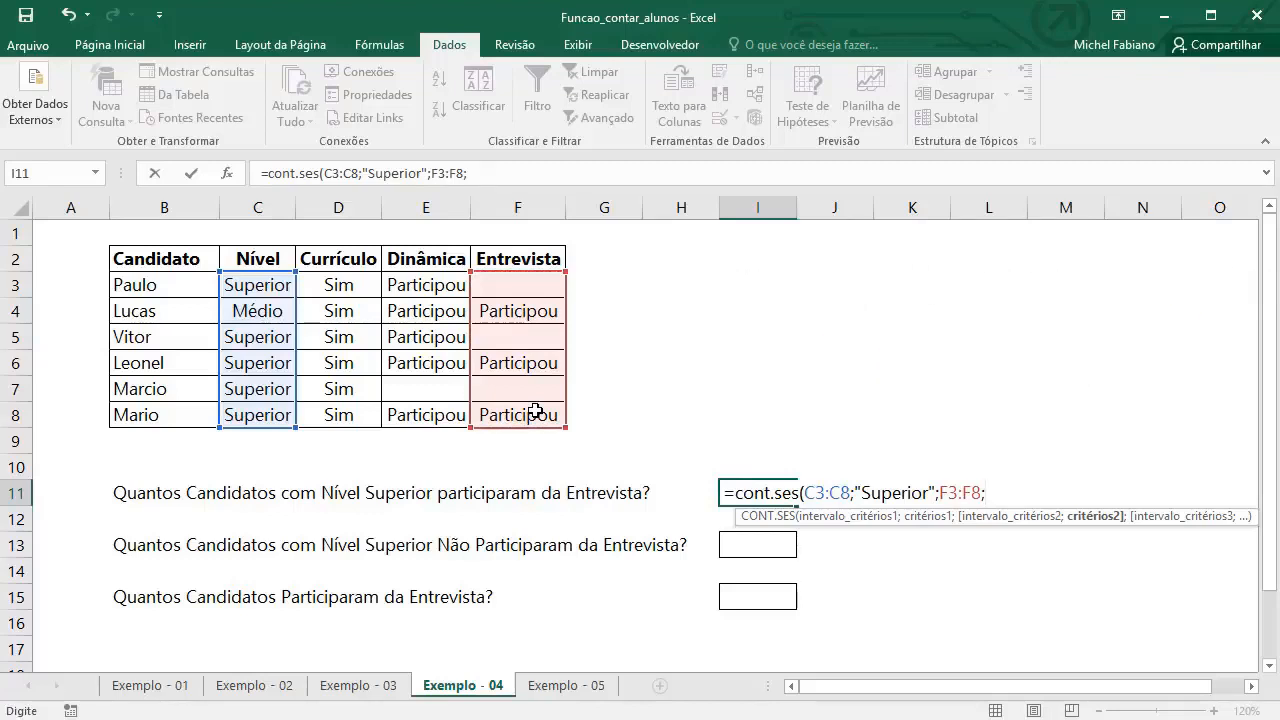
{"action": "type", "text": "\"<>\"&\"\")"}
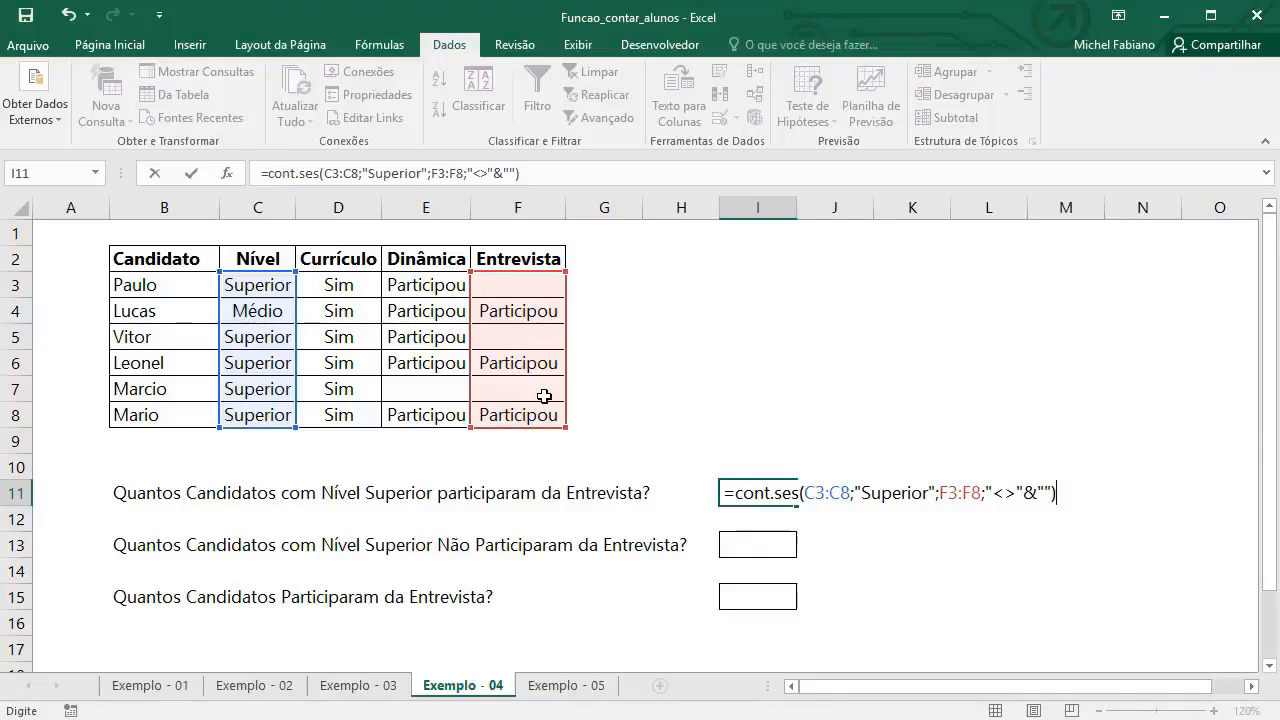
{"action": "key", "text": "Return"}
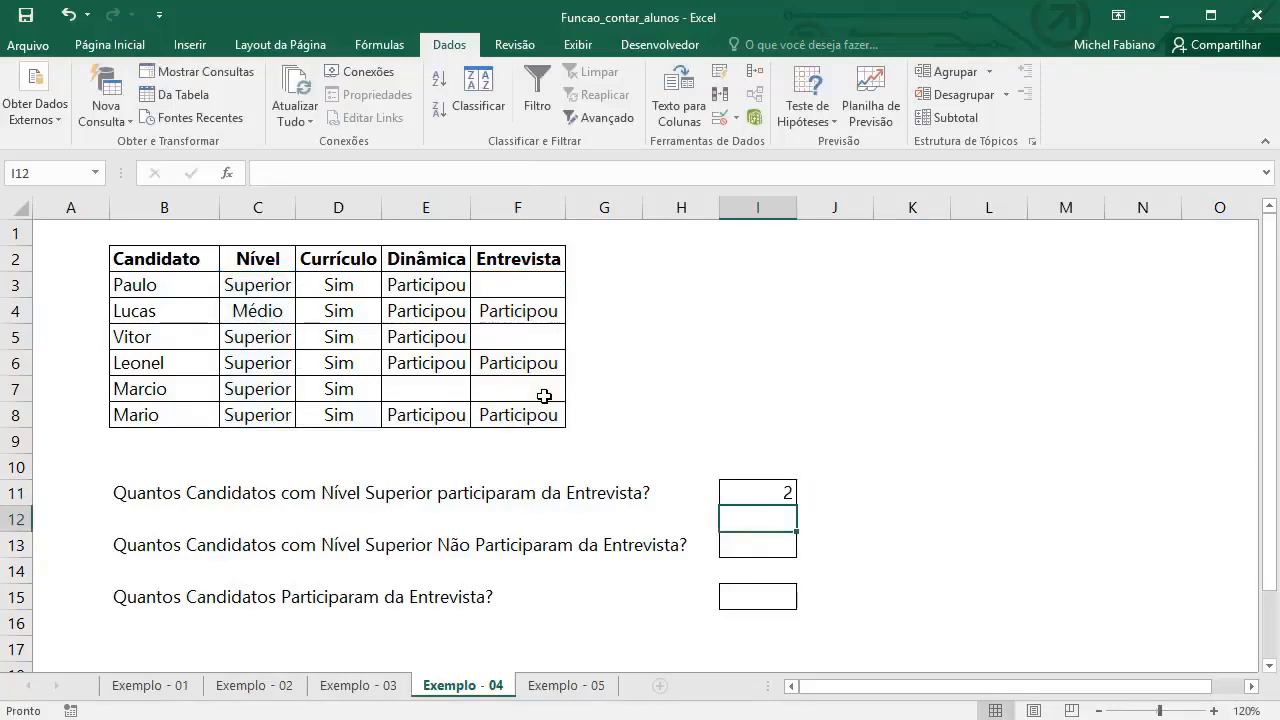
{"action": "left_click", "coordinate": [272, 363]}
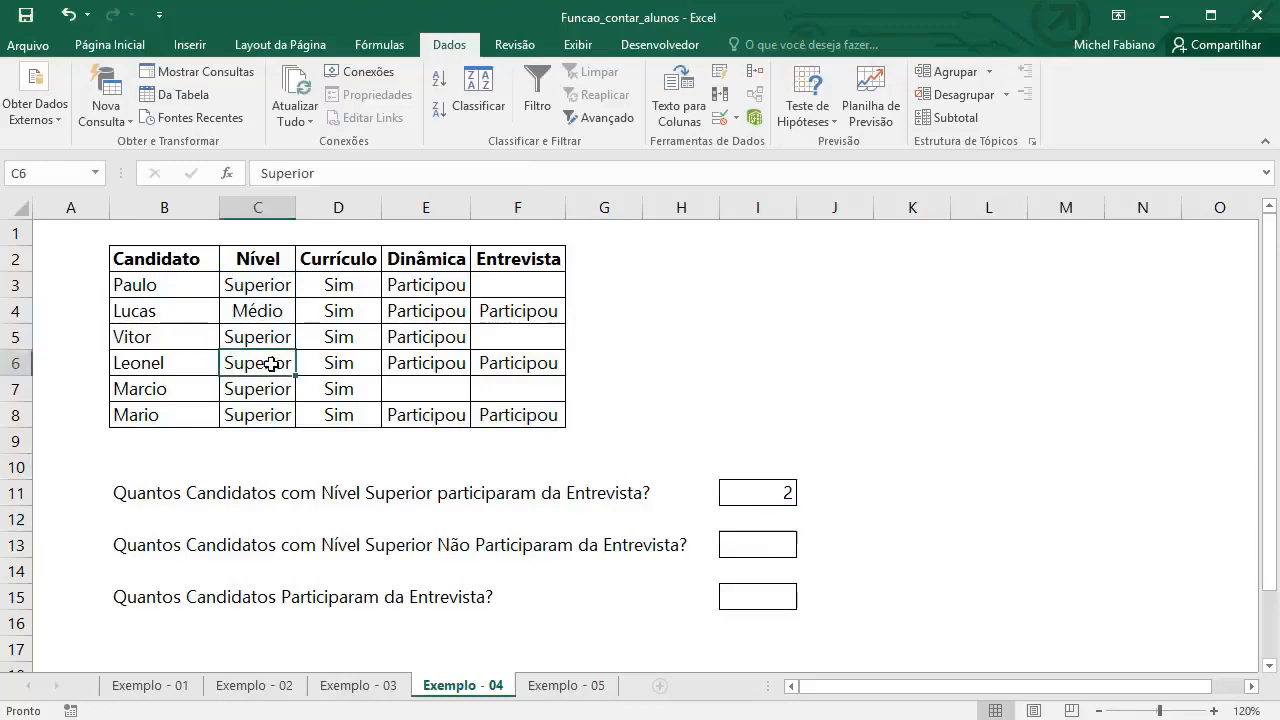
{"action": "left_click", "coordinate": [497, 359]}
{"action": "left_click", "coordinate": [288, 414]}
{"action": "left_click", "coordinate": [494, 416]}
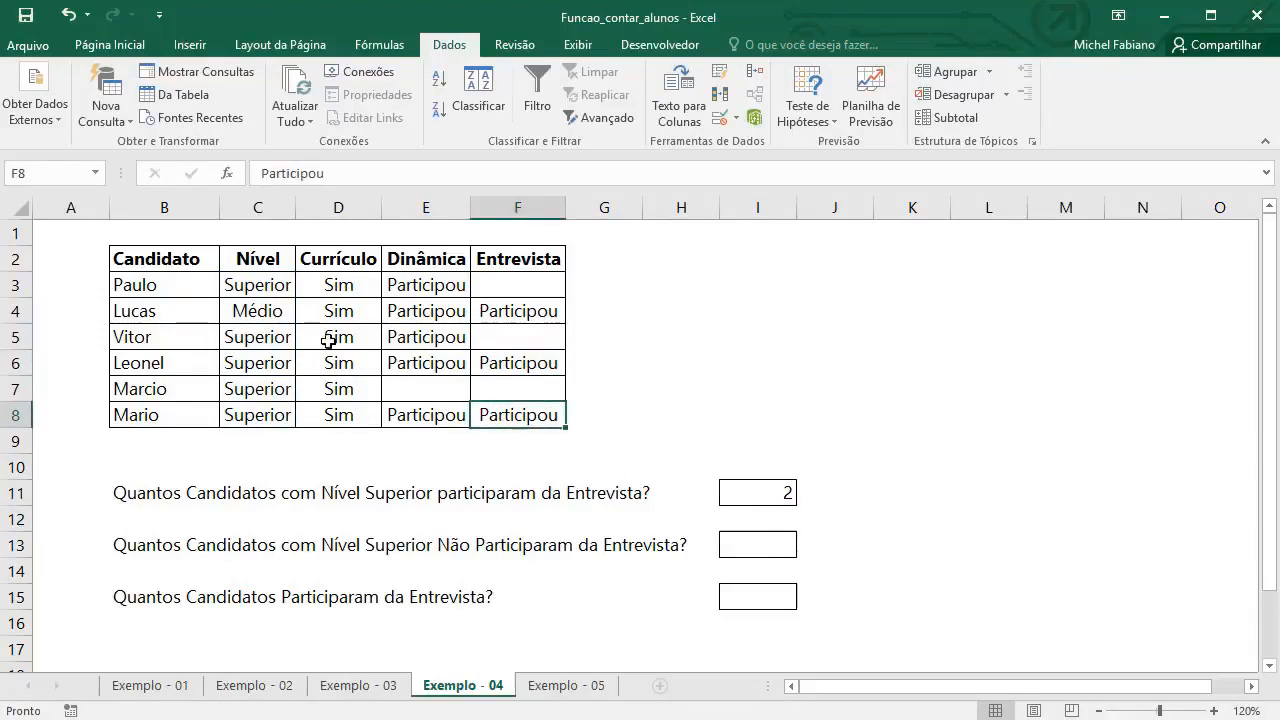
{"action": "left_click", "coordinate": [260, 310]}
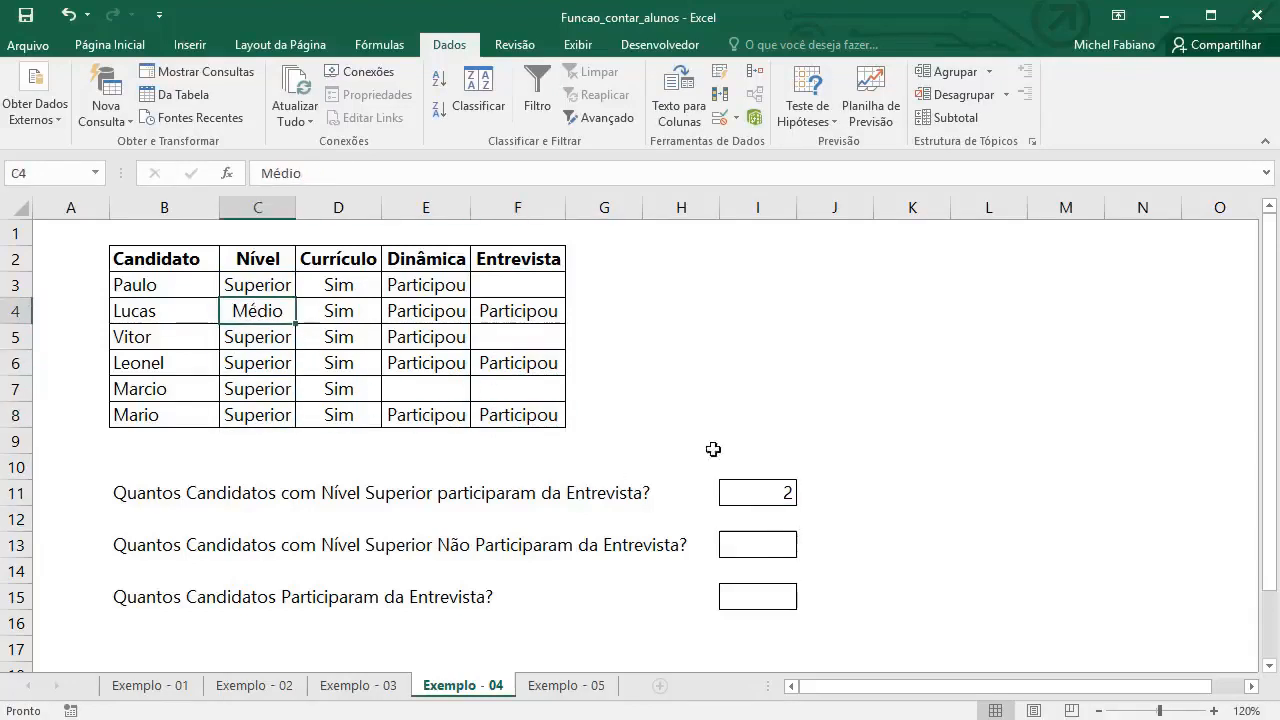
Enter a CONT.SES formula in I13 with C3:C8 matching "Superior" and the Entrevista range F3:F8 matching the empty criterion ""
{"action": "left_click", "coordinate": [775, 550]}
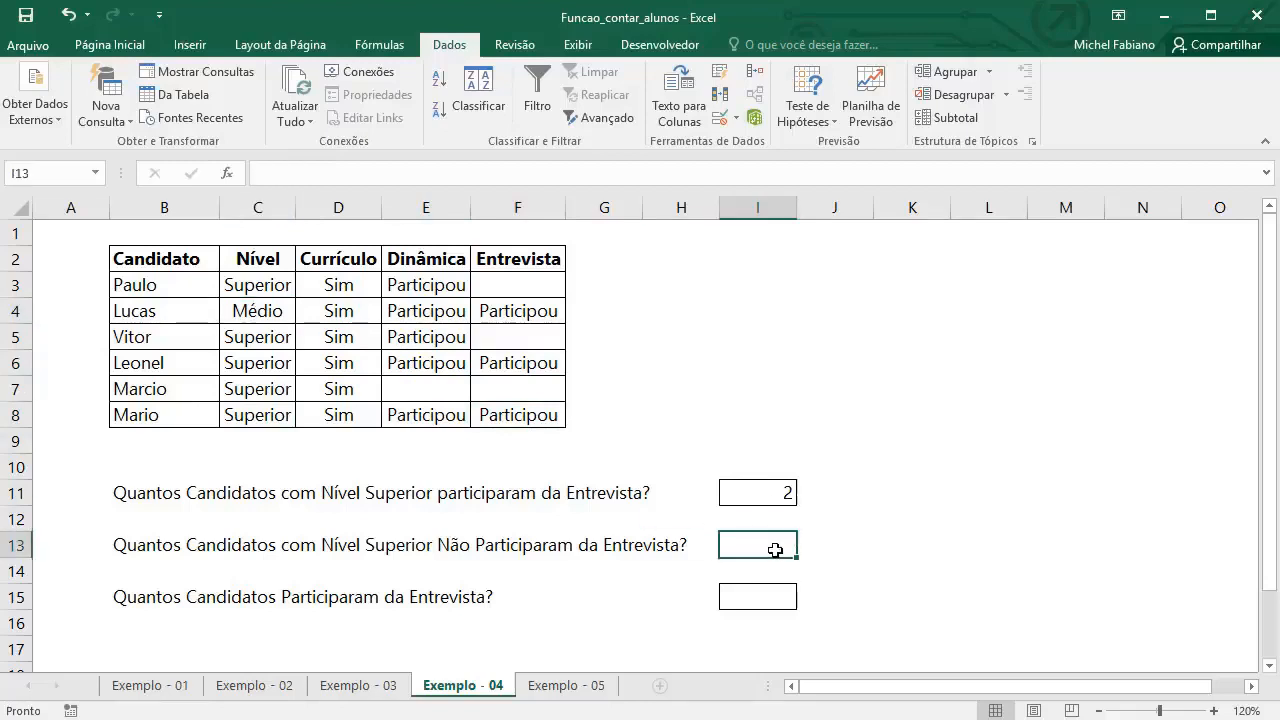
{"action": "type", "text": "=cont.ses"}
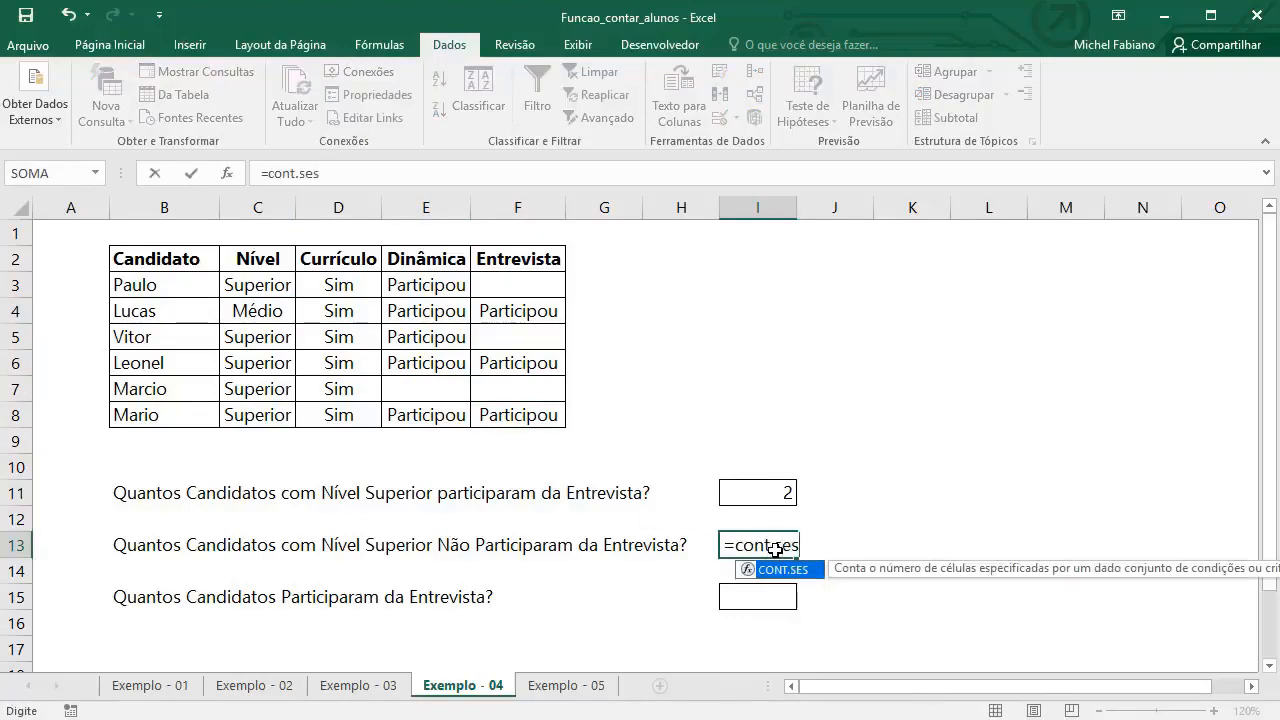
{"action": "type", "text": "("}
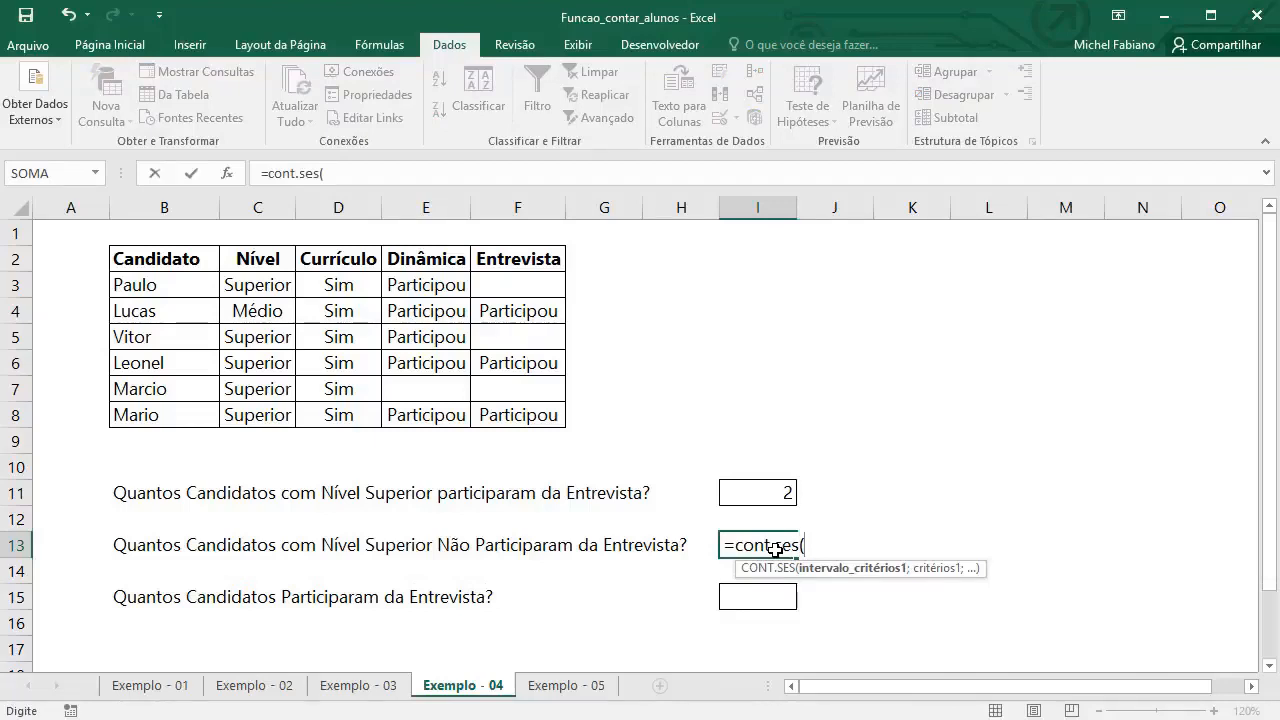
{"action": "left_click_drag", "start_coordinate": [263, 286], "coordinate": [266, 403]}
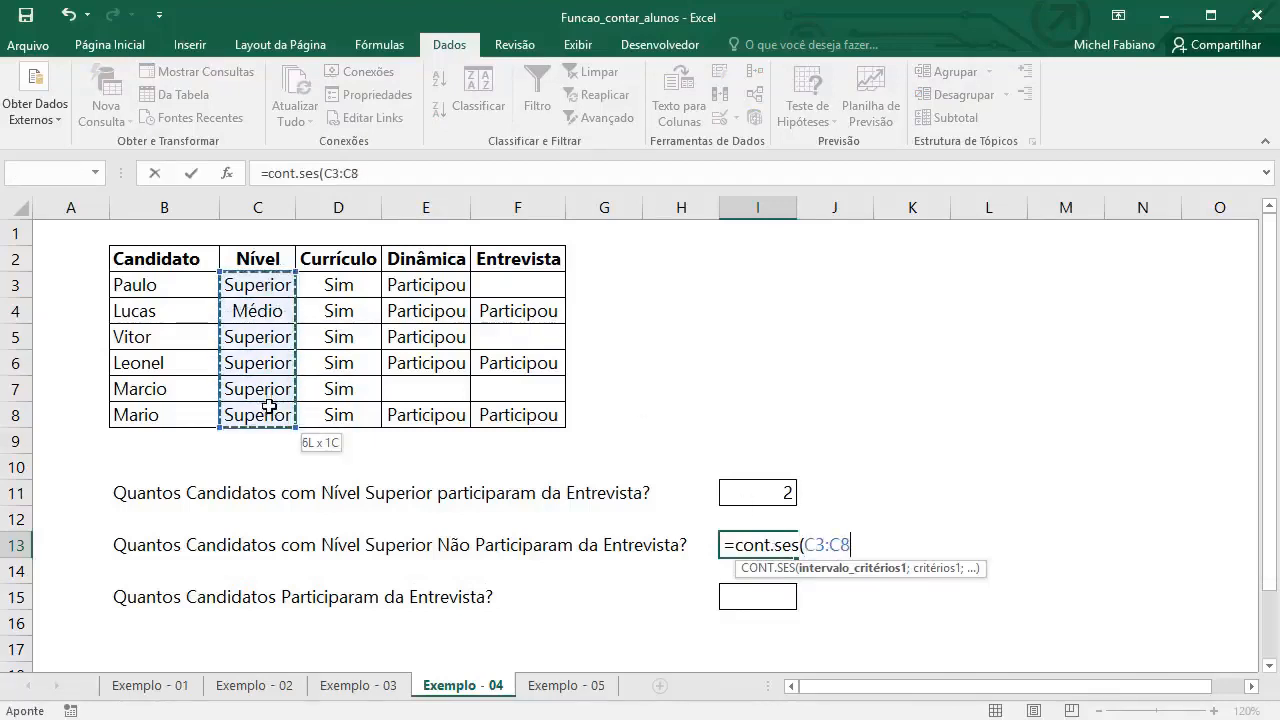
{"action": "type", "text": ";\""}
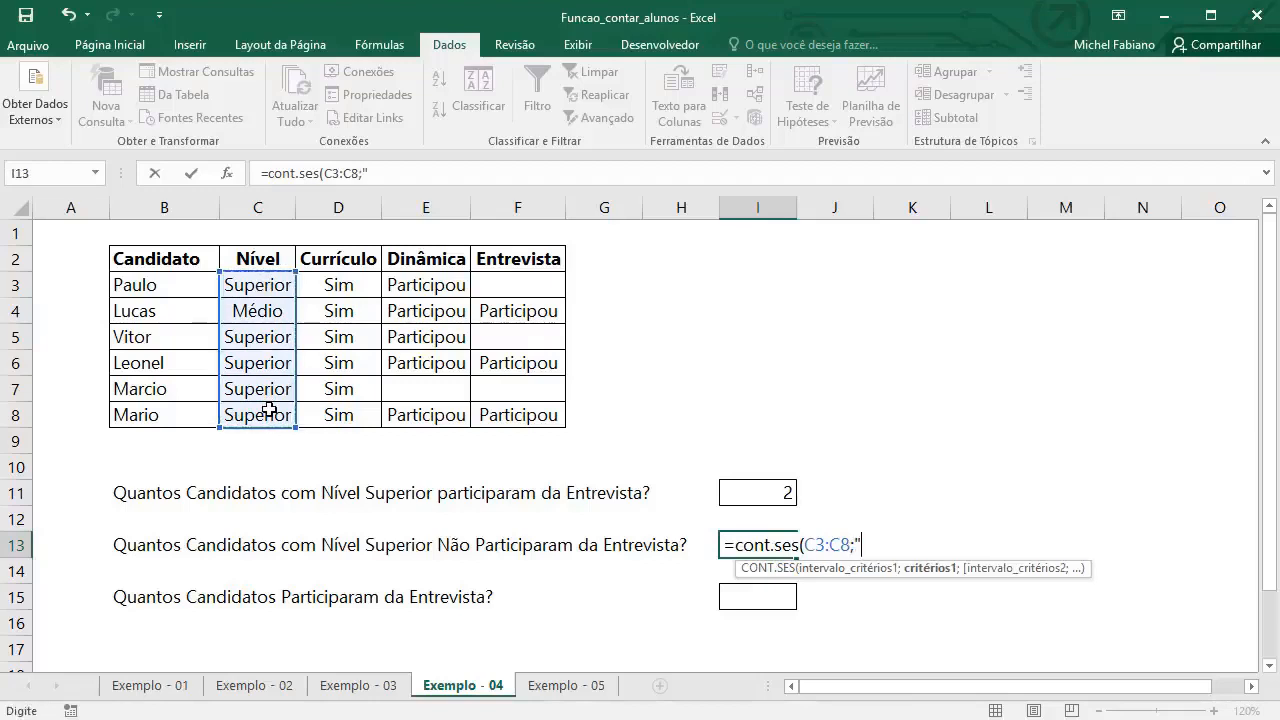
{"action": "type", "text": "Superior\""}
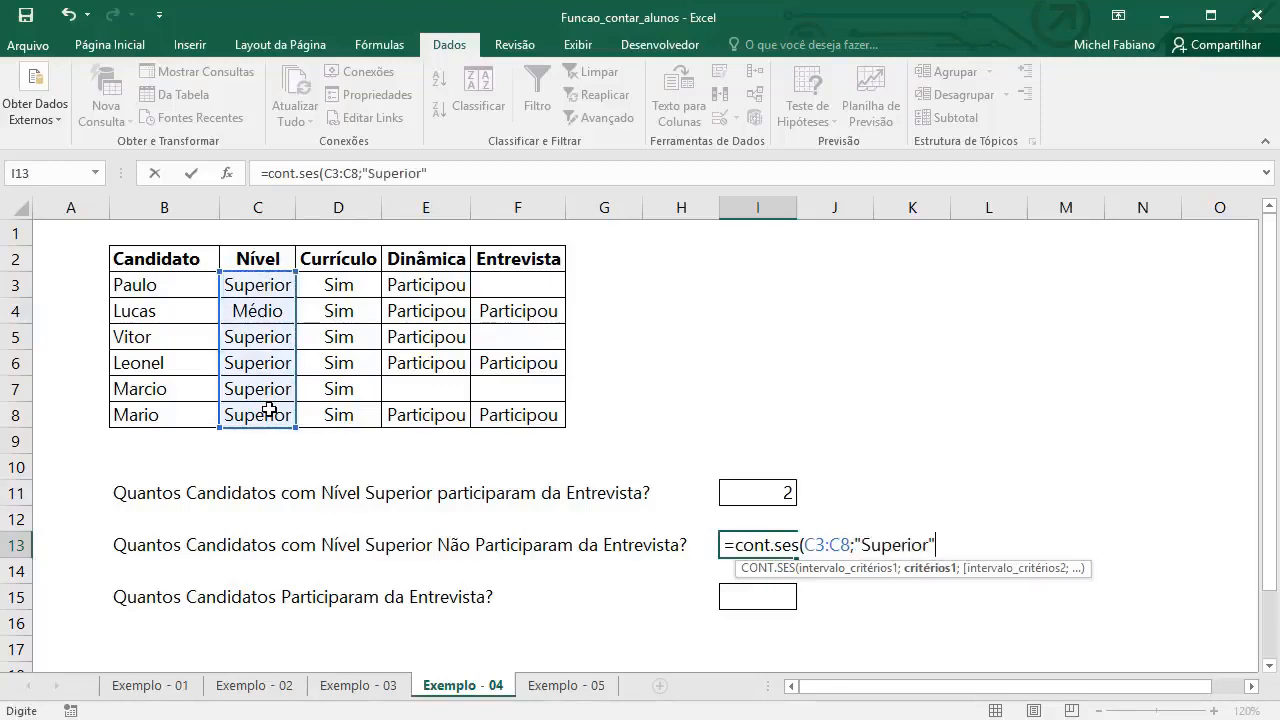
{"action": "type", "text": ";"}
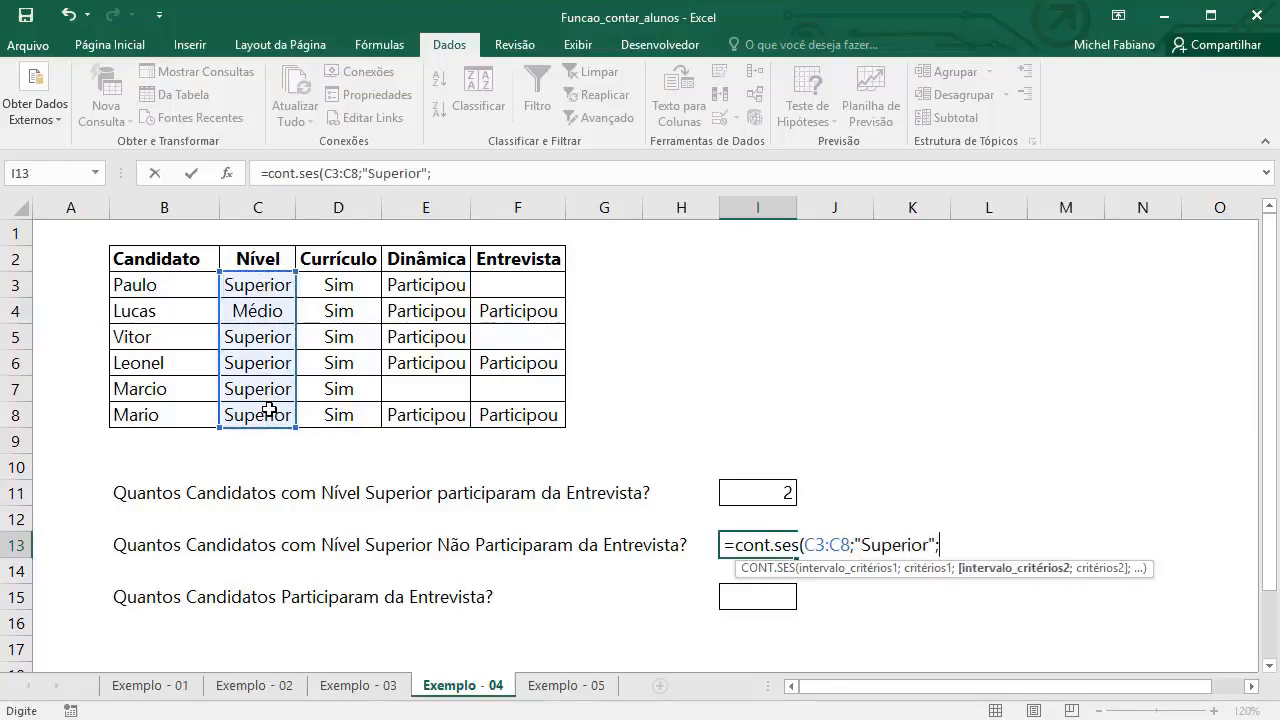
{"action": "left_click_drag", "start_coordinate": [535, 290], "coordinate": [531, 408]}
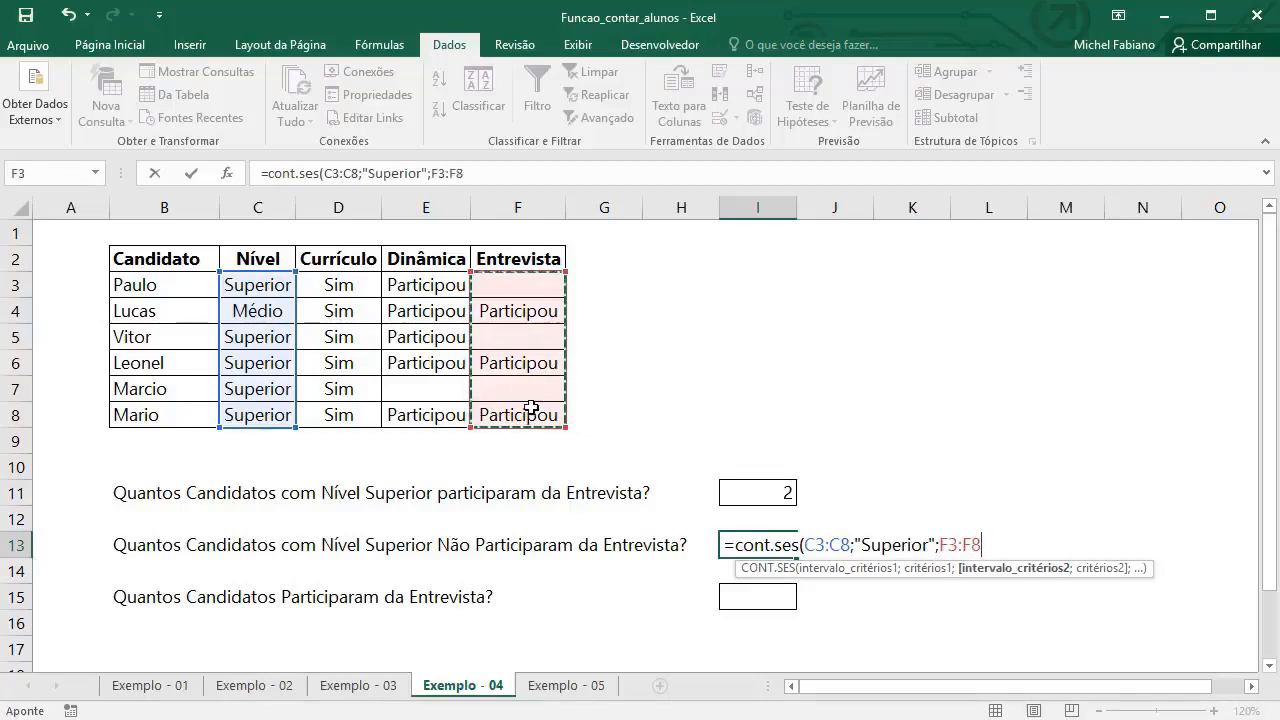
{"action": "type", "text": ";\"\""}
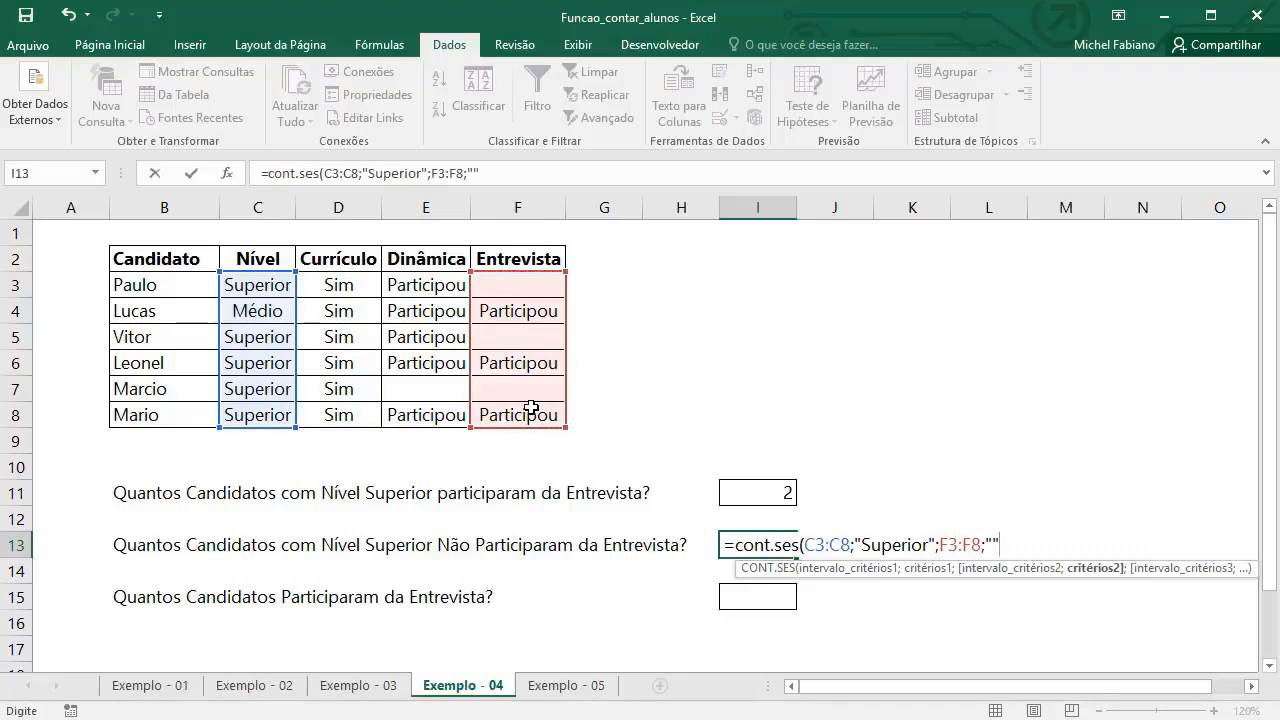
{"action": "type", "text": ")"}
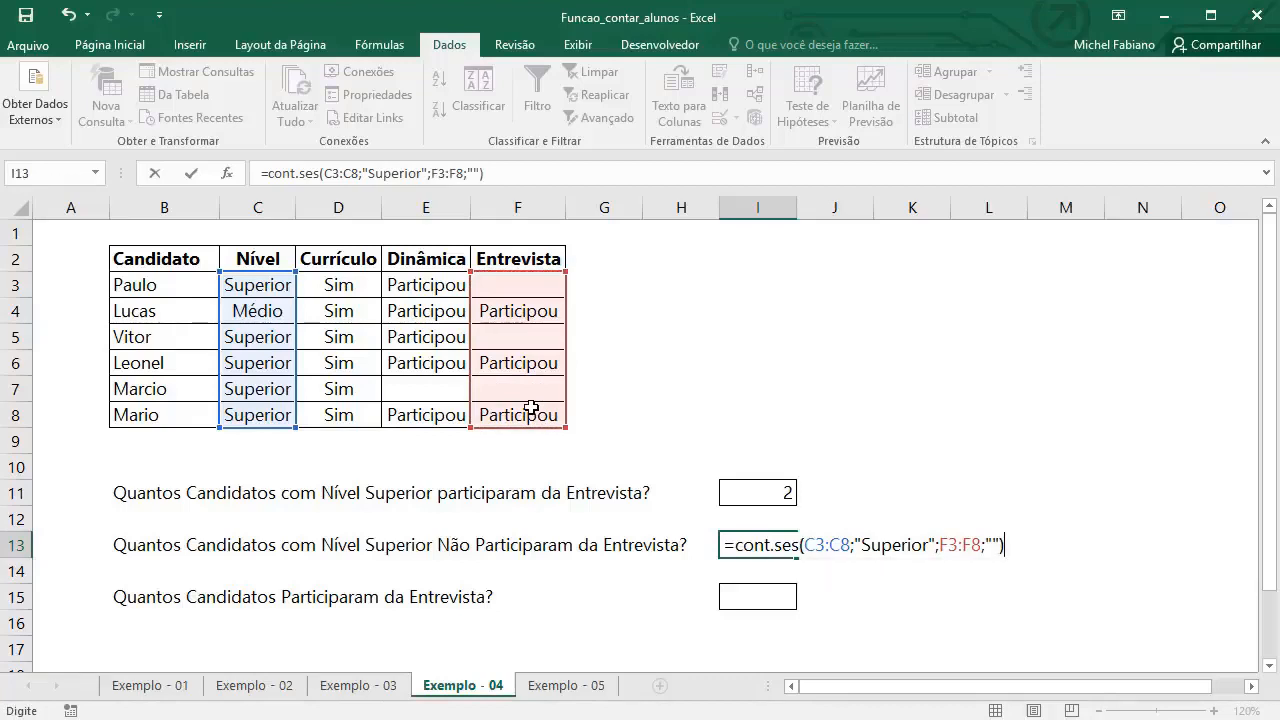
{"action": "key", "text": "Return"}
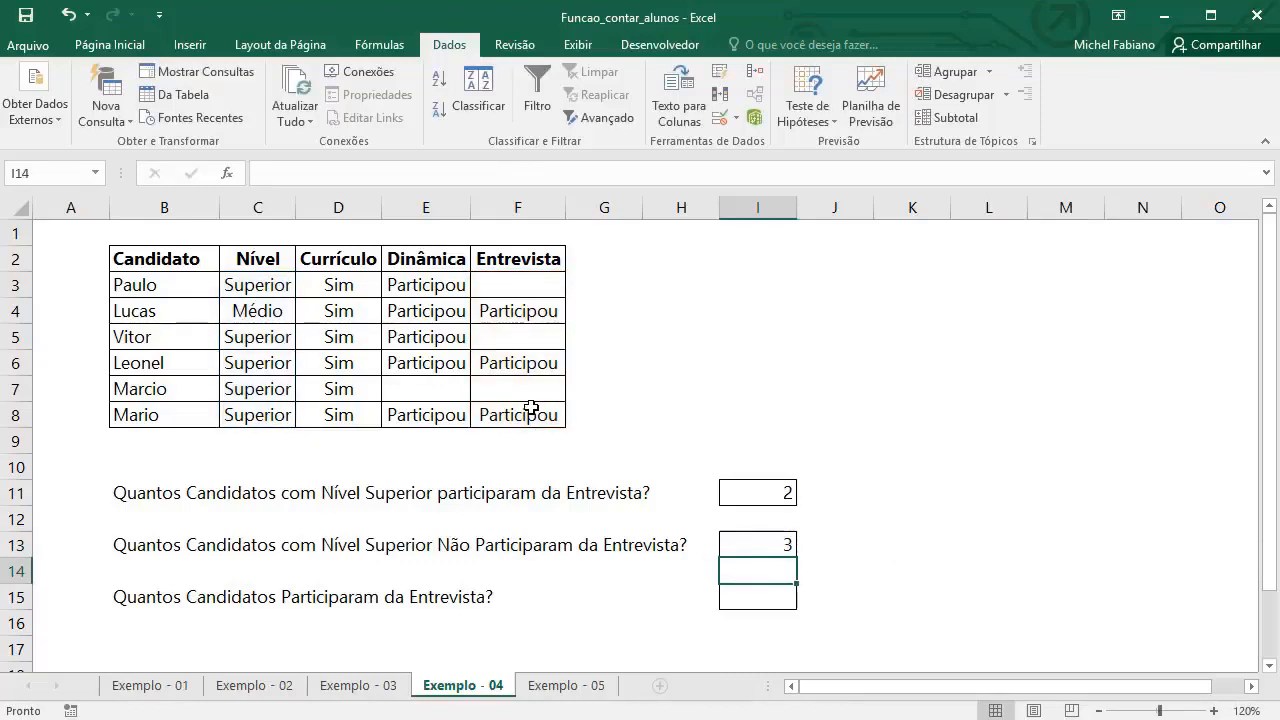
Test the I11 and I13 formulas by clearing the Entrevista entry in F4, and undo the deletion
{"action": "left_click", "coordinate": [524, 312]}
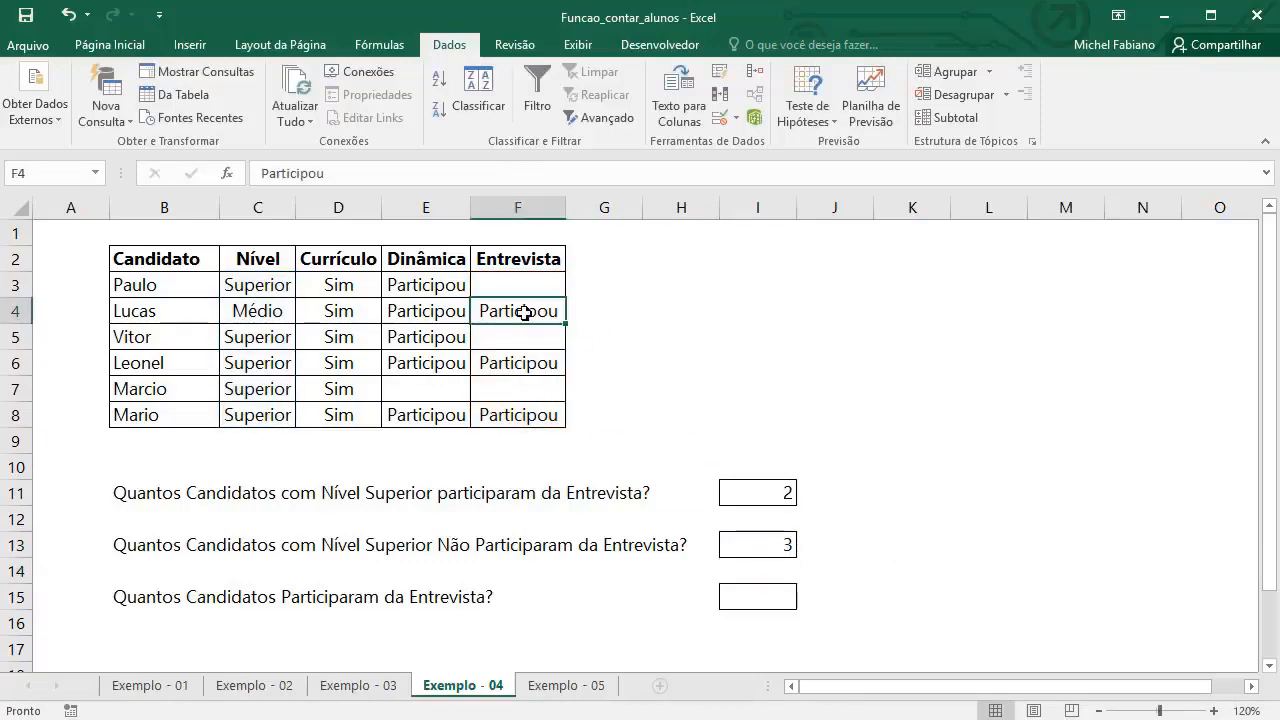
{"action": "key", "text": "Delete"}
{"action": "key", "text": "Down"}
{"action": "key", "text": "Up"}
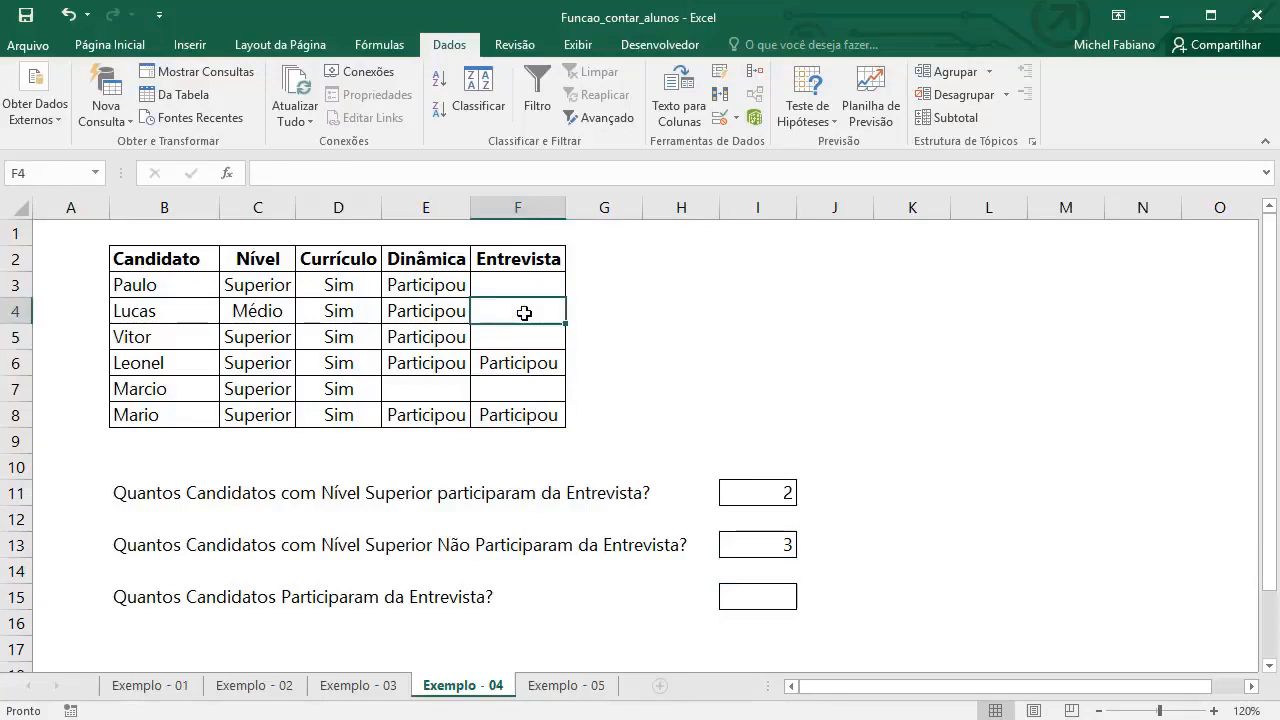
{"action": "key", "text": "ctrl+z"}
Test the formulas by clearing F6 and re-entering "Participou" there, then adding "Participou" to F7 and undoing that entry
{"action": "key", "text": "Down"}
{"action": "key", "text": "Down"}
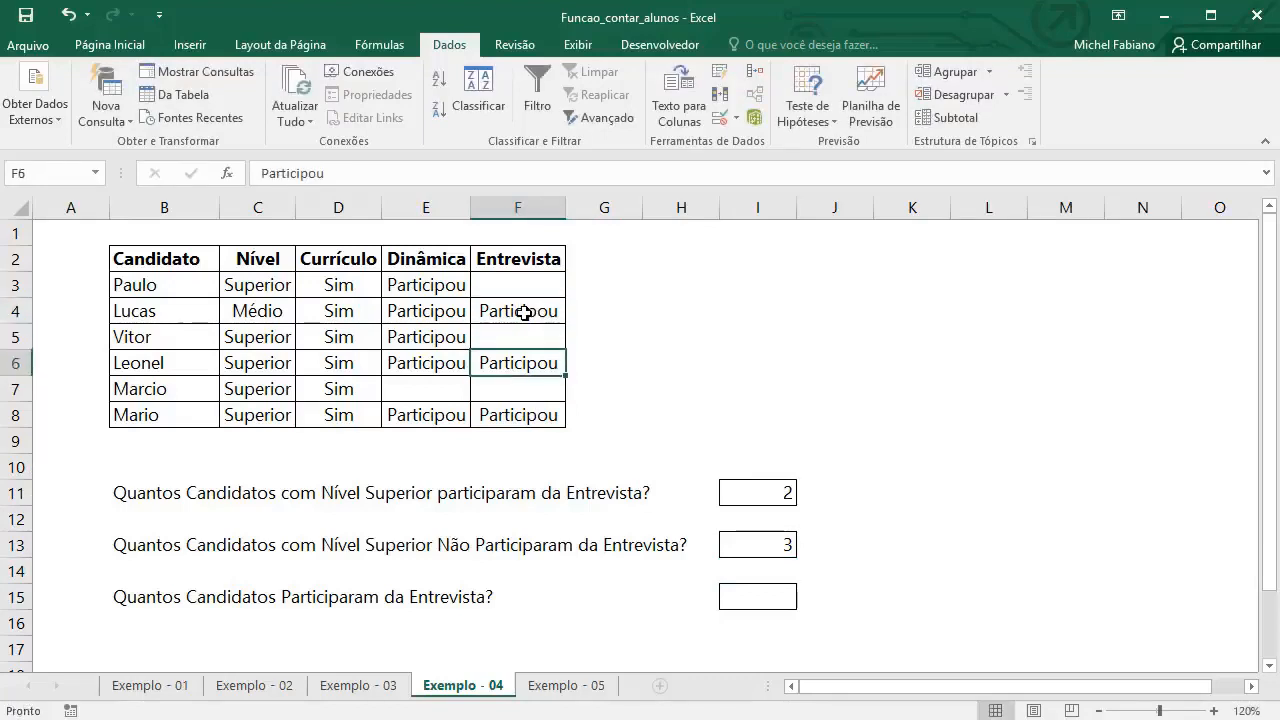
{"action": "key", "text": "Delete"}
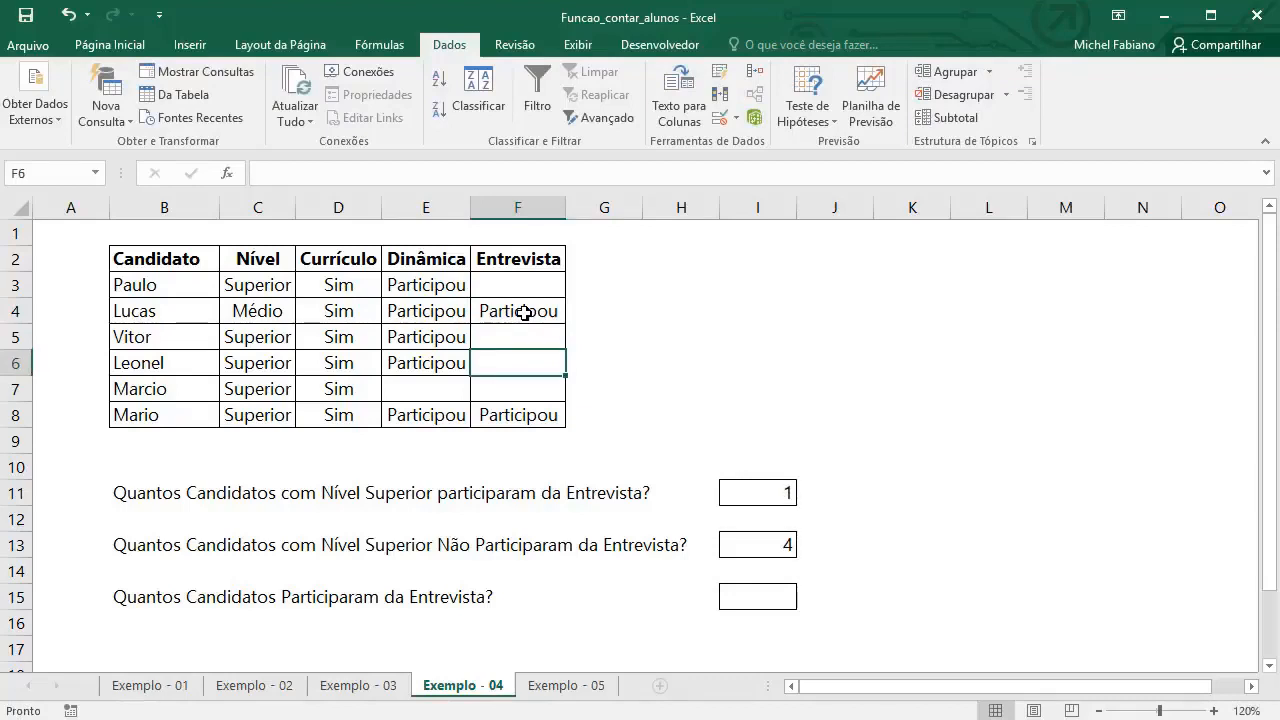
{"action": "type", "text": "Participou"}
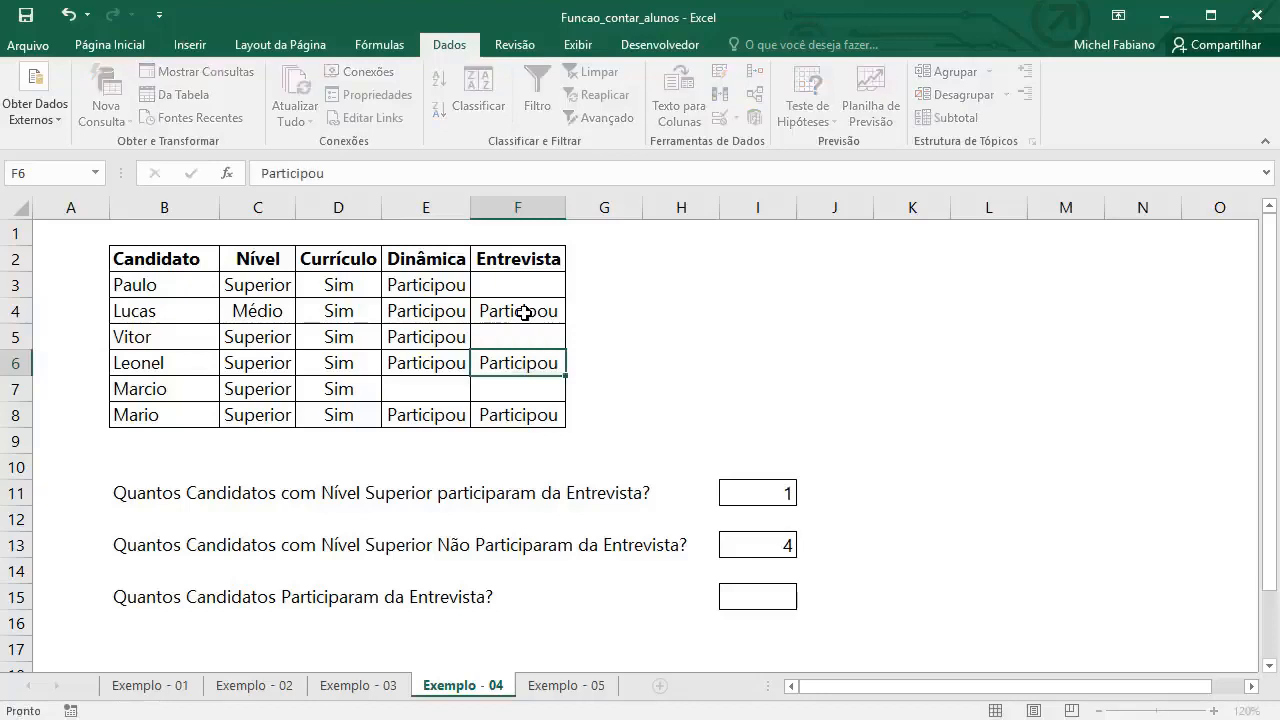
{"action": "key", "text": "Return"}
{"action": "type", "text": "P"}
{"action": "key", "text": "Return"}
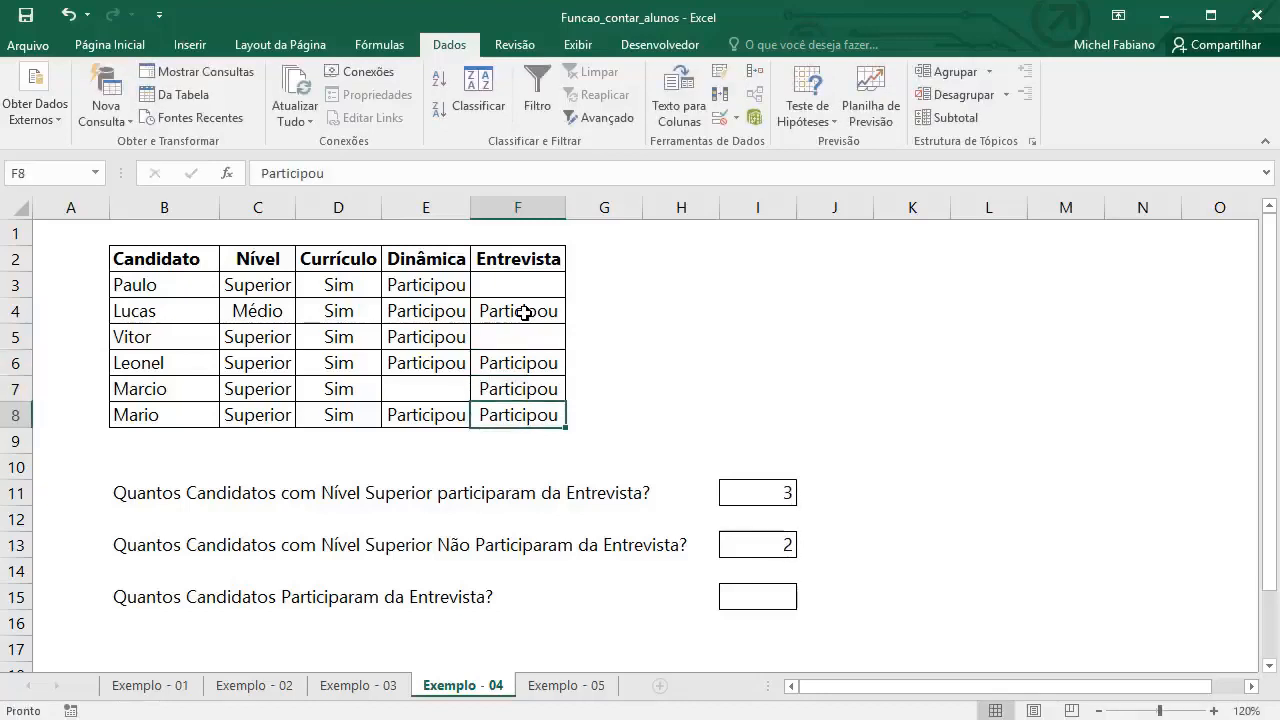
{"action": "key", "text": "ctrl+z"}
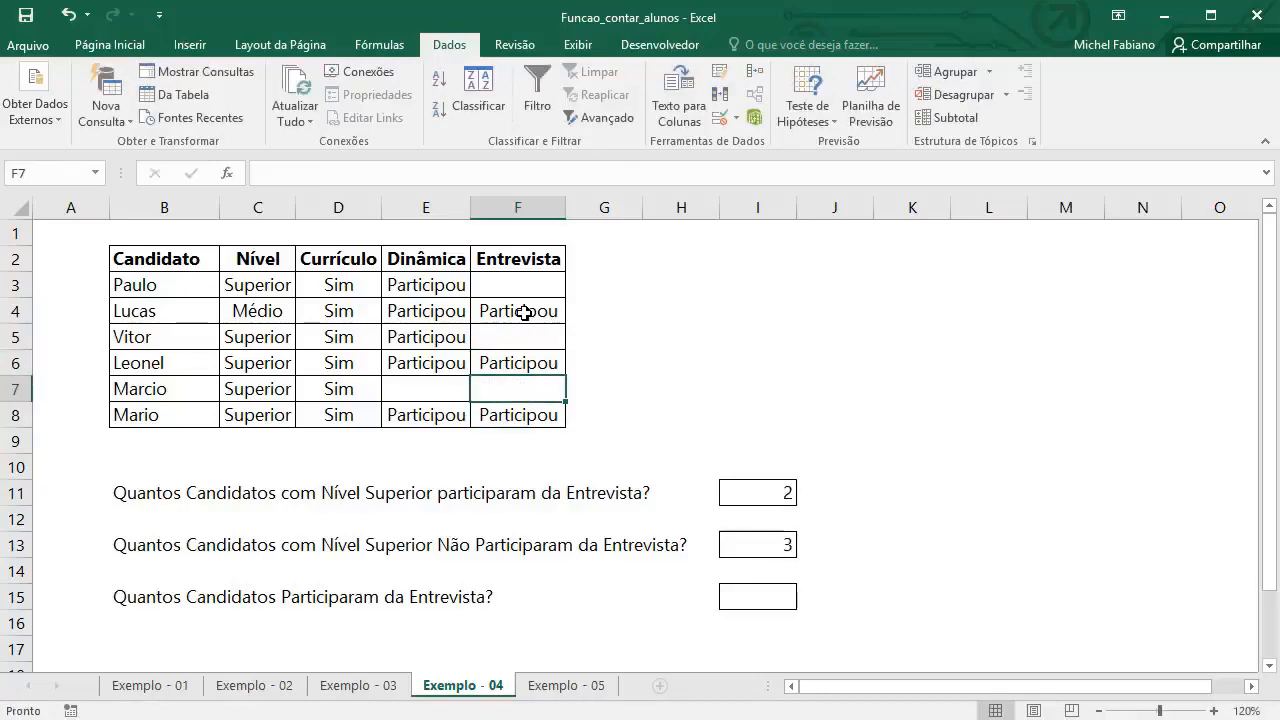
Enter a CONT.SE formula in I15 with the Entrevista range F3:F8 and the criterion "<>"&""
{"action": "left_click", "coordinate": [759, 598]}
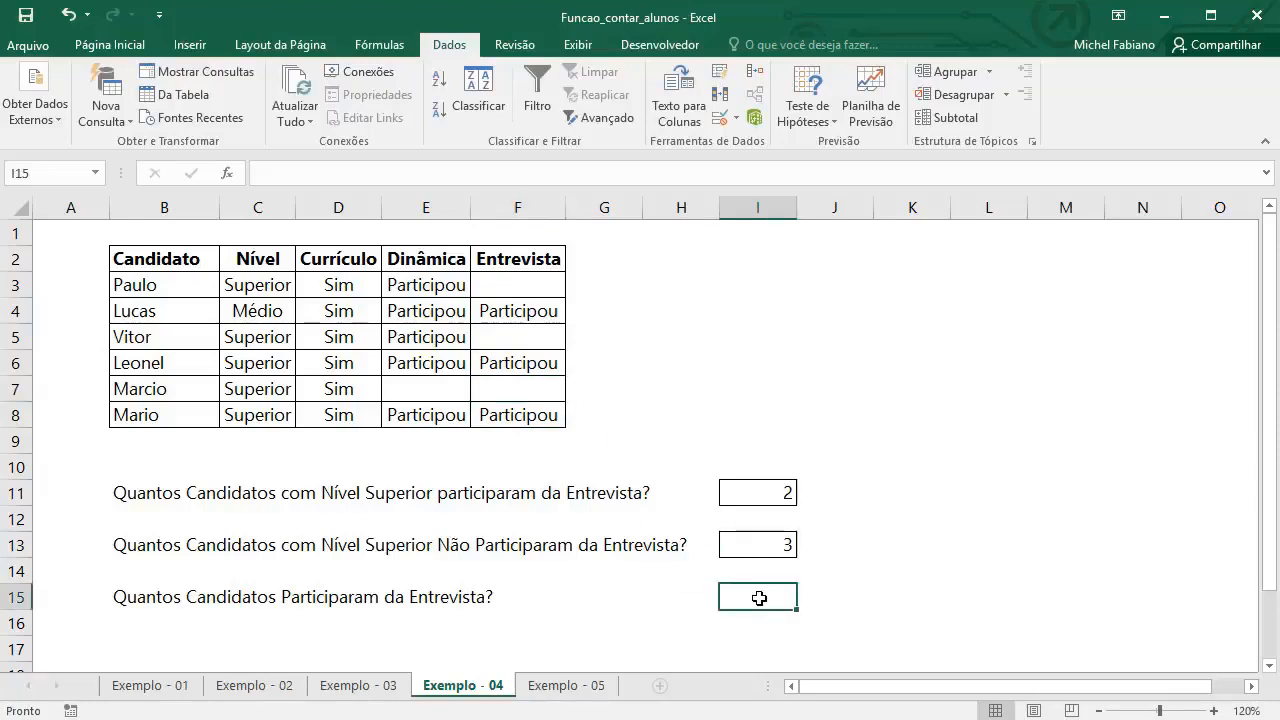
{"action": "type", "text": "=cont.ses"}
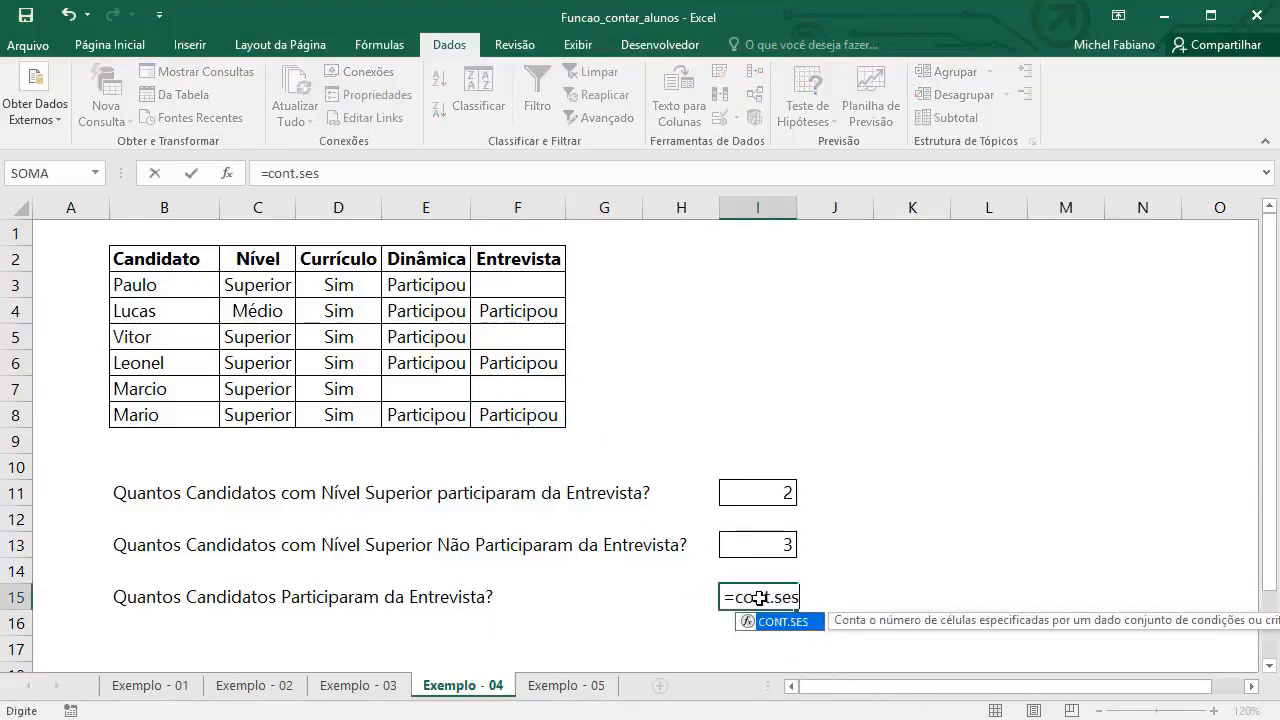
{"action": "key", "text": "BackSpace"}
{"action": "type", "text": "("}
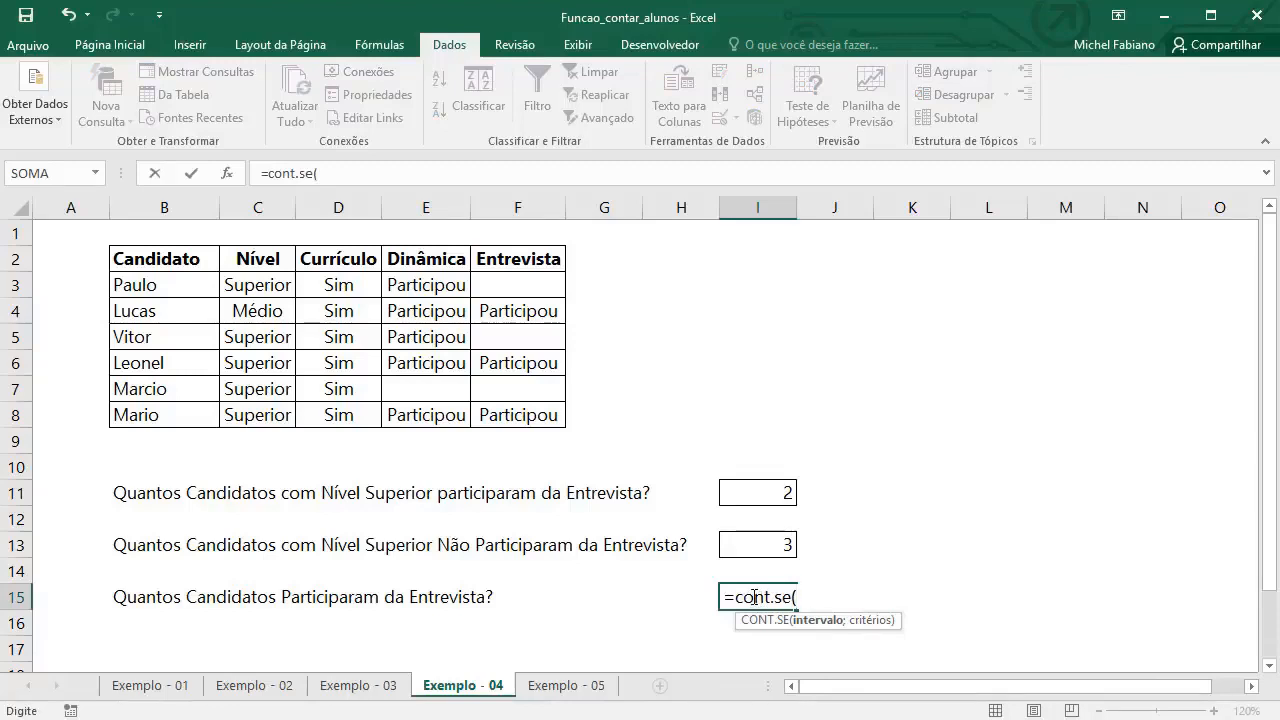
{"action": "left_click_drag", "start_coordinate": [540, 285], "coordinate": [526, 410]}
{"action": "type", "text": ";"}
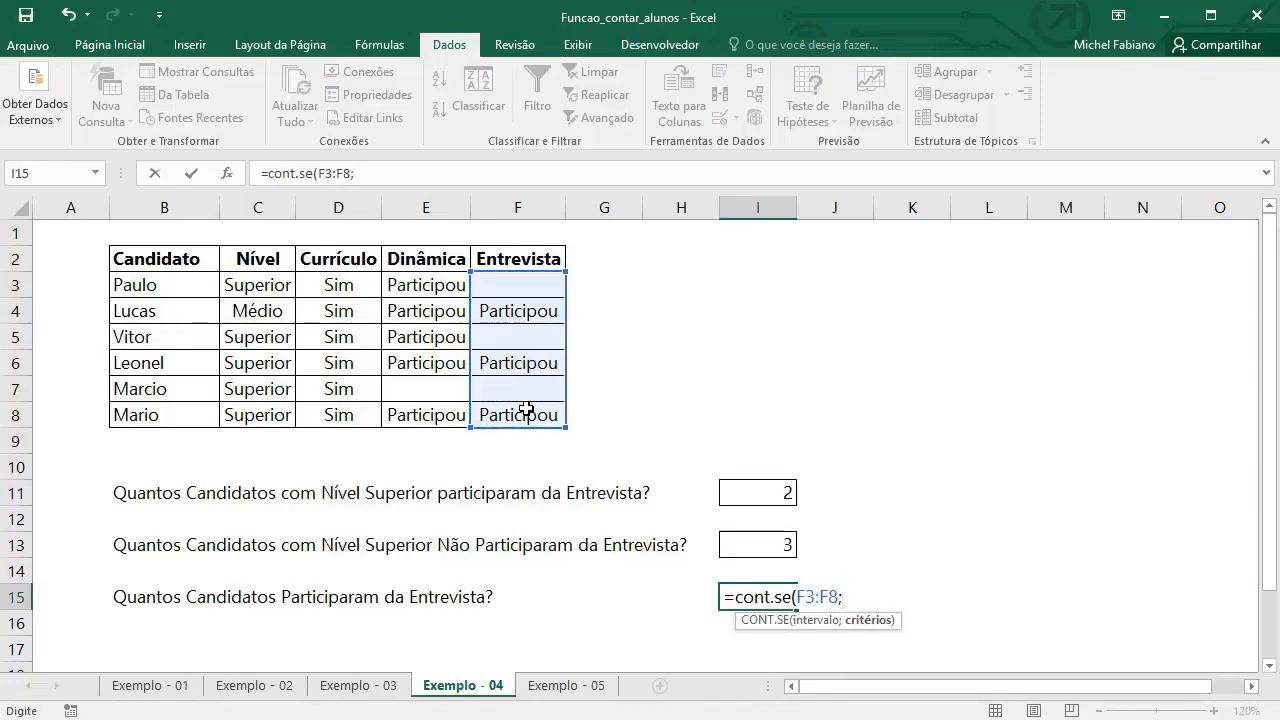
{"action": "type", "text": "\"<>\"&\"\")"}
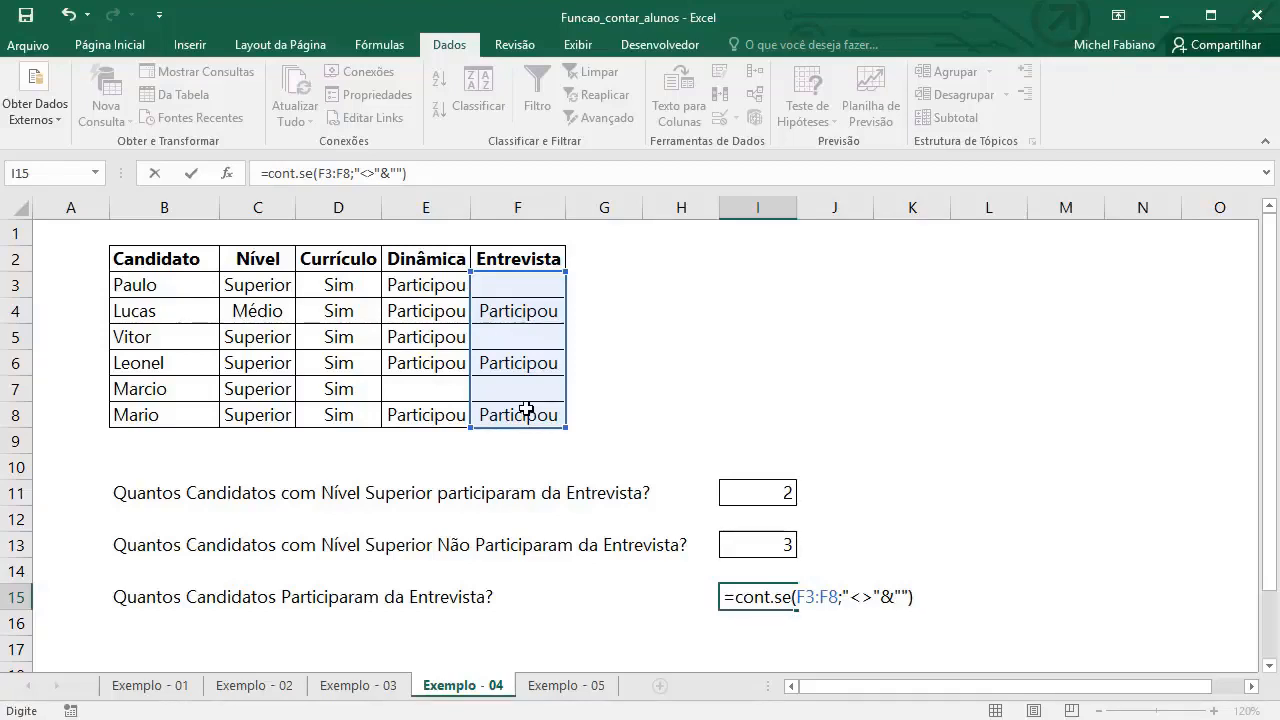
{"action": "key", "text": "Return"}
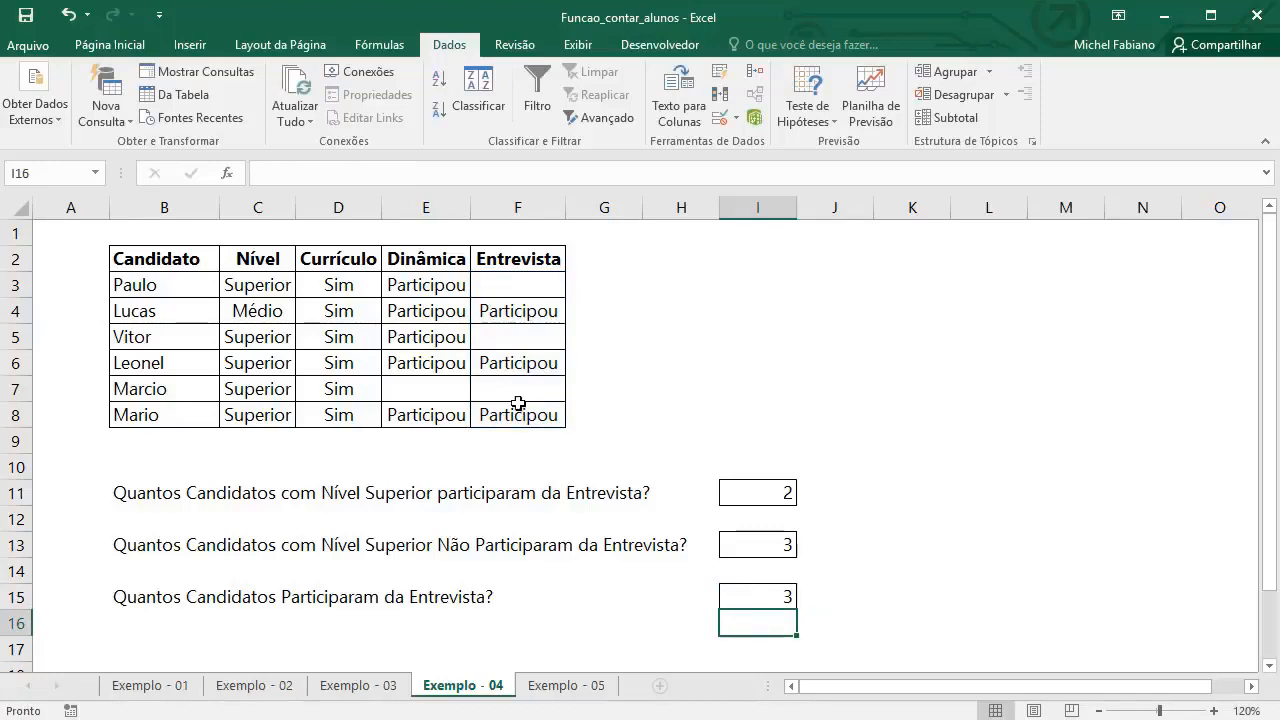
Test the three answers by entering "Participou" in F7 and clearing it again, and open the I11 formula for review
{"action": "left_click", "coordinate": [521, 392]}
{"action": "type", "text": "Participou"}
{"action": "key", "text": "Return"}
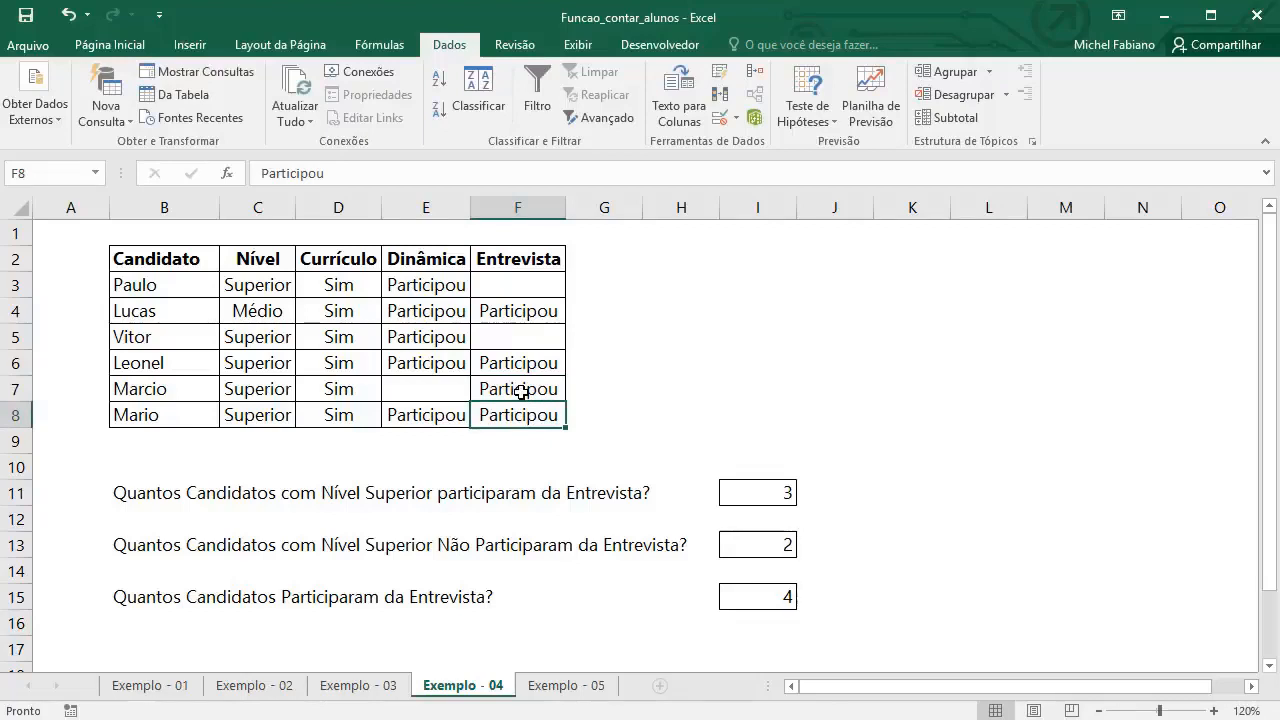
{"action": "left_click", "coordinate": [521, 392]}
{"action": "key", "text": "Delete"}
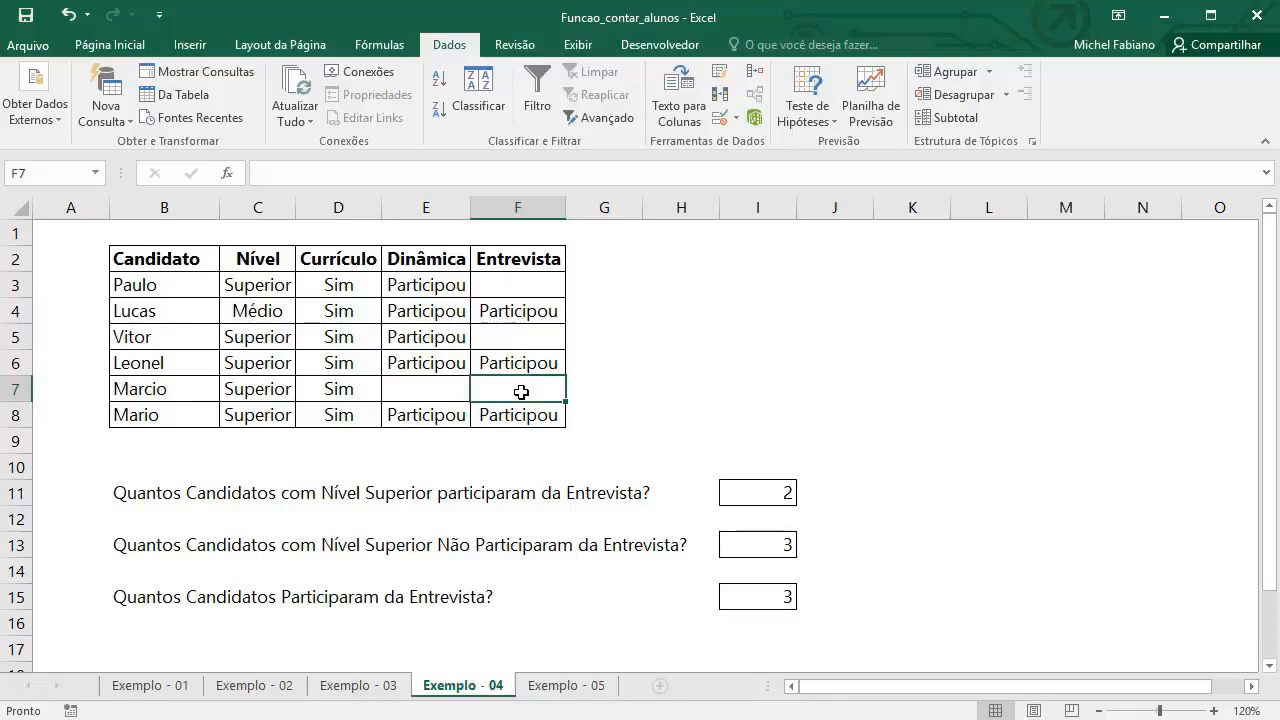
{"action": "double_click", "coordinate": [784, 500]}
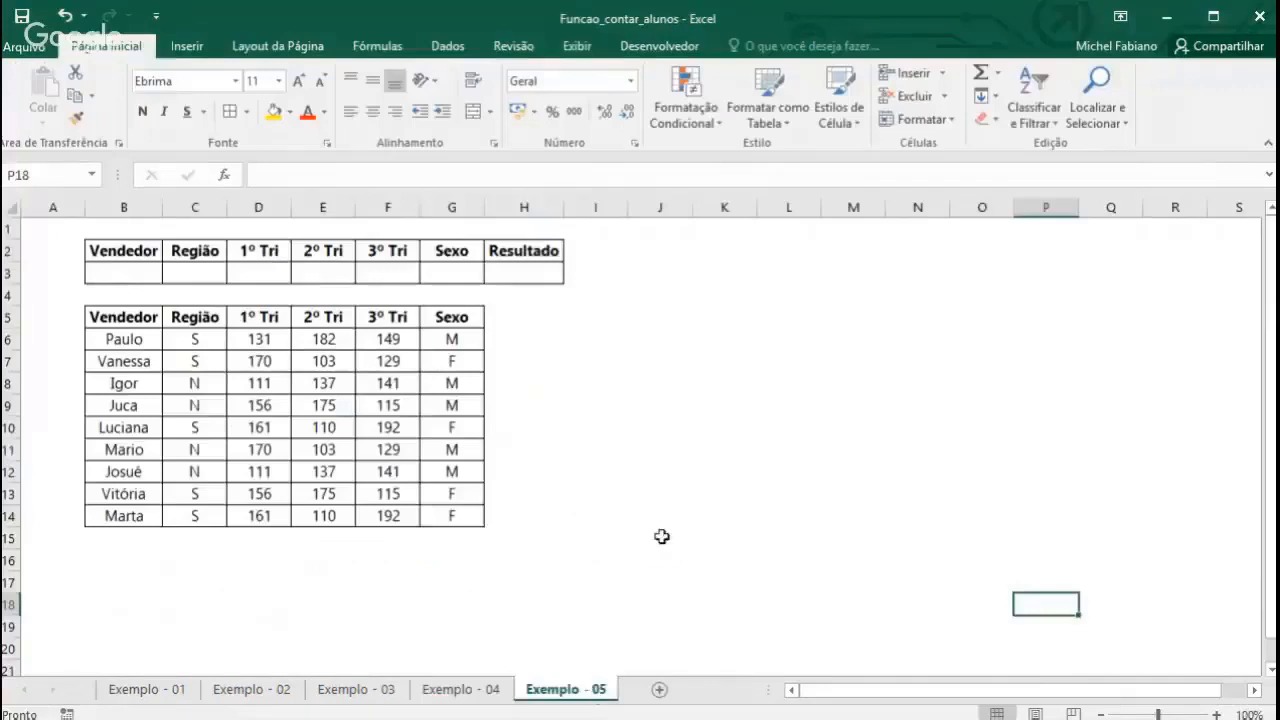
On the Exemplo - 05 sheet, shade the criteria table B2:H3 above the sales data with a light blue fill
{"action": "left_click", "coordinate": [1216, 714]}
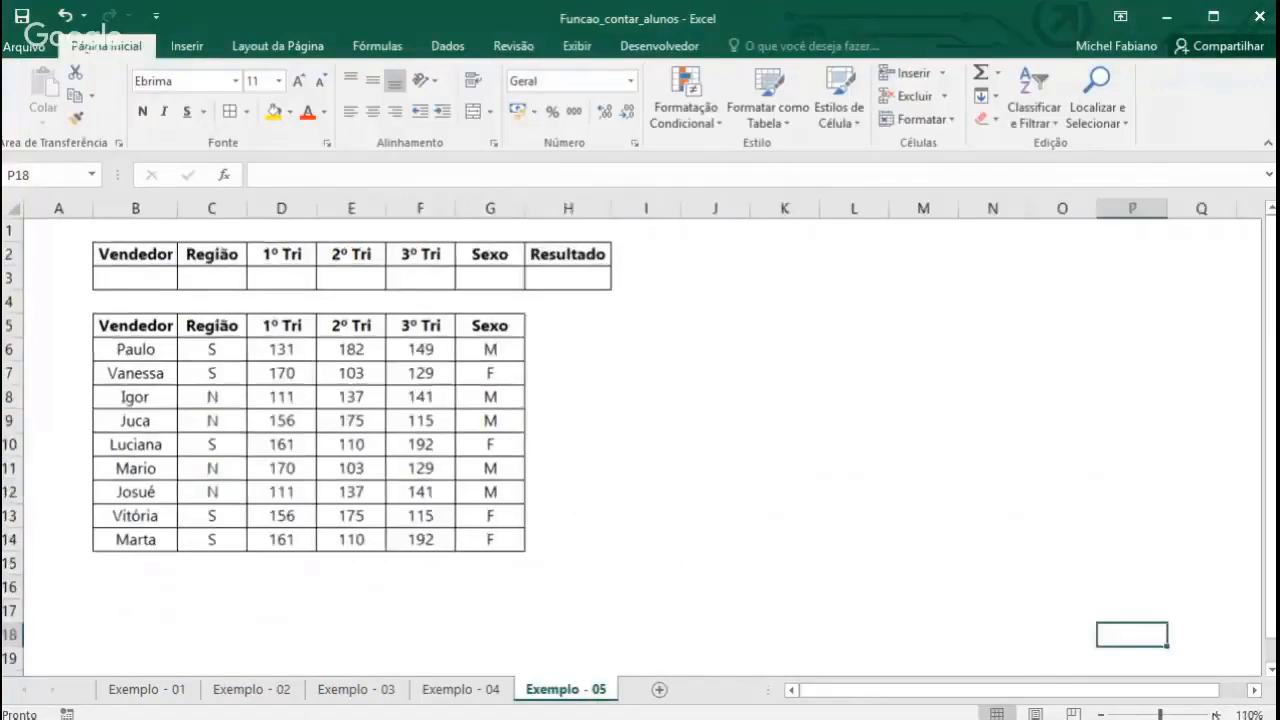
{"action": "left_click", "coordinate": [1216, 714]}
{"action": "left_click_drag", "start_coordinate": [1068, 693], "coordinate": [990, 702]}
{"action": "scroll", "coordinate": [547, 490], "scroll_direction": "up", "scroll_amount": 1}
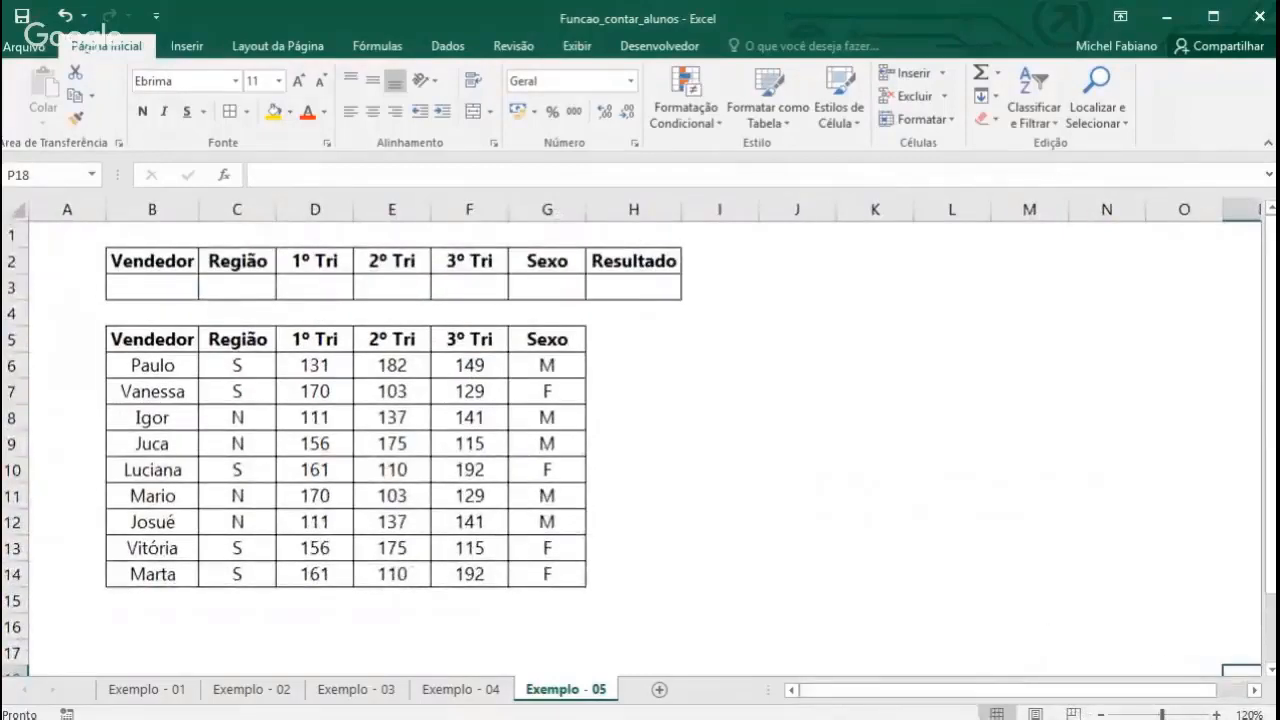
{"action": "left_click", "coordinate": [1216, 714]}
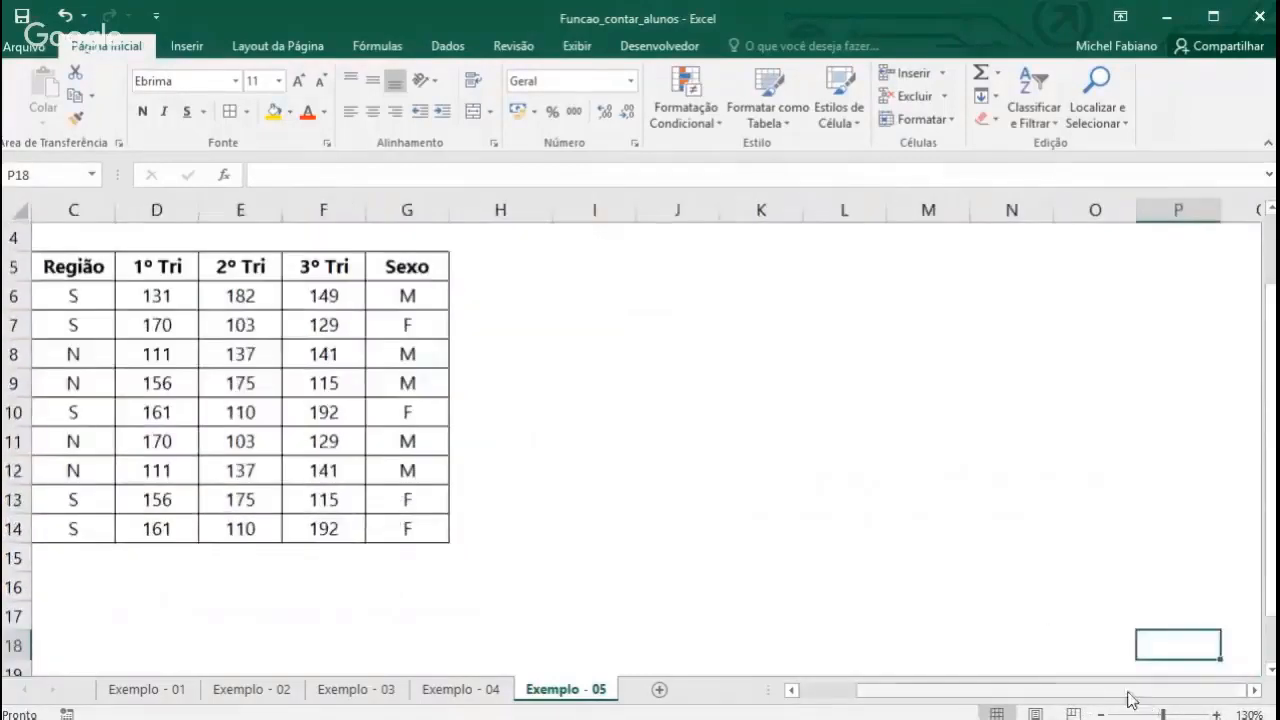
{"action": "left_click_drag", "start_coordinate": [1126, 695], "coordinate": [1000, 706]}
{"action": "scroll", "coordinate": [705, 585], "scroll_direction": "up", "scroll_amount": 1}
{"action": "scroll", "coordinate": [705, 585], "scroll_direction": "up", "scroll_amount": 1}
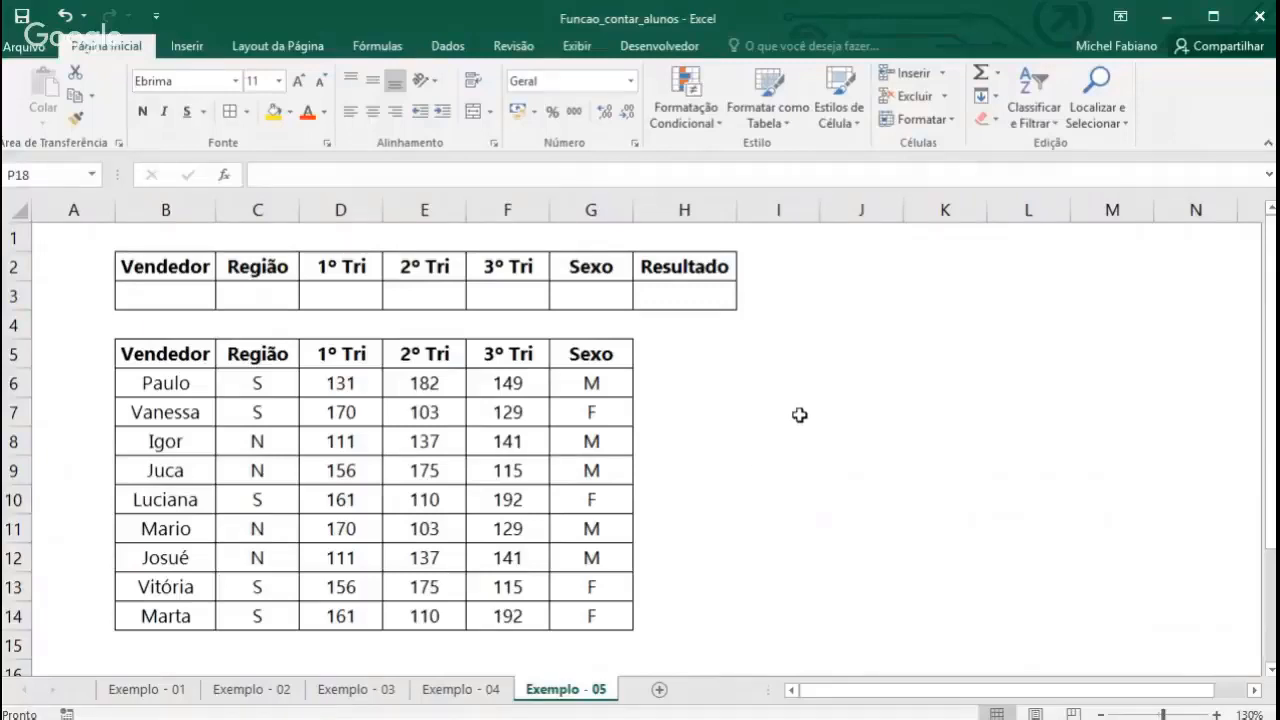
{"action": "left_click_drag", "start_coordinate": [162, 268], "coordinate": [663, 291]}
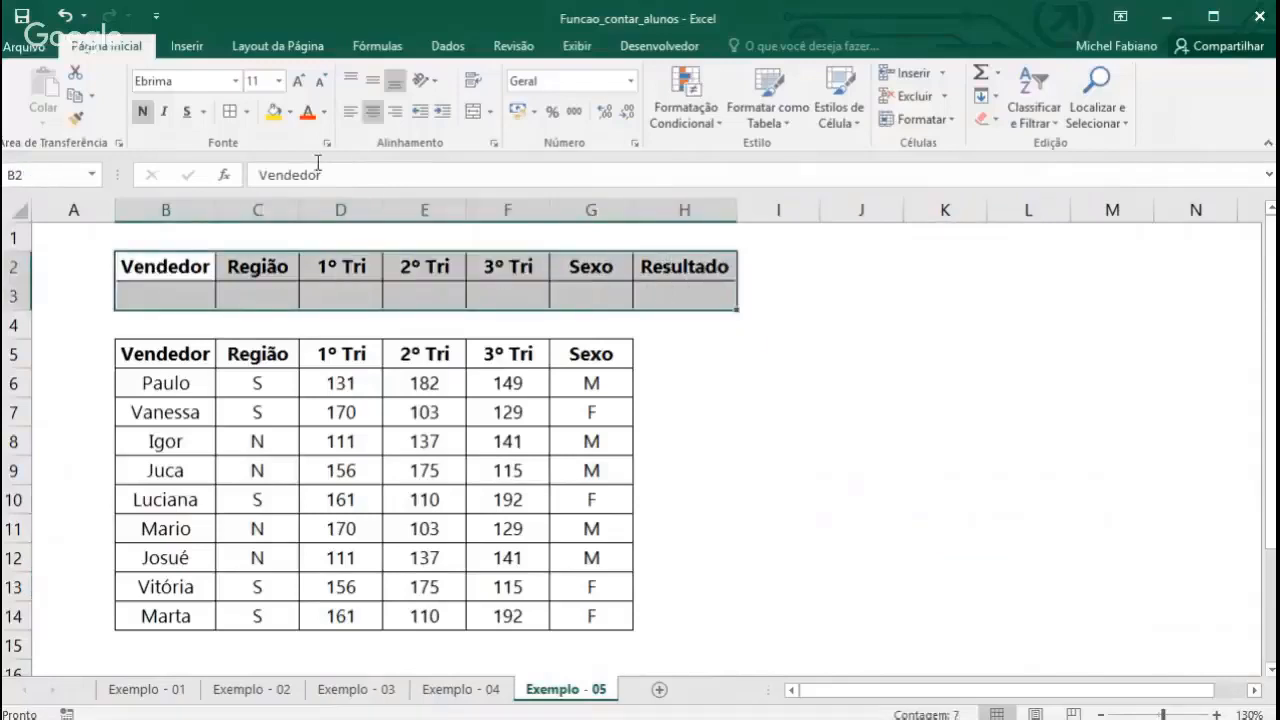
{"action": "left_click", "coordinate": [289, 111]}
Enter a BDCONTAR formula in H3 with the database B5:G14, an empty field argument and the criteria range B2:G3
{"action": "left_click", "coordinate": [661, 294]}
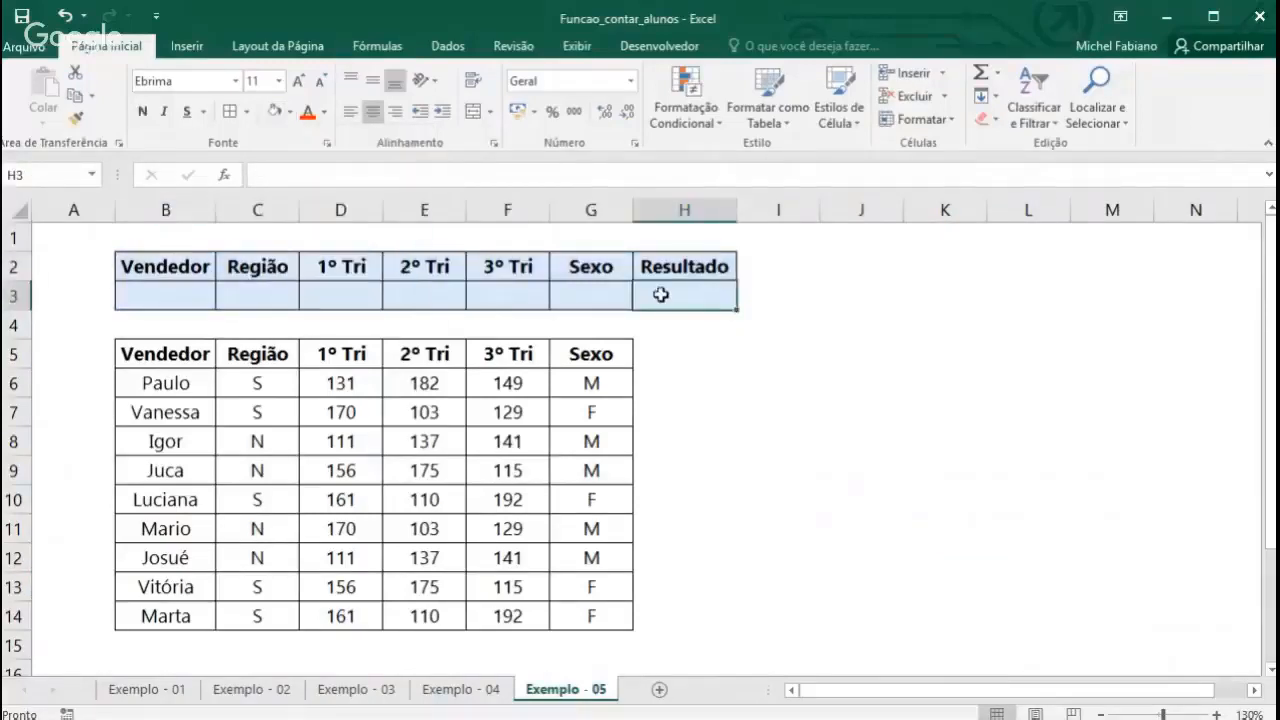
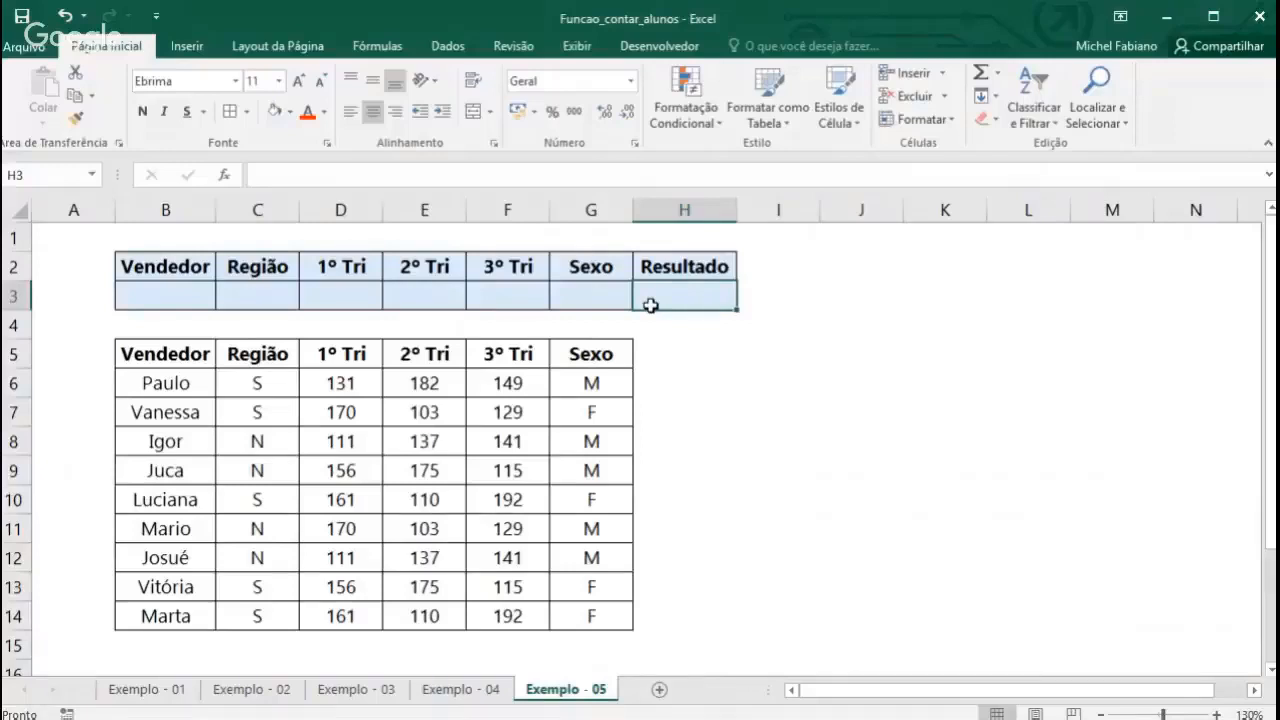
{"action": "type", "text": "=bdco"}
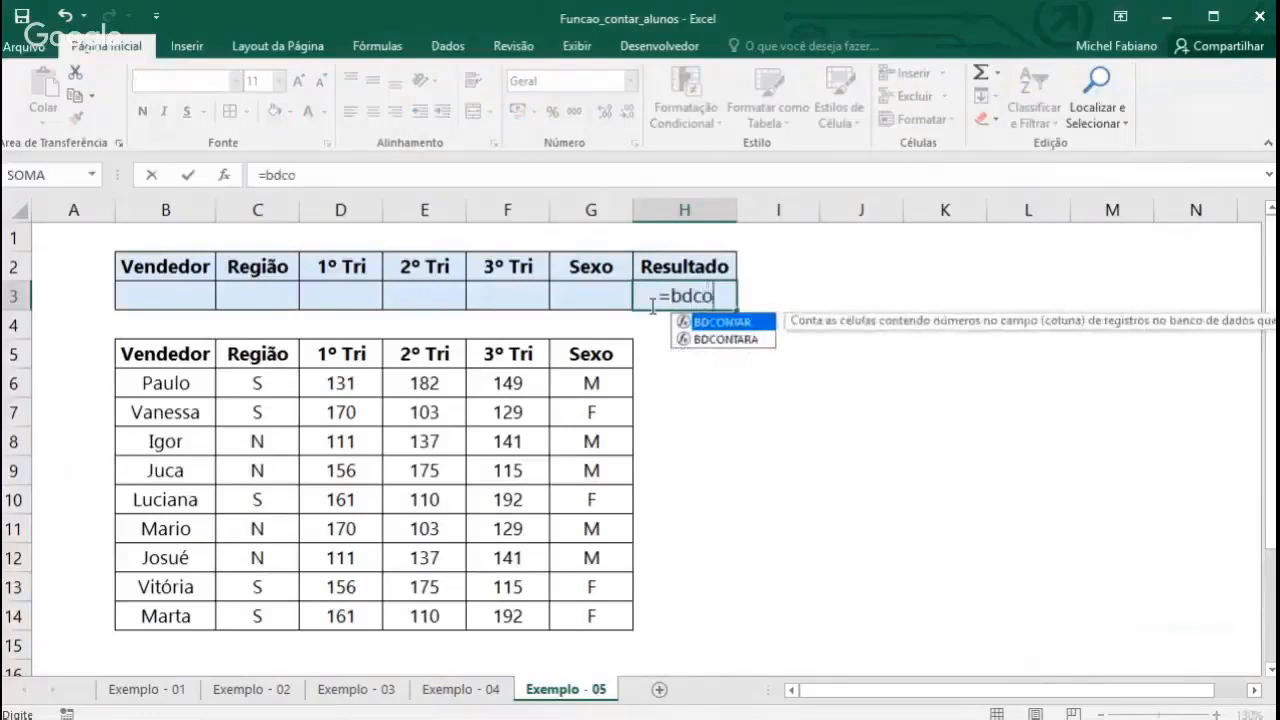
{"action": "type", "text": "ntar("}
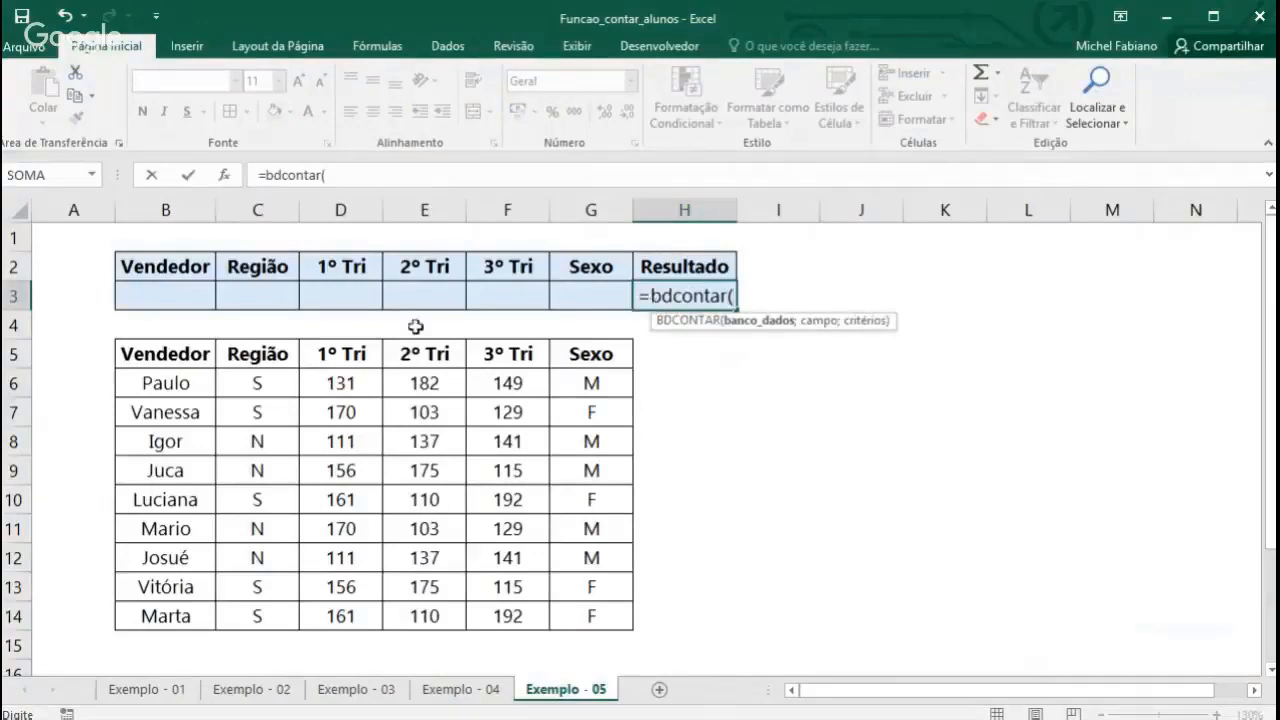
{"action": "left_click_drag", "start_coordinate": [200, 353], "coordinate": [596, 614]}
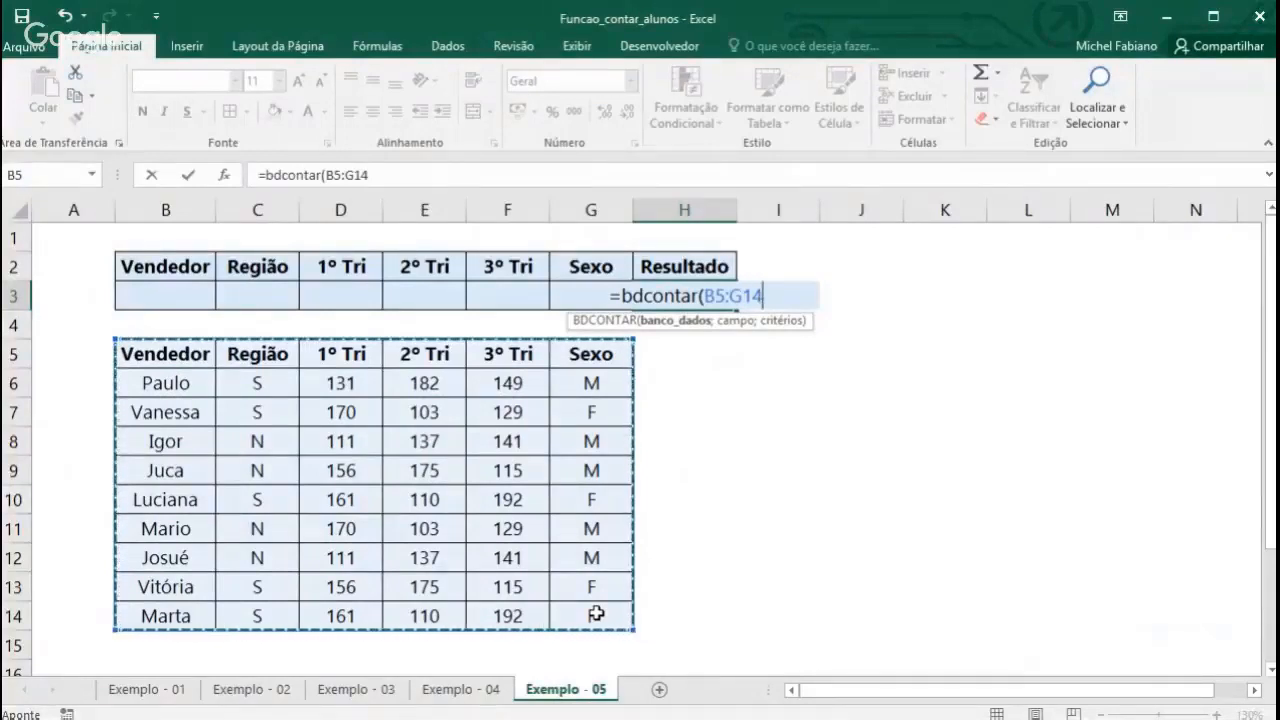
{"action": "type", "text": ";"}
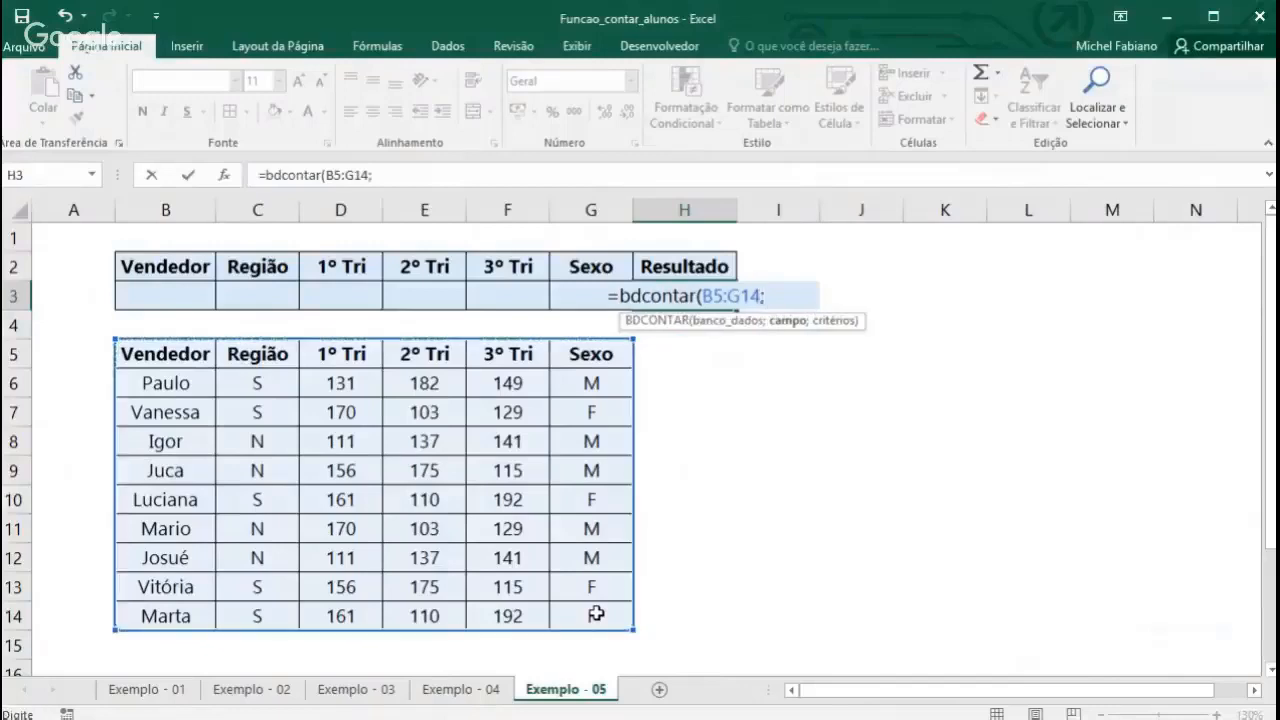
{"action": "type", "text": ";"}
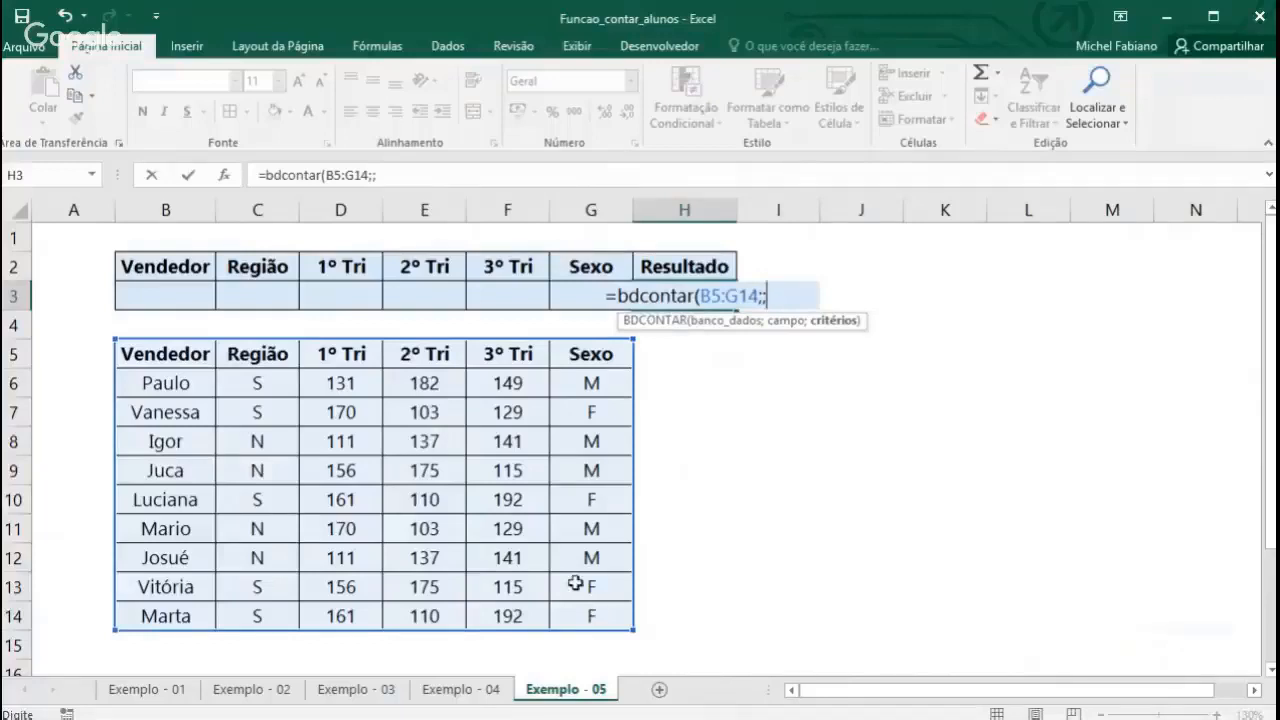
{"action": "left_click_drag", "start_coordinate": [180, 265], "coordinate": [575, 290]}
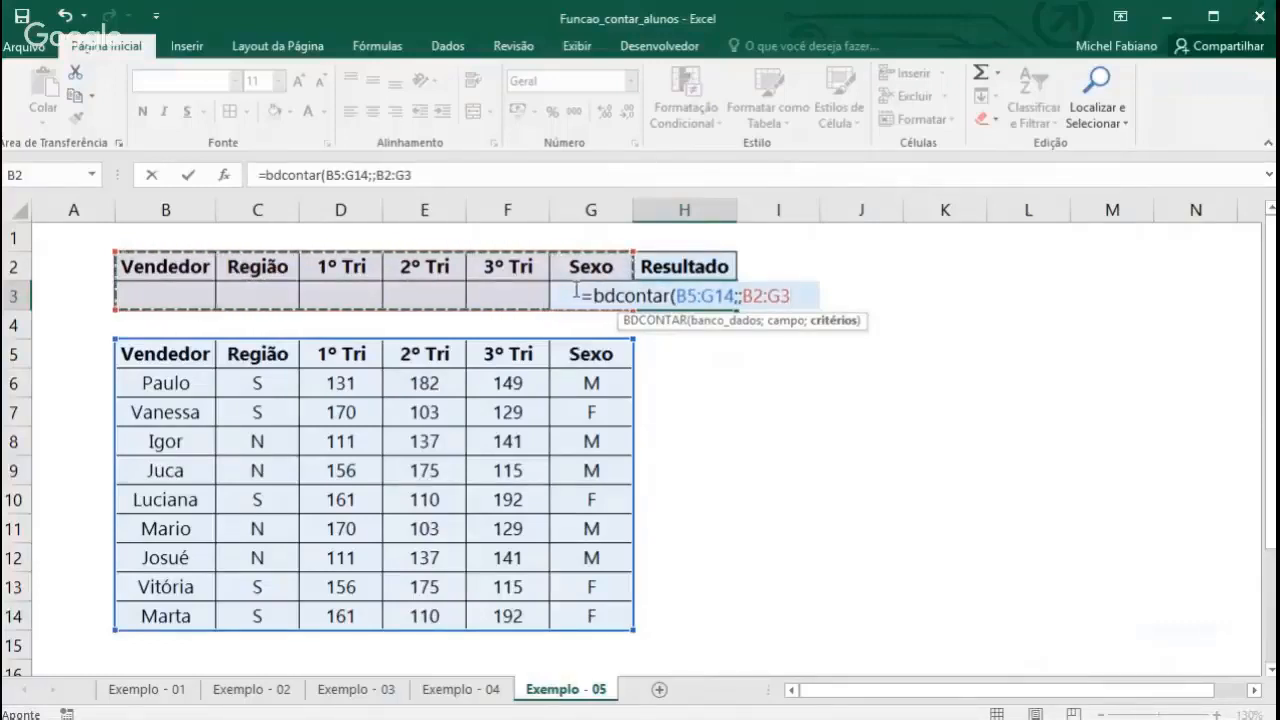
{"action": "key", "text": "ctrl+Return"}
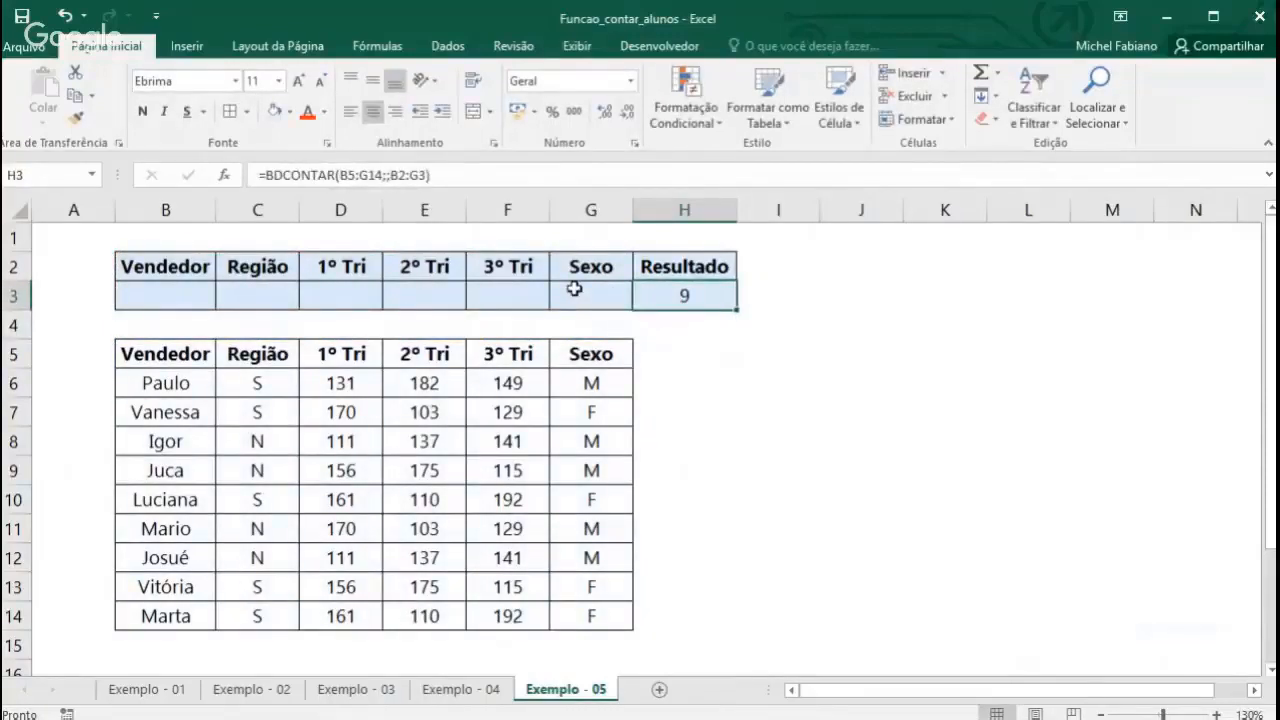
Test the count by entering F as the Sexo criterion in G3, followed by M in the same cell
{"action": "left_click_drag", "start_coordinate": [597, 381], "coordinate": [603, 616]}
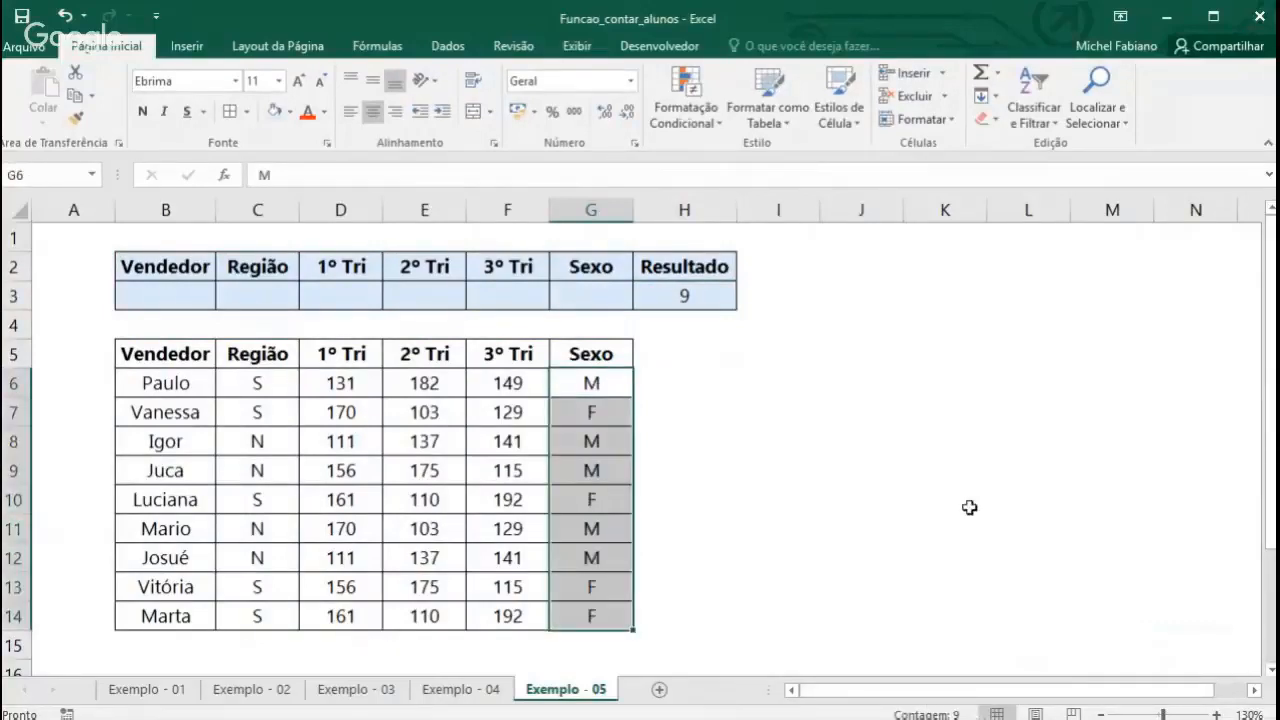
{"action": "left_click", "coordinate": [584, 292]}
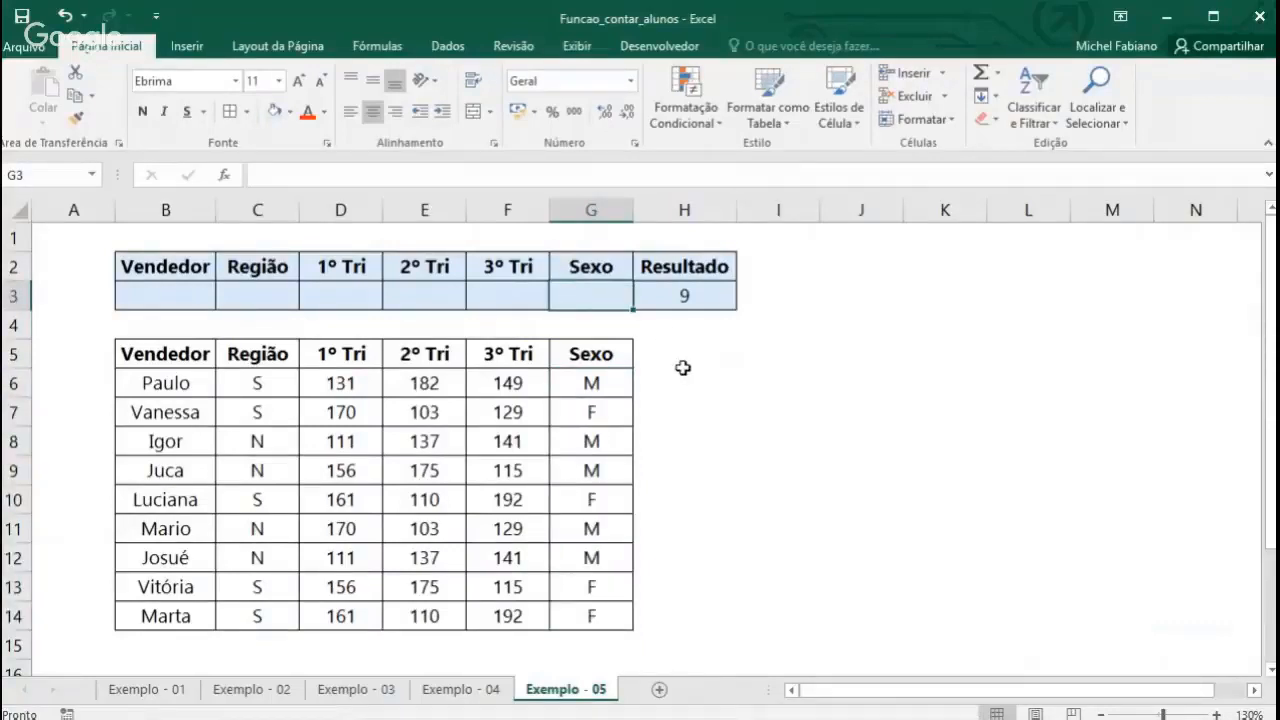
{"action": "type", "text": "F"}
{"action": "key", "text": "Return"}
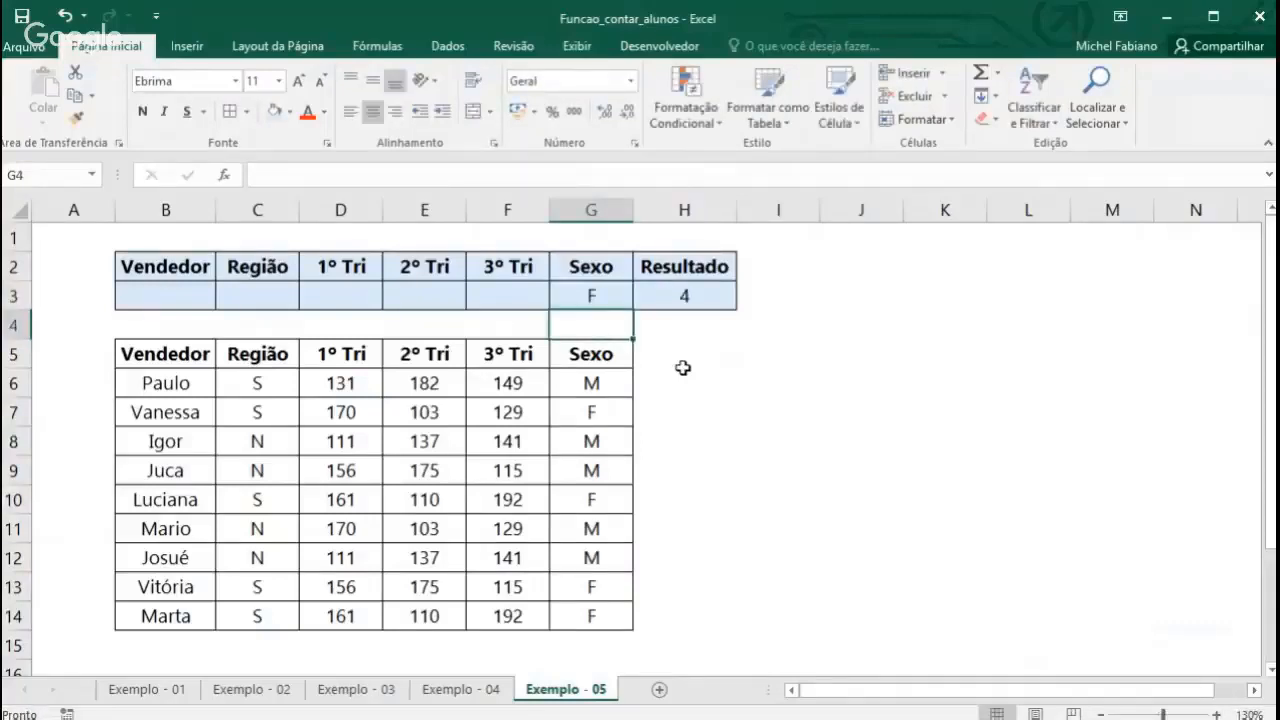
{"action": "key", "text": "Up"}
{"action": "type", "text": "M"}
{"action": "key", "text": "Return"}
{"action": "key", "text": "Up"}
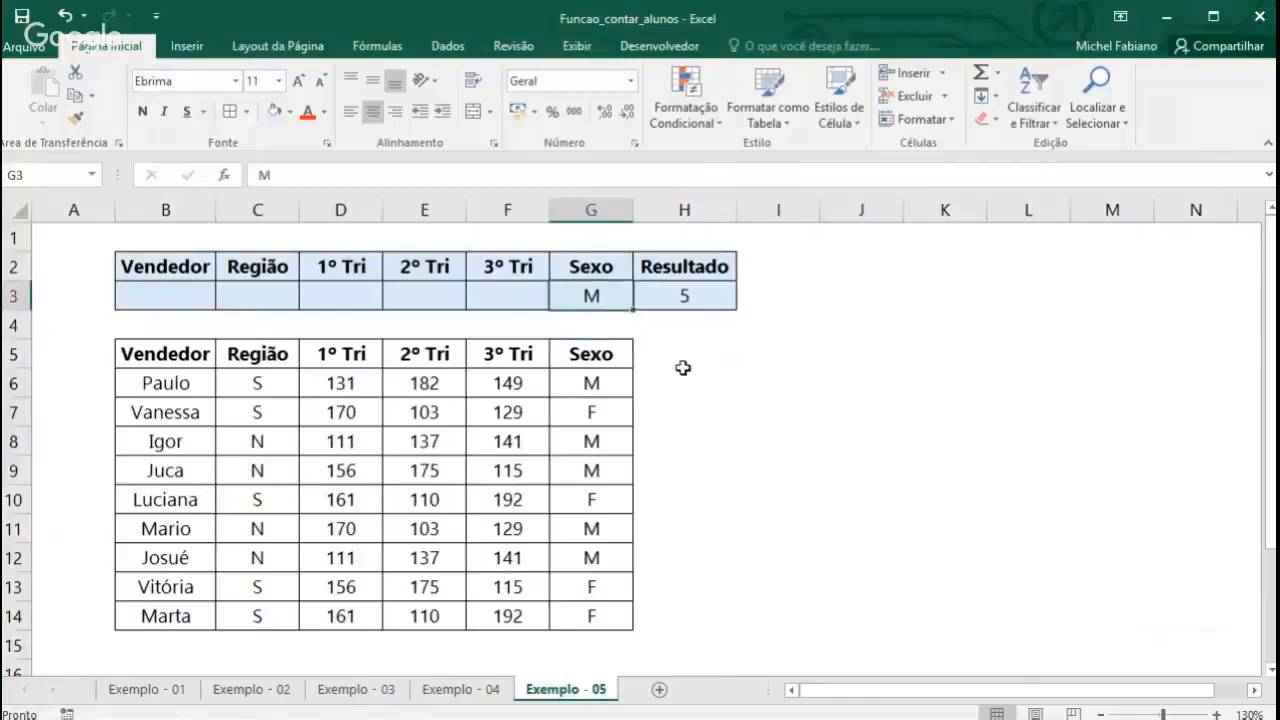
{"action": "key", "text": "Right"}
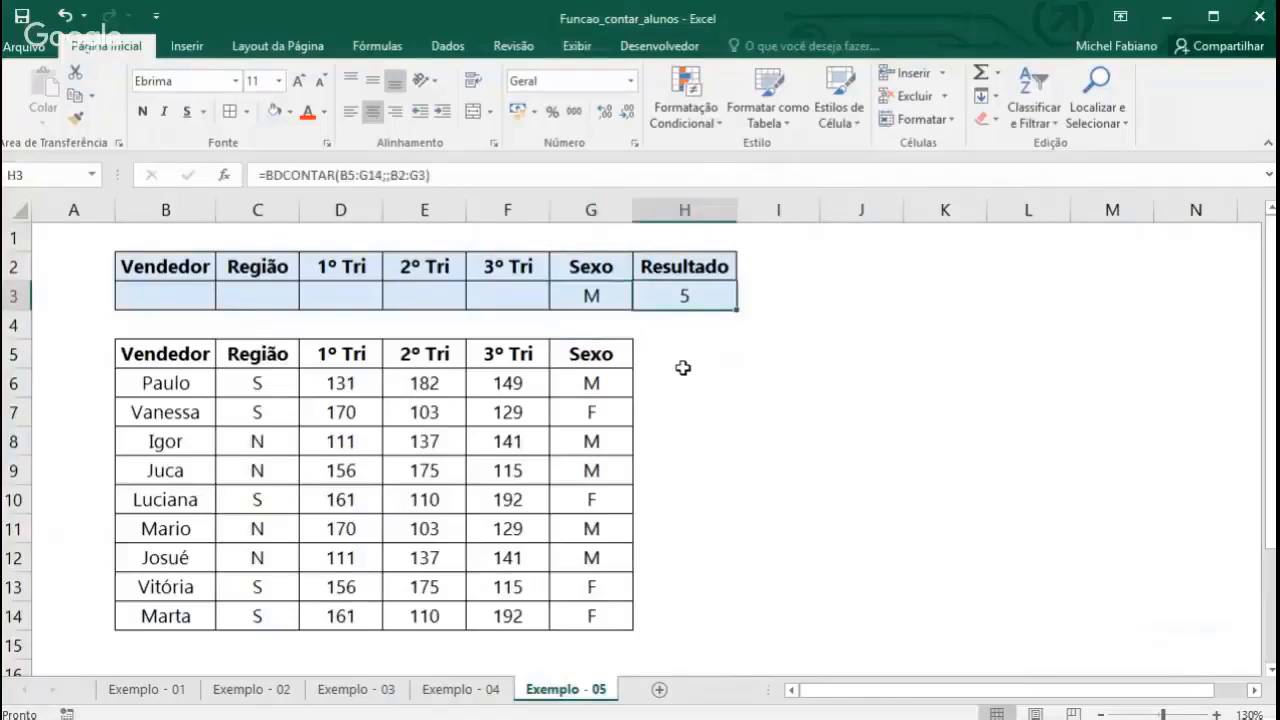
{"action": "key", "text": "Left"}
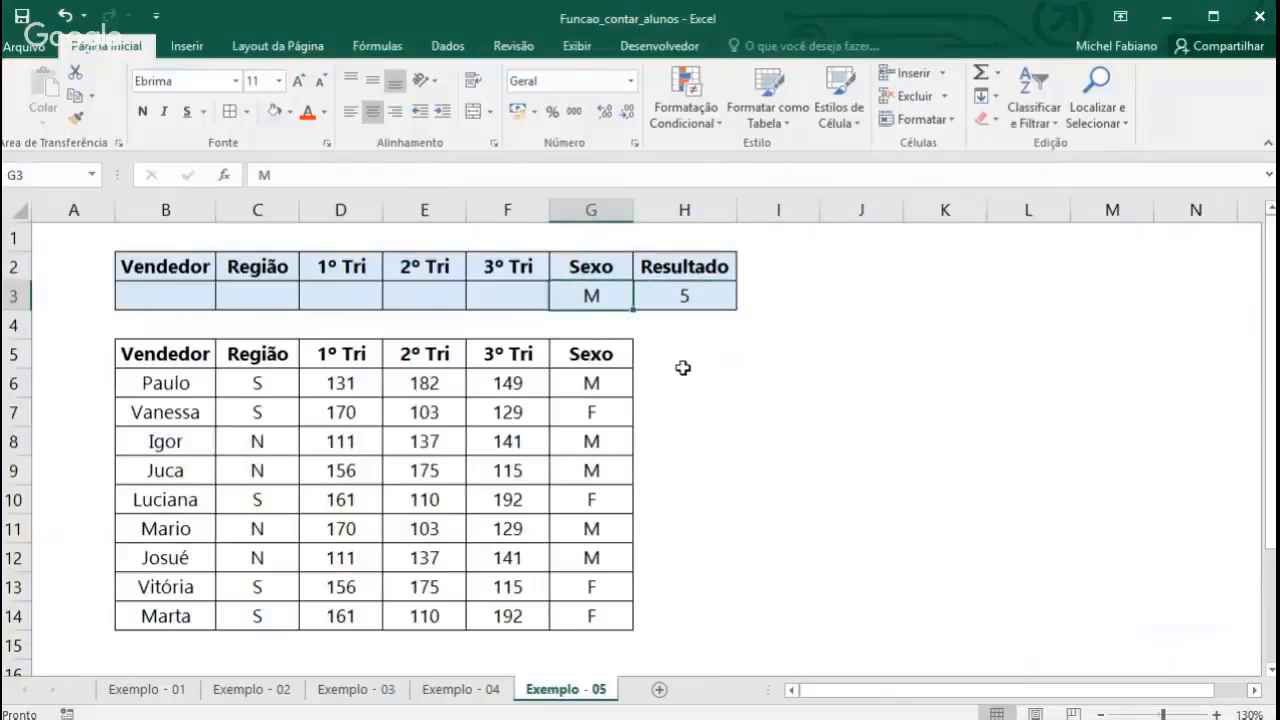
Add a Região criterion in C3, trying S first and replacing it with N
{"action": "key", "text": "Left"}
{"action": "key", "text": "Left"}
{"action": "key", "text": "Left"}
{"action": "key", "text": "Left"}
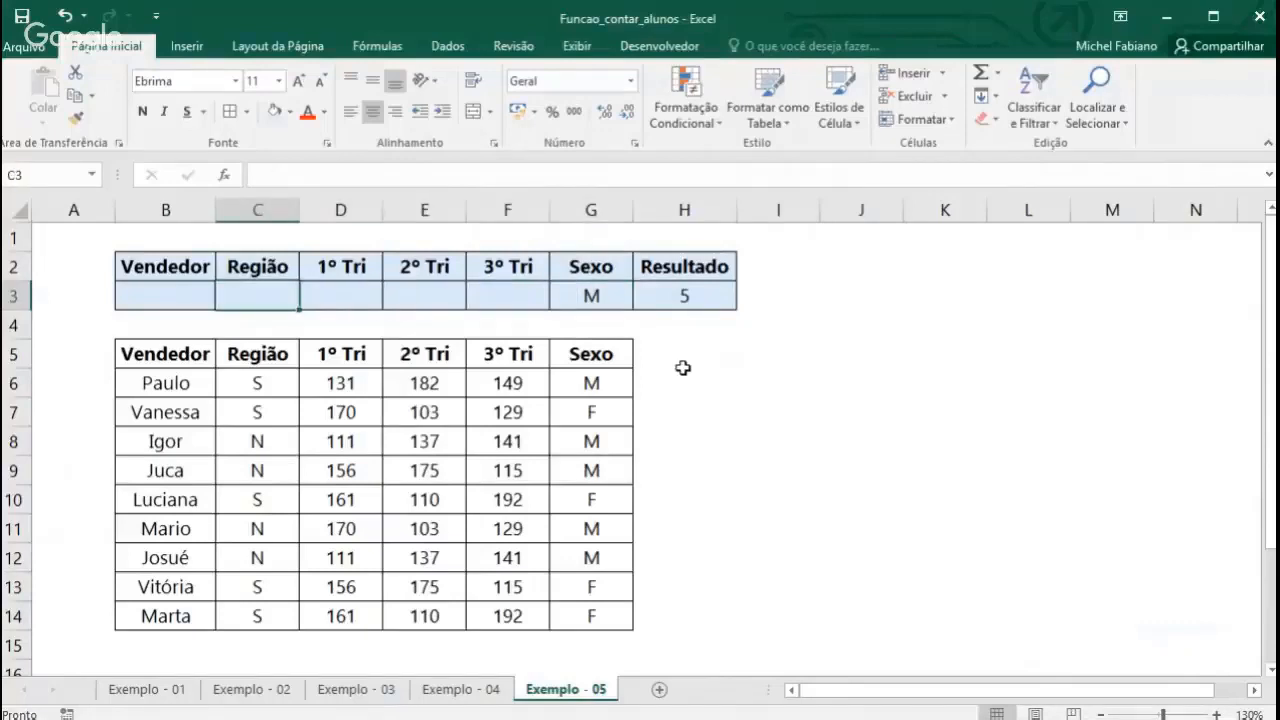
{"action": "type", "text": "S"}
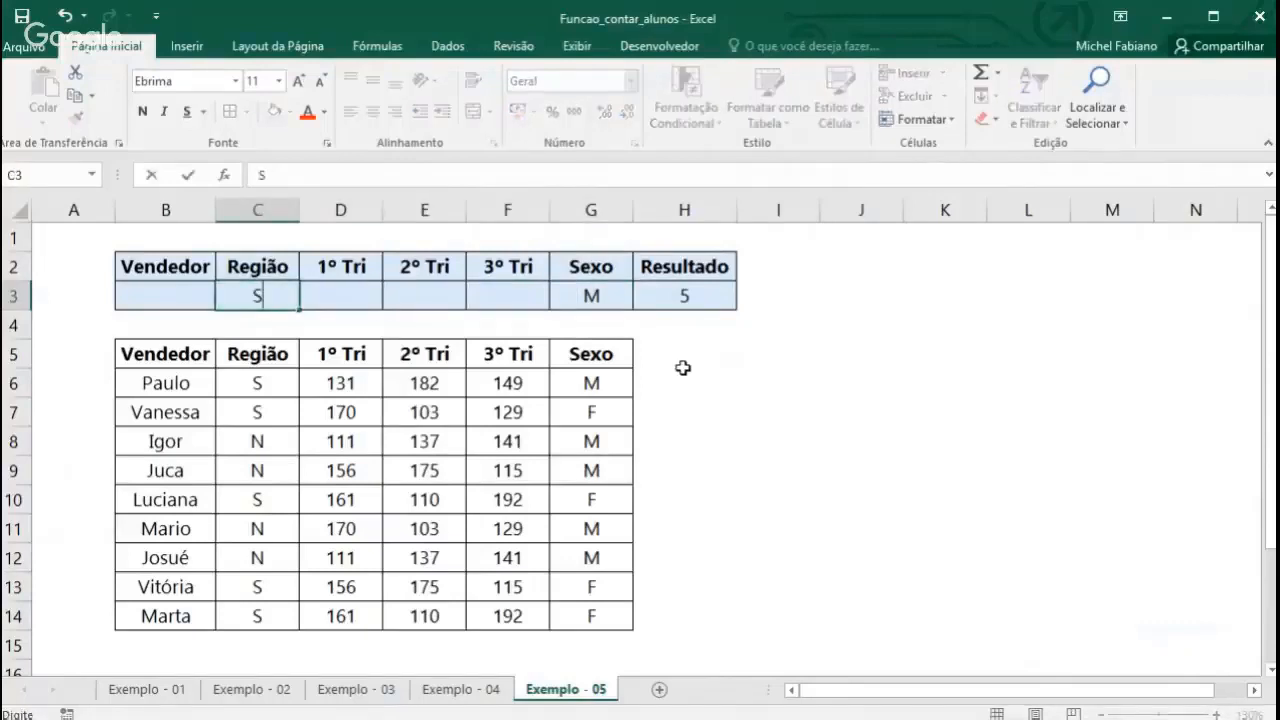
{"action": "key", "text": "Return"}
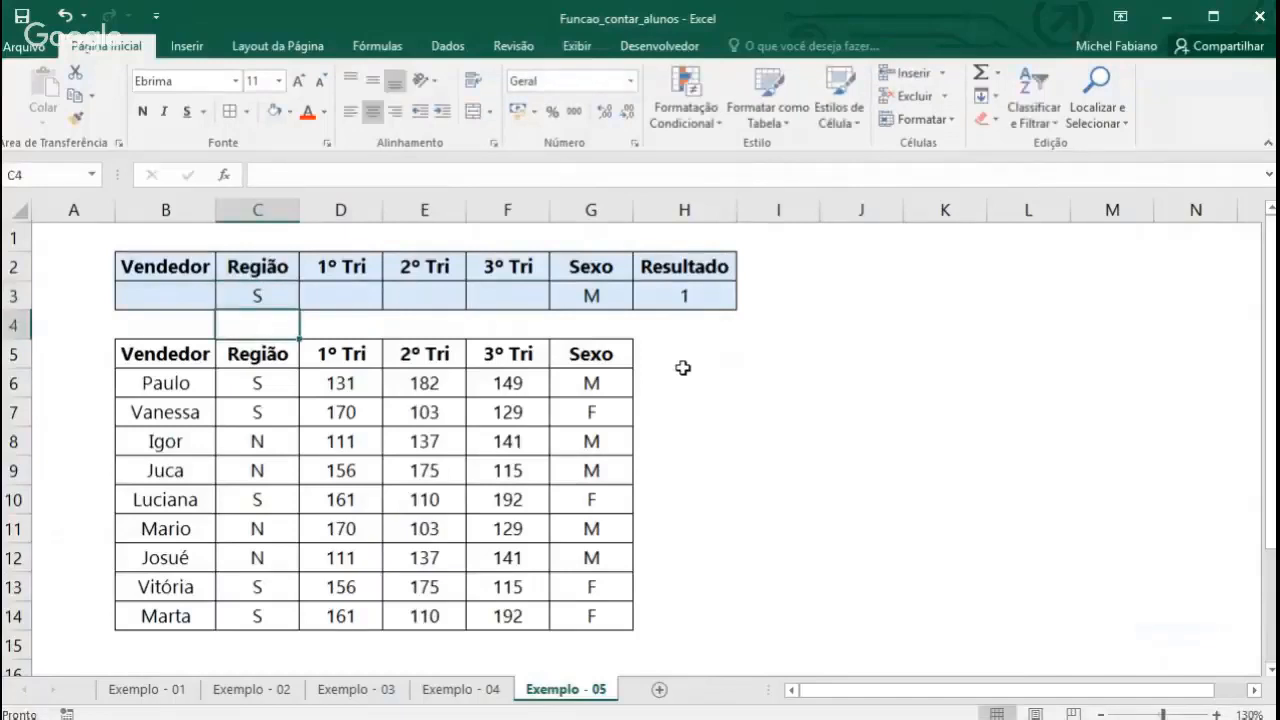
{"action": "key", "text": "Up"}
{"action": "type", "text": "N"}
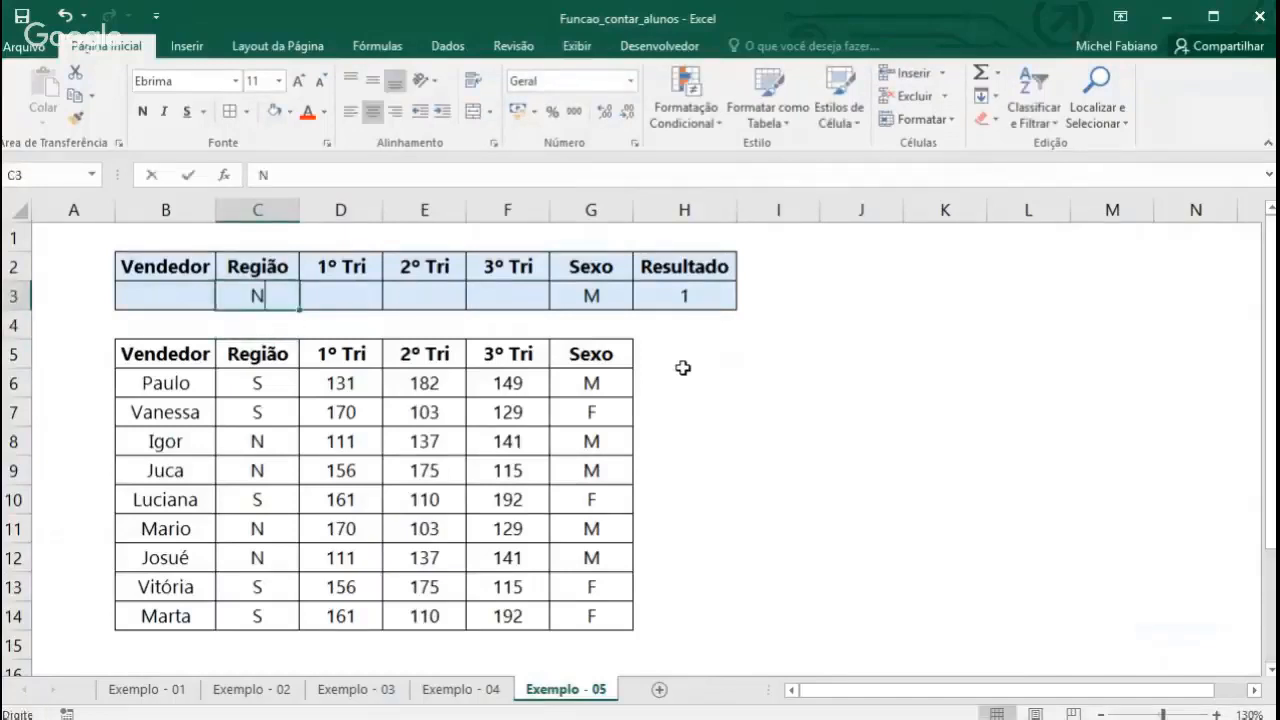
{"action": "key", "text": "Return"}
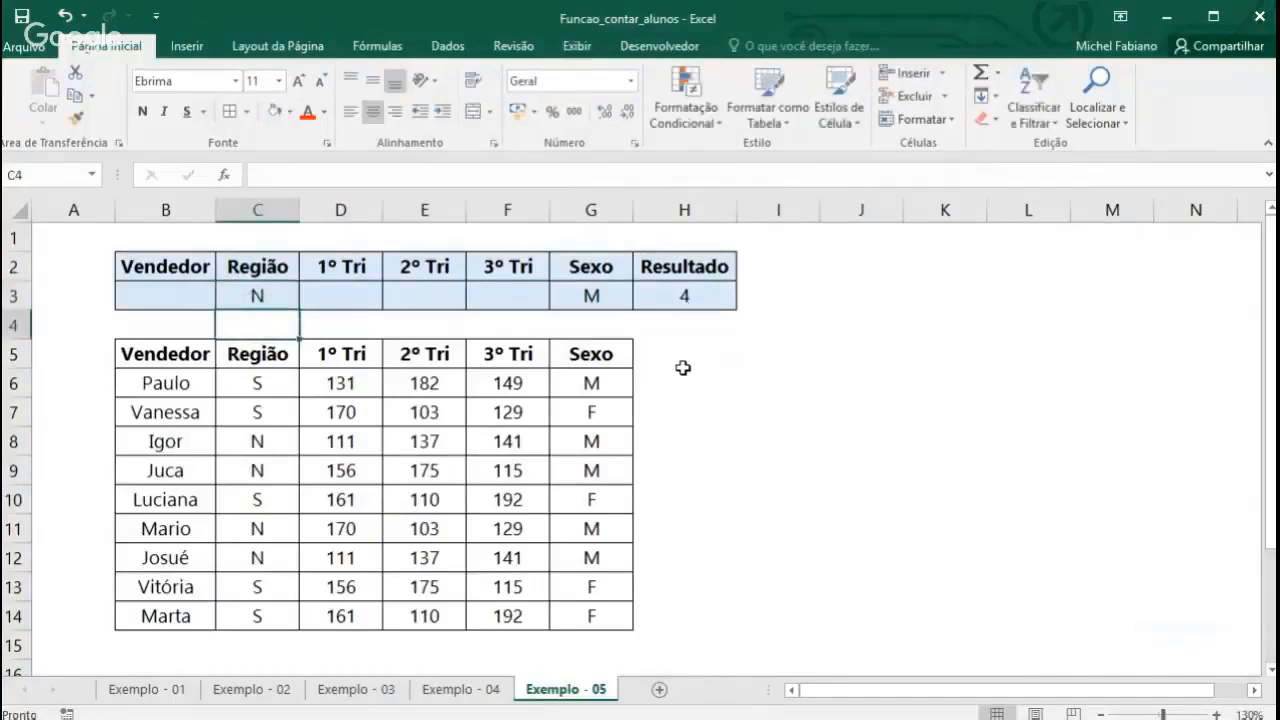
Add the criterion >120 for 1º Tri in D3
{"action": "key", "text": "Up"}
{"action": "key", "text": "Right"}
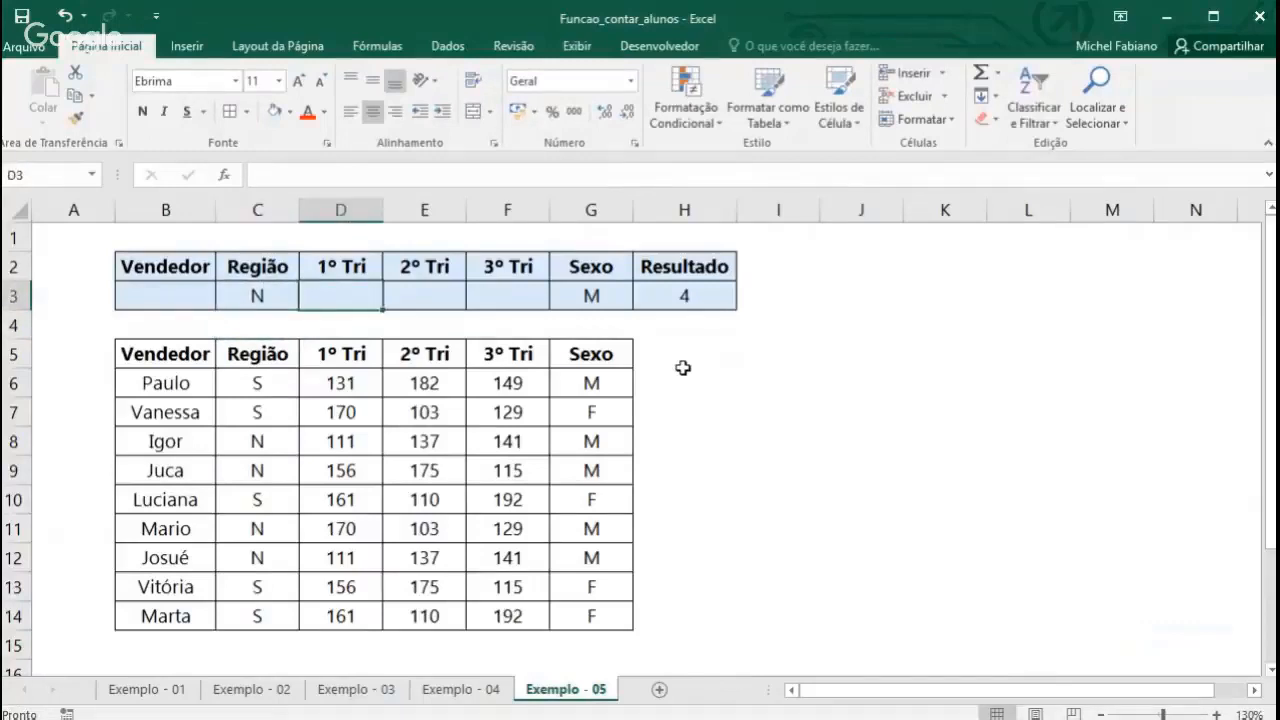
{"action": "type", "text": ">120"}
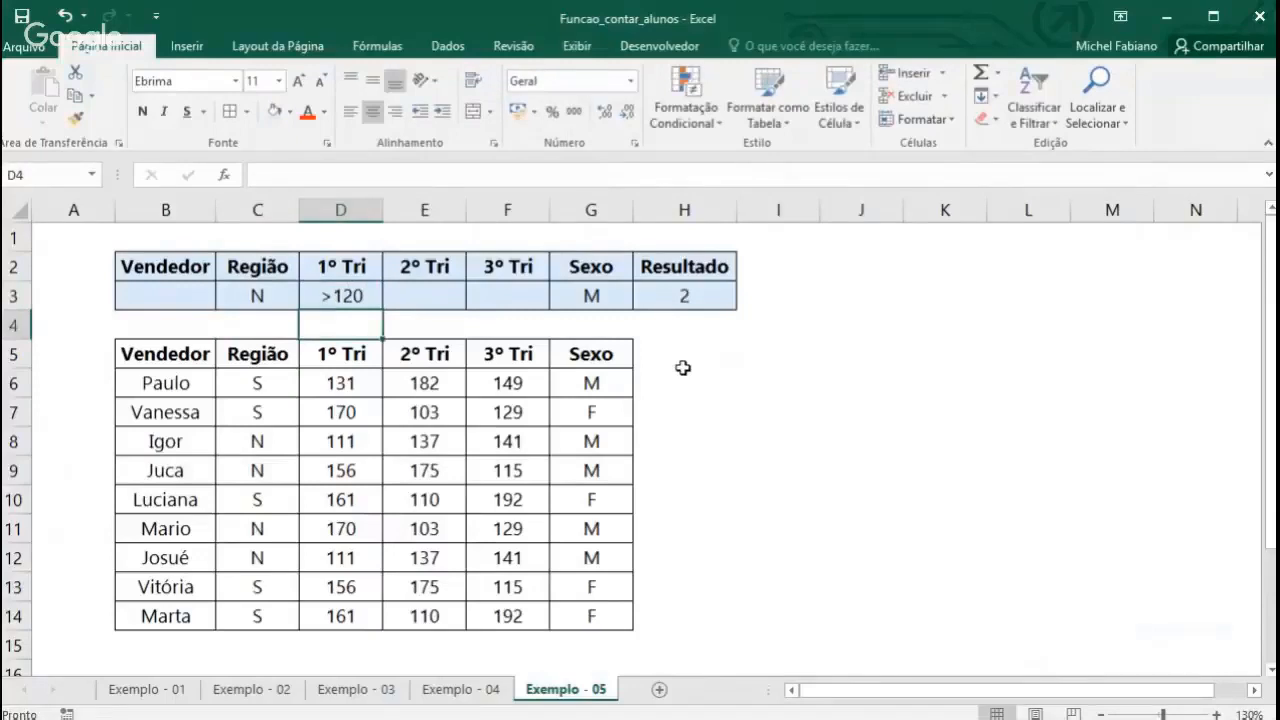
{"action": "key", "text": "Up"}
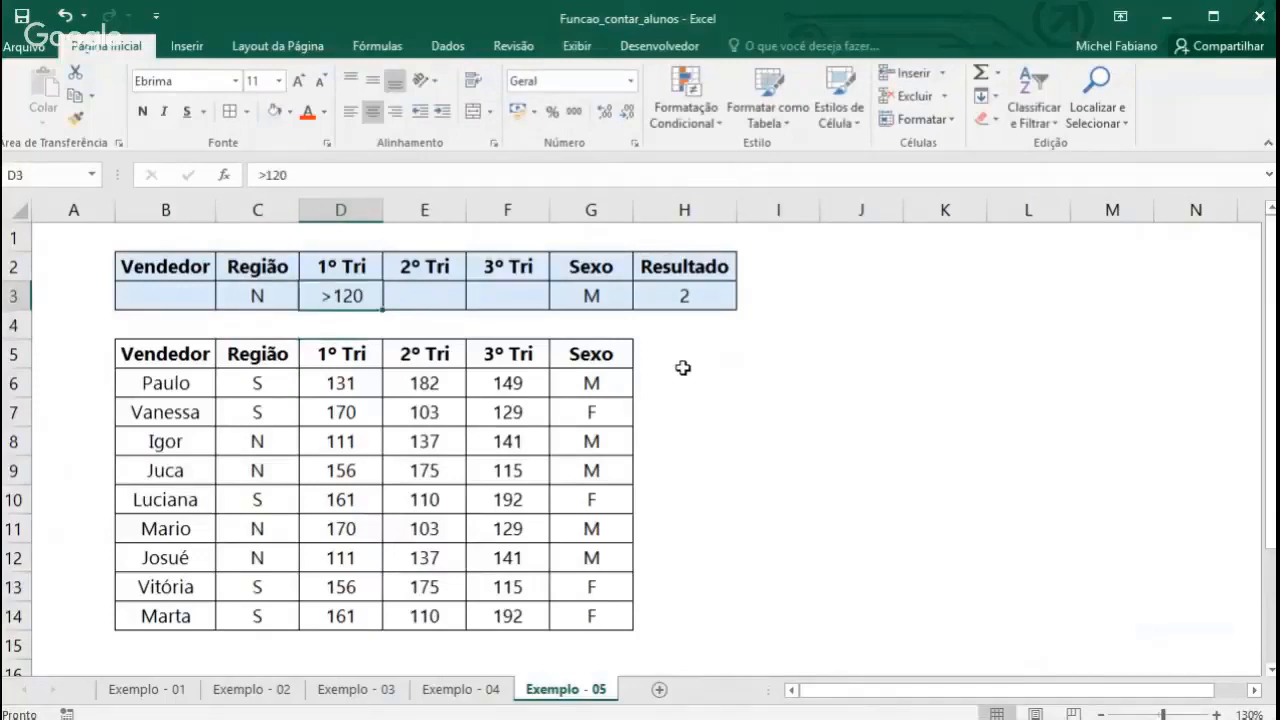
{"action": "key", "text": "Left"}
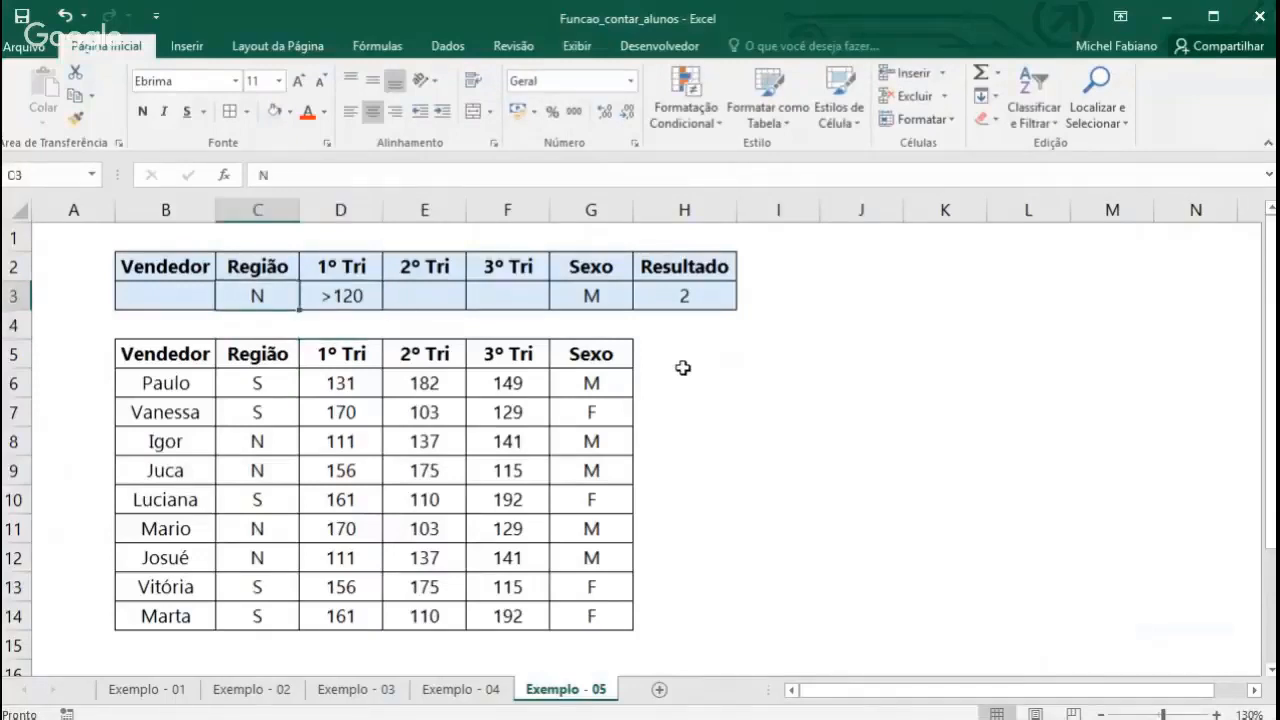
Clear the Sexo and 1º Tri criteria in G3 and D3, and set the Região criterion in C3 to S
{"action": "key", "text": "Right"}
{"action": "key", "text": "Right"}
{"action": "key", "text": "Right"}
{"action": "key", "text": "Right"}
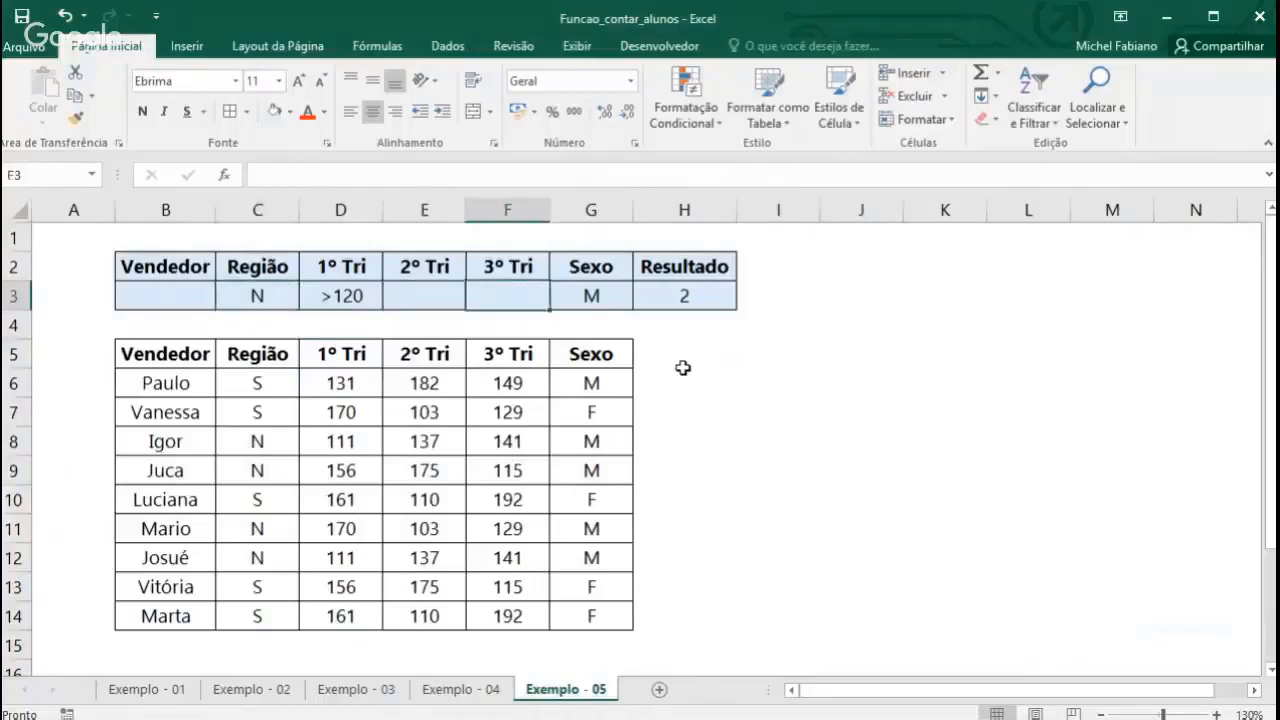
{"action": "key", "text": "Delete"}
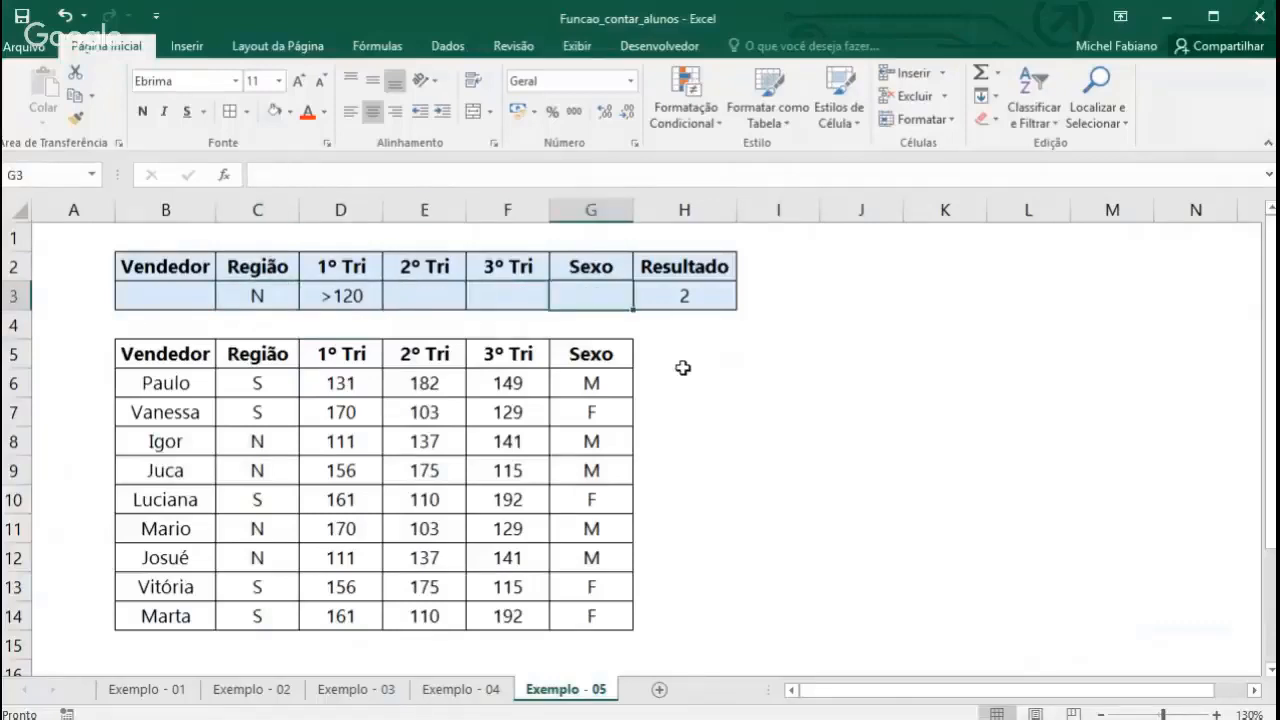
{"action": "key", "text": "Left"}
{"action": "key", "text": "Left"}
{"action": "key", "text": "Left"}
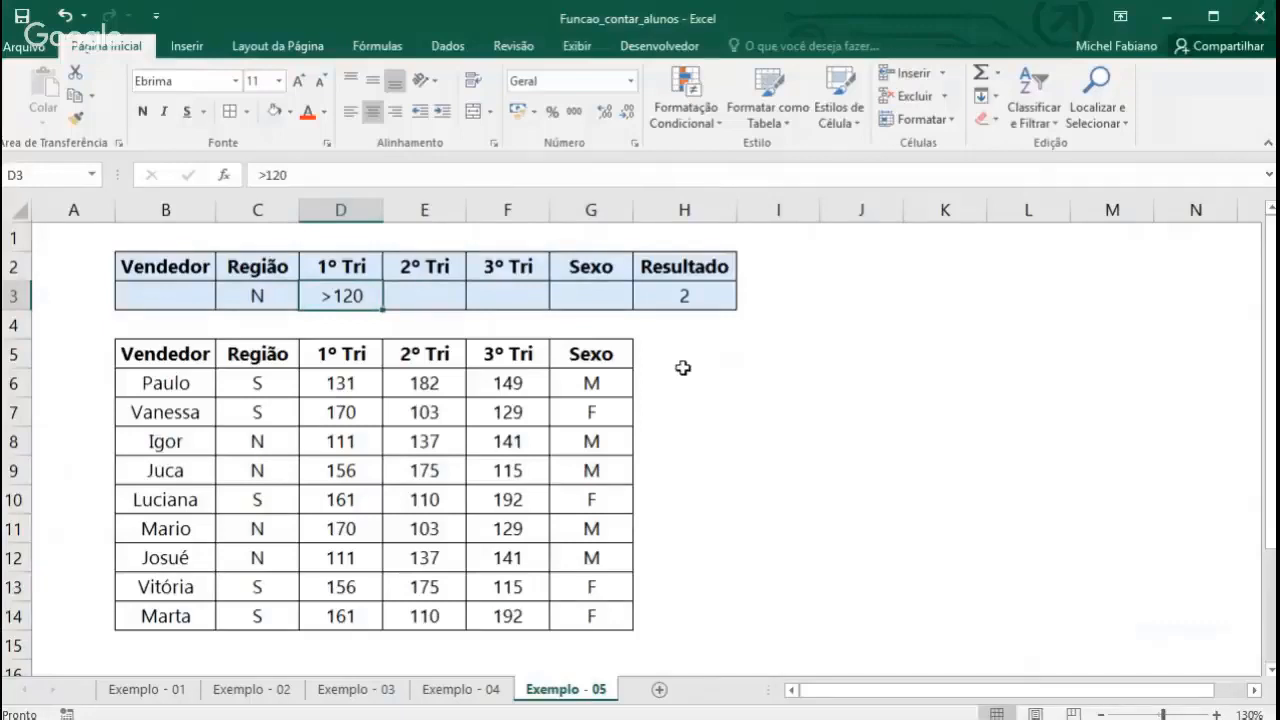
{"action": "key", "text": "Delete"}
{"action": "key", "text": "Left"}
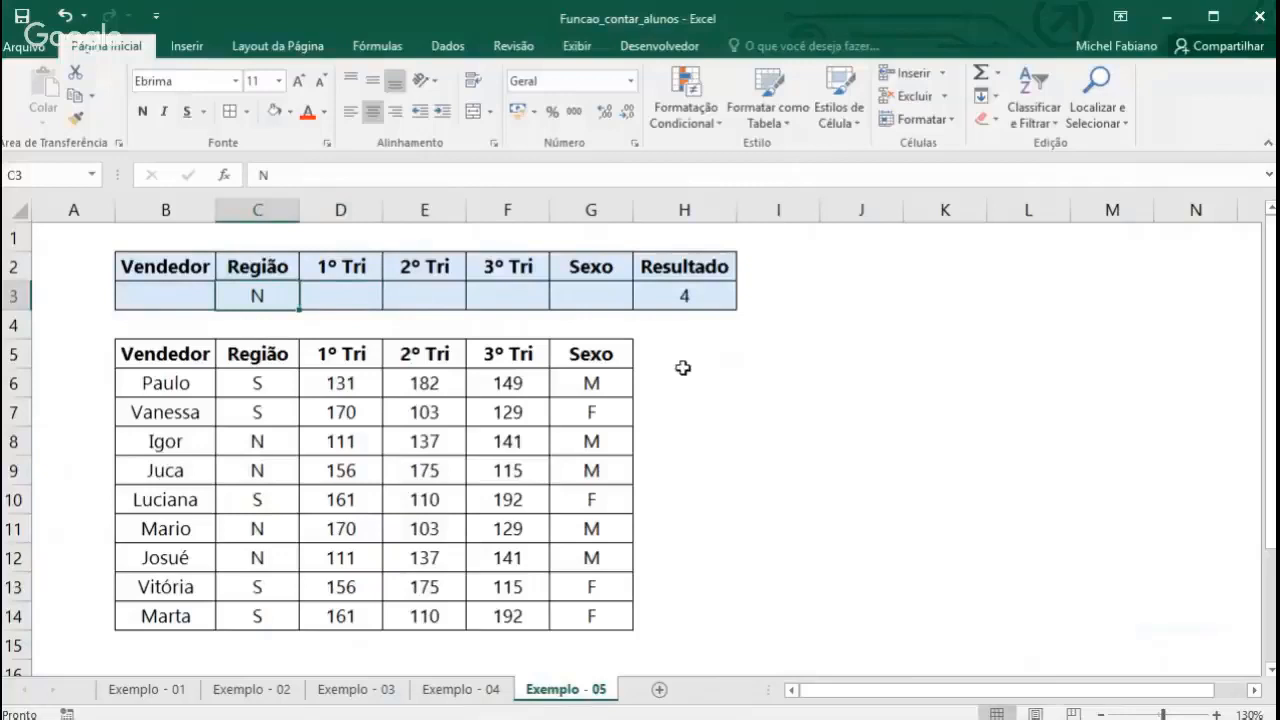
{"action": "type", "text": "S"}
{"action": "key", "text": "Return"}
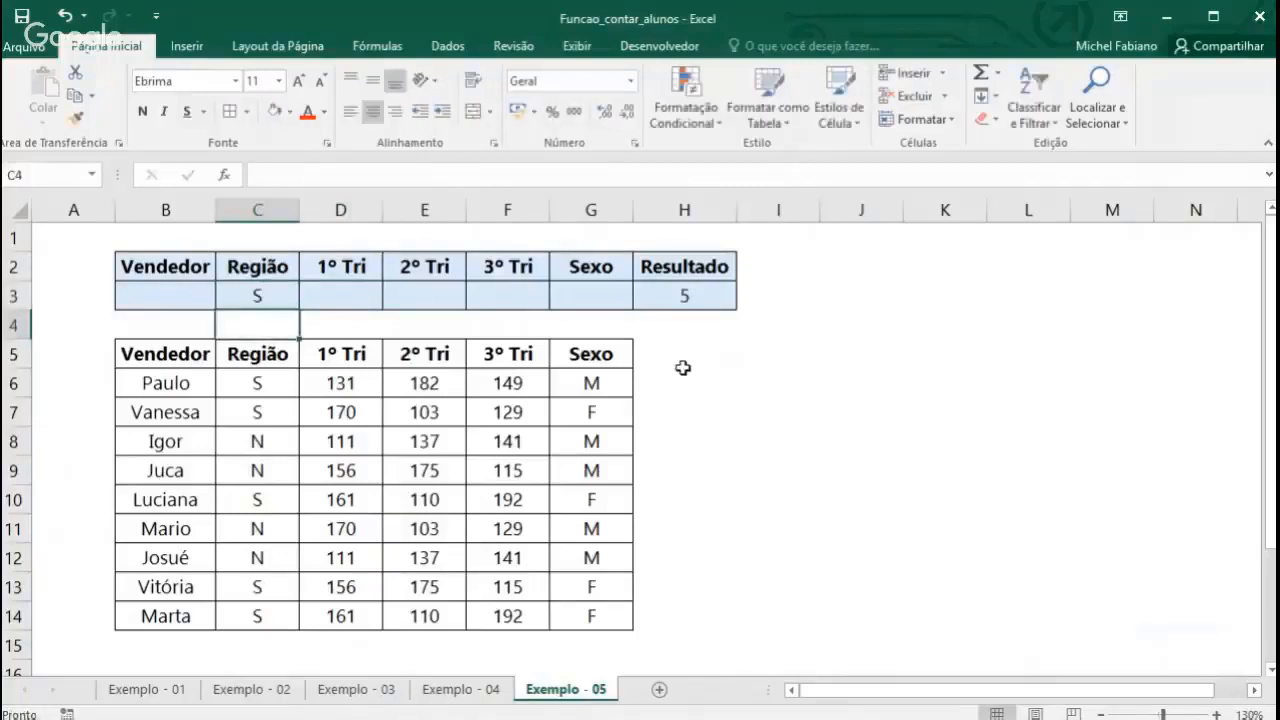
Test the Sexo criterion F in G3 together with the Região criterion, and clear G3 again
{"action": "key", "text": "Up"}
{"action": "key", "text": "Right"}
{"action": "key", "text": "Right"}
{"action": "key", "text": "Right"}
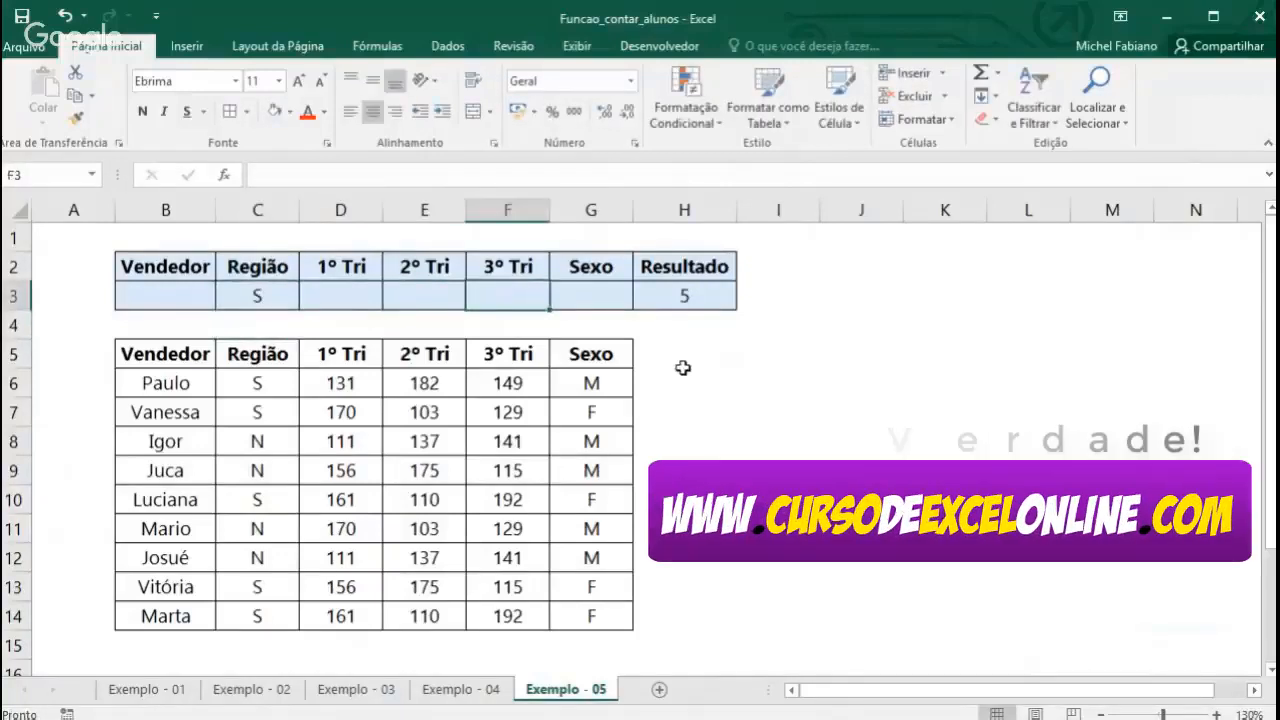
{"action": "key", "text": "Right"}
{"action": "type", "text": "F"}
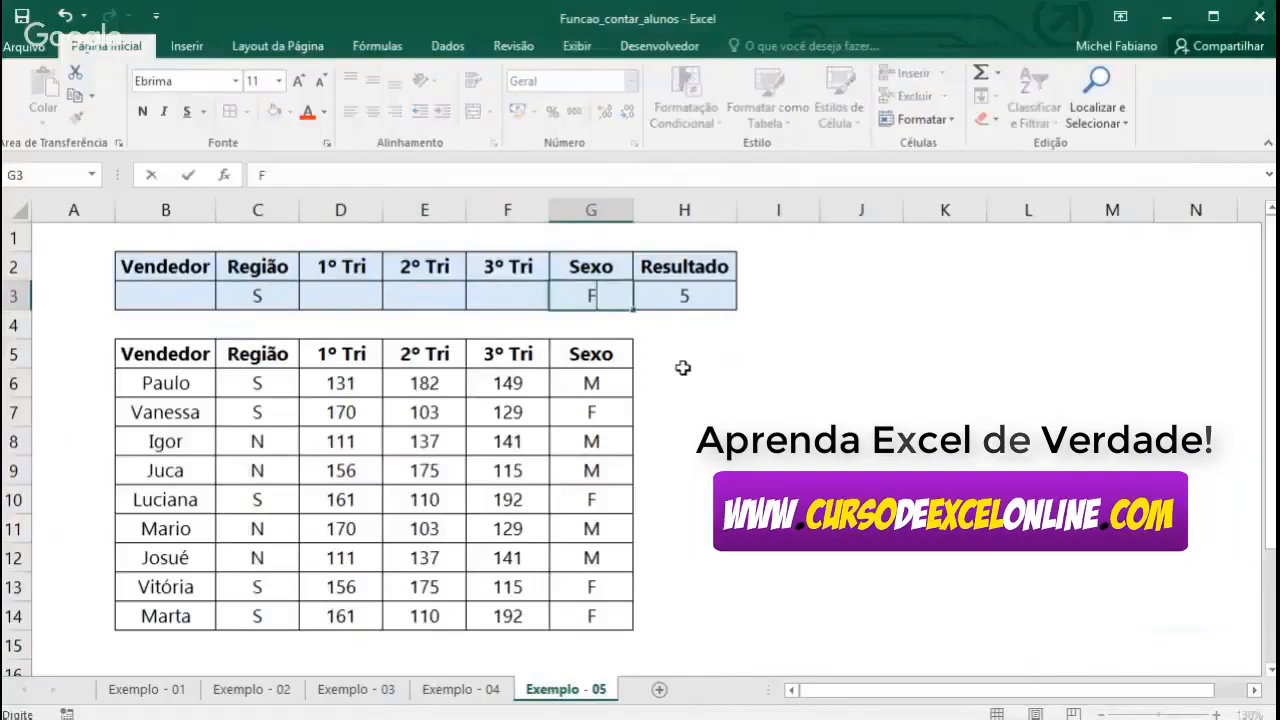
{"action": "key", "text": "Return"}
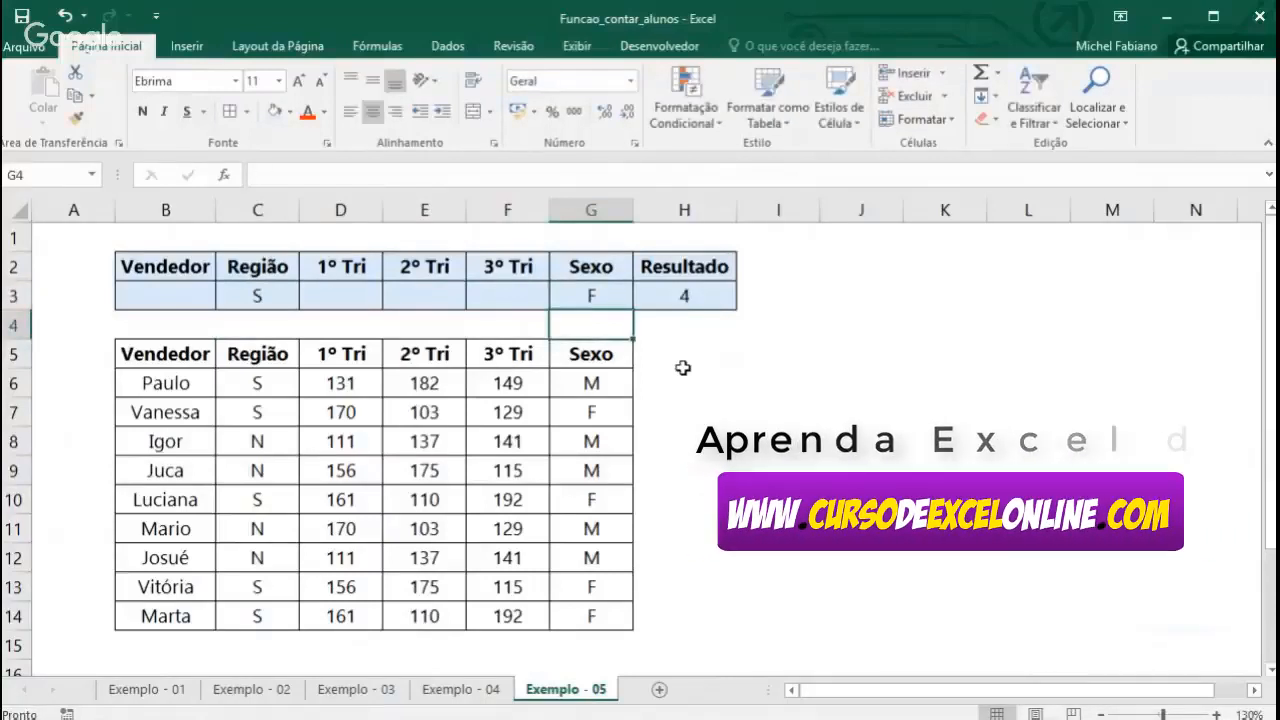
{"action": "key", "text": "Up"}
{"action": "key", "text": "Delete"}
Enter the criterion <150 for 3º Tri in F3
{"action": "key", "text": "Left"}
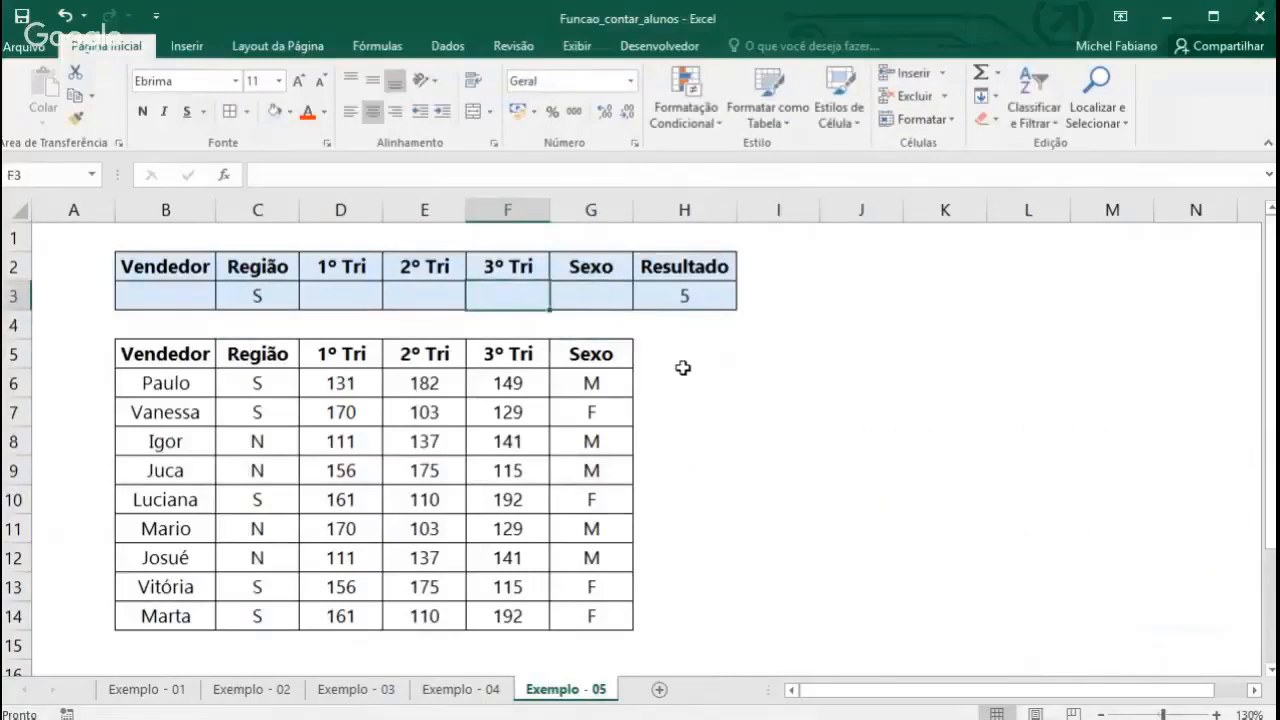
{"action": "type", "text": "<"}
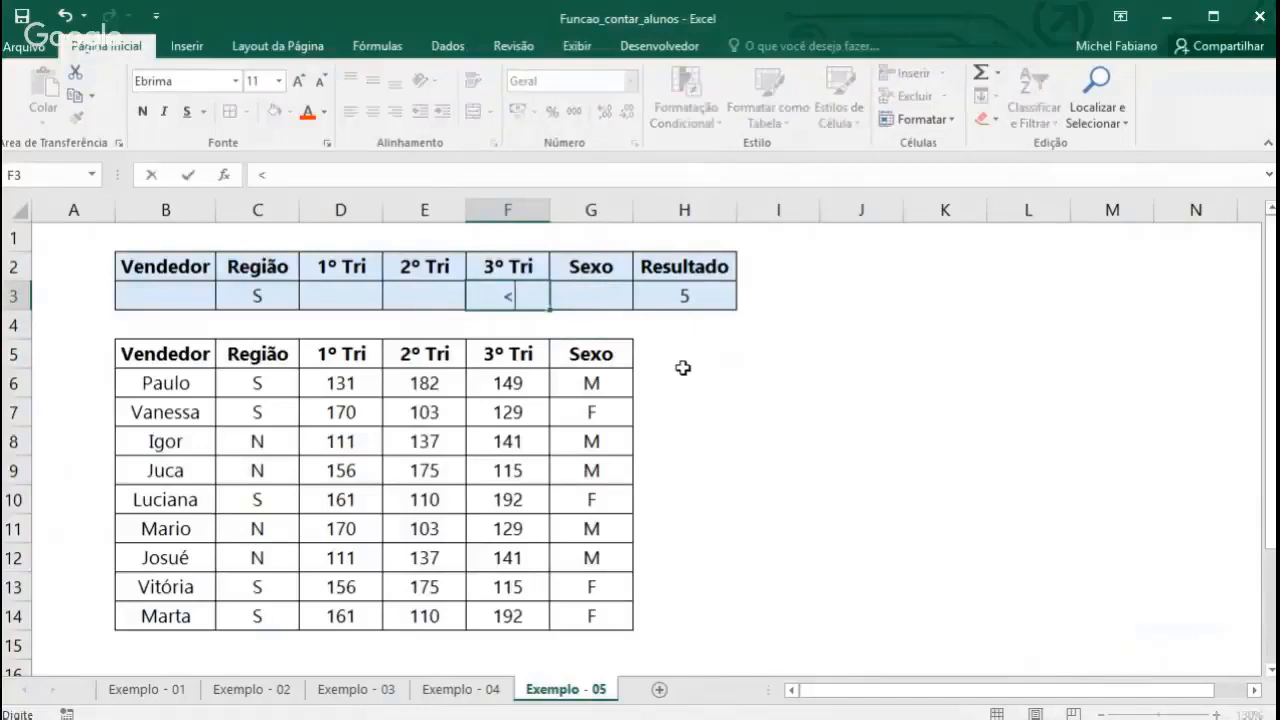
{"action": "type", "text": "150"}
{"action": "key", "text": "Return"}
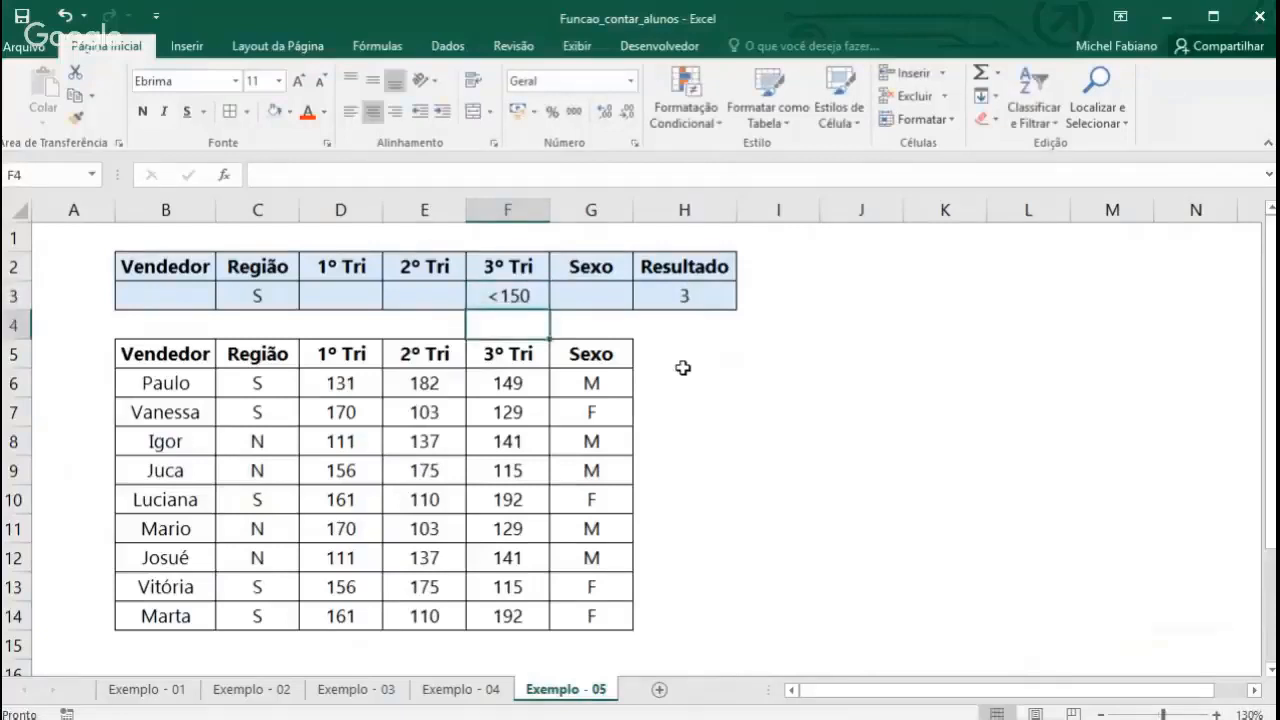
Review the criteria block by highlighting its header row and then the full range B2:G3
{"action": "key", "text": "Up"}
{"action": "key", "text": "Left"}
{"action": "key", "text": "Left"}
{"action": "key", "text": "Left"}
{"action": "key", "text": "Left"}
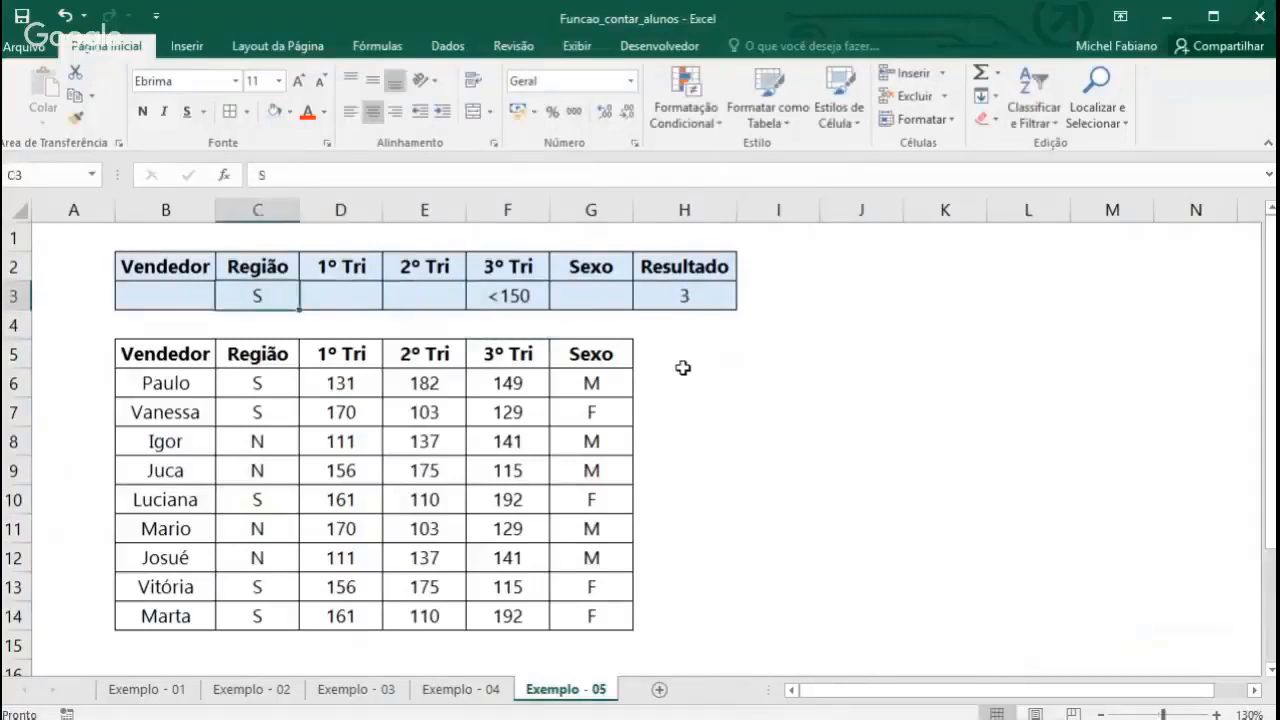
{"action": "key", "text": "Up"}
{"action": "key", "text": "shift+Right"}
{"action": "key", "text": "shift+Right"}
{"action": "key", "text": "shift+Right"}
{"action": "key", "text": "shift+Right"}
{"action": "key", "text": "shift+Right"}
{"action": "key", "text": "shift+Right"}
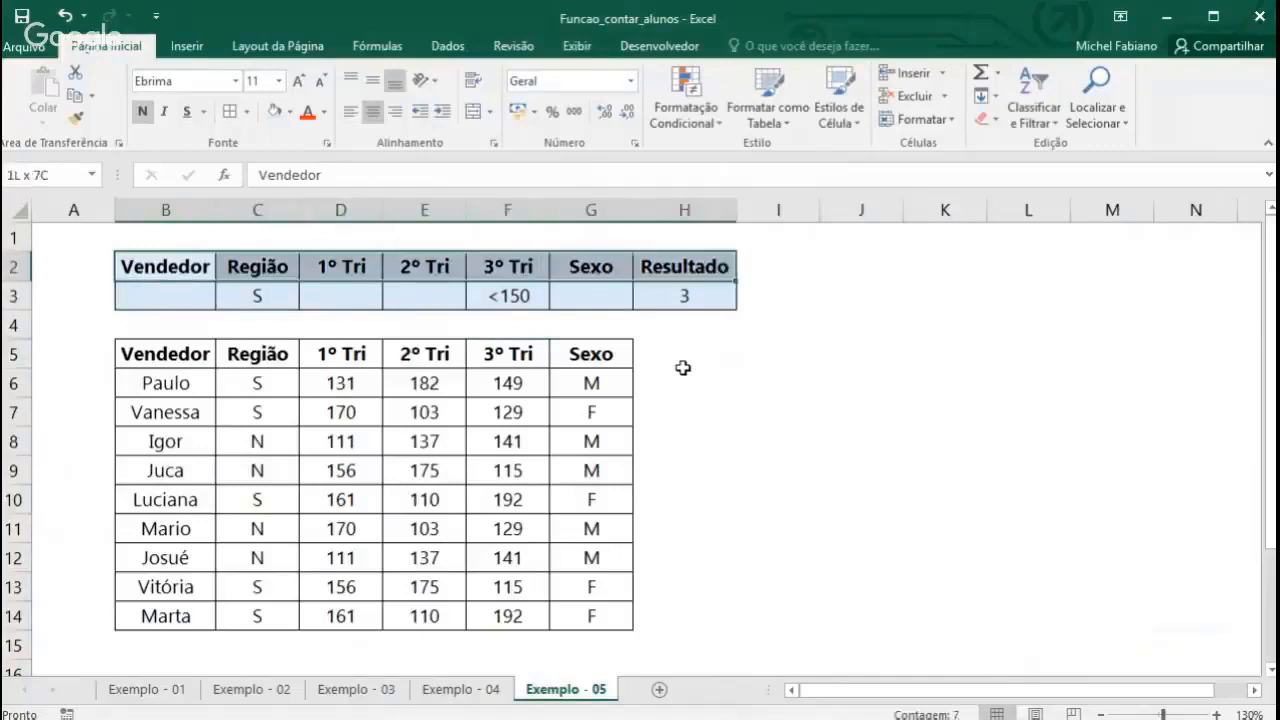
{"action": "key", "text": "shift+Left"}
{"action": "key", "text": "shift+Left"}
{"action": "key", "text": "shift+Down"}
{"action": "key", "text": "shift+Right"}
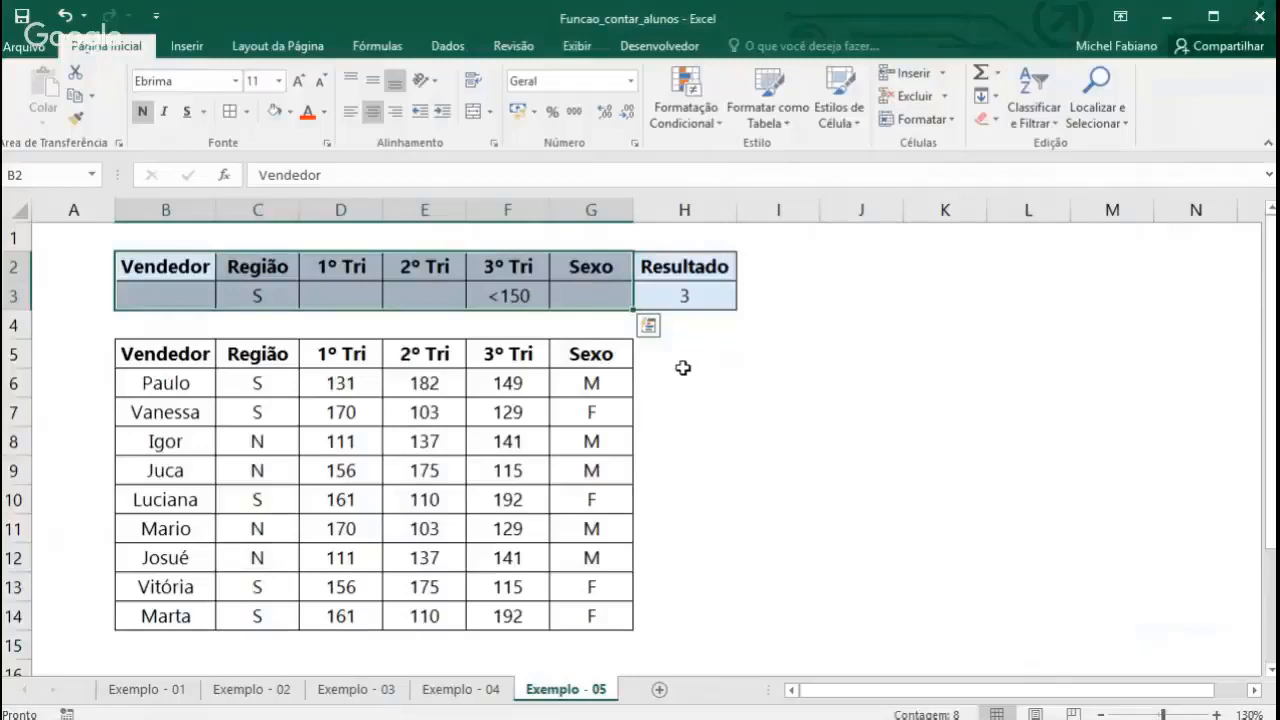
Clear the Resultado formula in H3
{"action": "key", "text": "Down"}
{"action": "key", "text": "Up"}
{"action": "key", "text": "Down"}
{"action": "key", "text": "Right"}
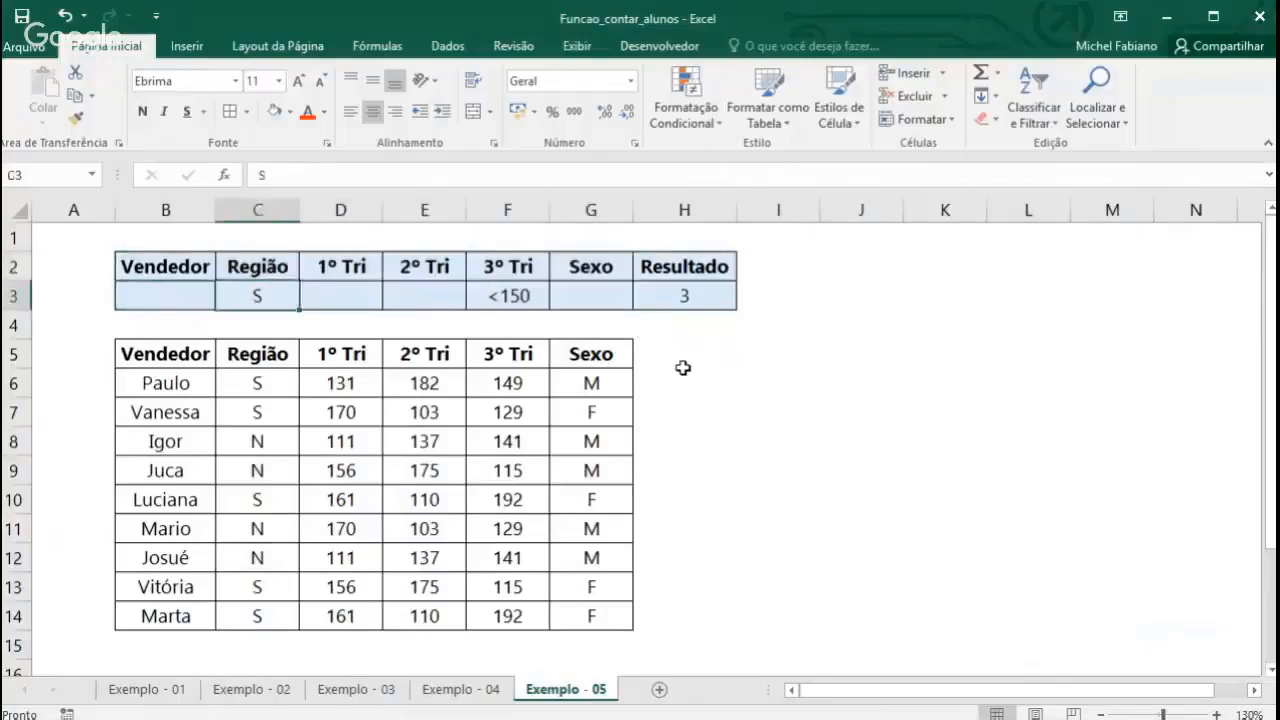
{"action": "key", "text": "Right"}
{"action": "key", "text": "Right"}
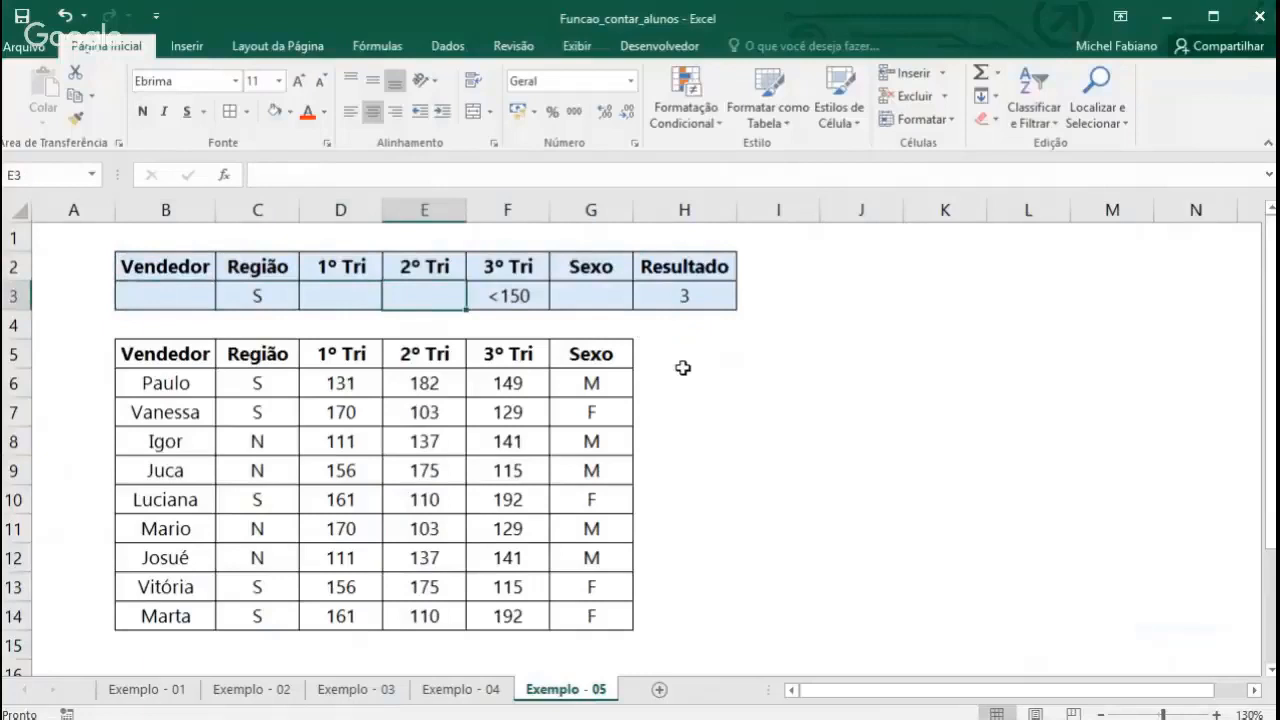
{"action": "key", "text": "Right"}
{"action": "key", "text": "Right"}
{"action": "key", "text": "Right"}
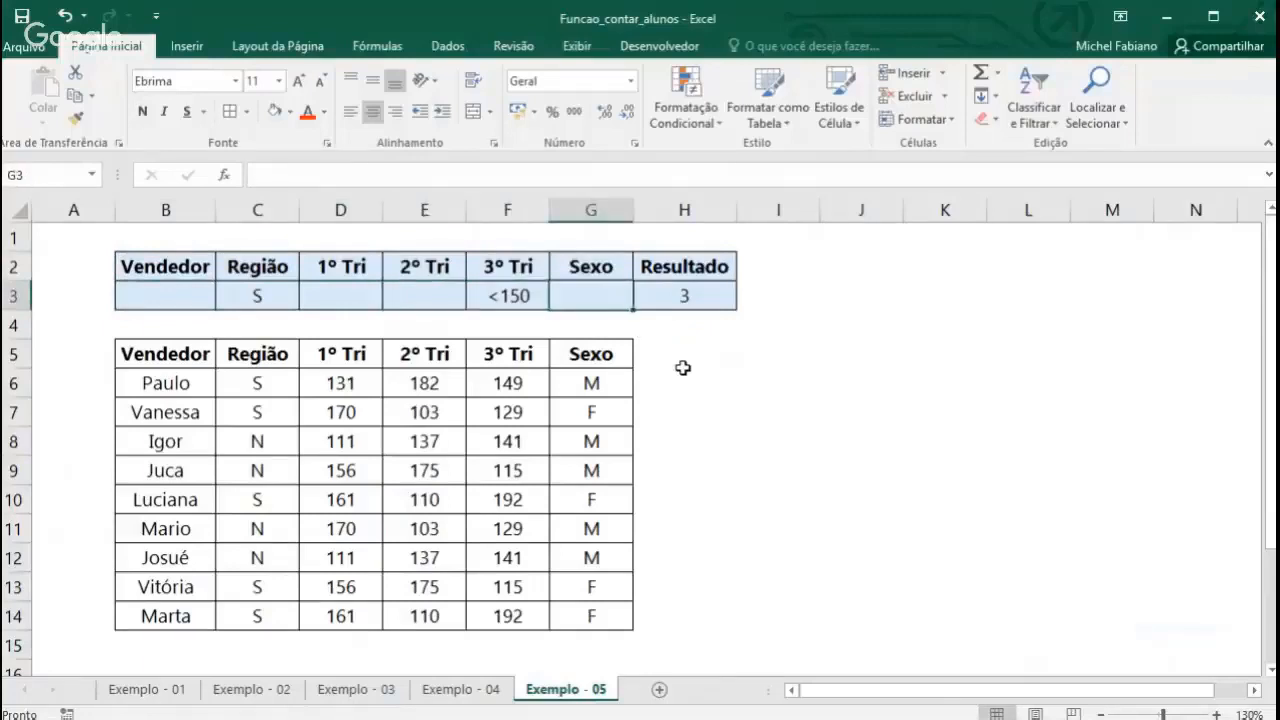
{"action": "key", "text": "Delete"}
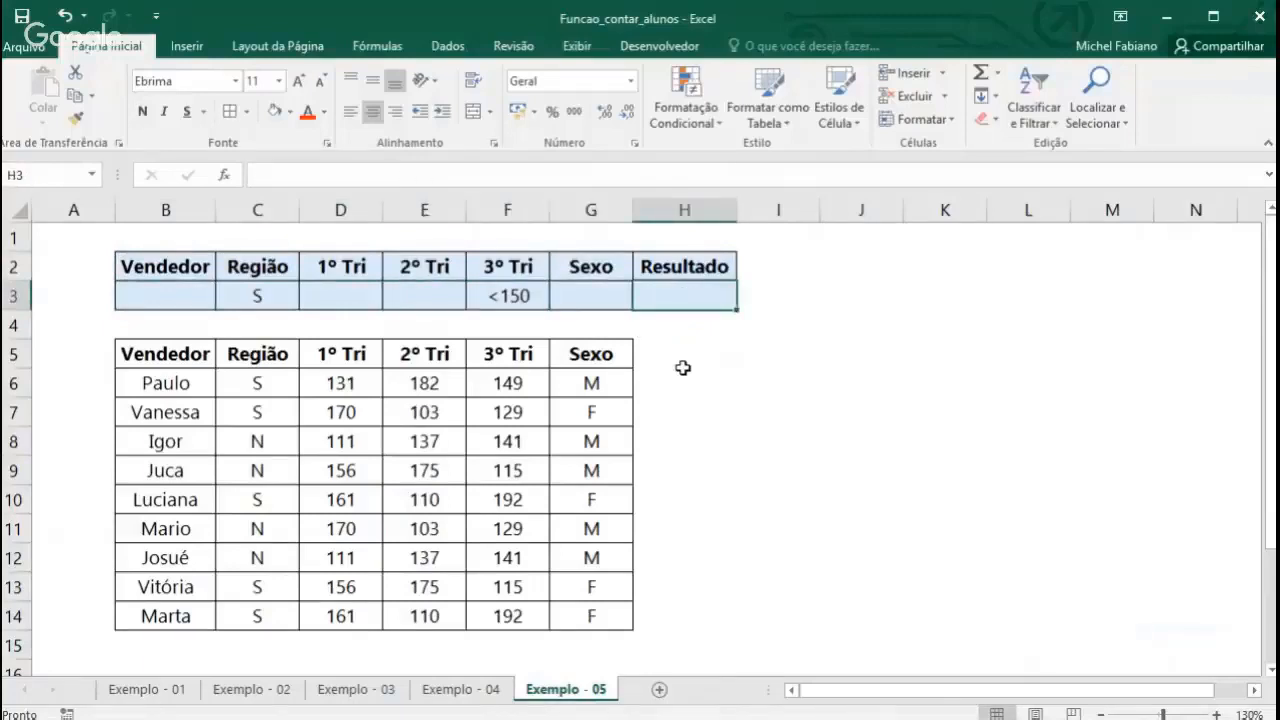
Enter =BDCONTAR(B5:G14;;B2:G3) in H3, with the sales table as database, an empty field argument and the criteria block as criteria
{"action": "type", "text": "=bdcont"}
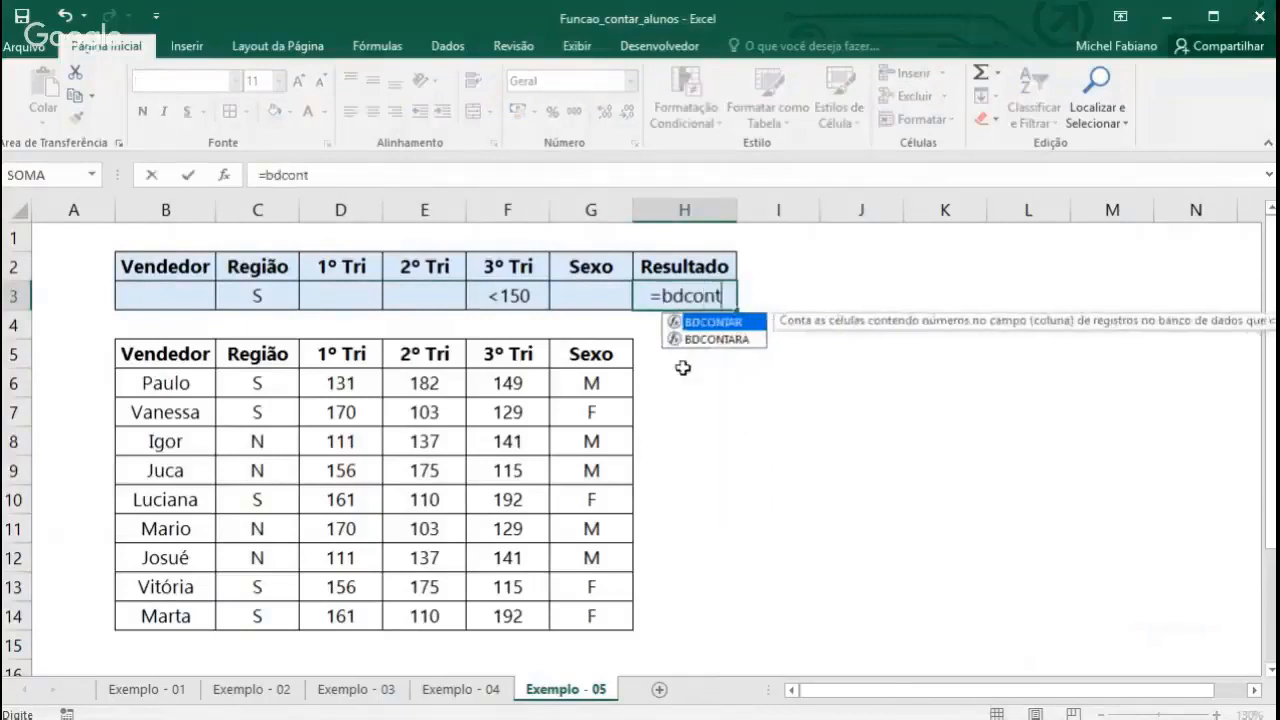
{"action": "type", "text": "ar("}
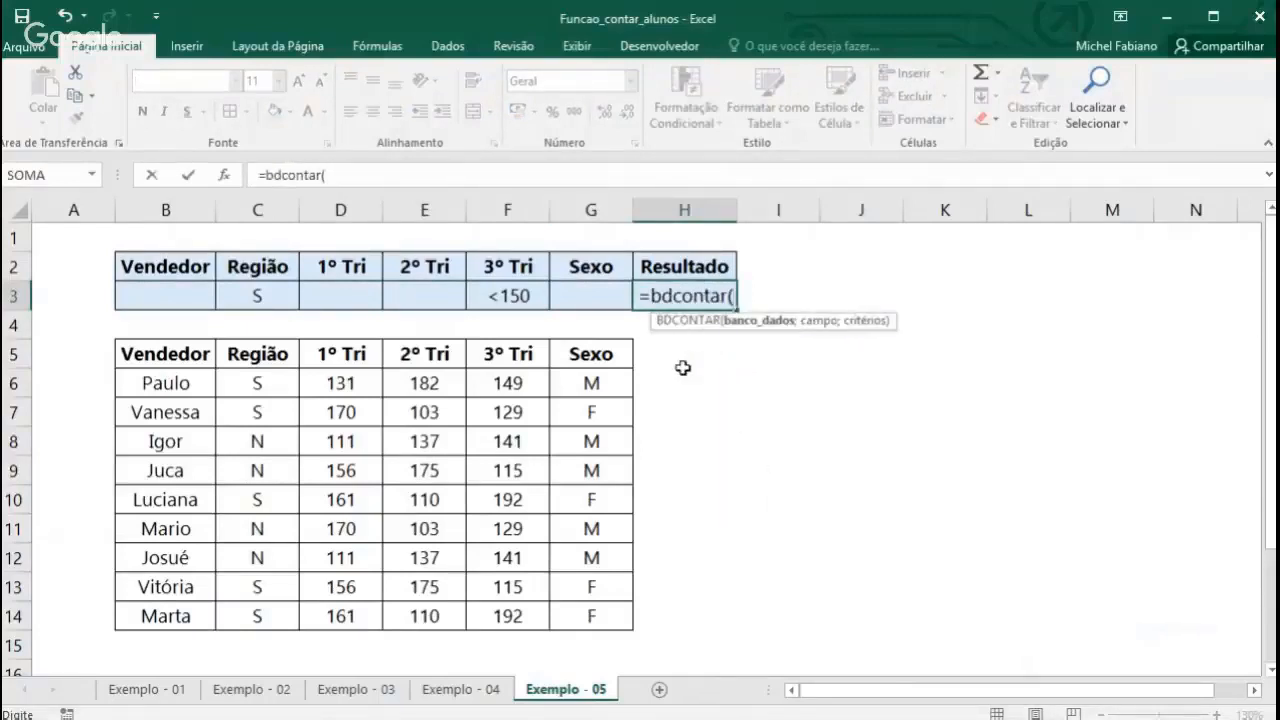
{"action": "left_click_drag", "start_coordinate": [198, 348], "coordinate": [573, 610]}
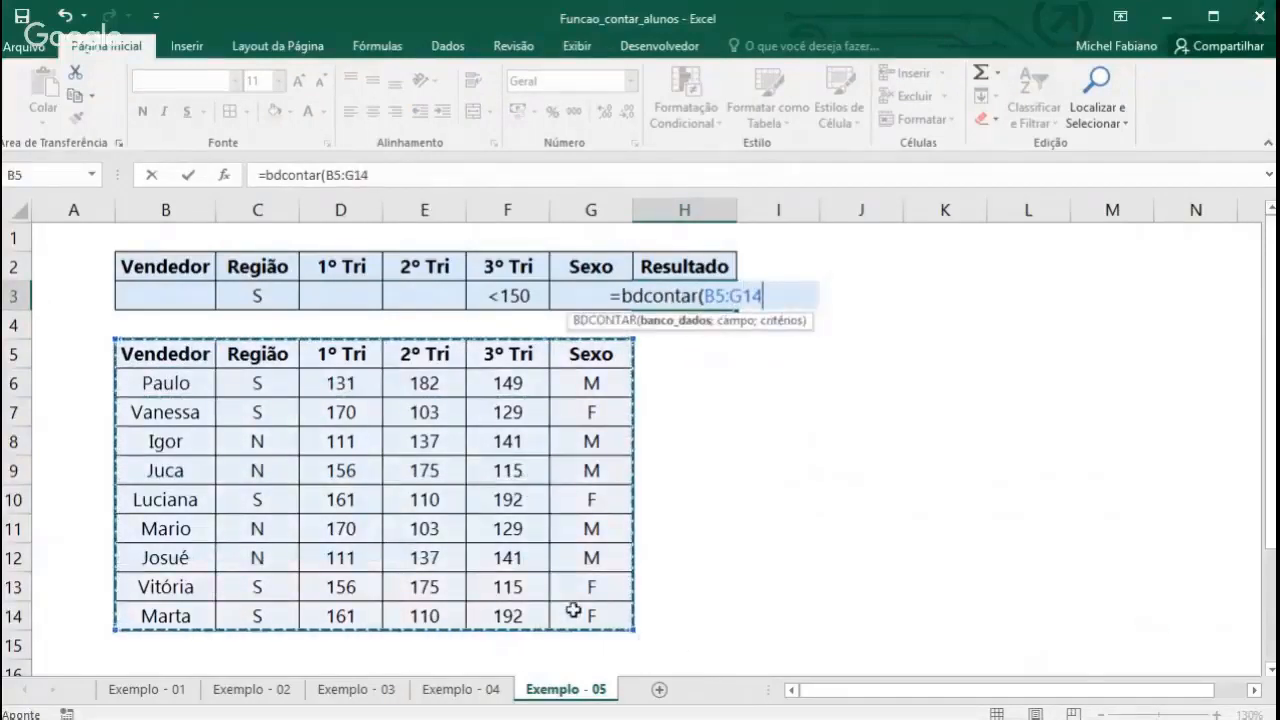
{"action": "type", "text": ";;"}
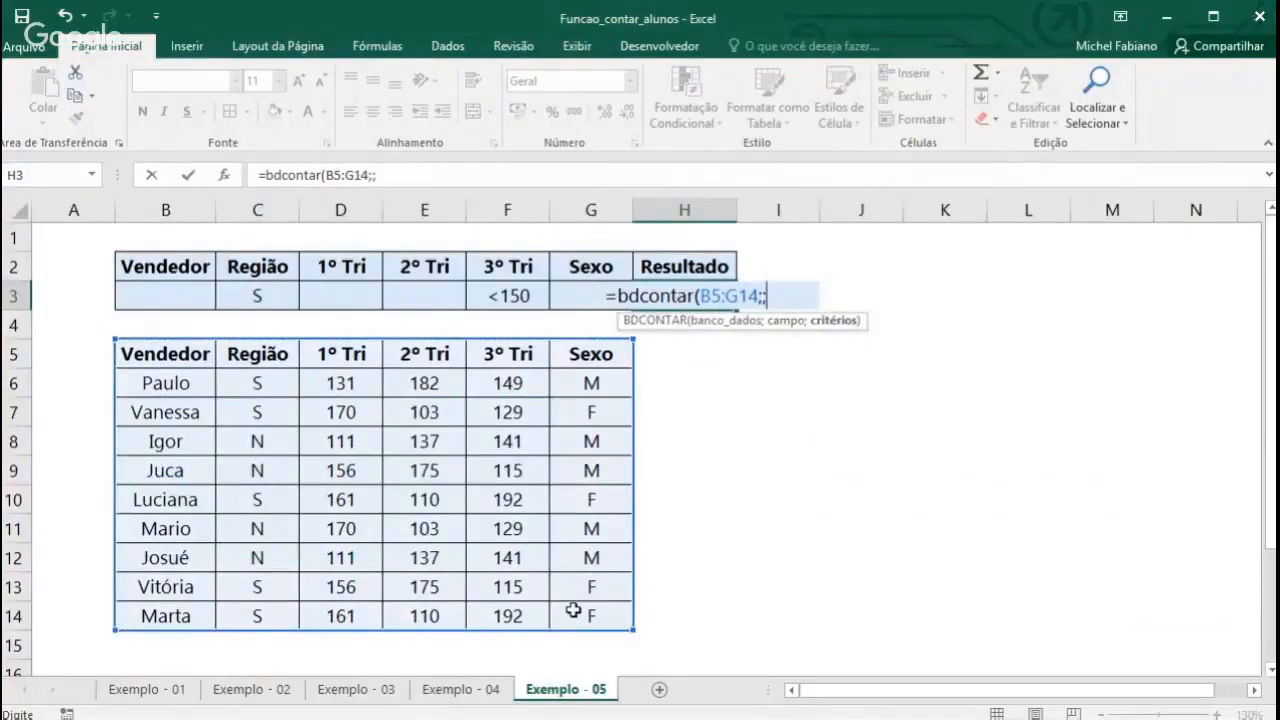
{"action": "left_click_drag", "start_coordinate": [162, 264], "coordinate": [567, 292]}
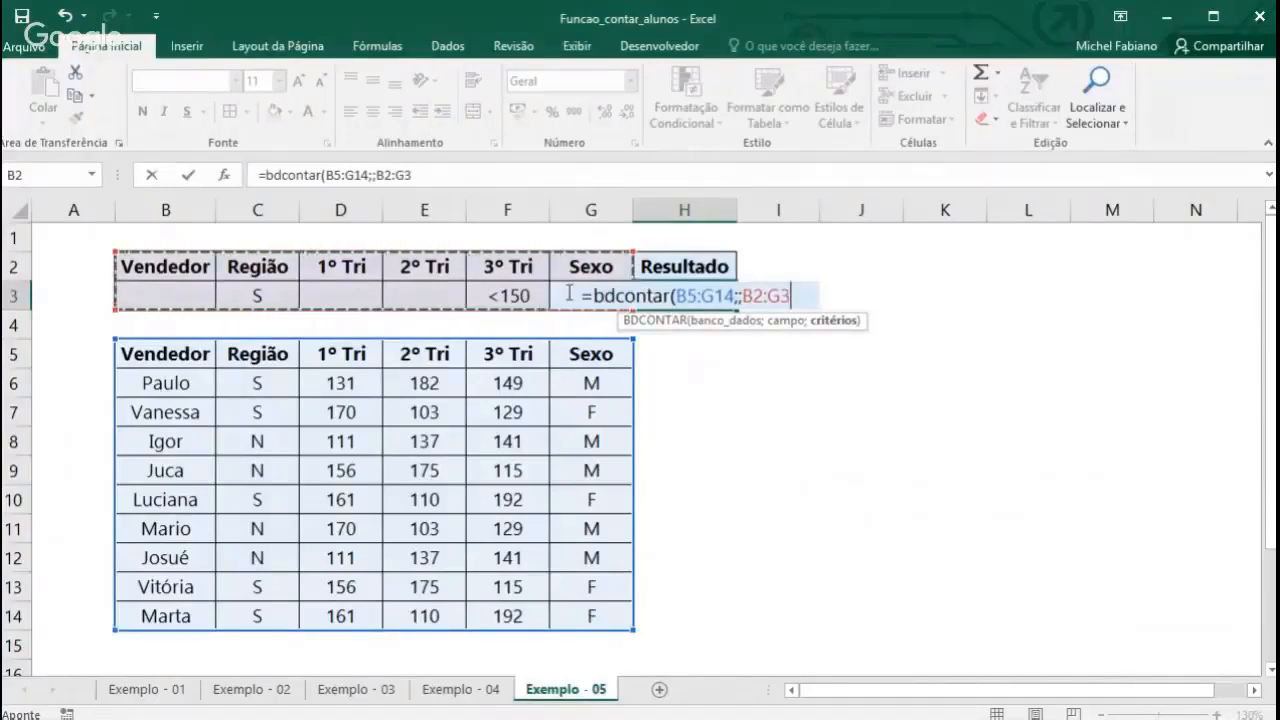
{"action": "key", "text": "Return"}
{"action": "key", "text": "Up"}
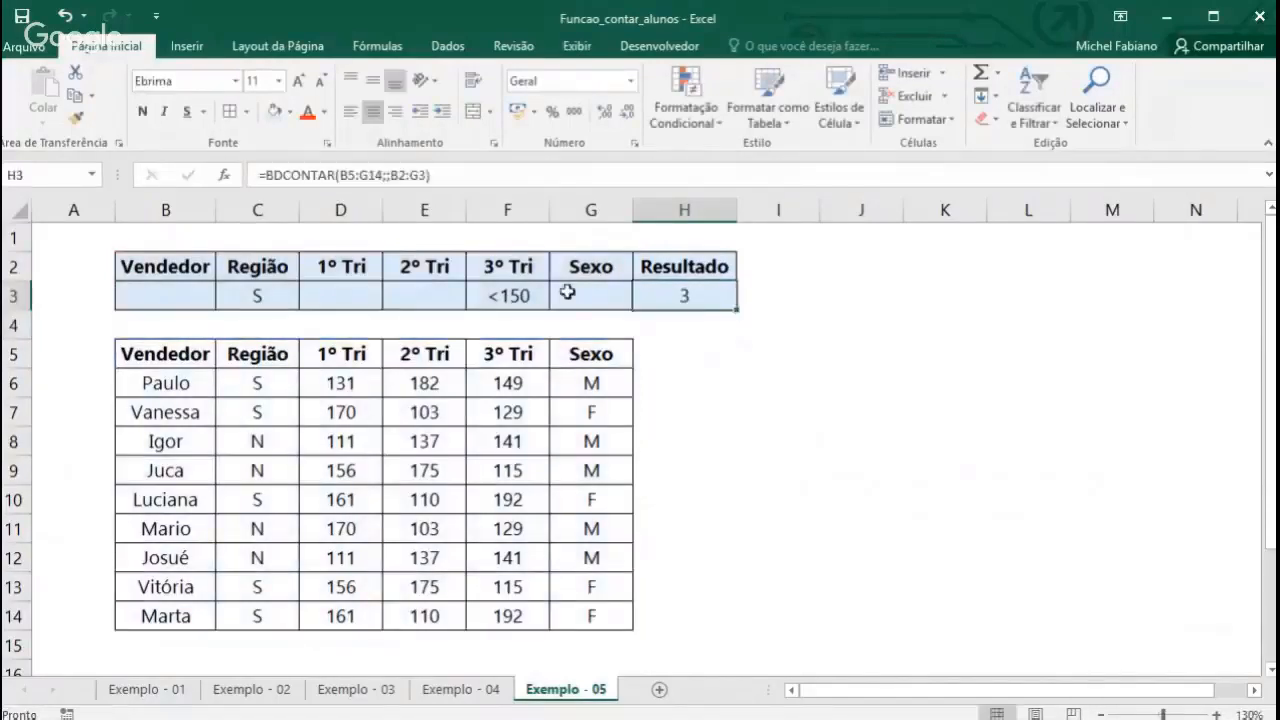
Add the criterion F for Sexo in G3
{"action": "left_click", "coordinate": [567, 291]}
{"action": "type", "text": "F"}
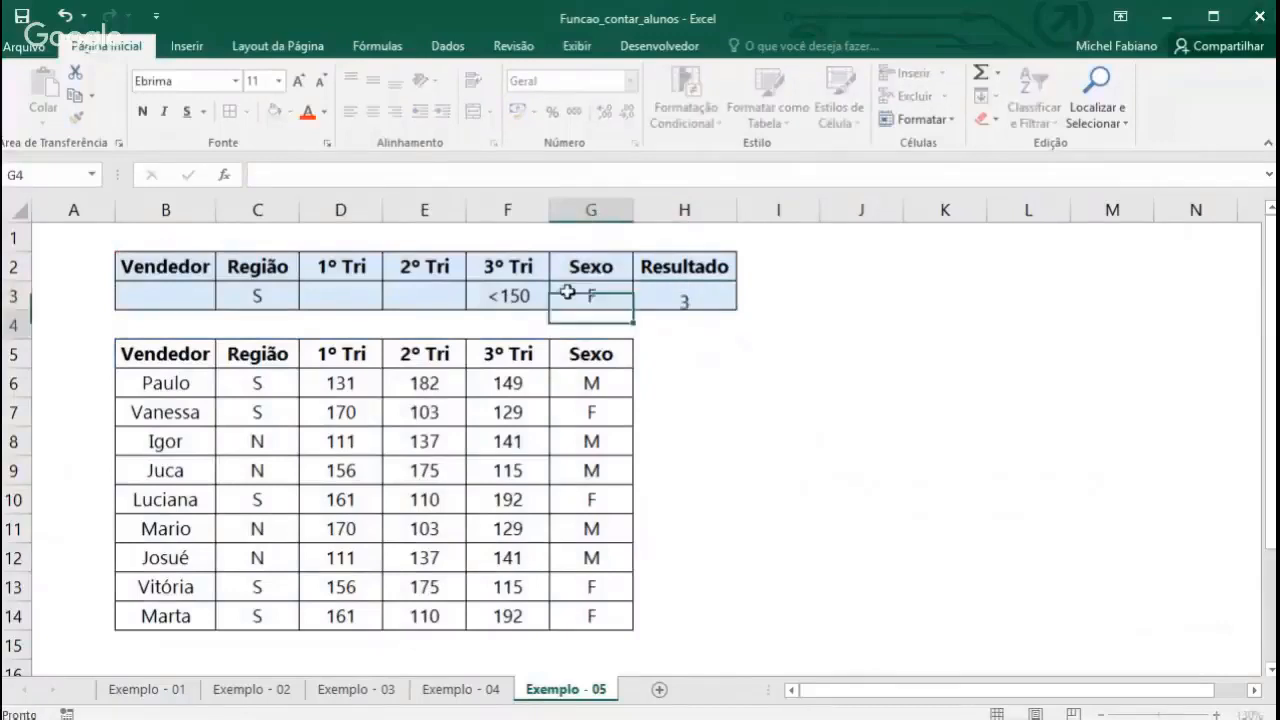
{"action": "key", "text": "Return"}
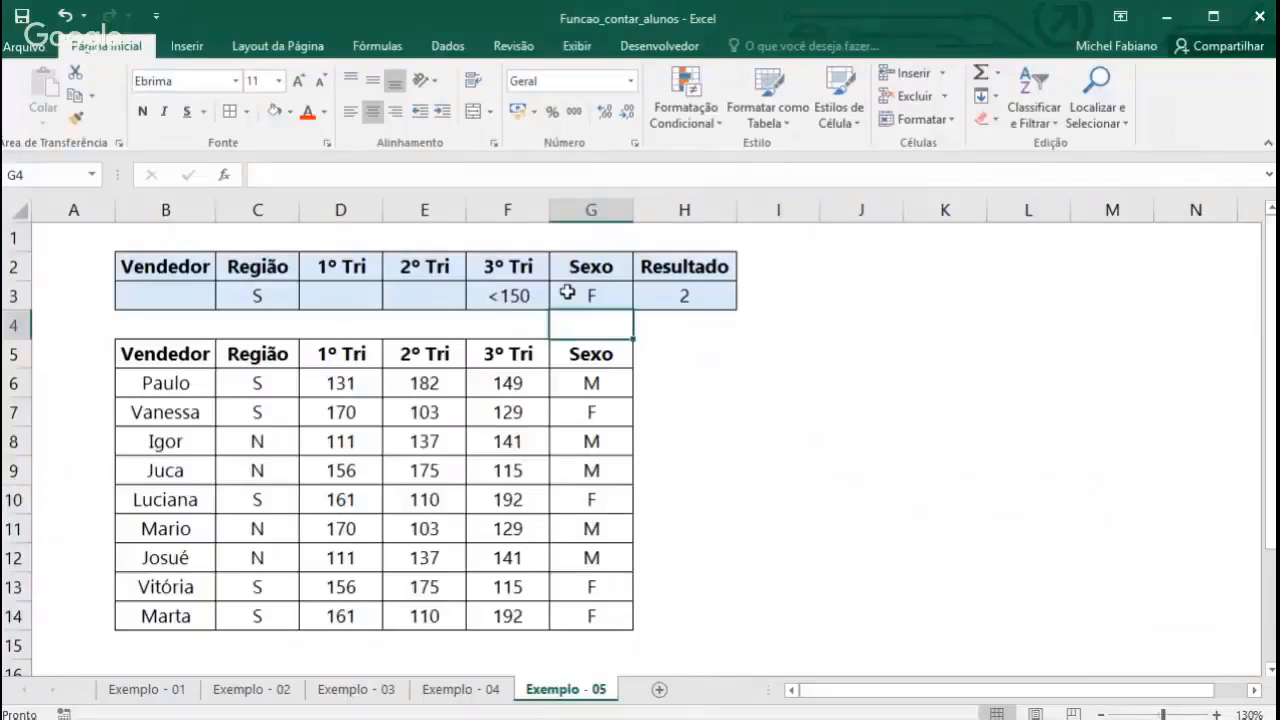
Start a list of database functions beside the sales table with bdmax in I7 and bdmin in I8
{"action": "left_click", "coordinate": [810, 403]}
{"action": "type", "text": "bdmax"}
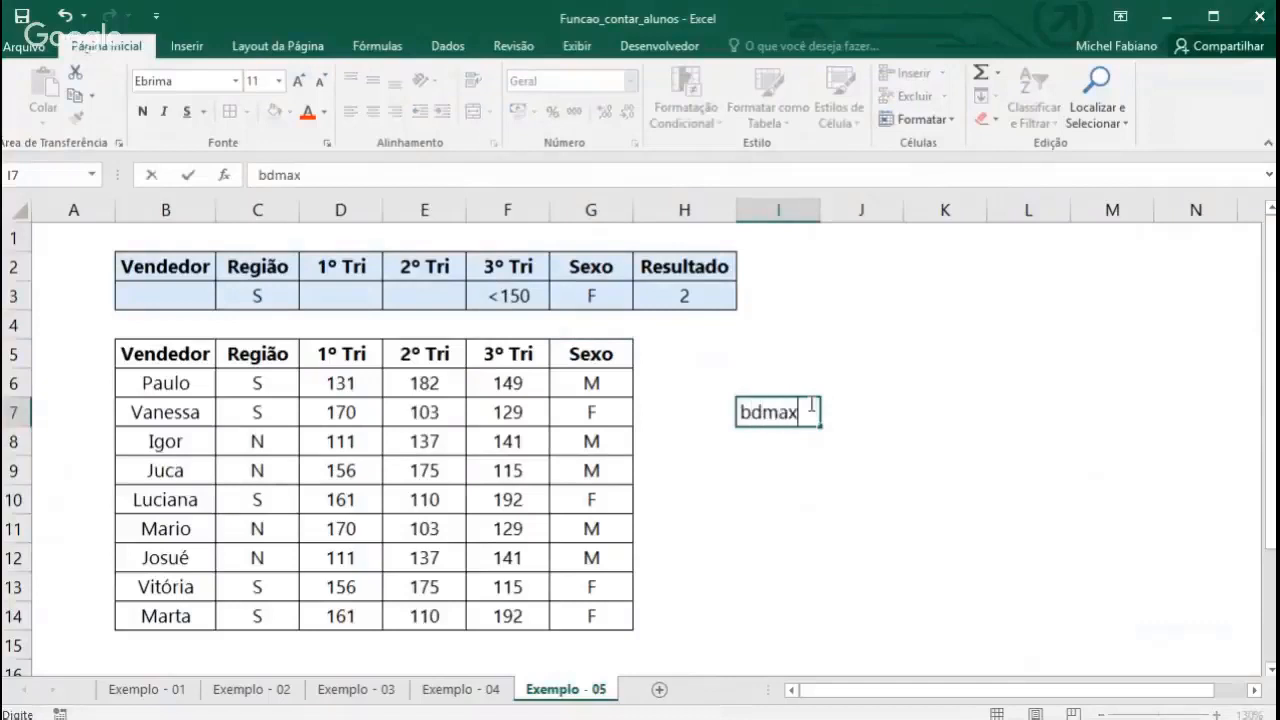
{"action": "key", "text": "Return"}
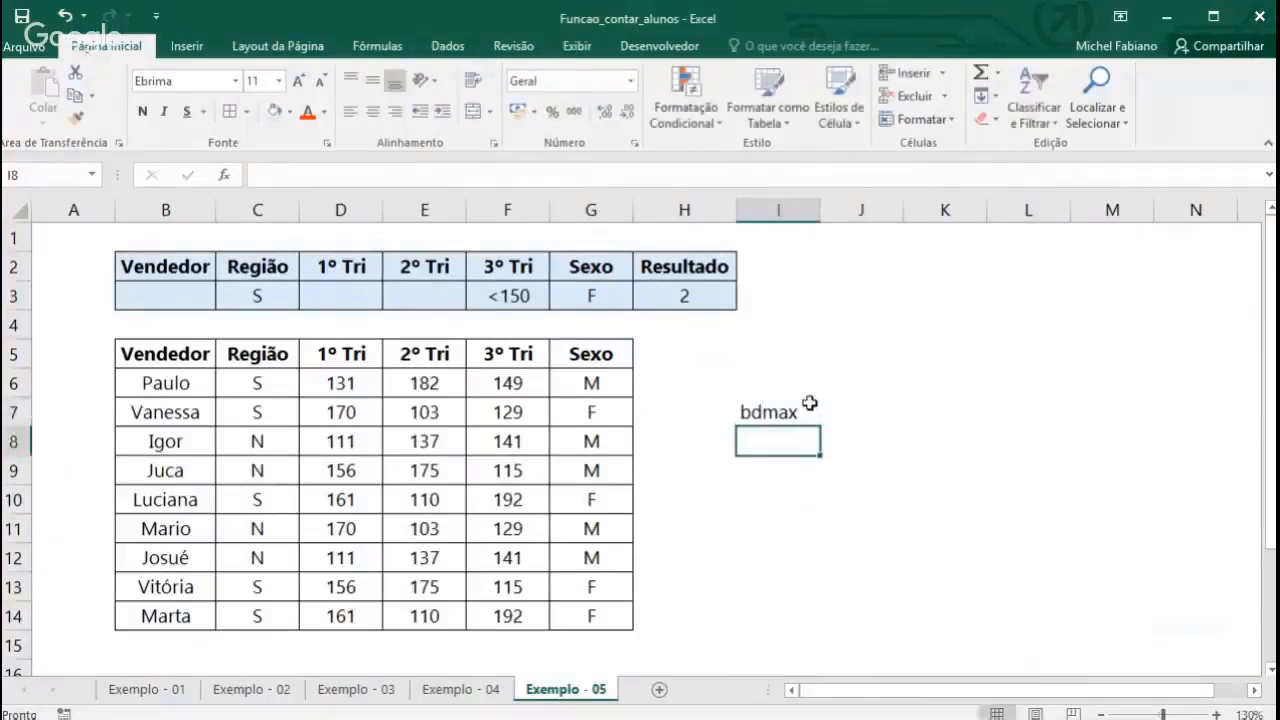
{"action": "type", "text": "bdmin"}
{"action": "key", "text": "Return"}
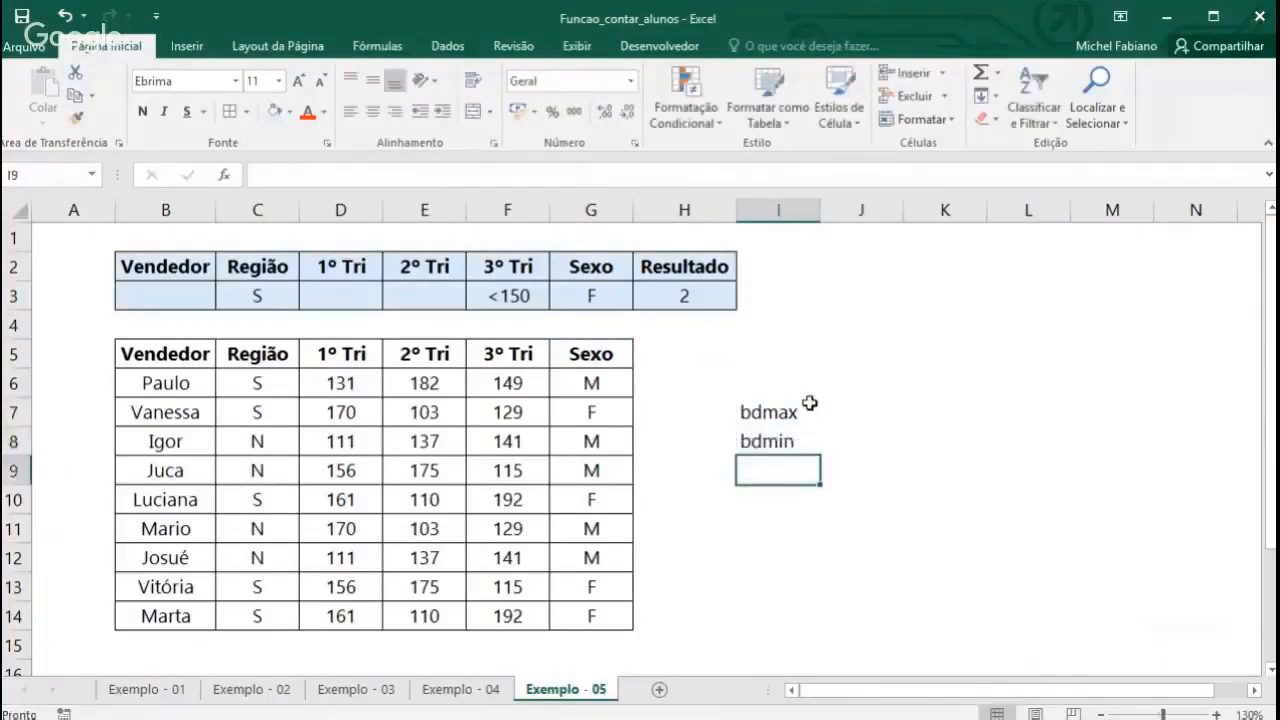
Add bdsoma in I9 and bdmedia in I10 to the function list
{"action": "type", "text": "bd"}
{"action": "key", "text": "BackSpace"}
{"action": "type", "text": "s"}
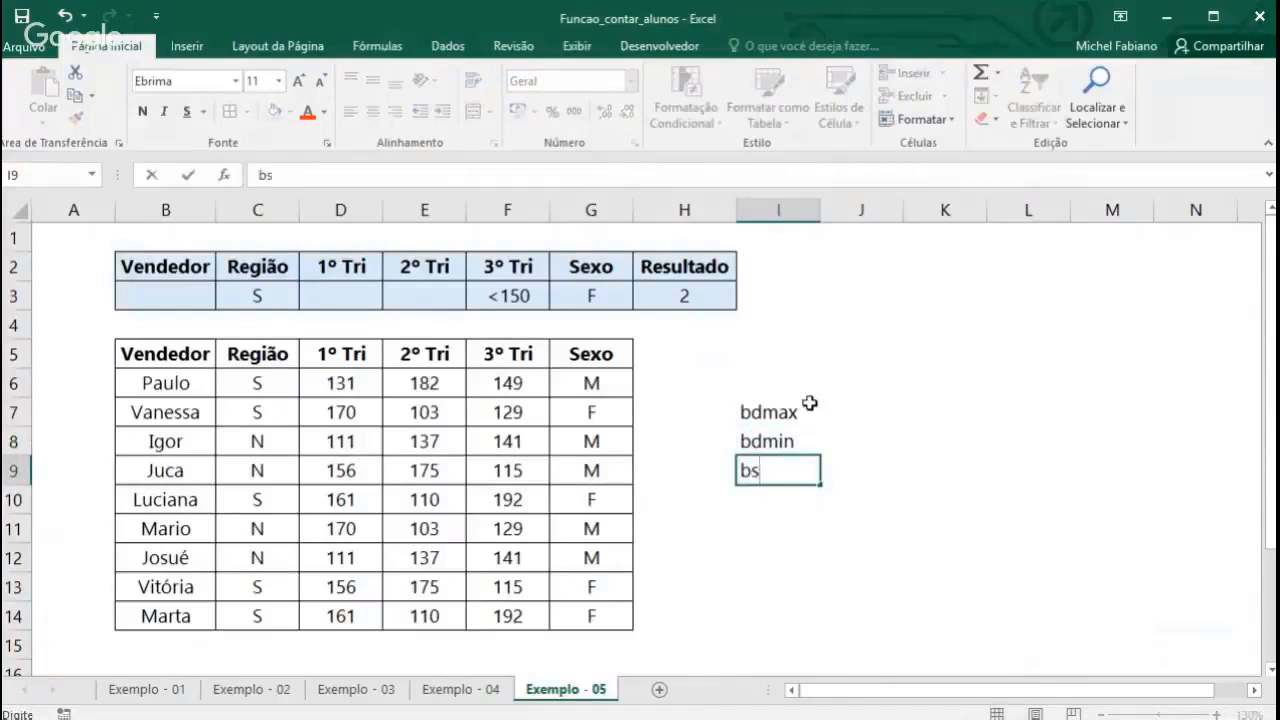
{"action": "key", "text": "BackSpace"}
{"action": "type", "text": "do"}
{"action": "key", "text": "BackSpace"}
{"action": "type", "text": "soma"}
{"action": "key", "text": "Return"}
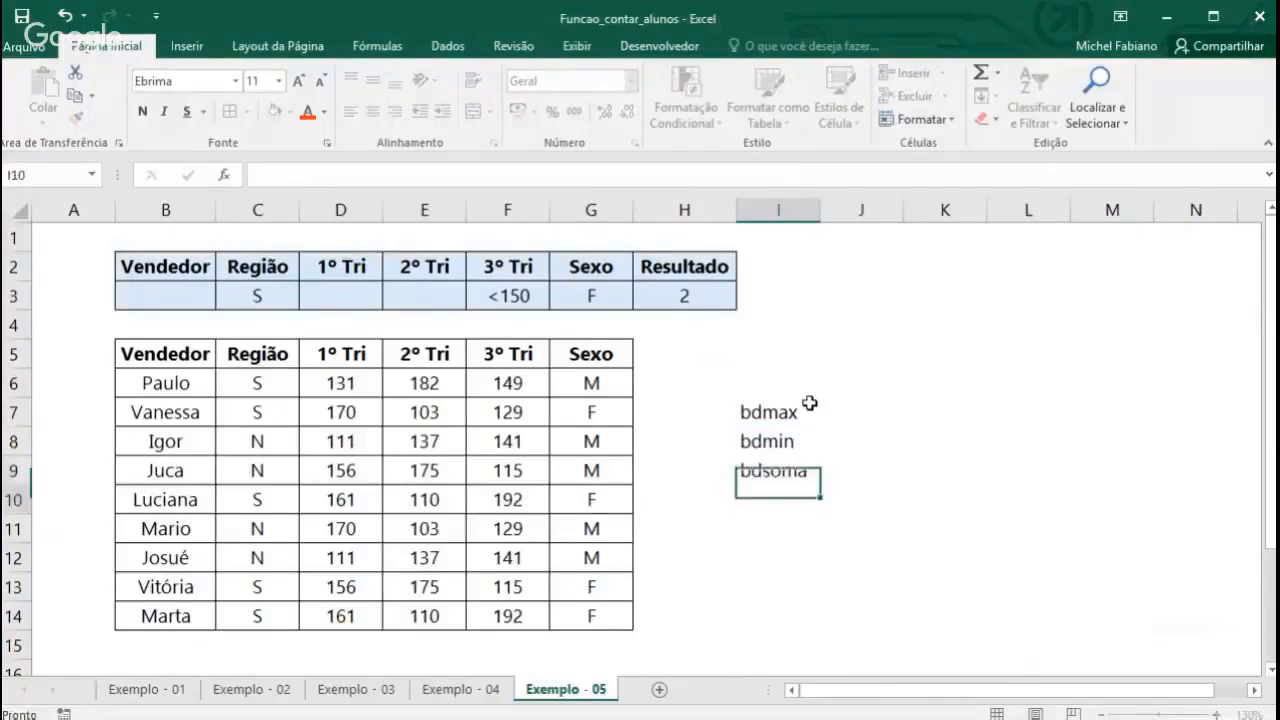
{"action": "type", "text": "bdmedia"}
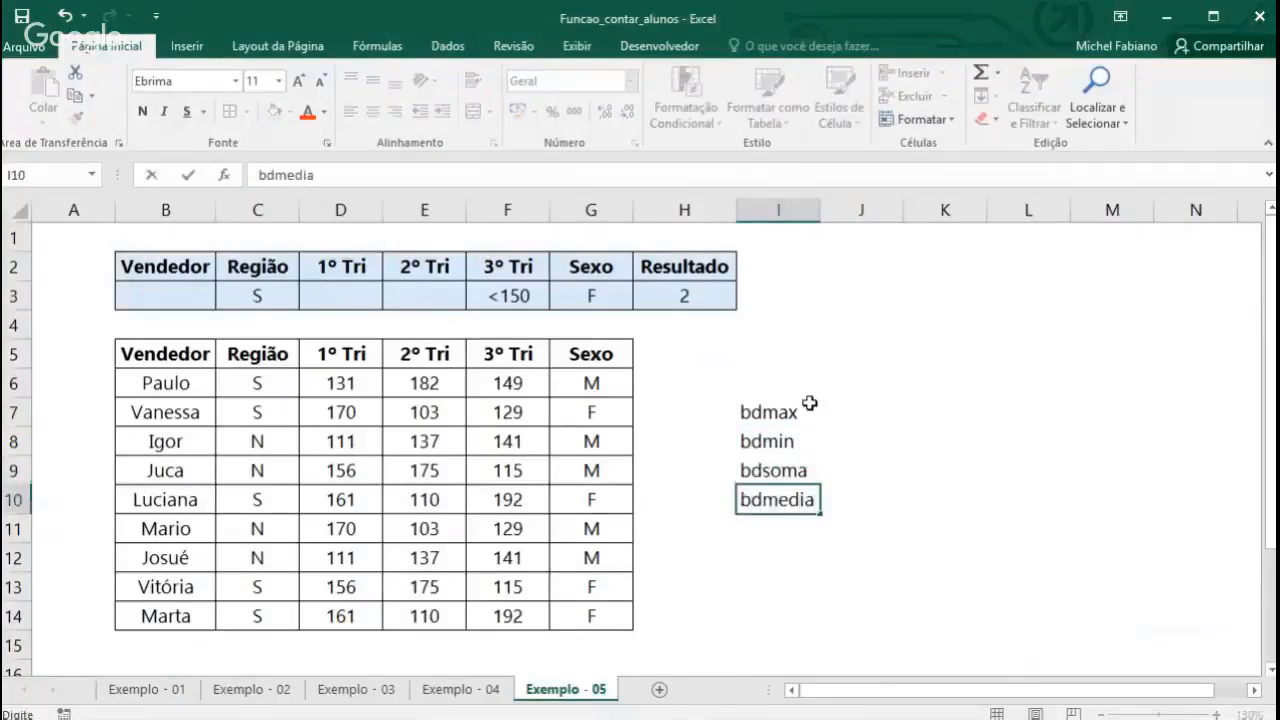
{"action": "key", "text": "Return"}
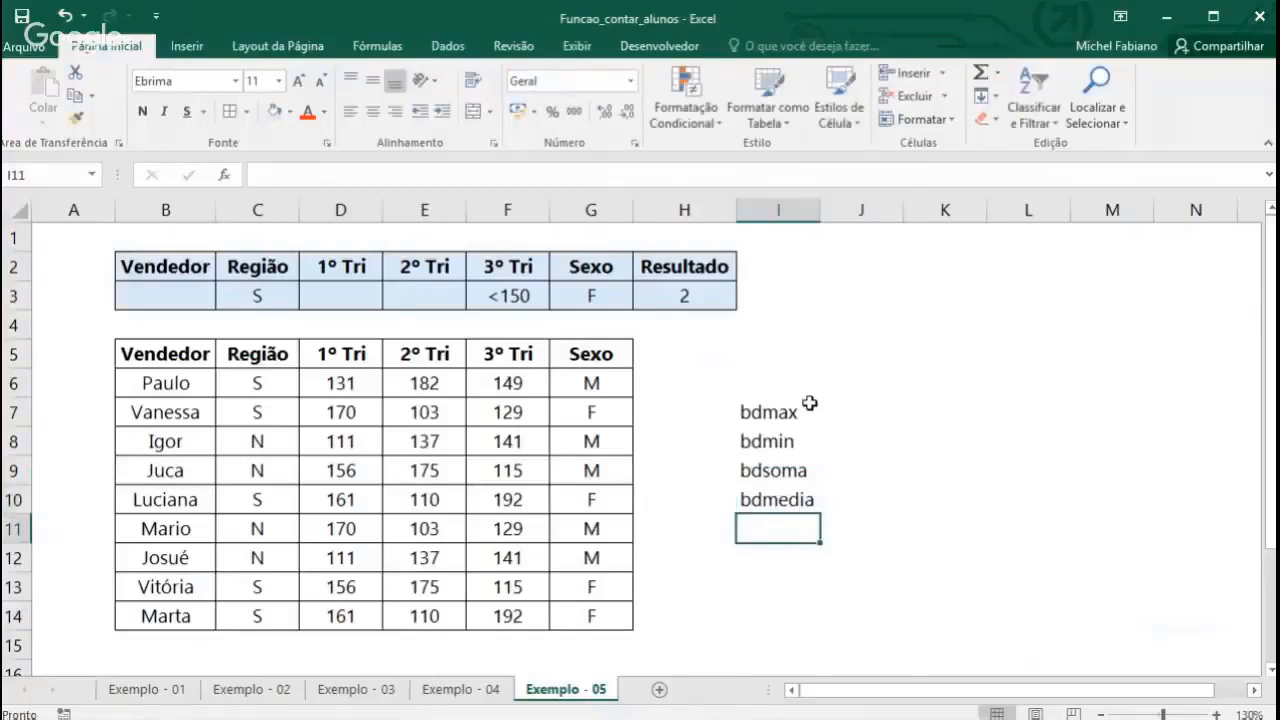
Add bdcontar in I11 and select the whole function list I7:I11
{"action": "type", "text": "bdcontar"}
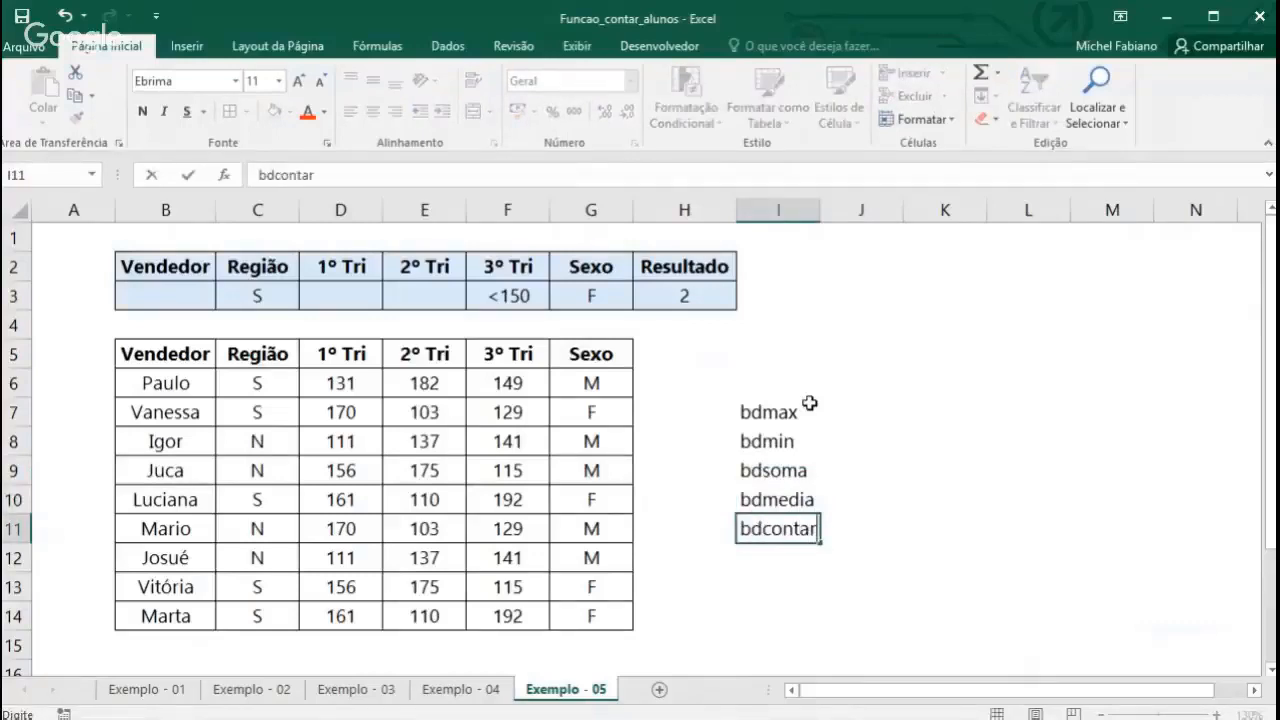
{"action": "key", "text": "Return"}
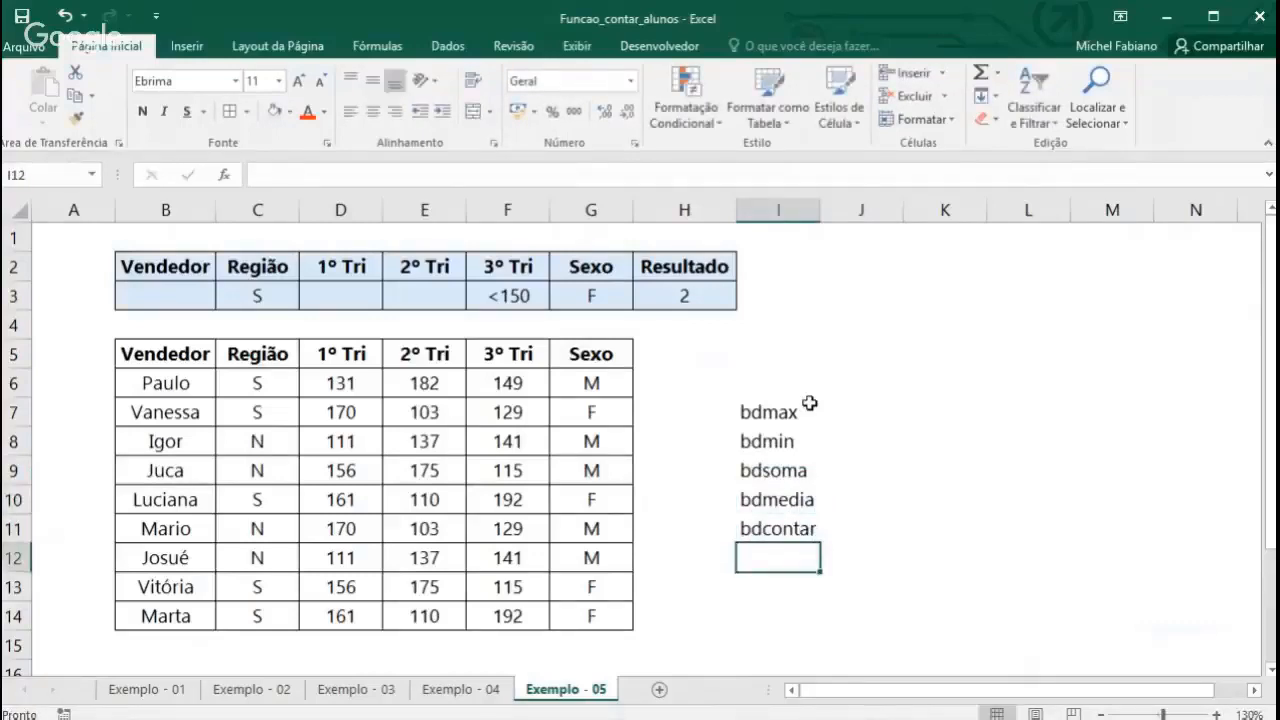
{"action": "left_click_drag", "start_coordinate": [780, 411], "coordinate": [788, 531]}
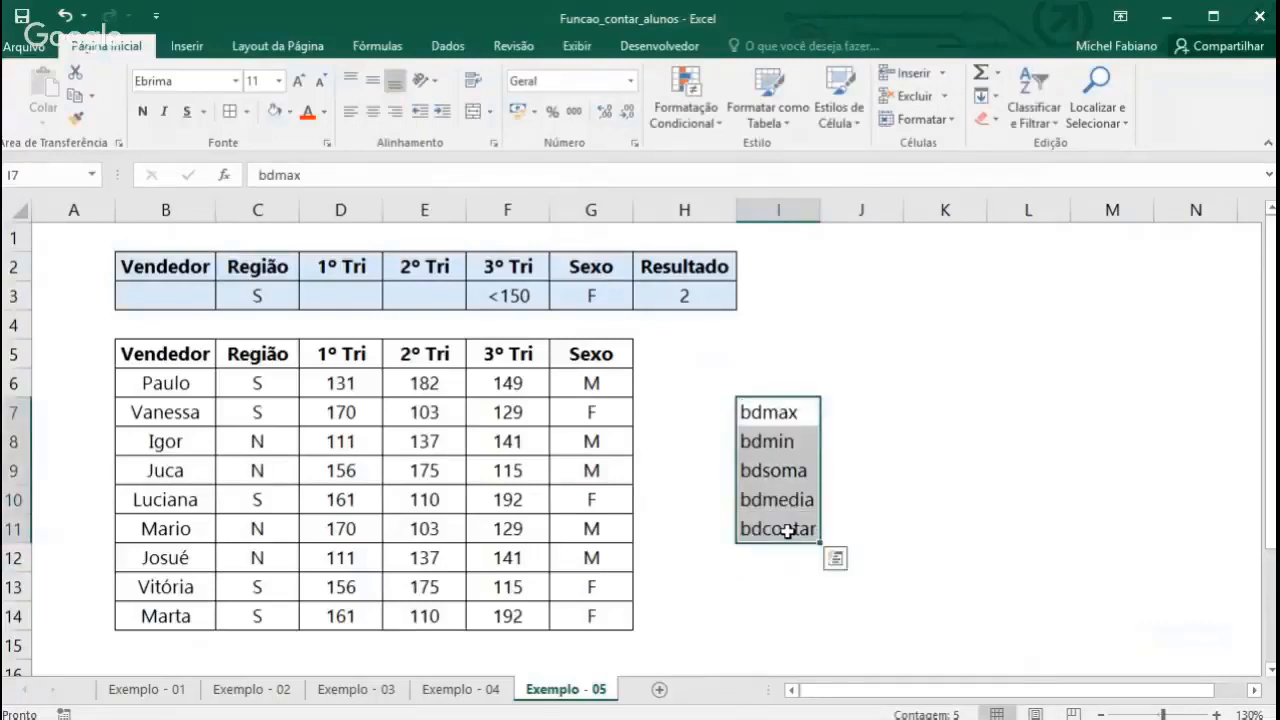